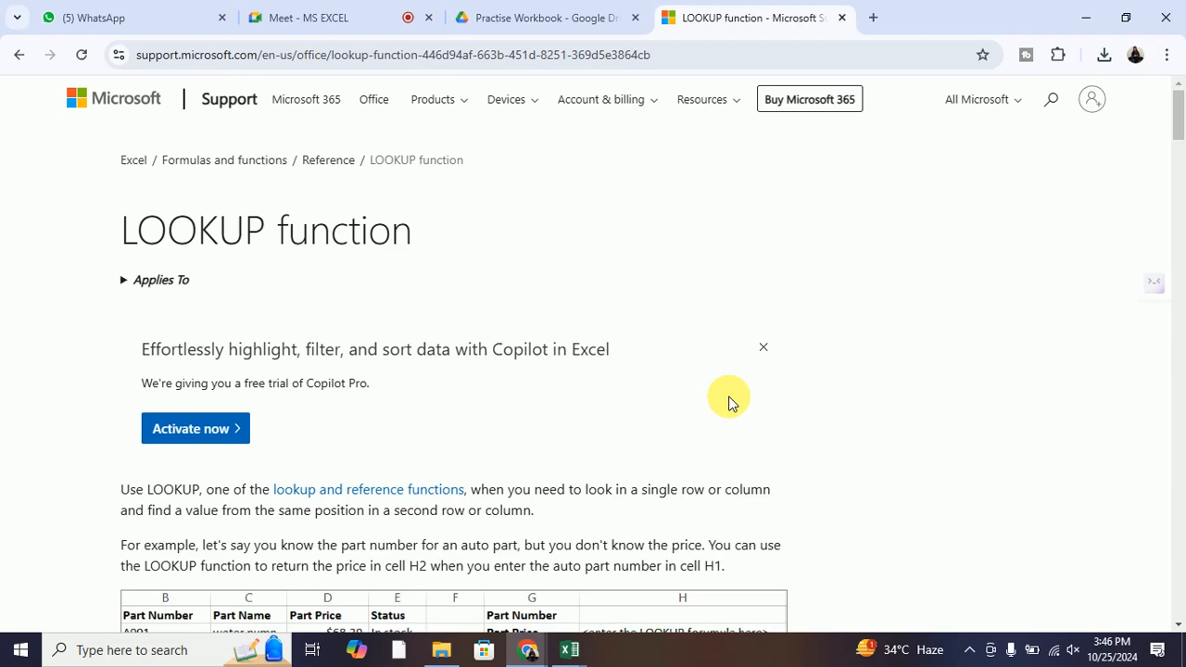
# Read the LOOKUP function article's introduction and its section on the vector form and array form
pyautogui.scroll(-2, 930, 439)
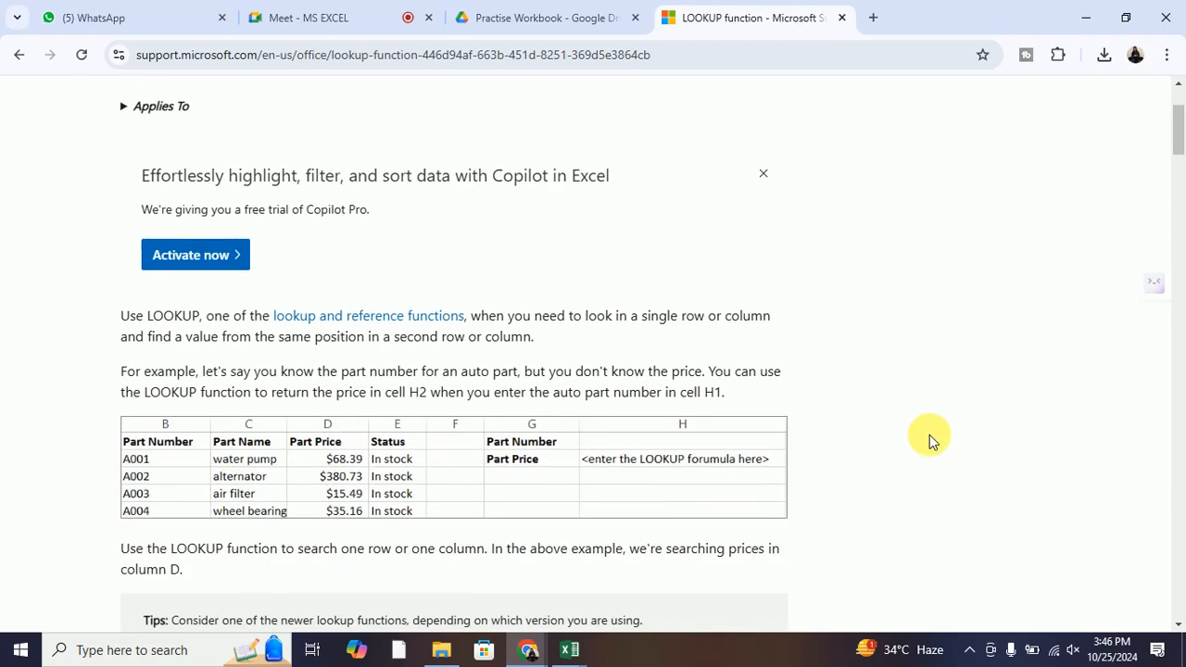
pyautogui.scroll(-2, 931, 441)
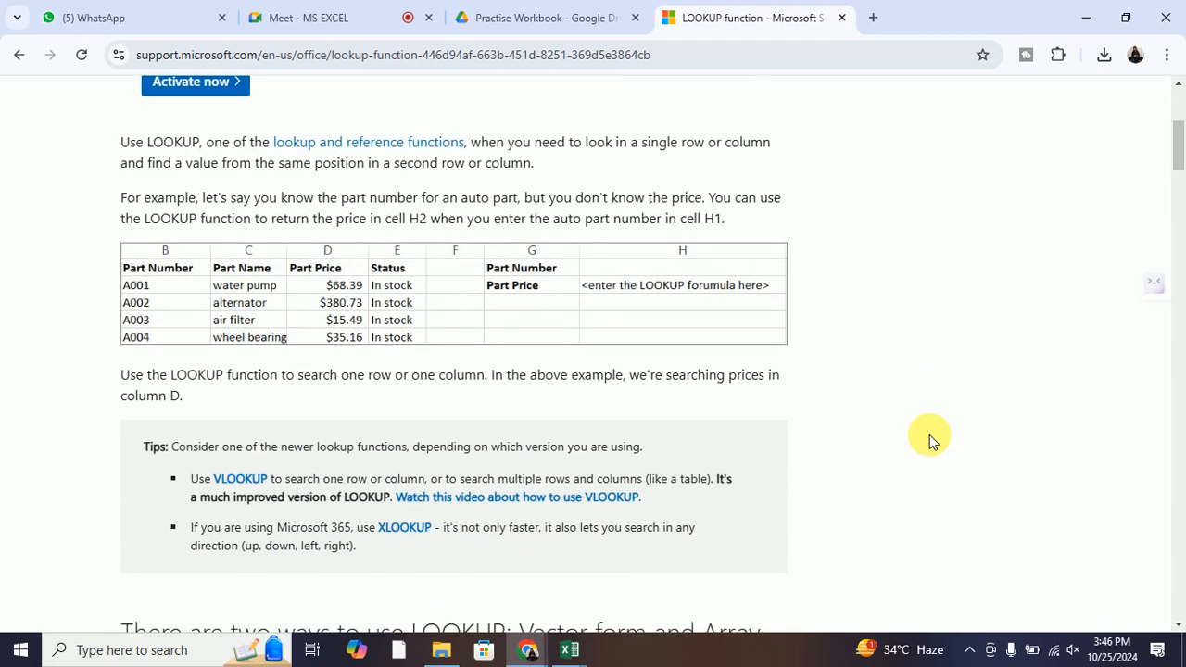
pyautogui.scroll(-5, 931, 441)
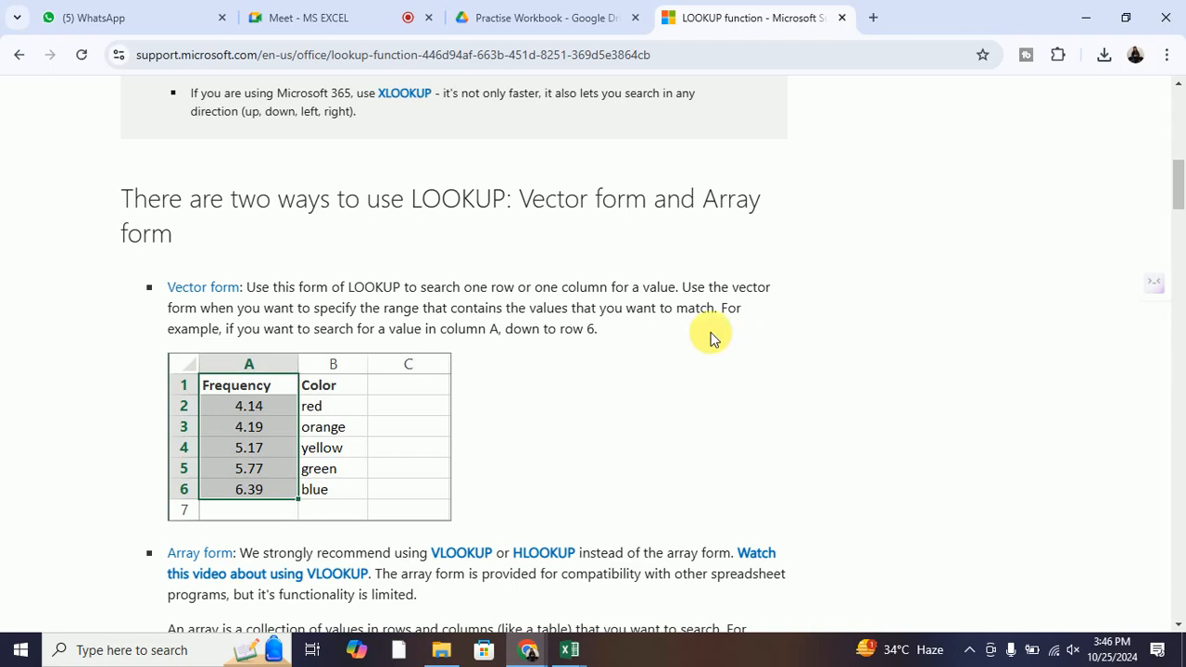
pyautogui.moveTo(521, 204); pyautogui.dragTo(683, 207)
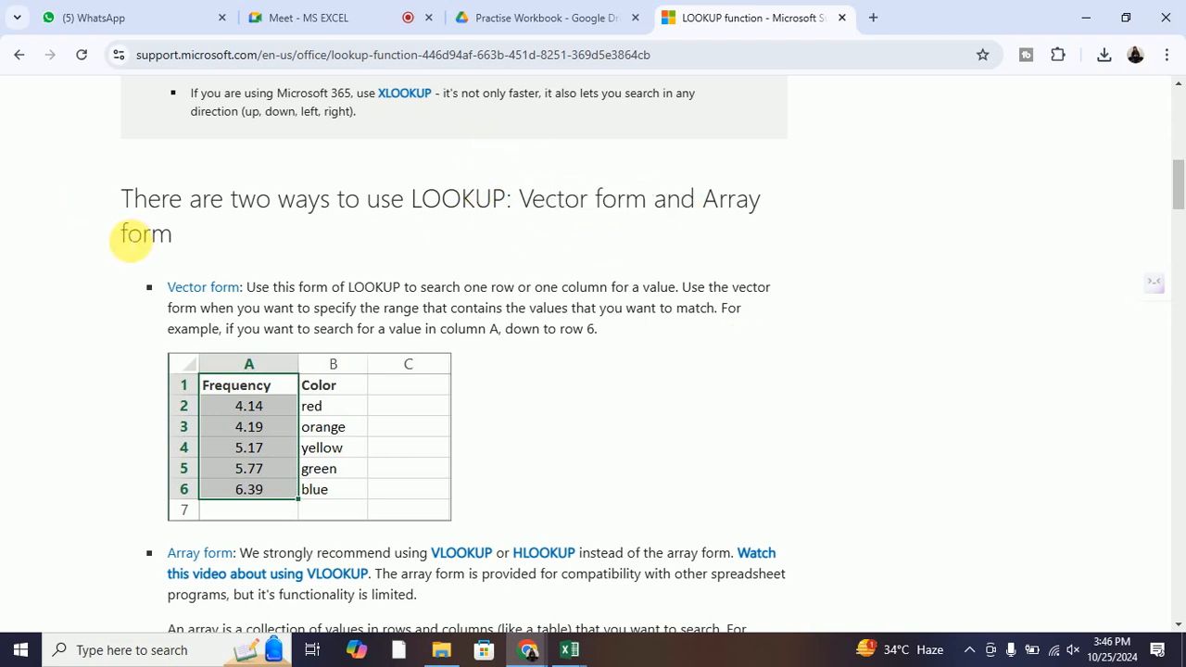
pyautogui.doubleClick(139, 236)
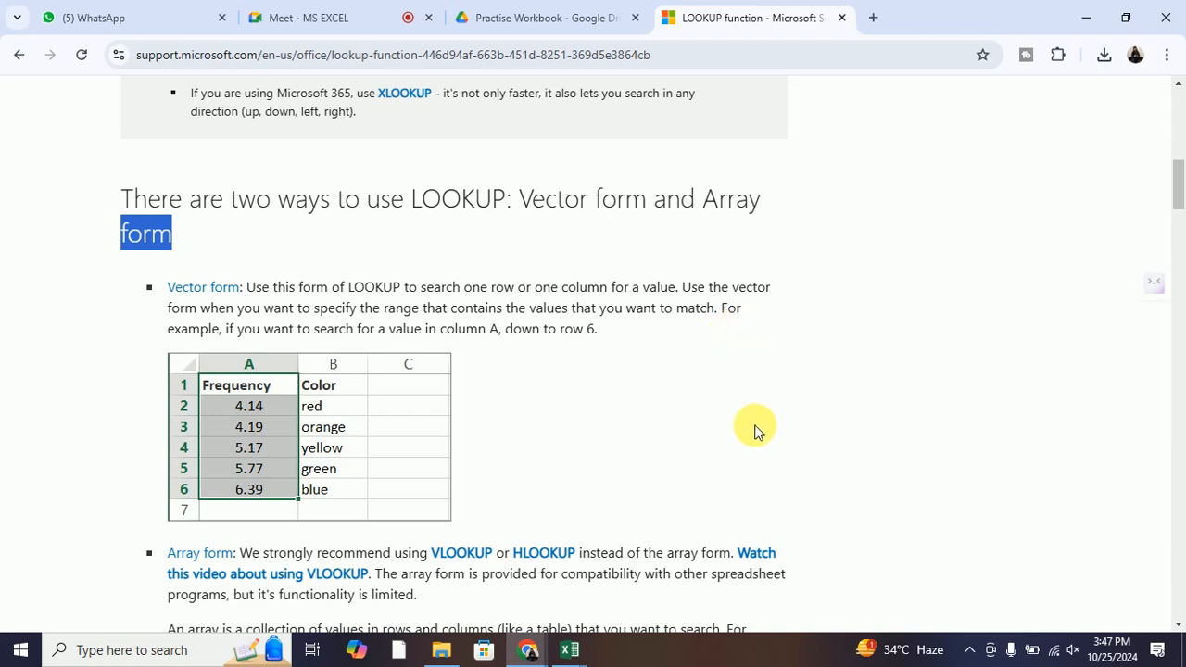
pyautogui.scroll(-1, 755, 431)
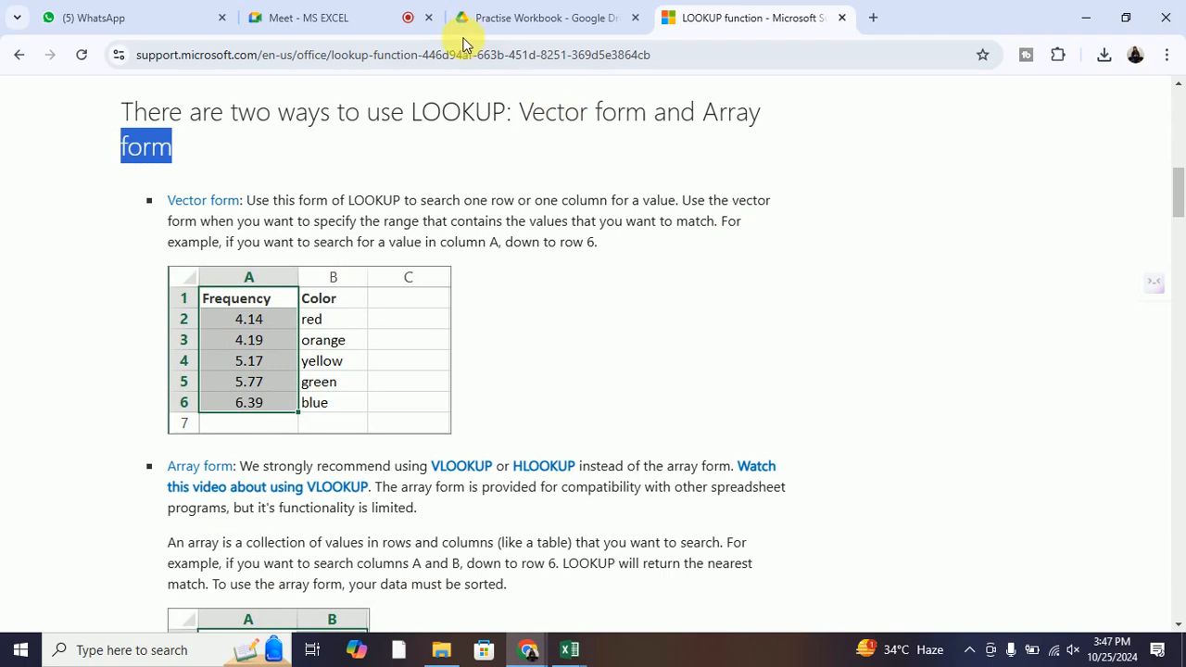
# Switch to the Excel workbook and enter the headers Frequency in B20 and Color in C20 of the Vlookup+Match sheet
pyautogui.click(569, 656)
pyautogui.click(569, 581)
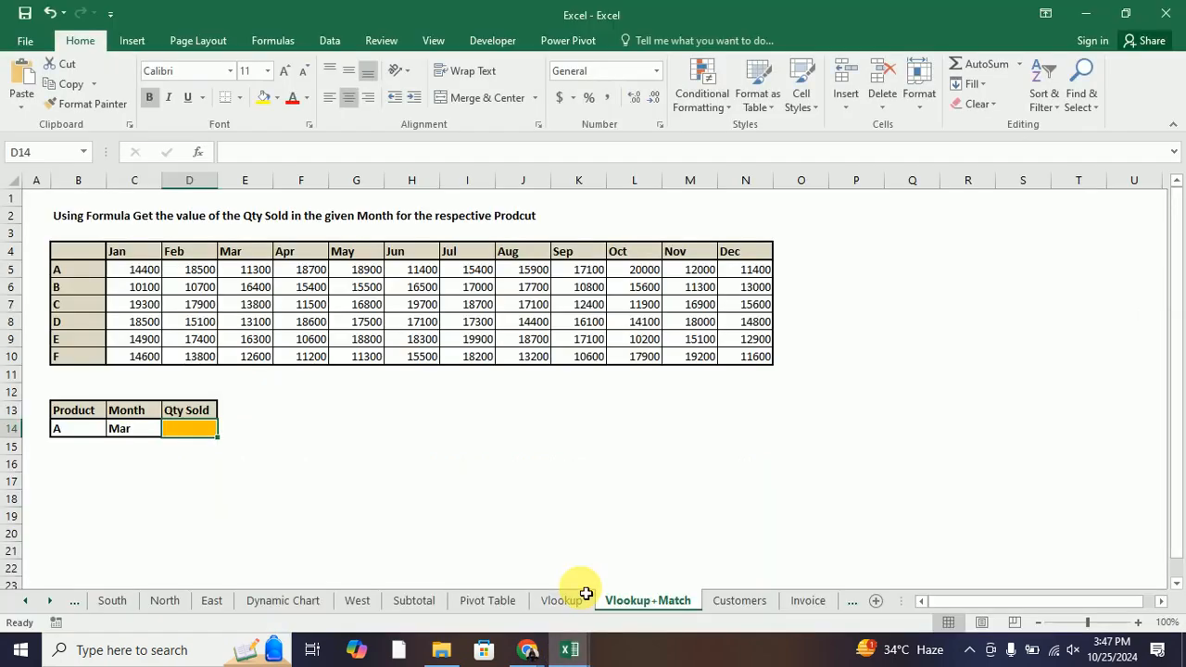
pyautogui.scroll(-2, 148, 506)
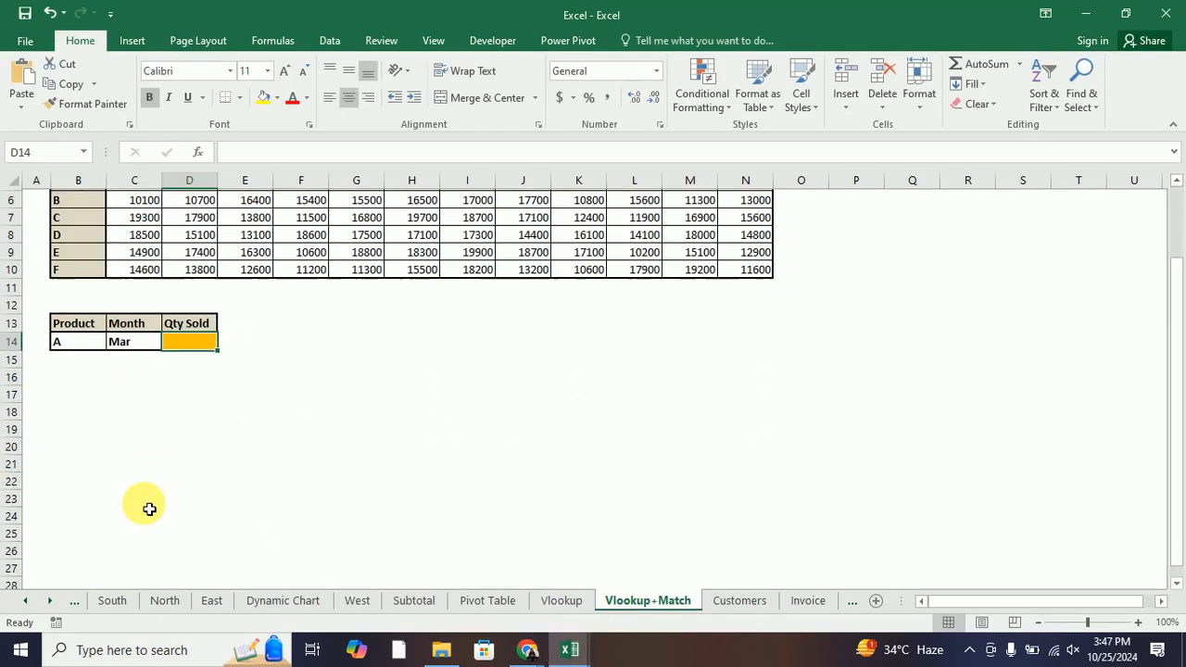
pyautogui.click(90, 428)
pyautogui.hotkey('alt', 'Tab')
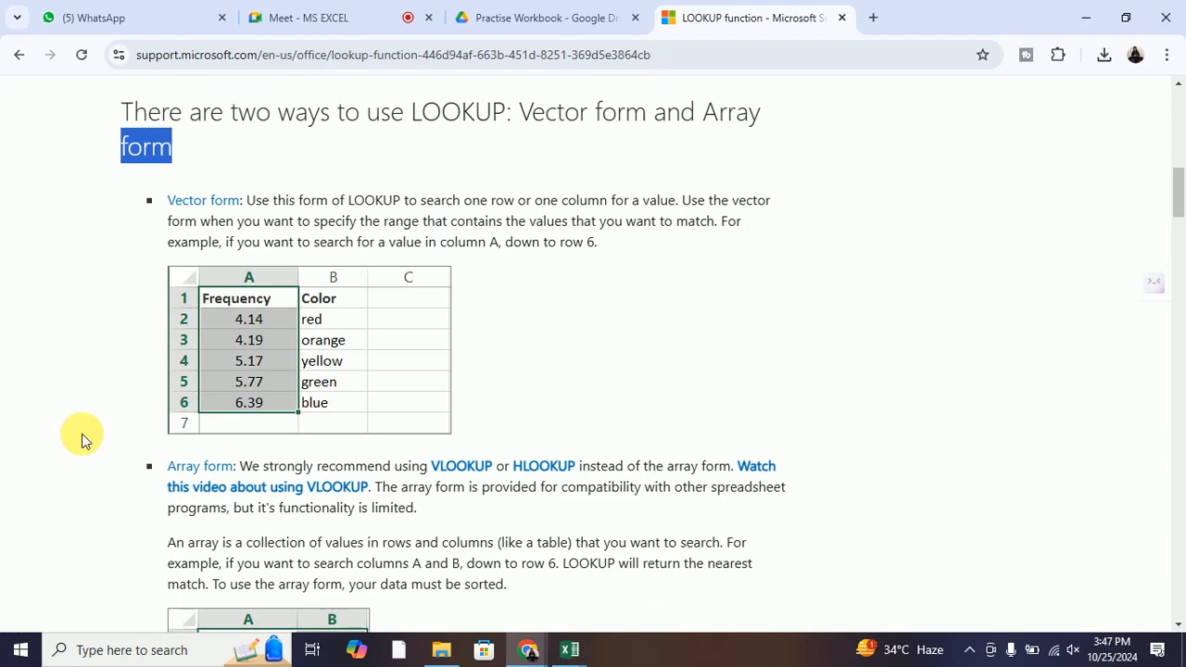
pyautogui.hotkey('alt', 'Tab')
pyautogui.write('Fr')
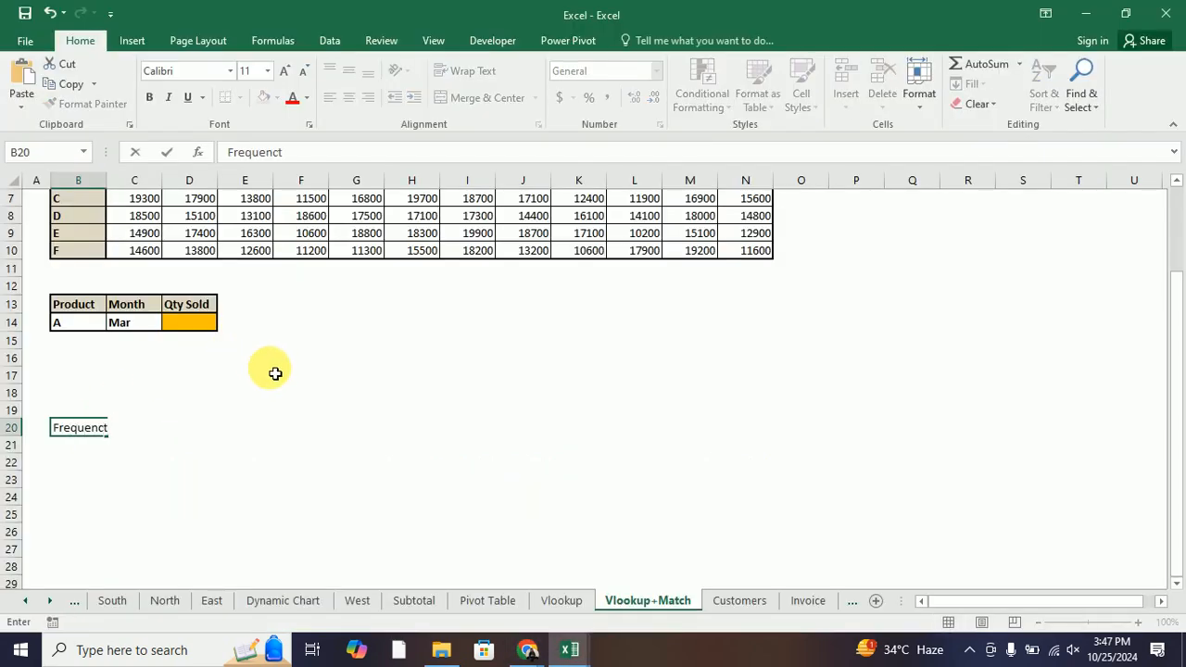
pyautogui.write('equency')
pyautogui.press('Tab')
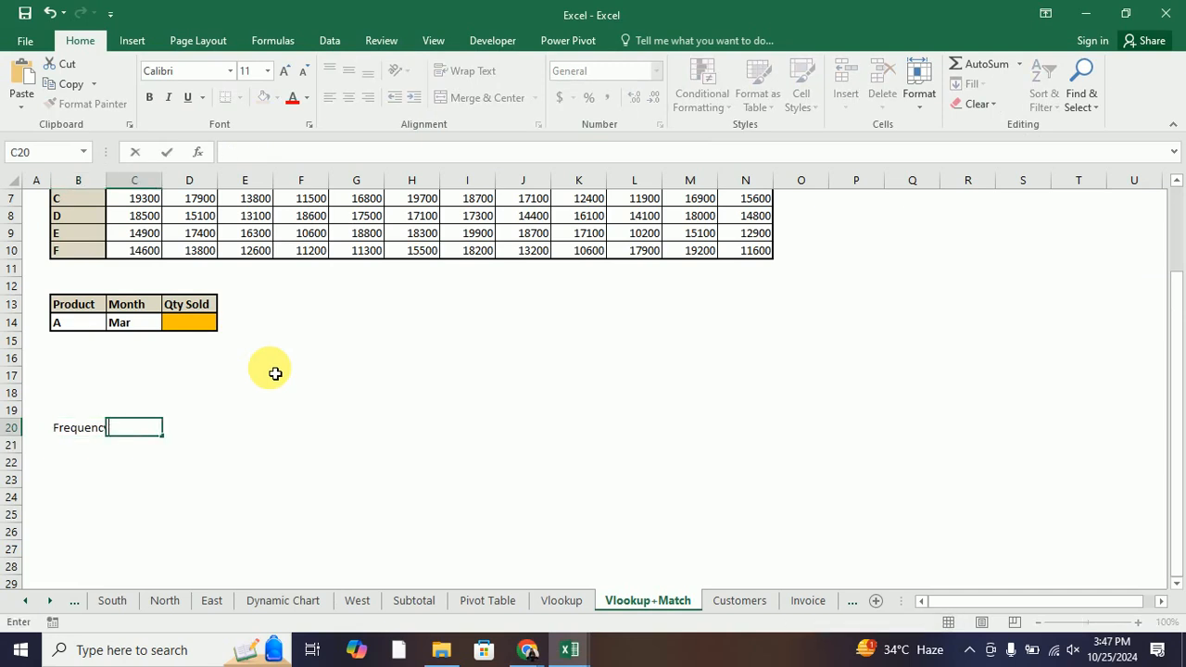
pyautogui.press('Return')
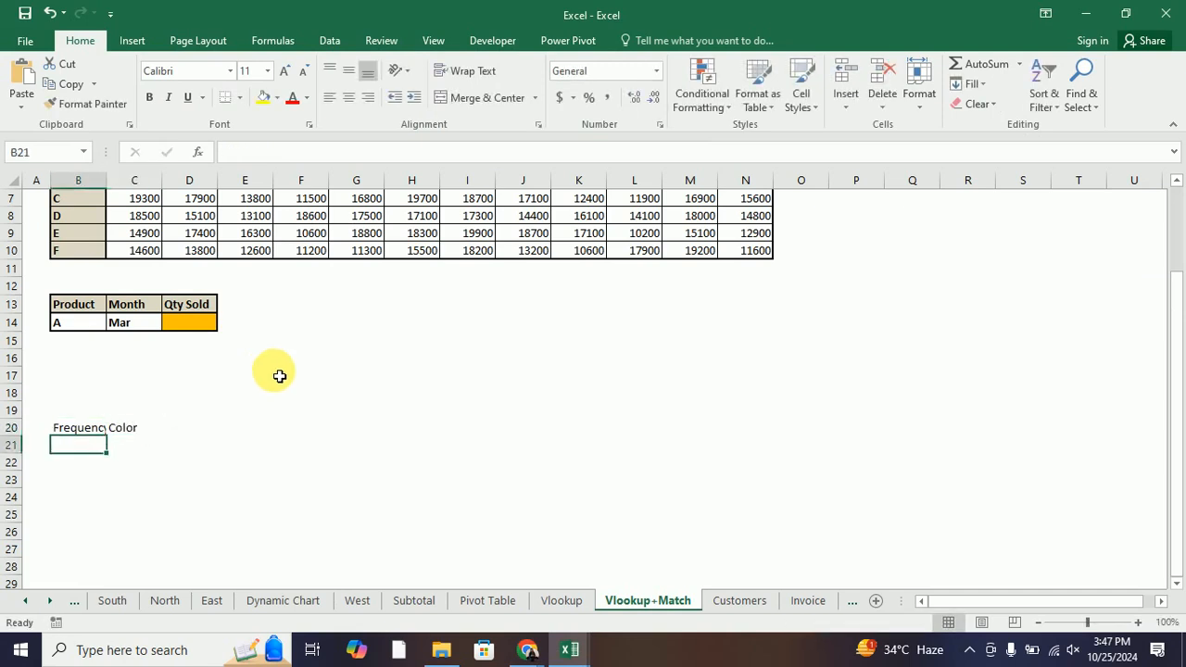
# Copy the first three frequencies from the article's vector example, entering 4.14, 4.19 and 5.17 in B21:B23
pyautogui.hotkey('alt', 'Tab')
pyautogui.hotkey('alt', 'Tab')
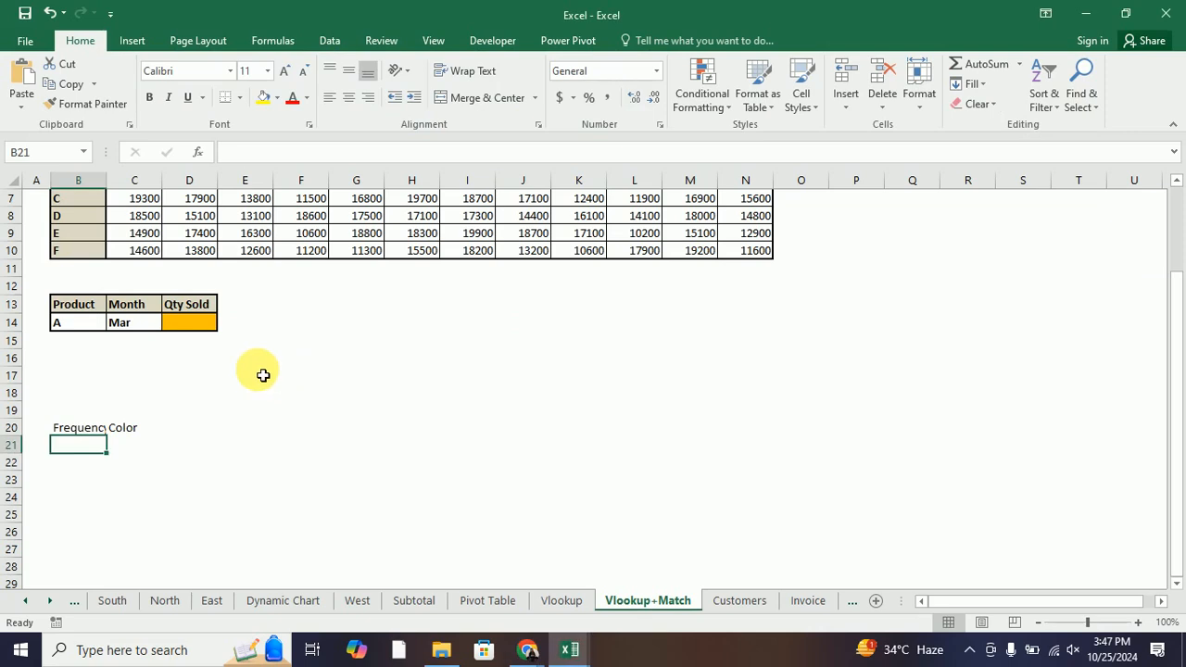
pyautogui.write('4.14')
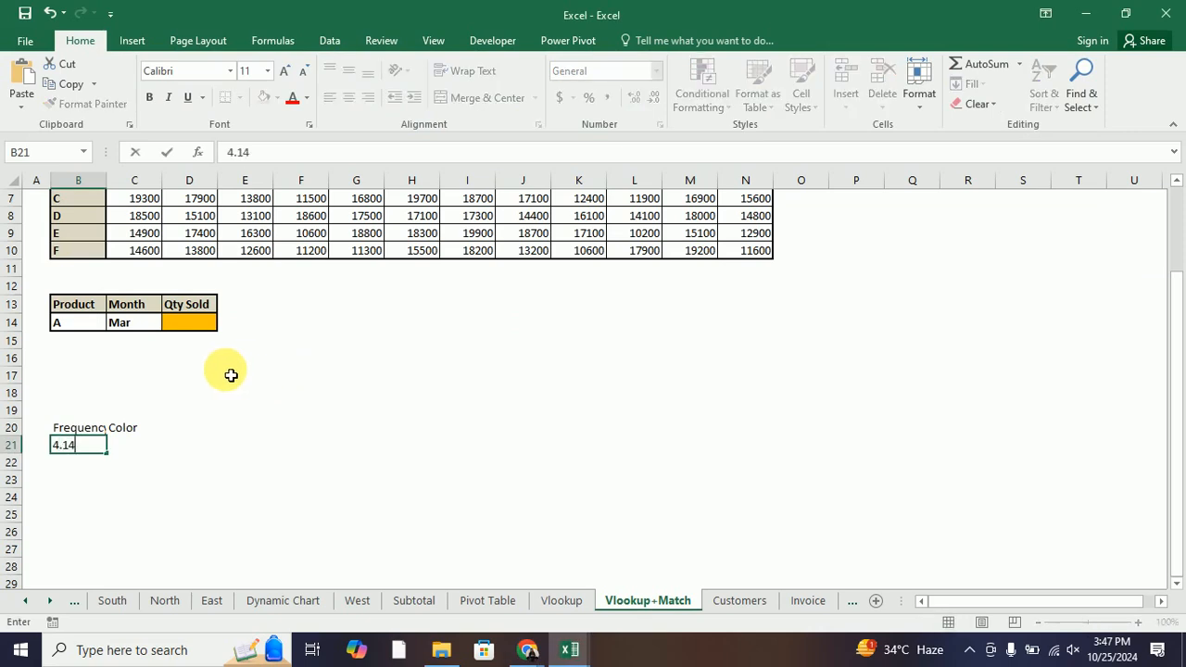
pyautogui.press('Return')
pyautogui.write('4.1')
pyautogui.hotkey('alt', 'Tab')
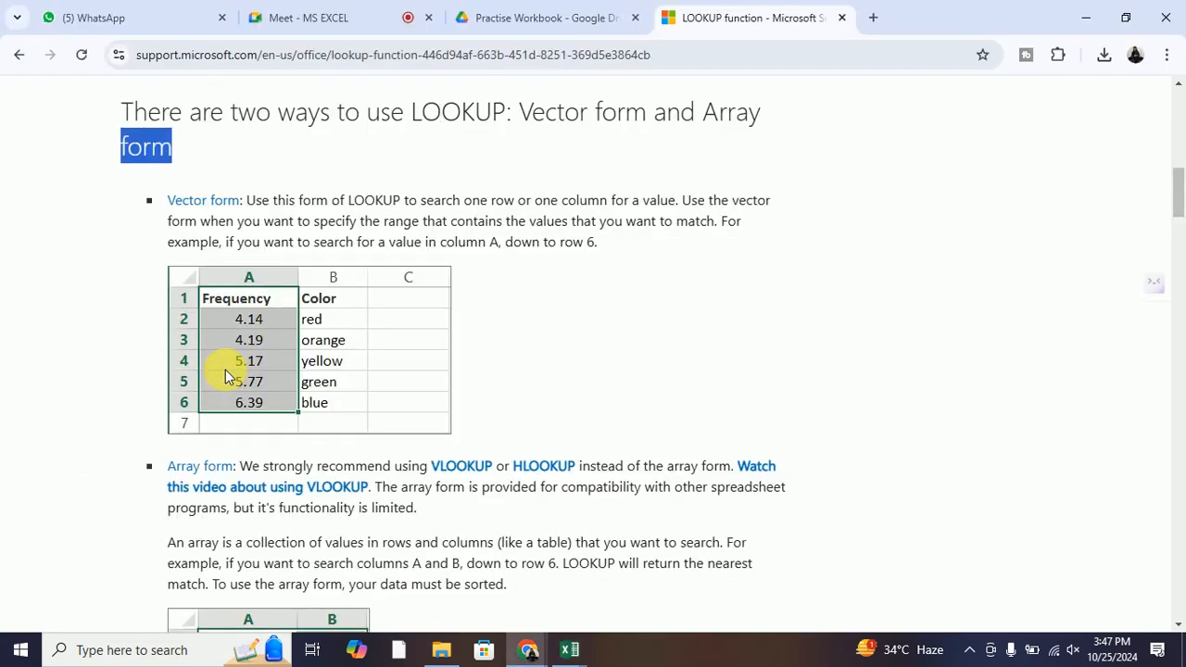
pyautogui.hotkey('alt', 'Tab')
pyautogui.write('8')
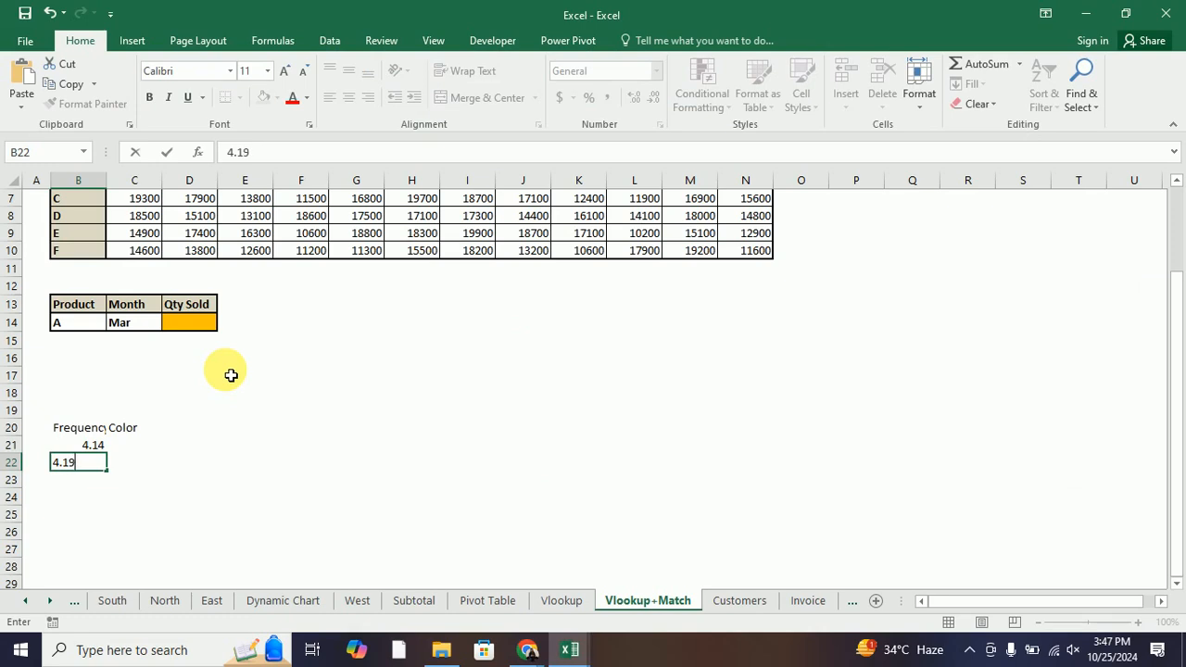
pyautogui.press('Return')
pyautogui.write('5.')
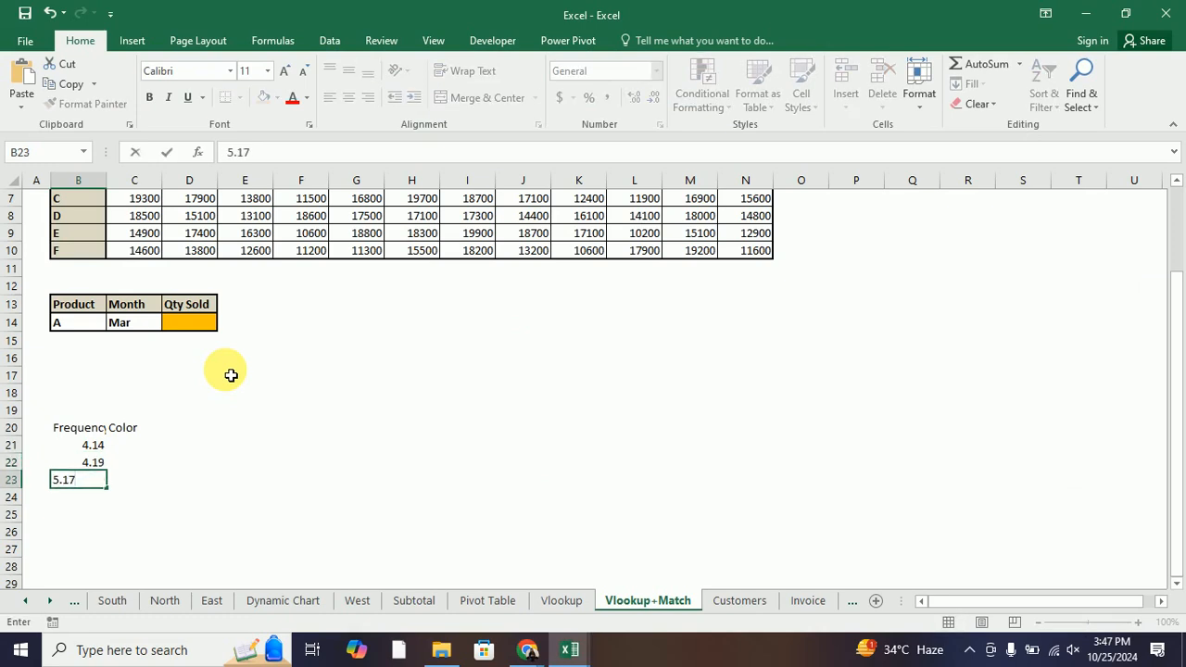
pyautogui.write('17')
pyautogui.press('Tab')
# Complete the Frequency column with the article's values 5.77 in B24 and 6.39 in B25
pyautogui.hotkey('alt', 'Tab')
pyautogui.hotkey('alt', 'Tab')
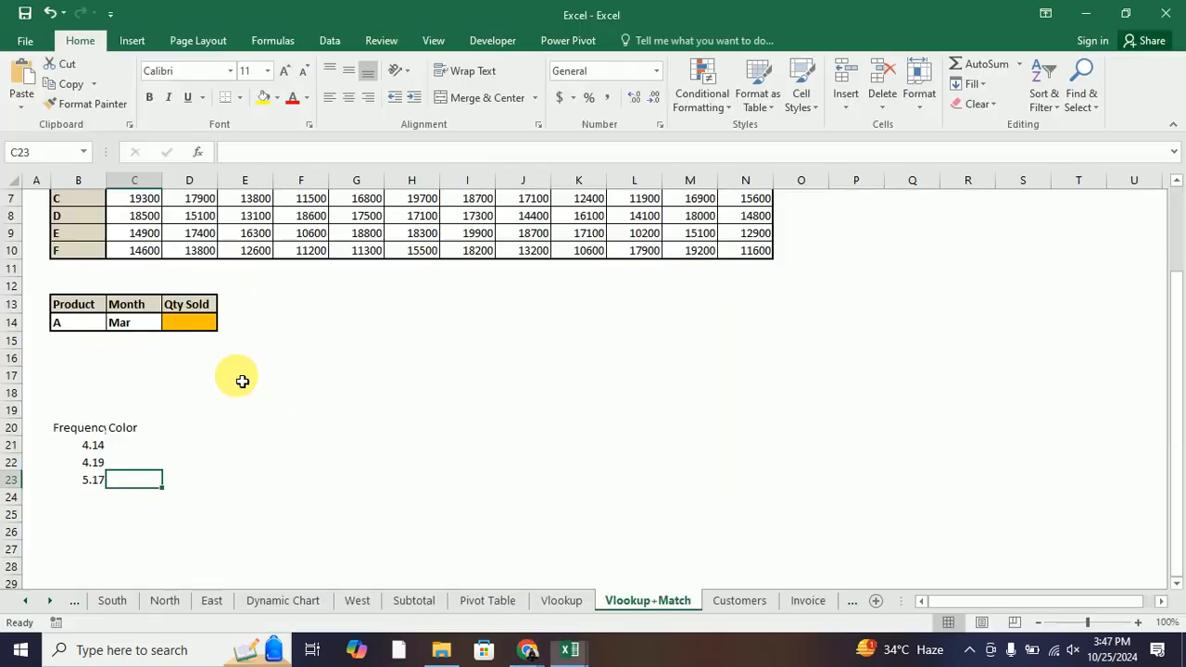
pyautogui.press('Return')
pyautogui.write('5.77')
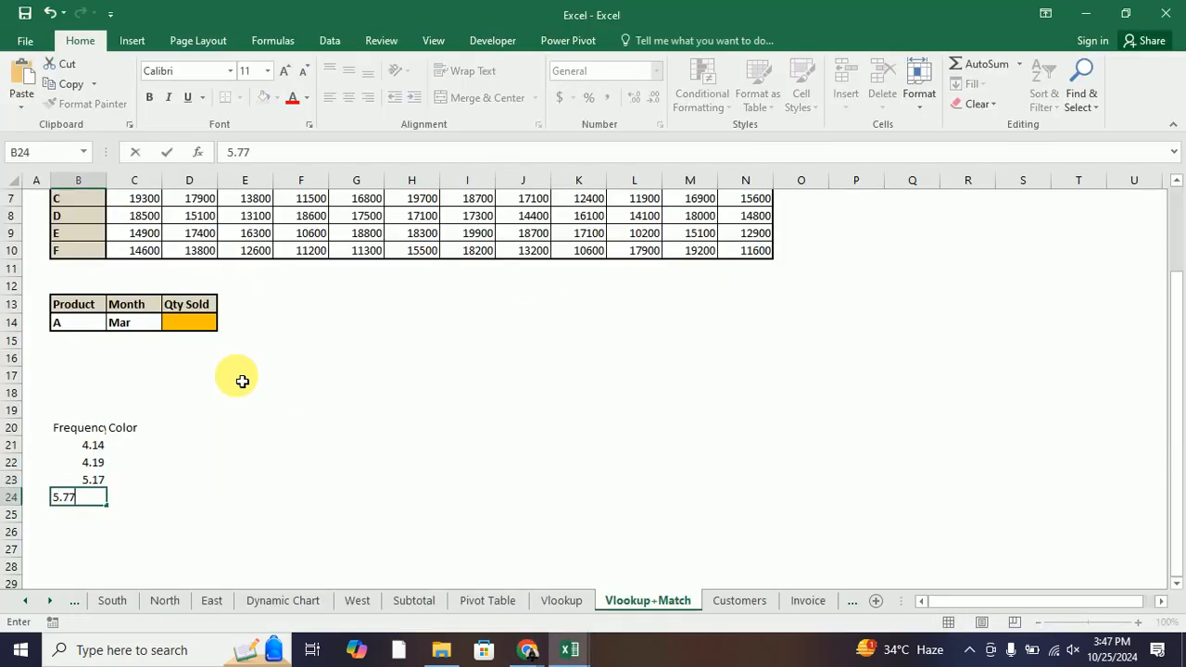
pyautogui.hotkey('alt', 'Tab')
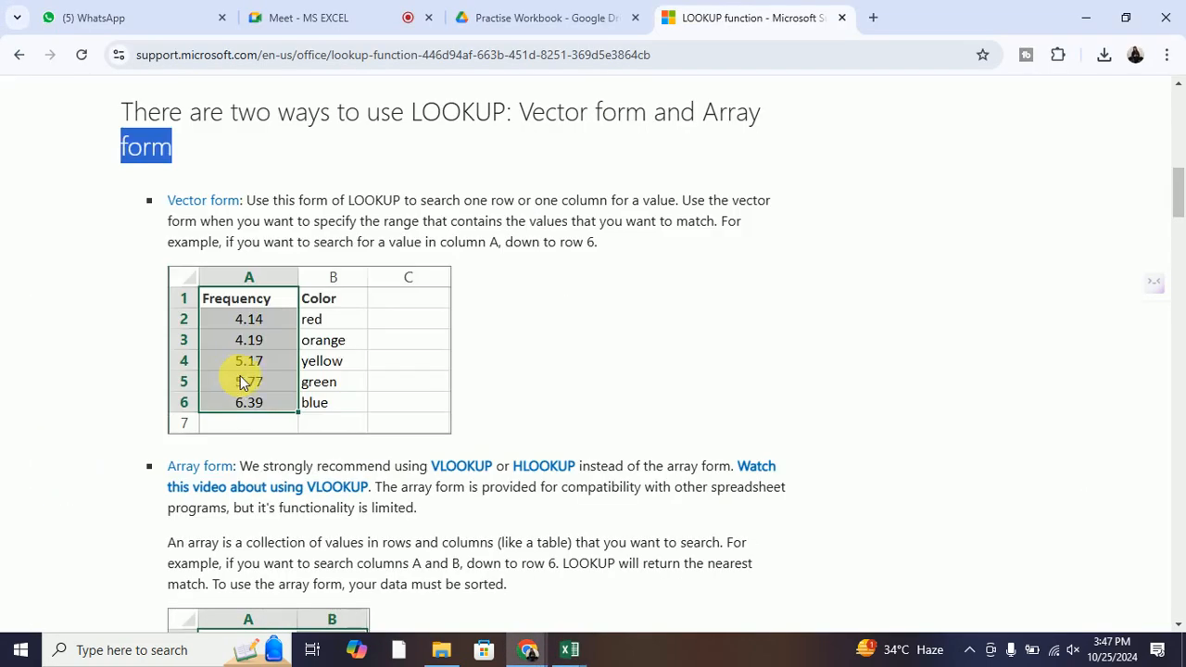
pyautogui.hotkey('alt', 'Tab')
pyautogui.press('Return')
pyautogui.write('6.39')
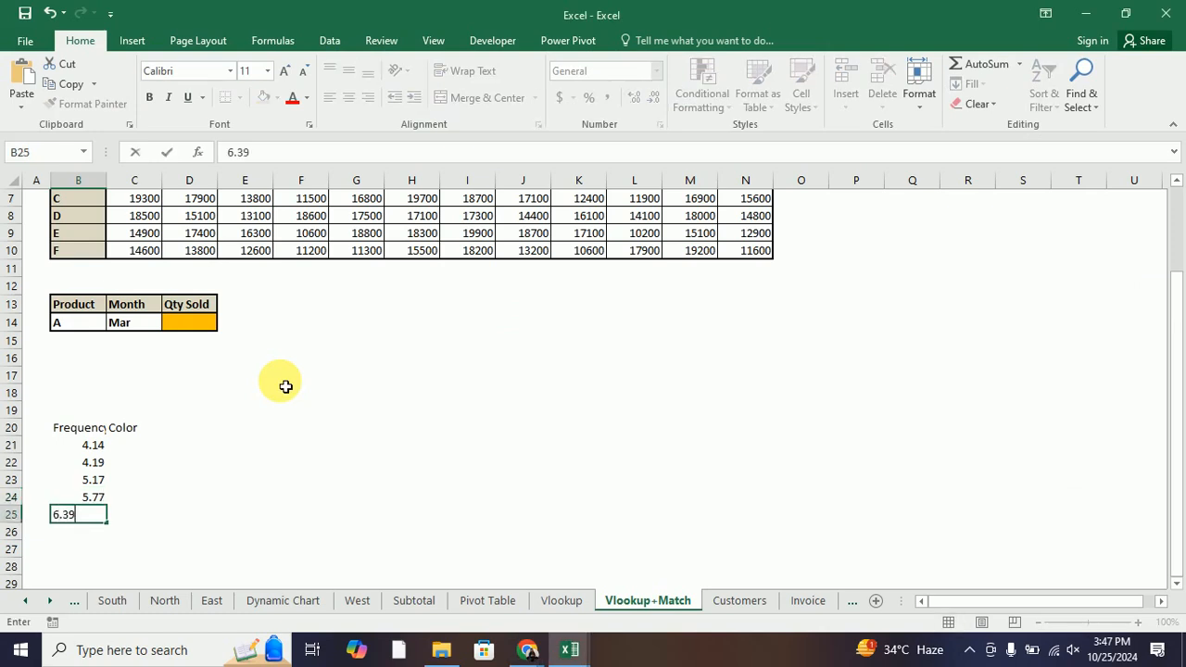
# Check the article's color list, then enter red in C21 and orange in C22
pyautogui.hotkey('alt', 'Tab')
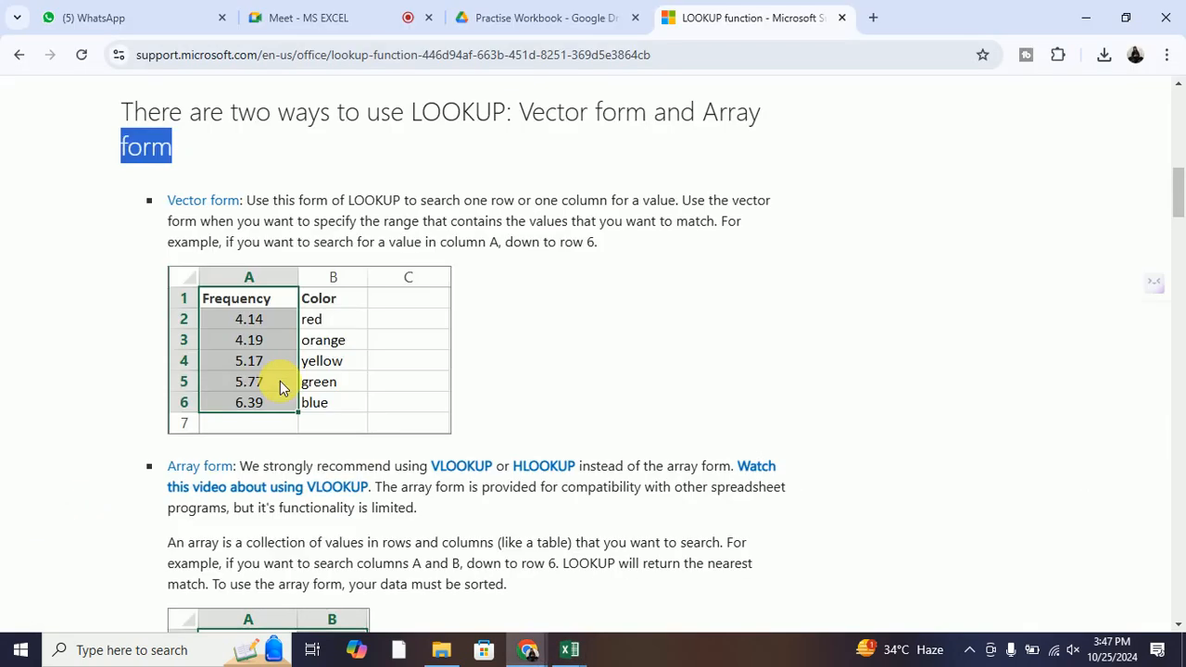
pyautogui.hotkey('alt', 'Tab')
pyautogui.click(137, 450)
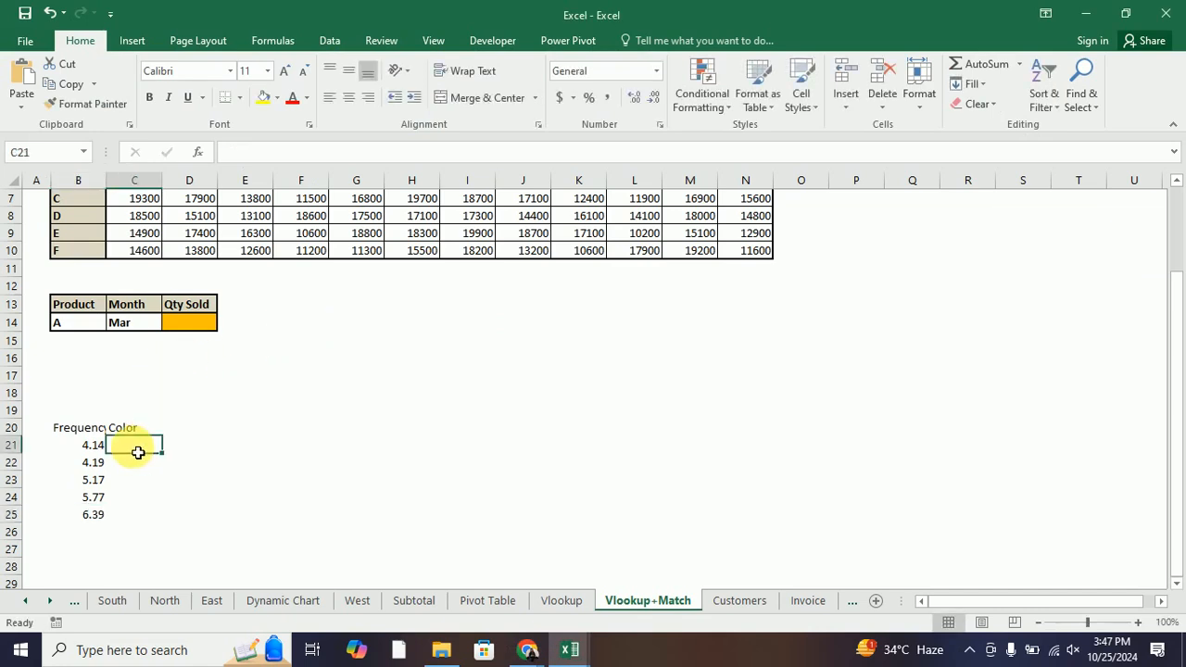
pyautogui.write('red')
pyautogui.press('Return')
pyautogui.write('orag')
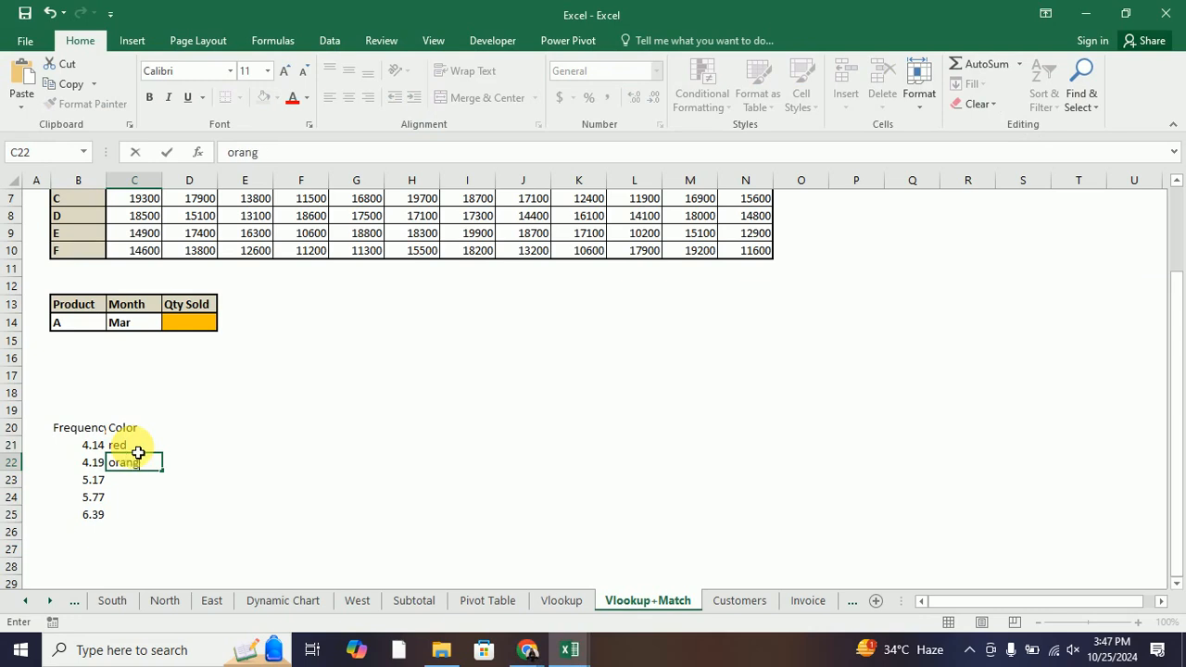
pyautogui.write('e')
pyautogui.press('Return')
# Fill the rest of the Color column with yellow in C23, blue in C24 and green in C25
pyautogui.hotkey('alt', 'Tab')
pyautogui.hotkey('alt', 'Tab')
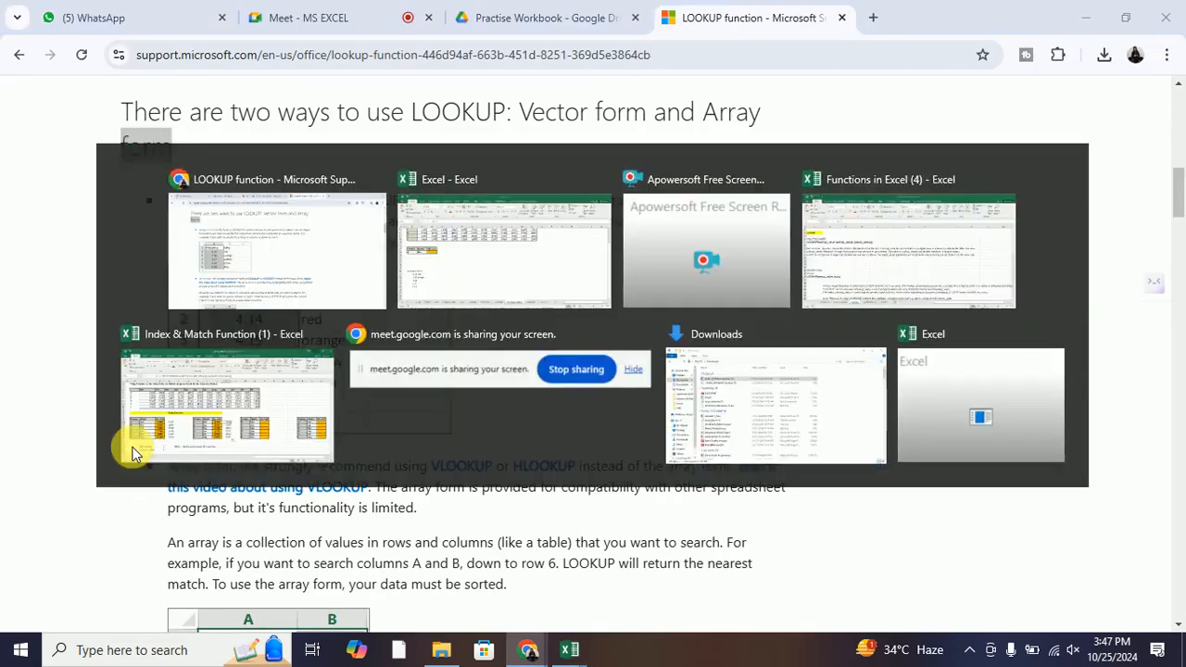
pyautogui.write('yellow blue green')
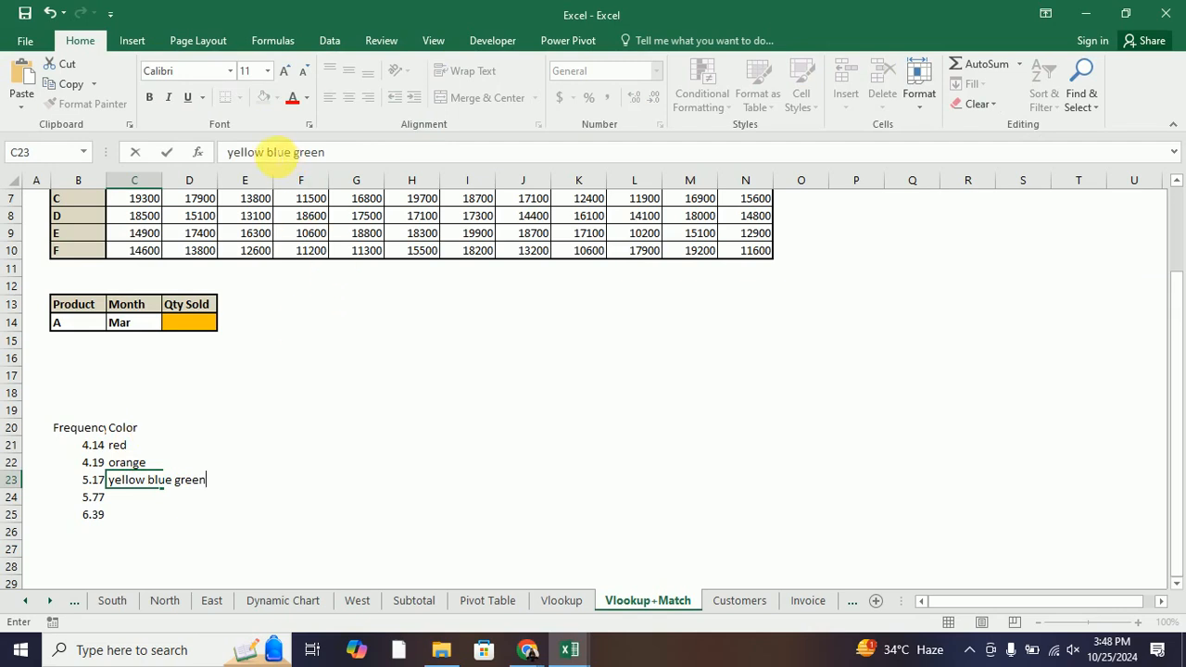
pyautogui.keyDown('shift'); pyautogui.click(273, 154); pyautogui.keyUp('shift')
pyautogui.hotkey('ctrl', 'x')
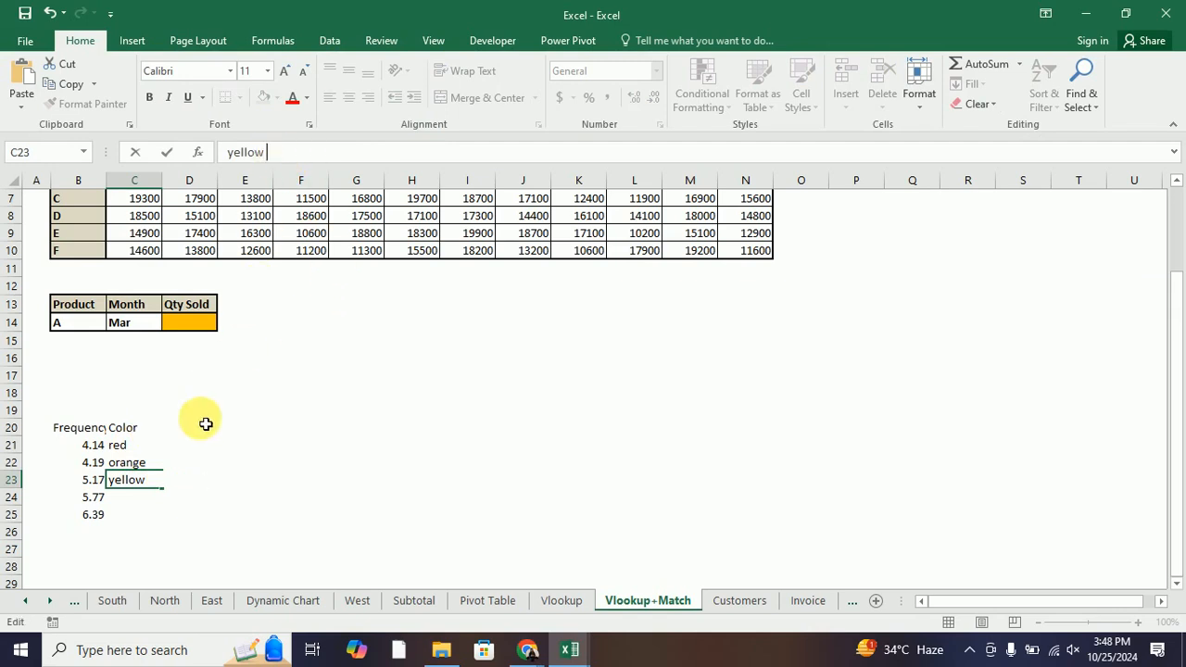
pyautogui.click(140, 501)
pyautogui.hotkey('ctrl', 'v')
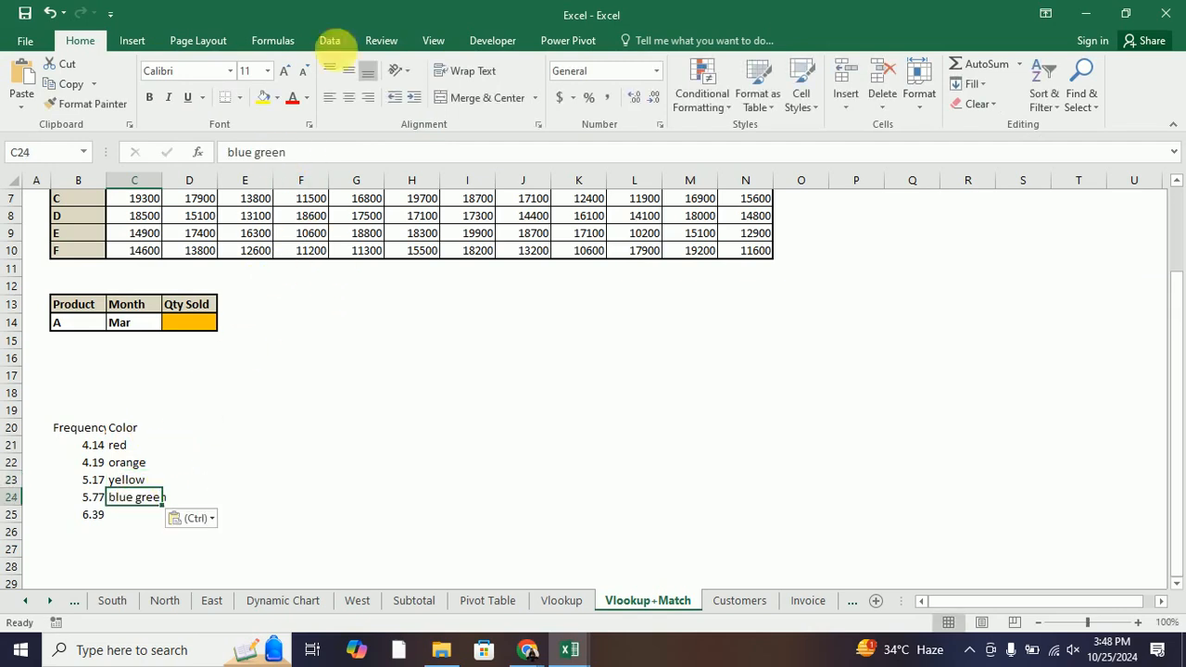
pyautogui.moveTo(255, 152); pyautogui.dragTo(313, 157)
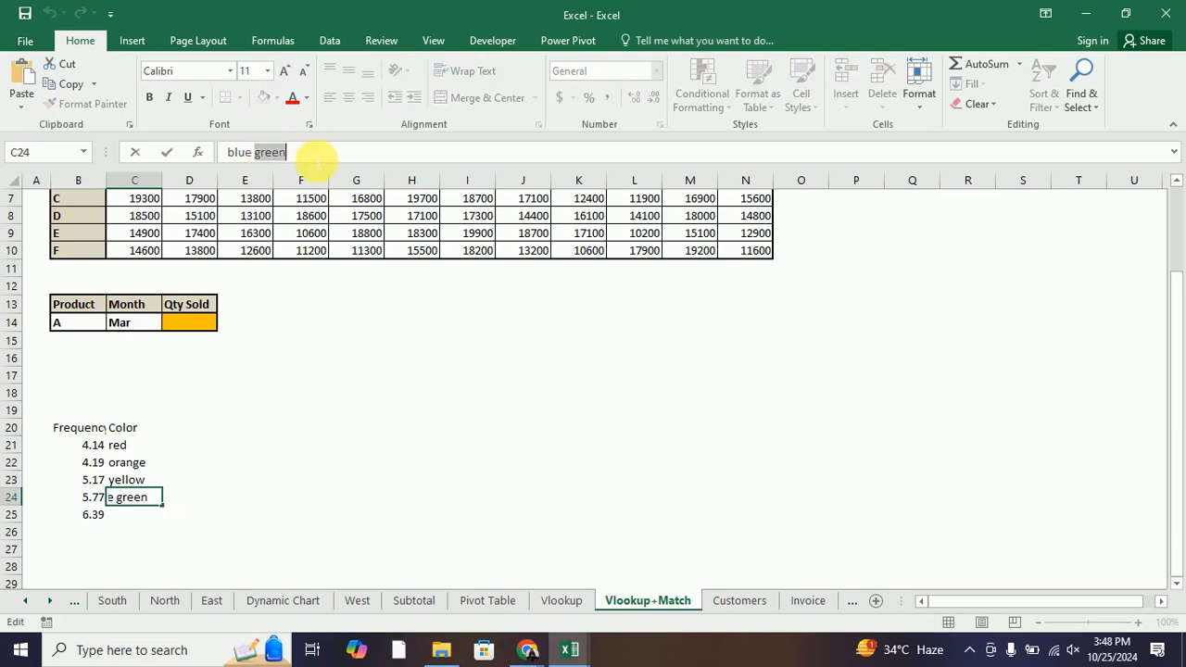
pyautogui.hotkey('ctrl', 'x')
pyautogui.click(131, 521)
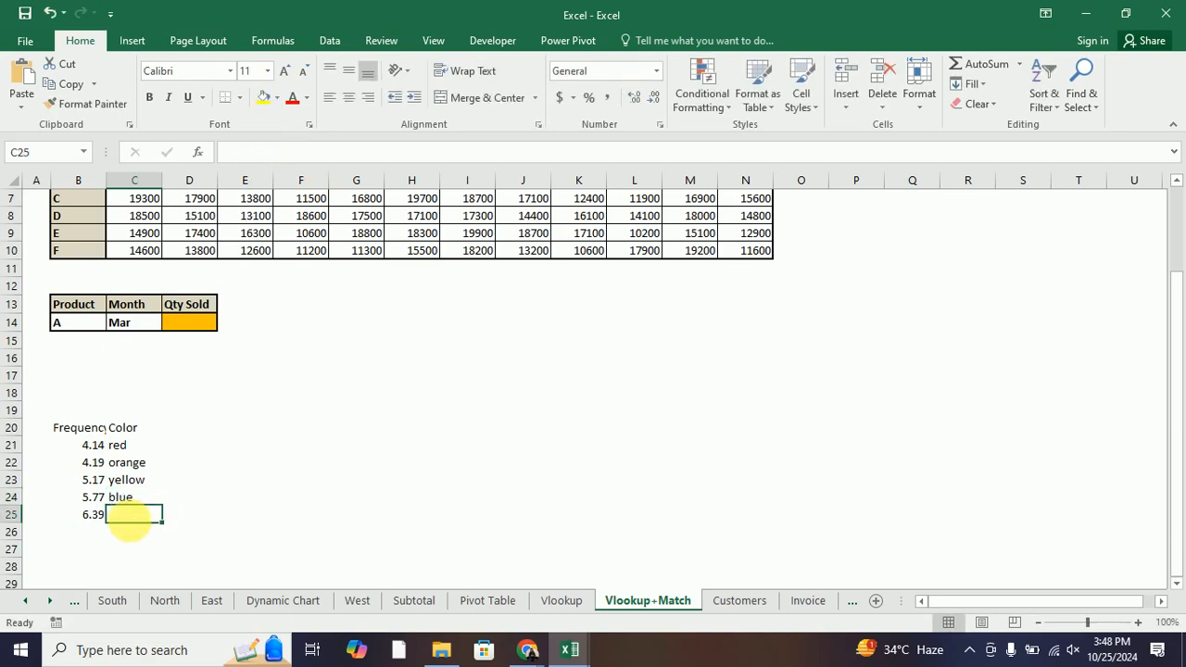
pyautogui.hotkey('ctrl', 'v')
pyautogui.click(324, 479)
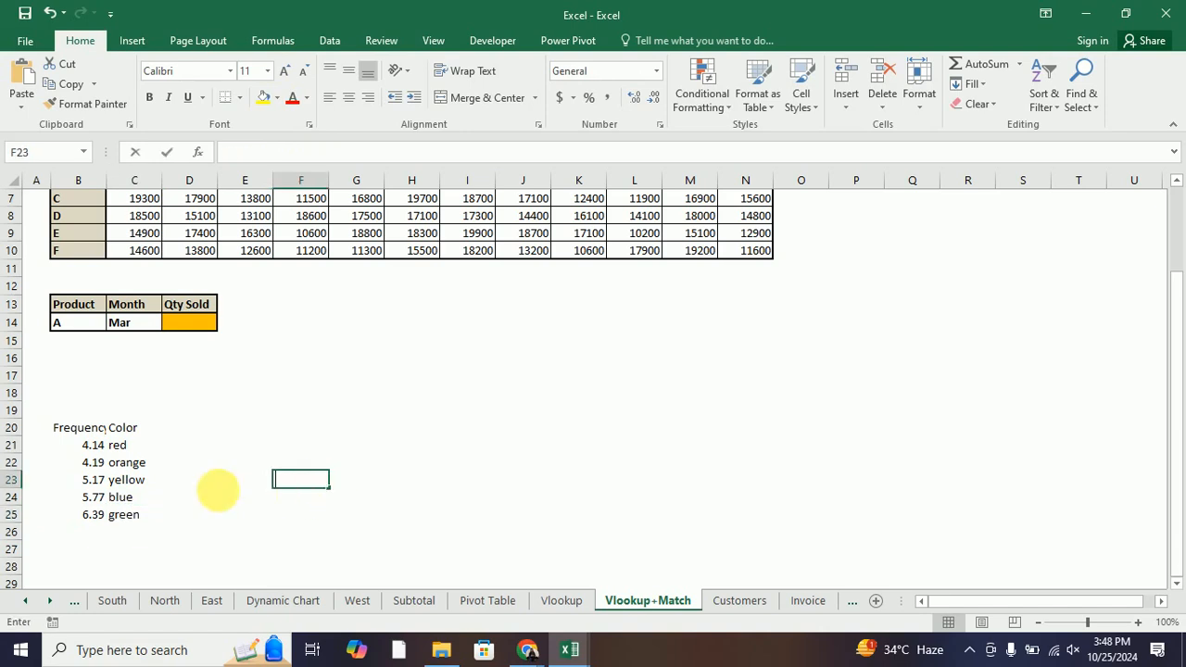
# Make the Frequency and Color headers in B20:C20 bold with a yellow fill
pyautogui.moveTo(76, 427); pyautogui.dragTo(132, 432)
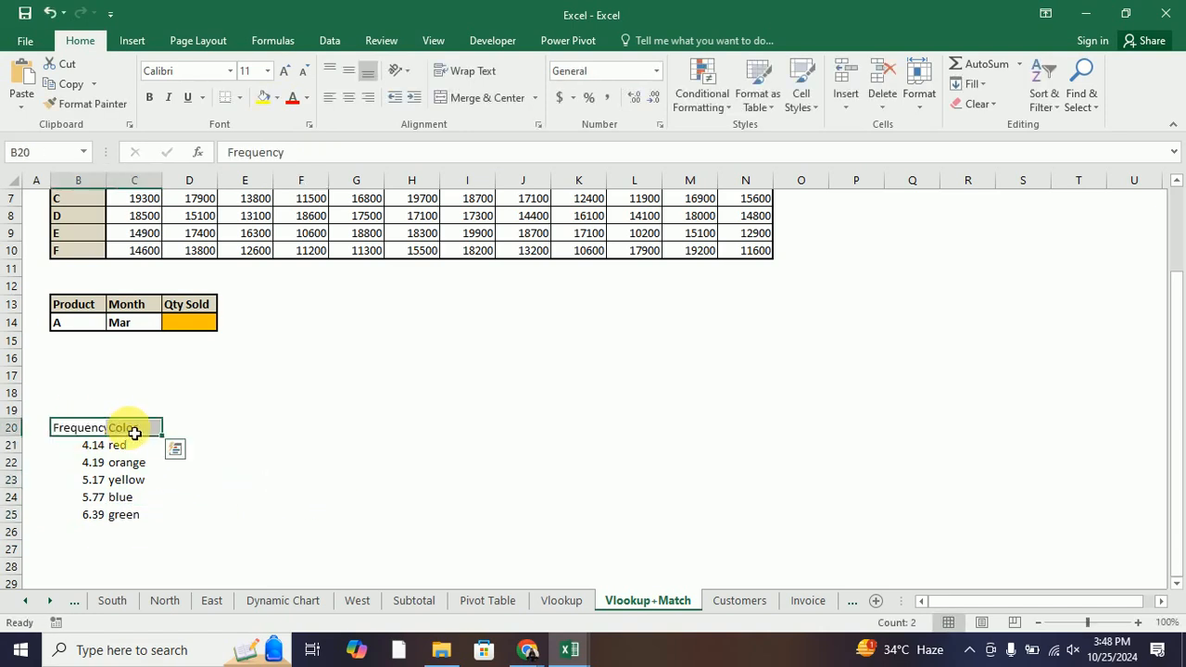
pyautogui.hotkey('ctrl', 'b')
pyautogui.hotkey('alt', 'Tab')
pyautogui.hotkey('alt', 'Tab')
pyautogui.click(264, 98)
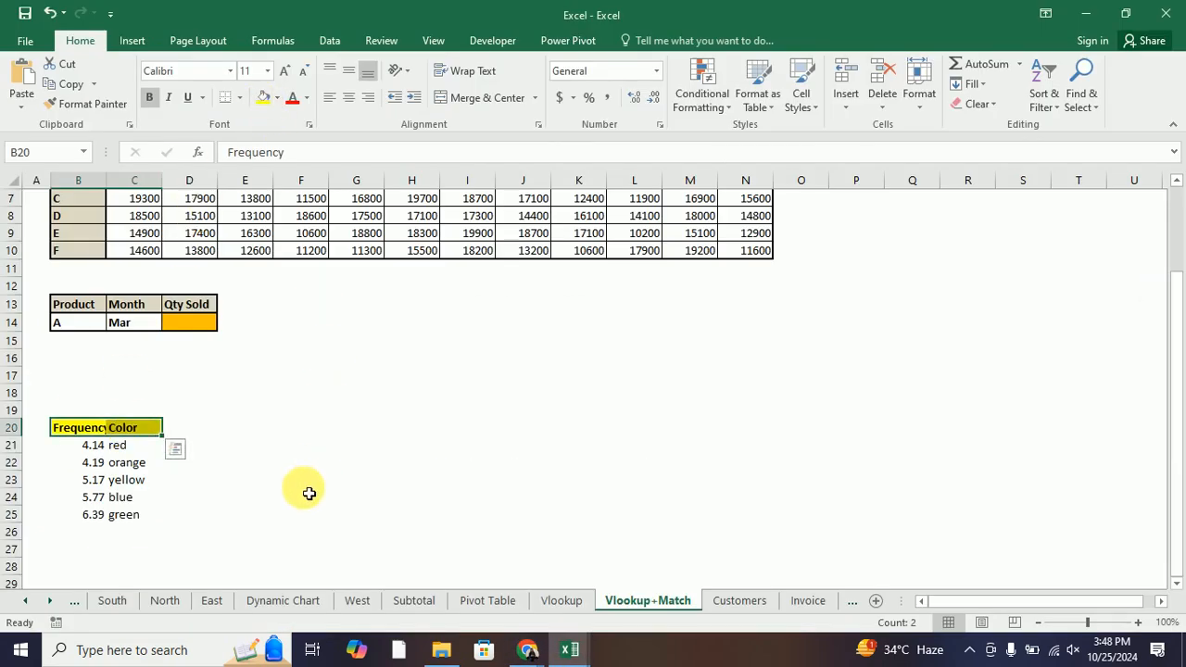
# Return to the LOOKUP article in Chrome and read the vector form's syntax and arguments
pyautogui.hotkey('alt', 'Tab')
pyautogui.scroll(-5, 598, 386)
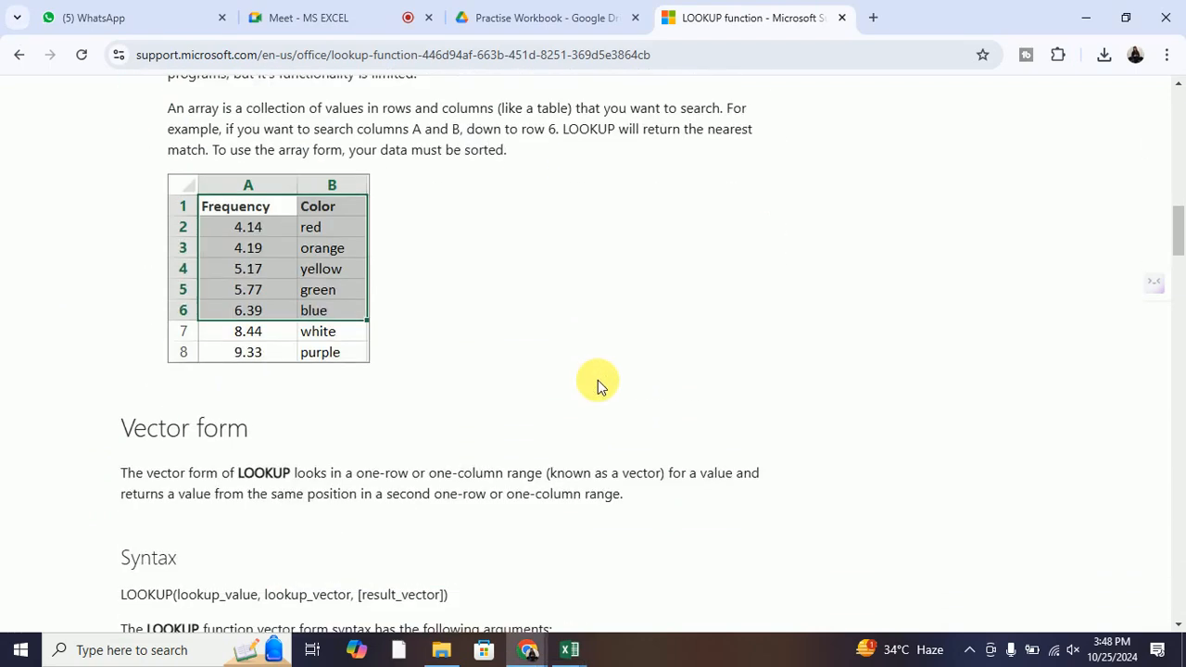
pyautogui.scroll(-3, 225, 401)
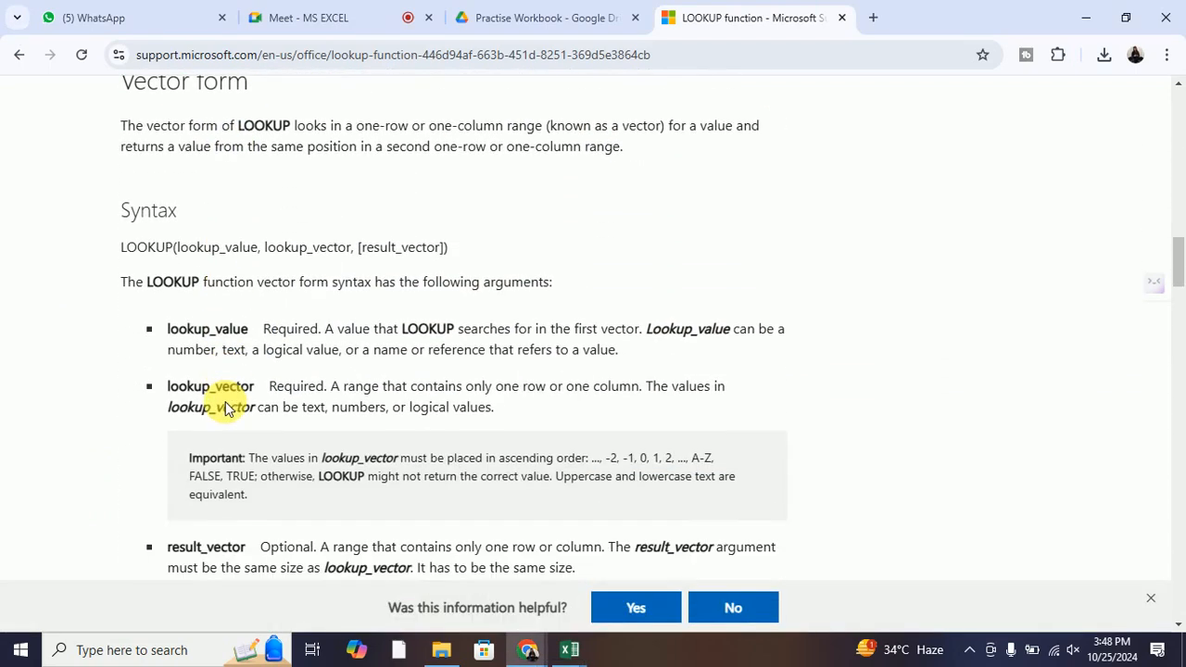
# Study the LOOKUP vector syntax in the article, highlighting the function name and its lookup_value, lookup_vector and result_vector arguments
pyautogui.scroll(-1, 232, 408)
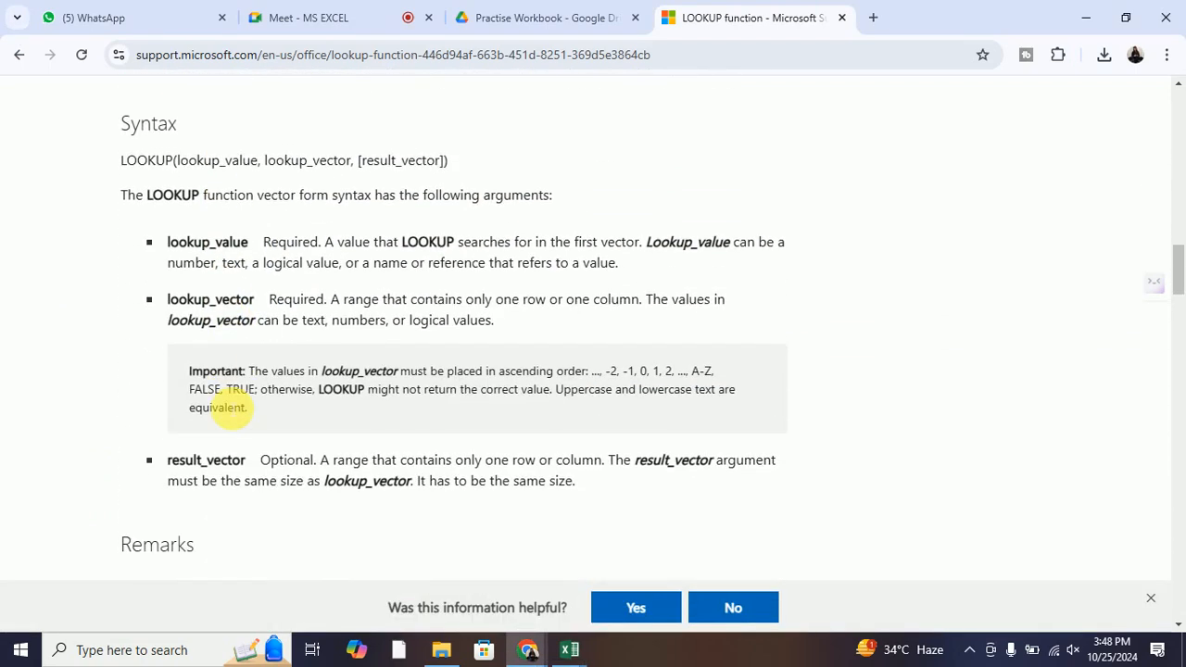
pyautogui.hotkey('alt', 'Tab')
pyautogui.hotkey('alt', 'Tab')
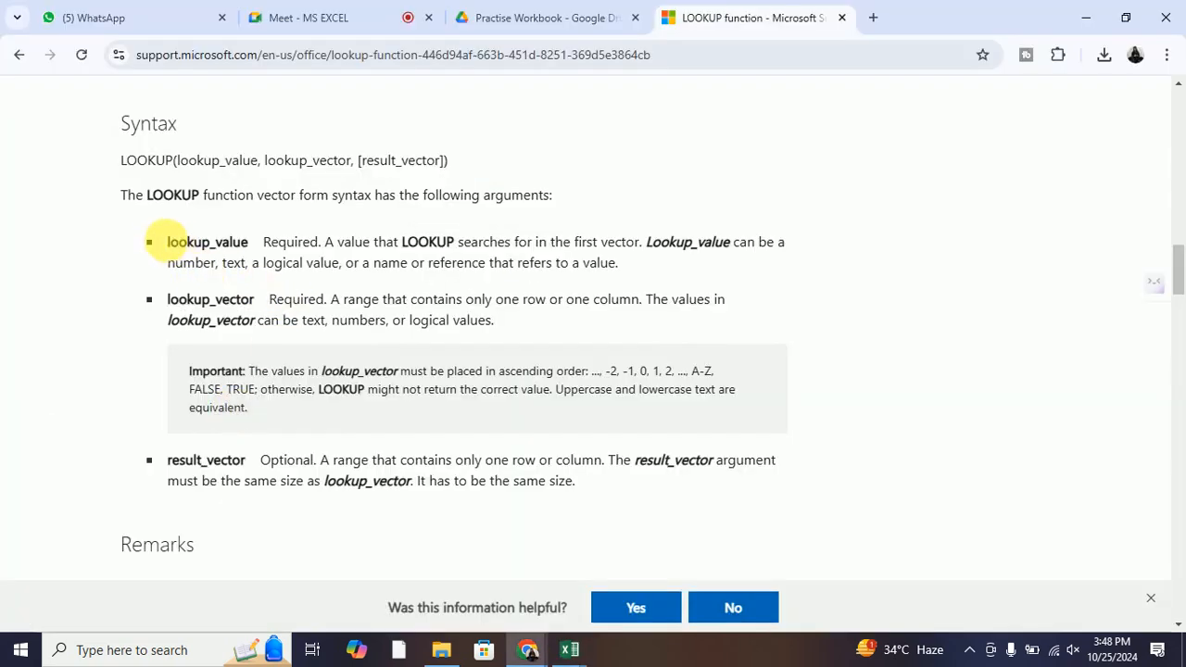
pyautogui.moveTo(169, 242); pyautogui.dragTo(267, 241)
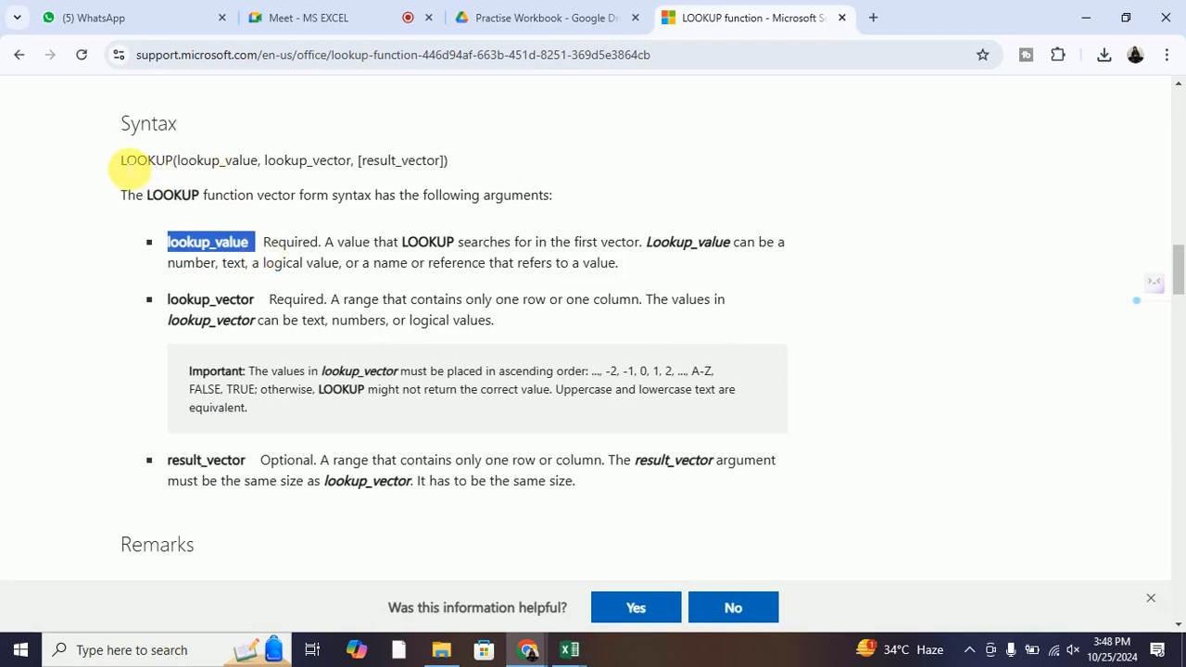
pyautogui.click(122, 160)
pyautogui.moveTo(122, 160); pyautogui.dragTo(167, 162)
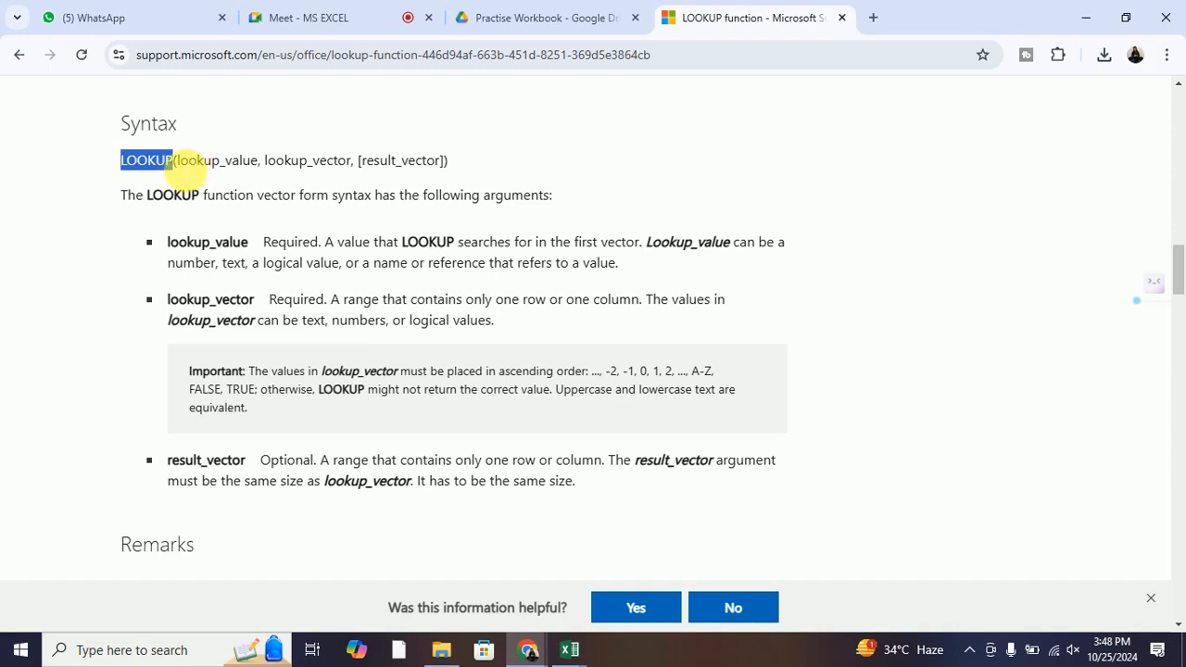
pyautogui.moveTo(178, 161); pyautogui.dragTo(454, 163)
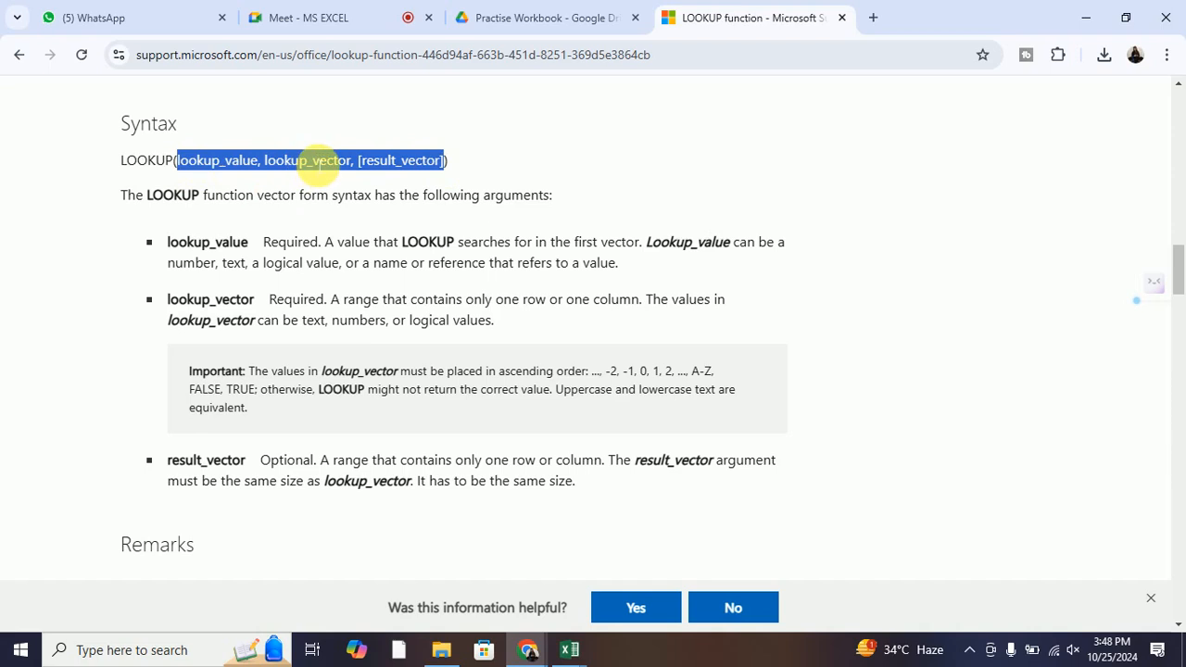
pyautogui.click(335, 160)
pyautogui.moveTo(355, 160); pyautogui.dragTo(448, 162)
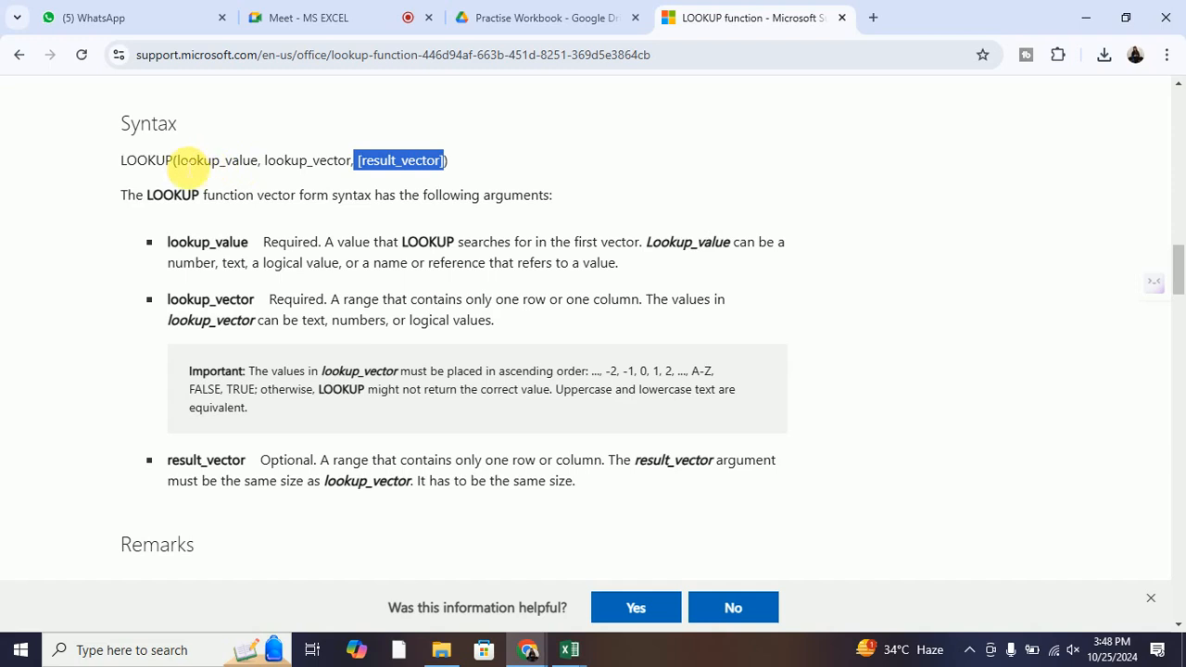
pyautogui.moveTo(178, 161); pyautogui.dragTo(259, 164)
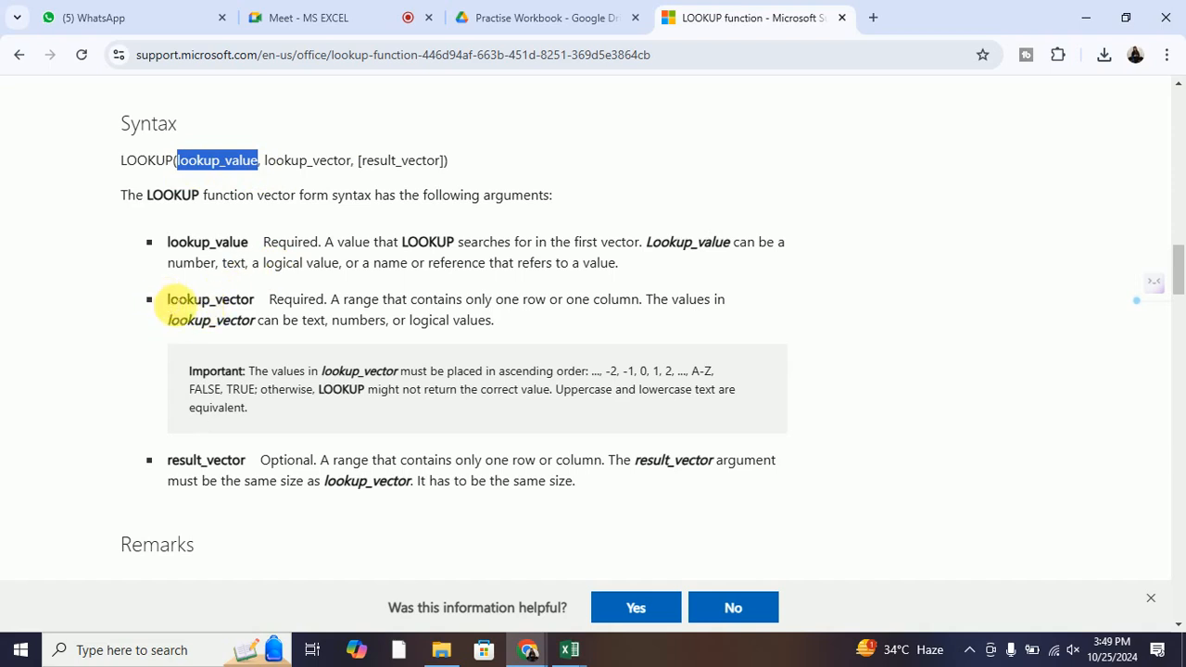
# Read the lookup_vector description, highlighting its one-row or one-column rule, and go on to the Vector examples section
pyautogui.moveTo(168, 299); pyautogui.dragTo(257, 299)
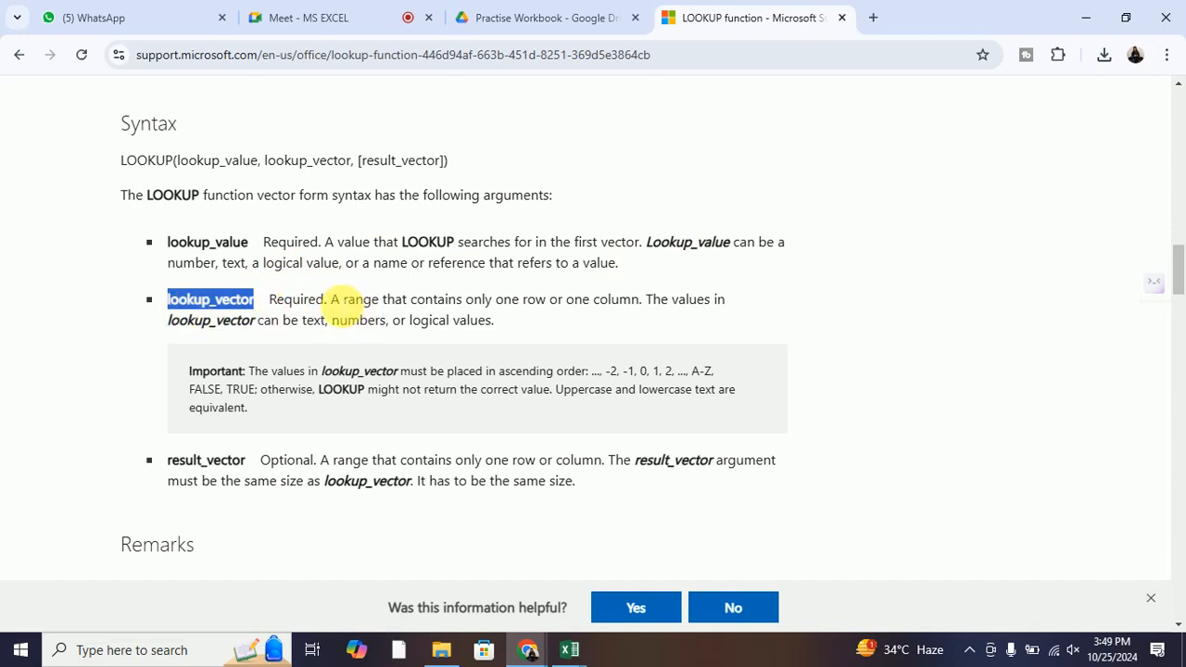
pyautogui.moveTo(330, 301); pyautogui.dragTo(659, 308)
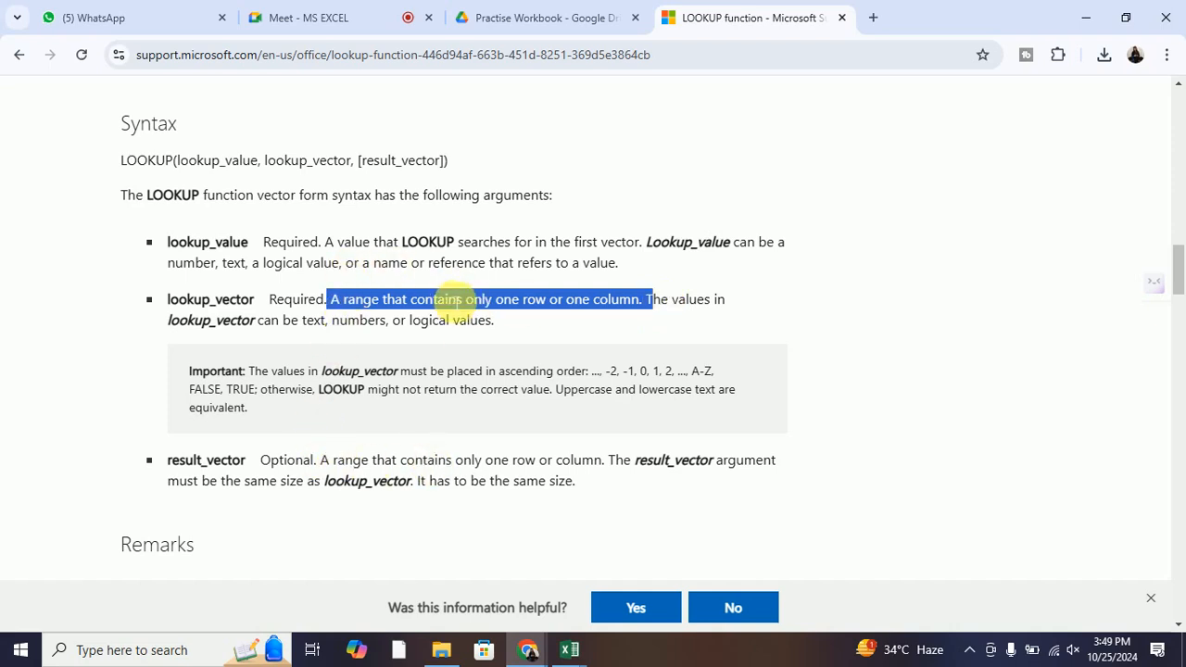
pyautogui.scroll(-3, 455, 301)
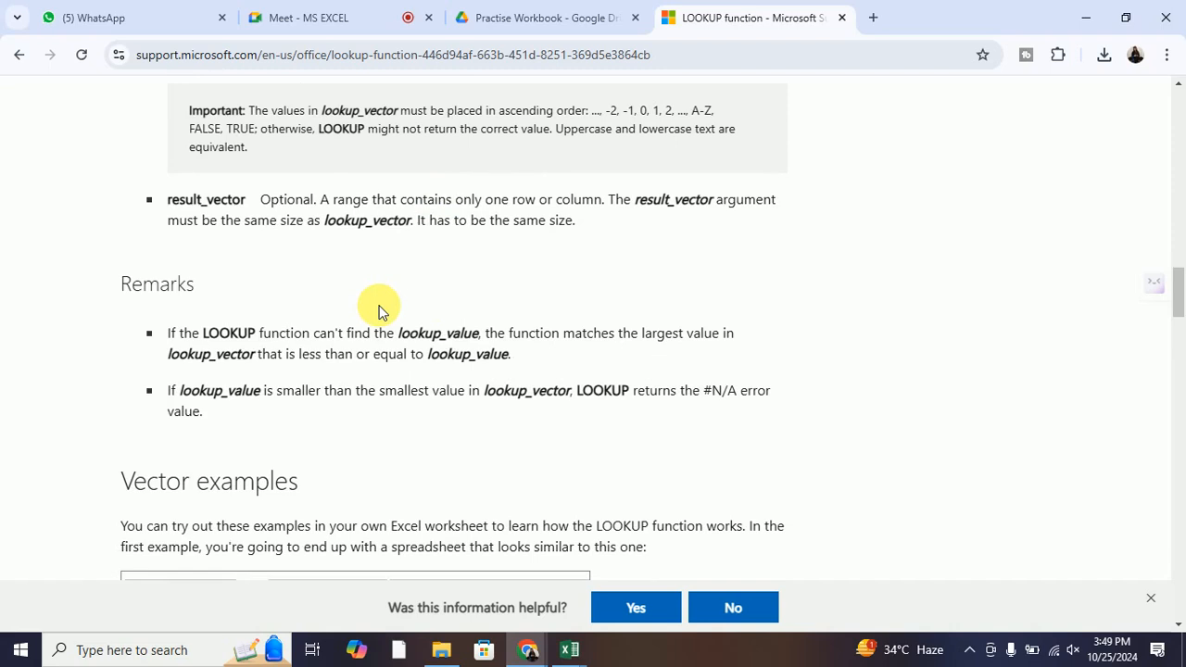
pyautogui.scroll(-4, 379, 313)
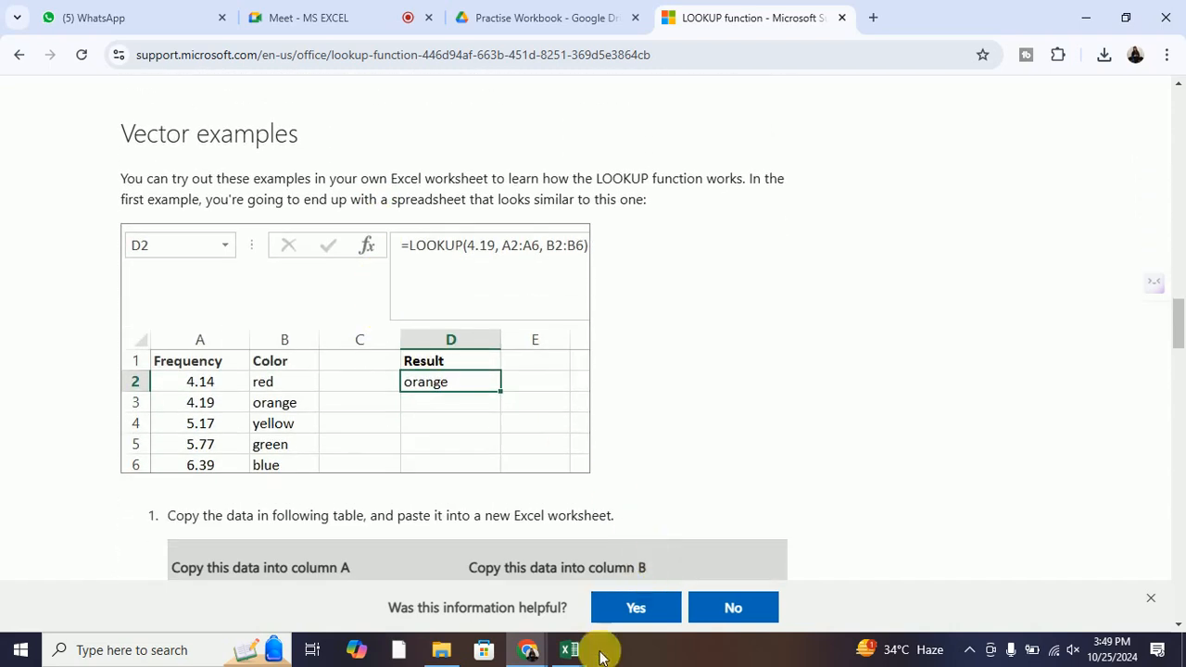
# Switch to the Excel workbook and enter =LOOKUP(B22,B21:C25) in cell H21
pyautogui.moveTo(570, 648)
pyautogui.click(550, 571)
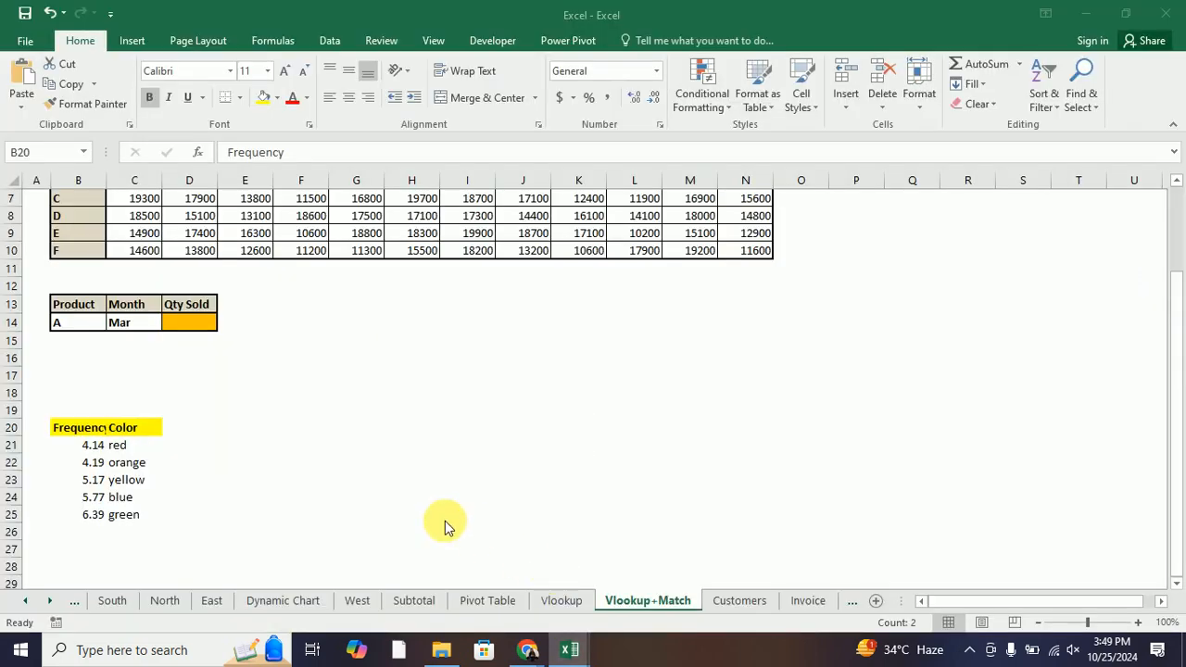
pyautogui.click(404, 449)
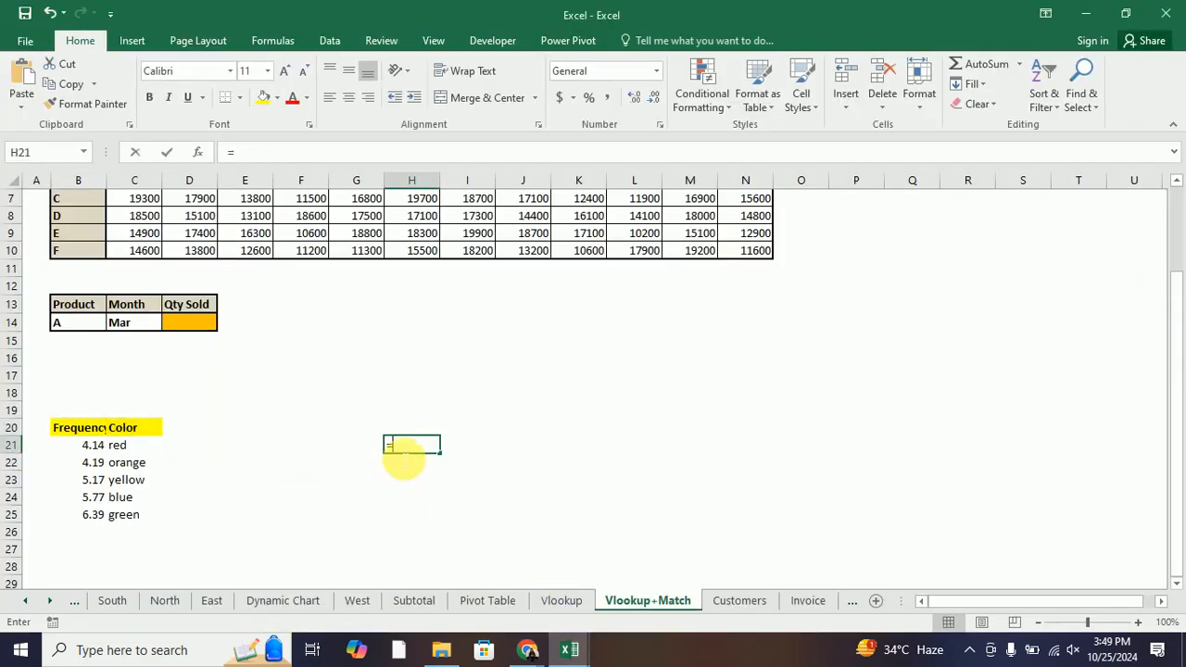
pyautogui.write('=look')
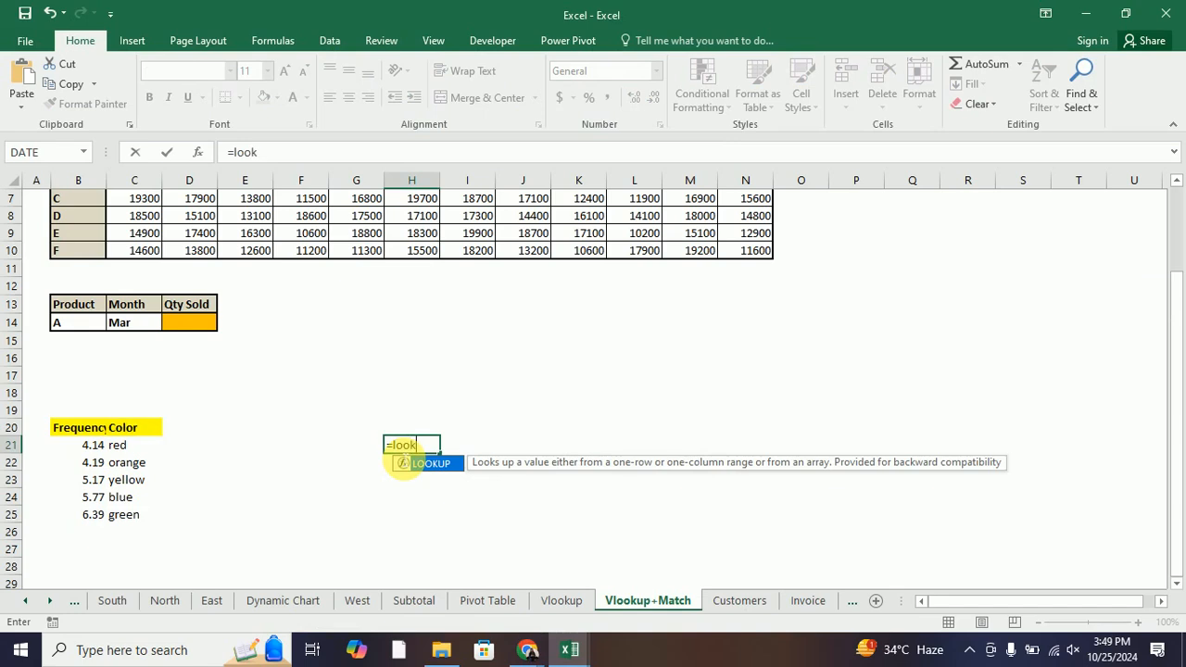
pyautogui.write('up(')
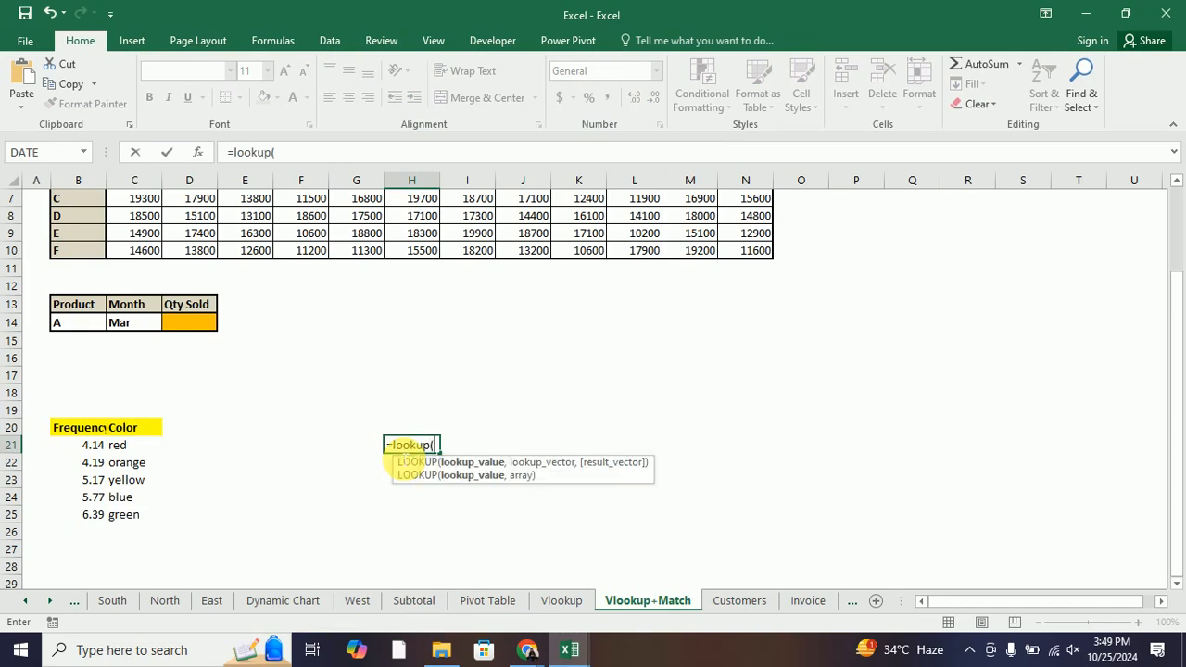
pyautogui.click(84, 467)
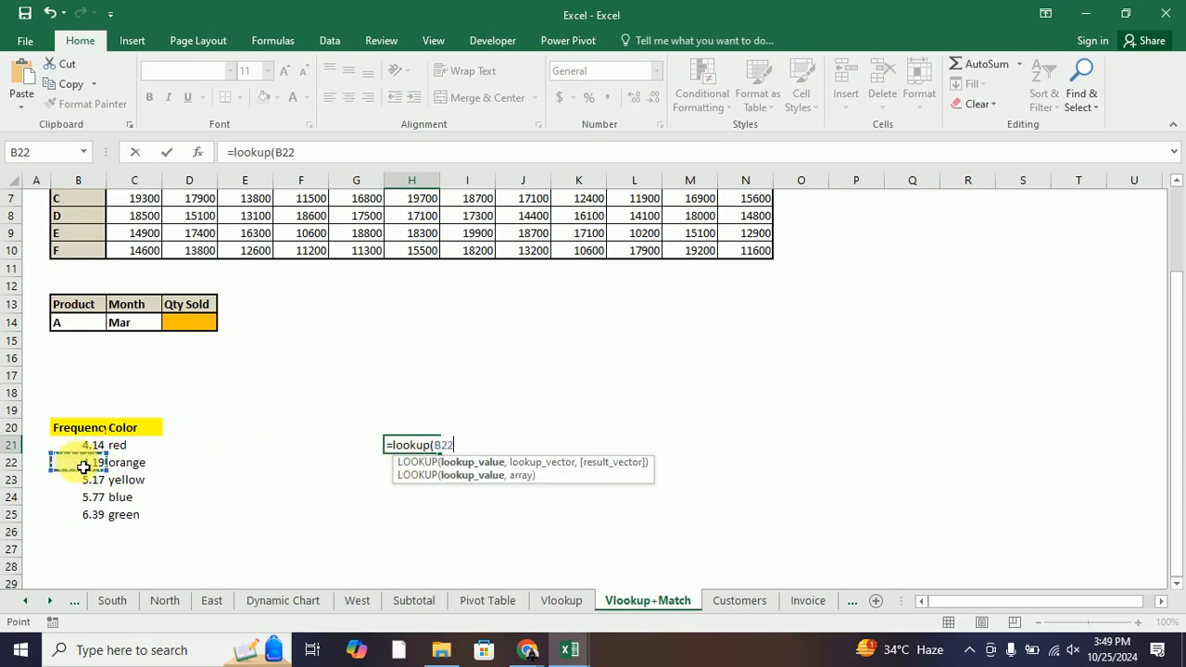
pyautogui.write(',')
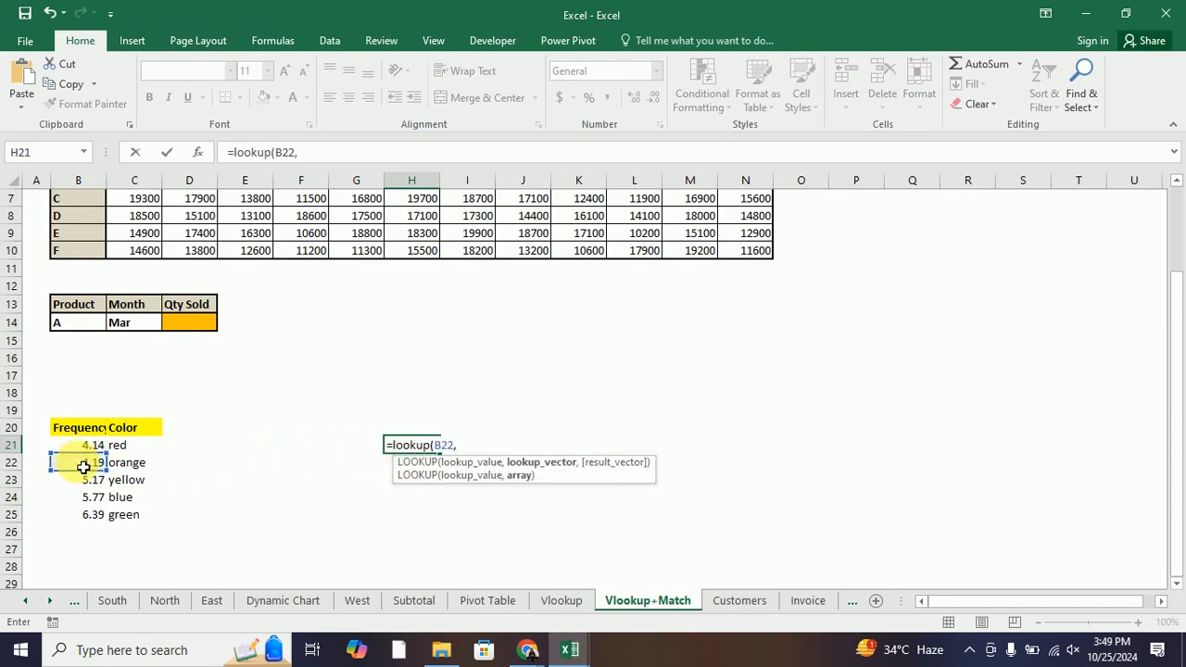
pyautogui.moveTo(89, 448); pyautogui.dragTo(145, 521)
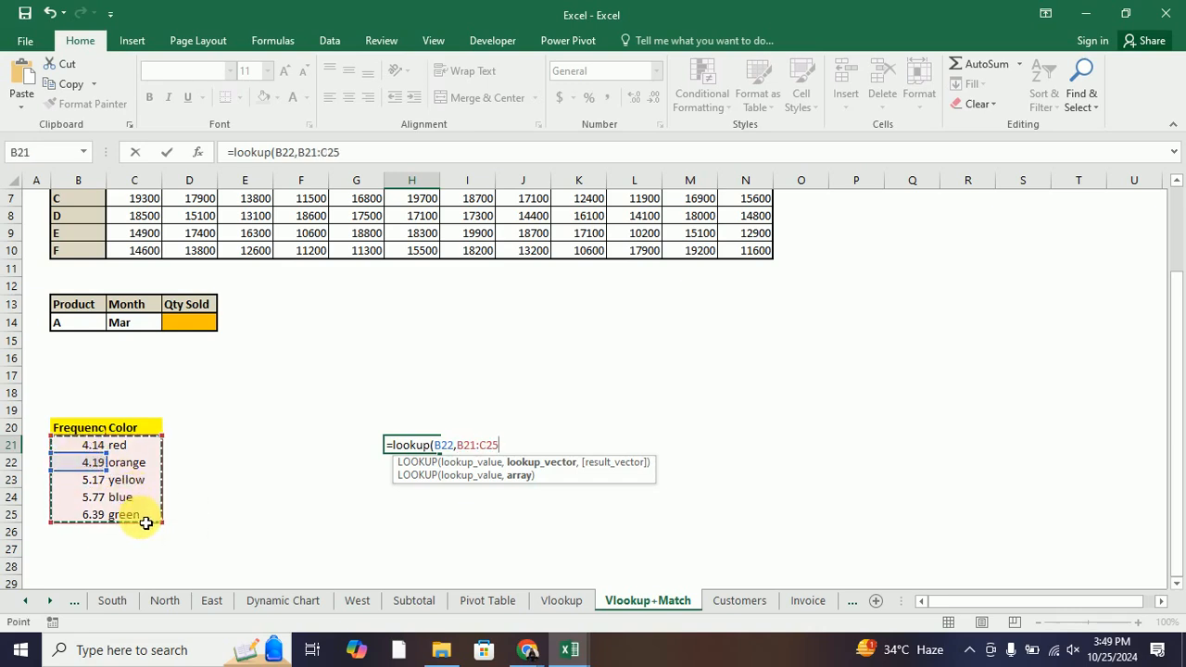
pyautogui.press('Return')
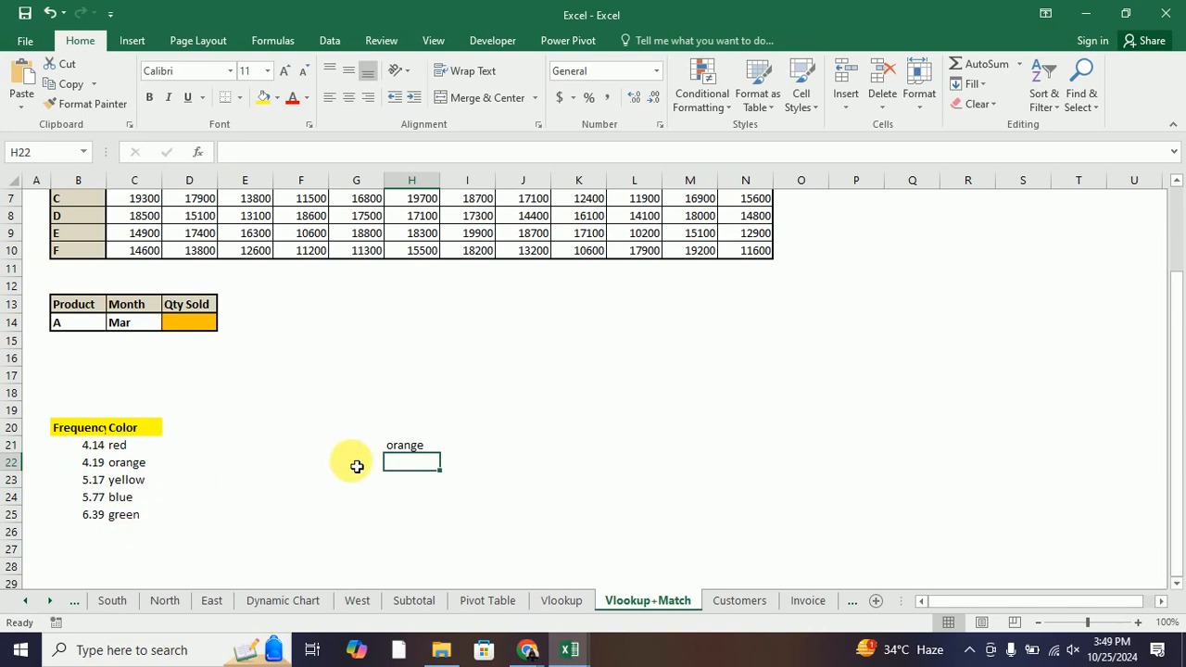
# Reopen the H21 formula for editing, check its arguments and add a comma after B21:C25 to start the result_vector argument
pyautogui.click(411, 446)
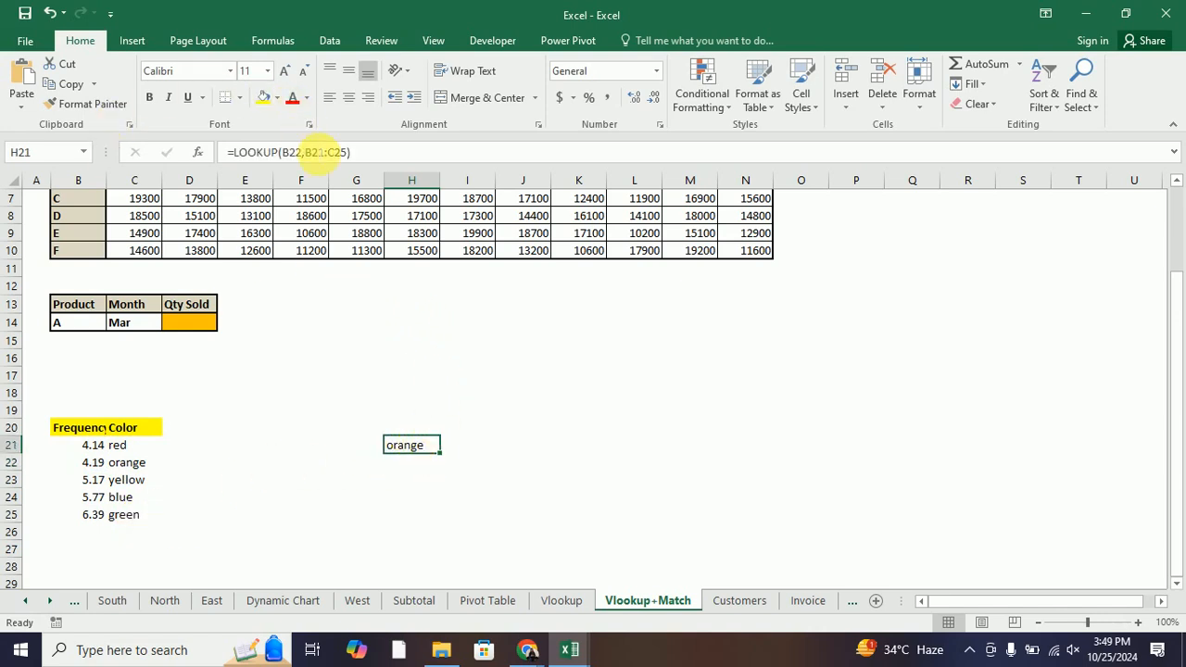
pyautogui.click(313, 154)
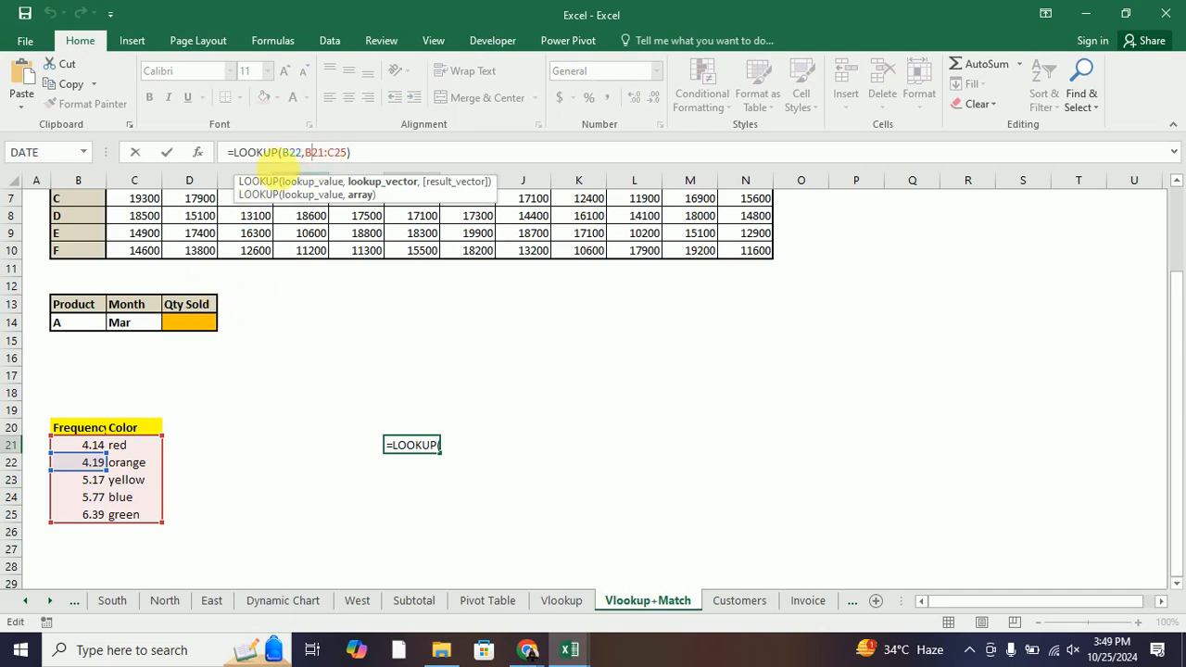
pyautogui.click(287, 153)
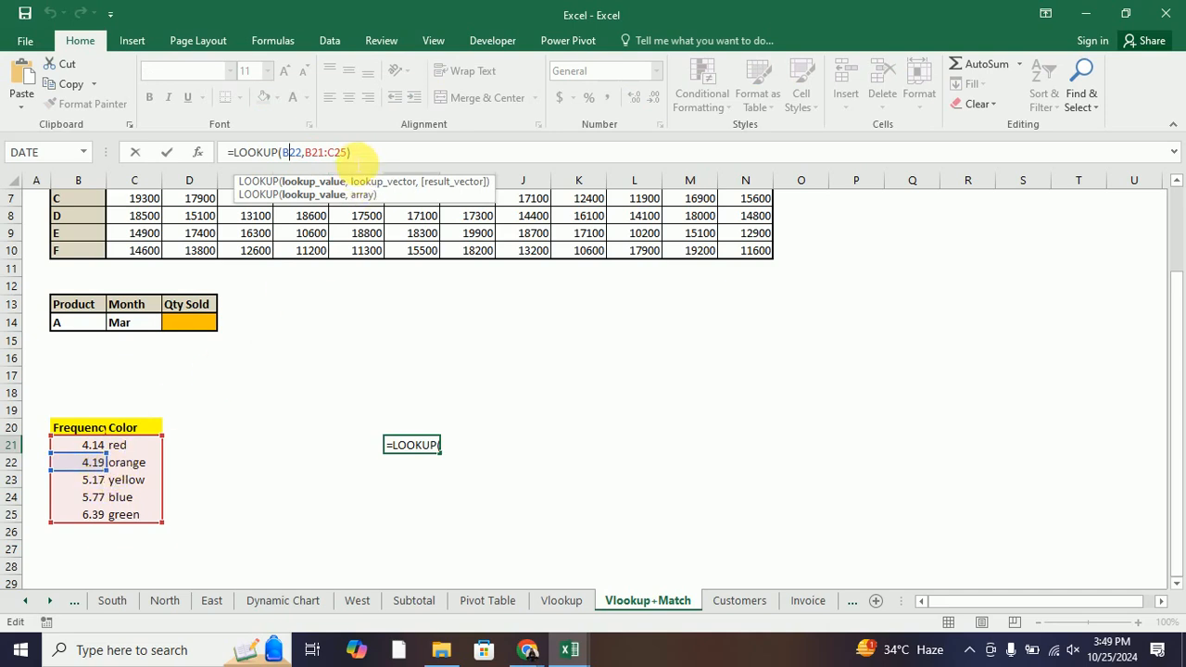
pyautogui.click(348, 152)
pyautogui.write(',')
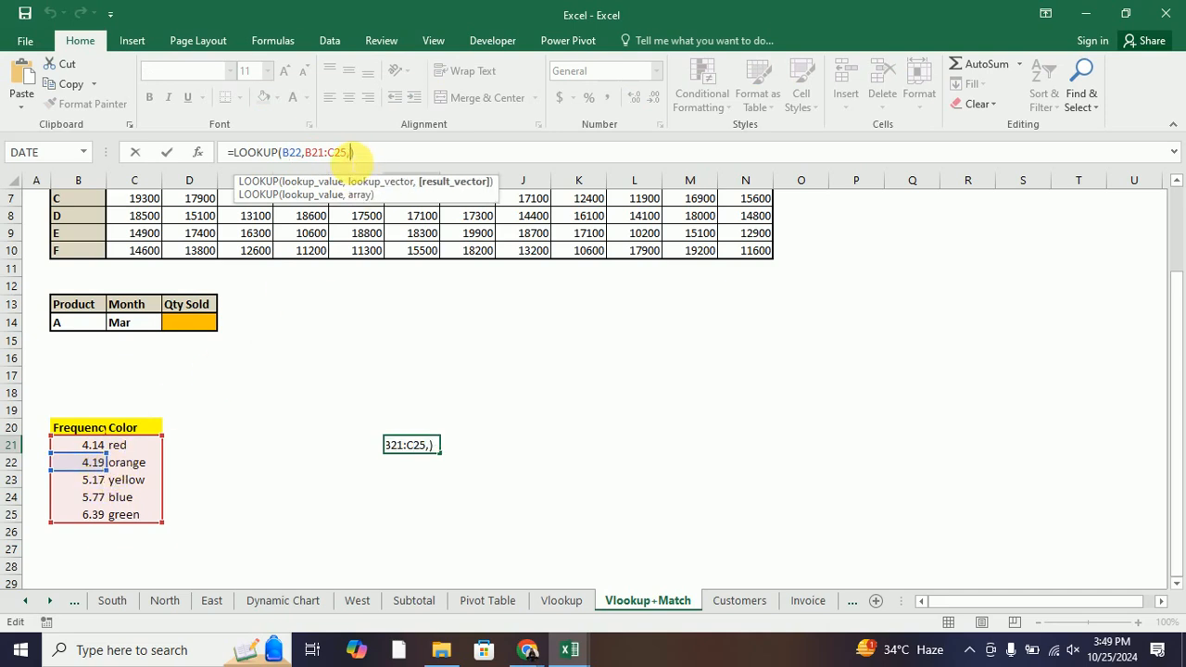
# Switch to the LOOKUP article in Chrome, read the highlighted result_vector description and review the vector example formula
pyautogui.hotkey('alt', 'Tab')
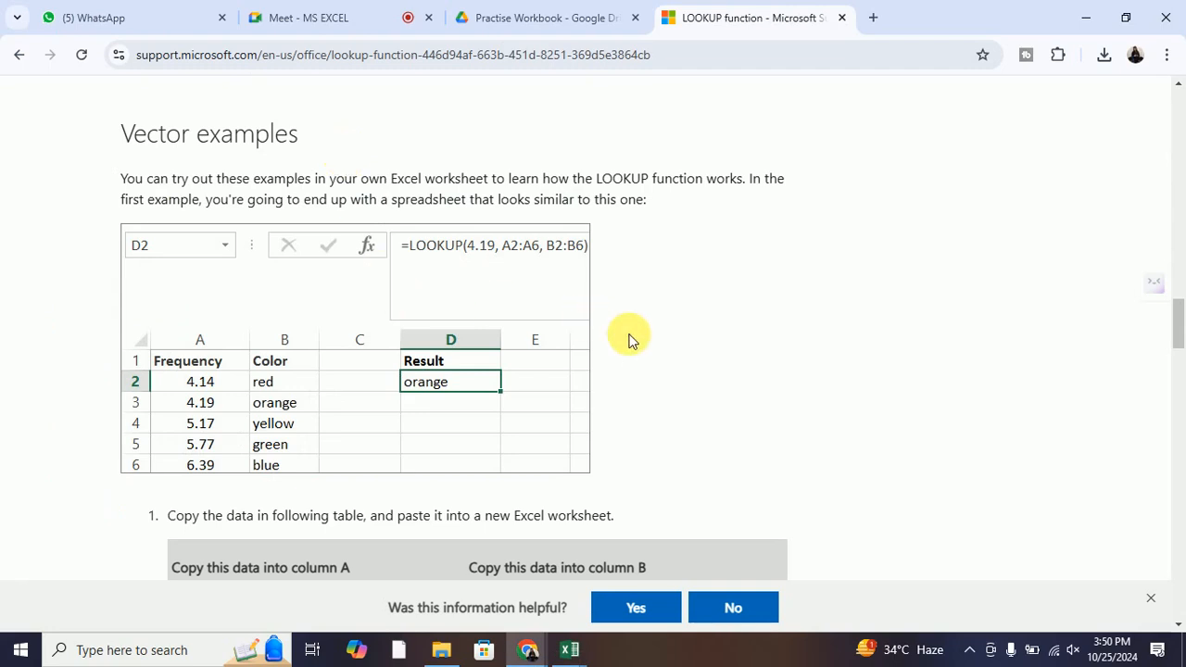
pyautogui.scroll(4, 628, 340)
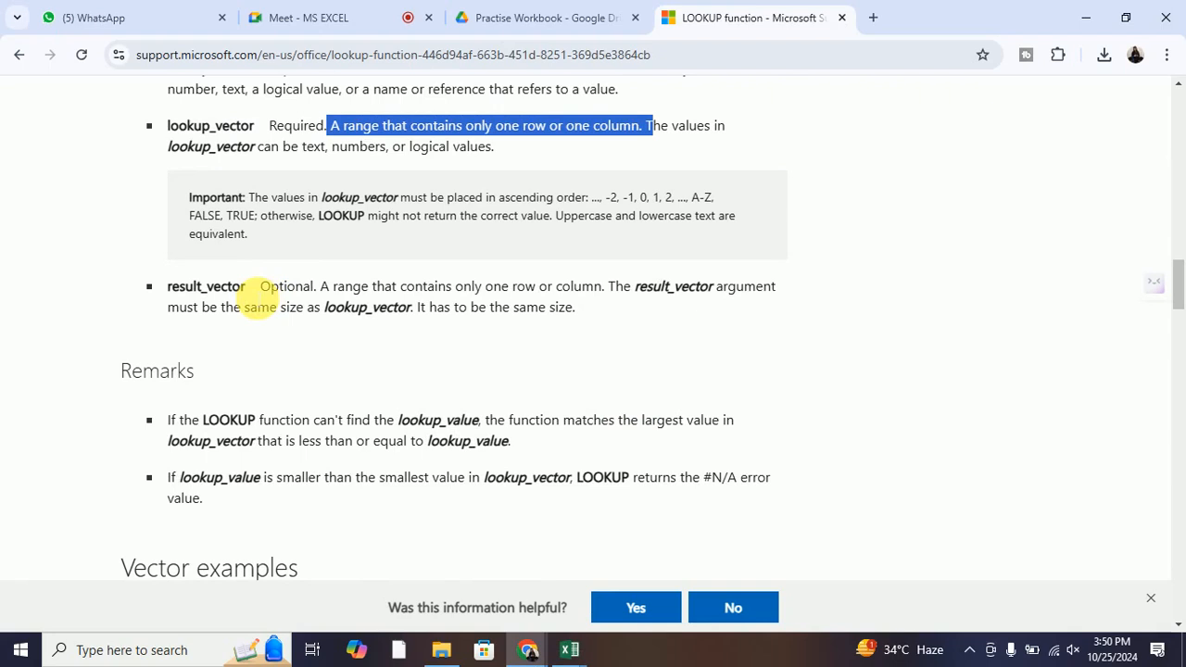
pyautogui.moveTo(252, 287); pyautogui.dragTo(753, 287)
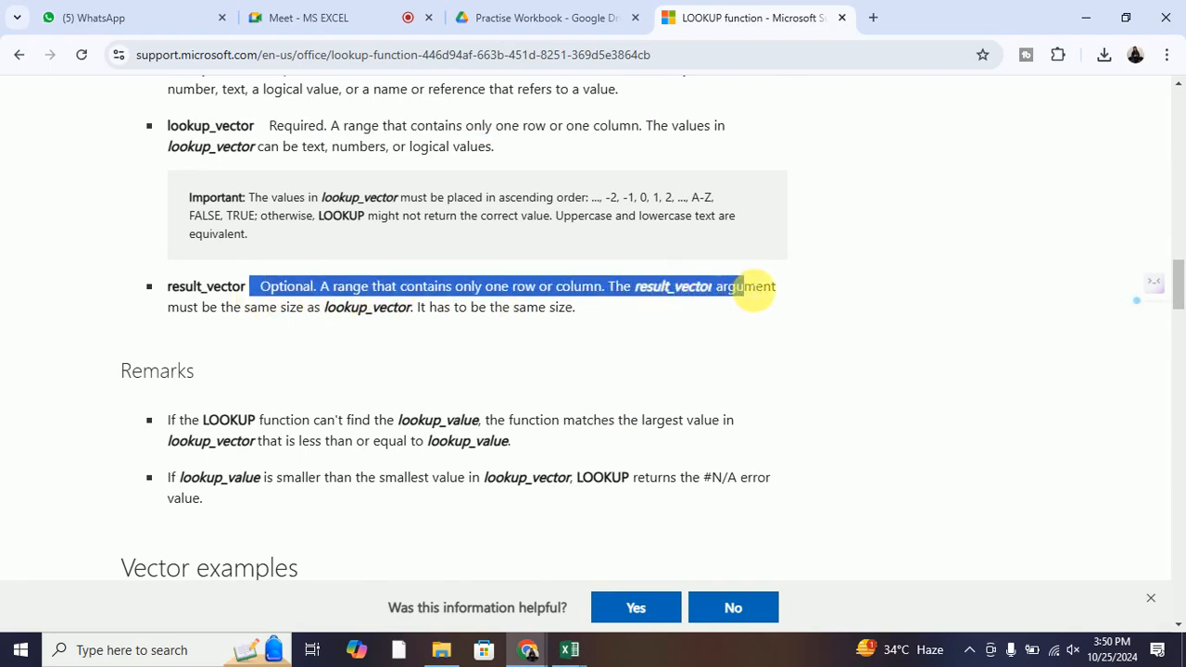
pyautogui.scroll(-5, 714, 325)
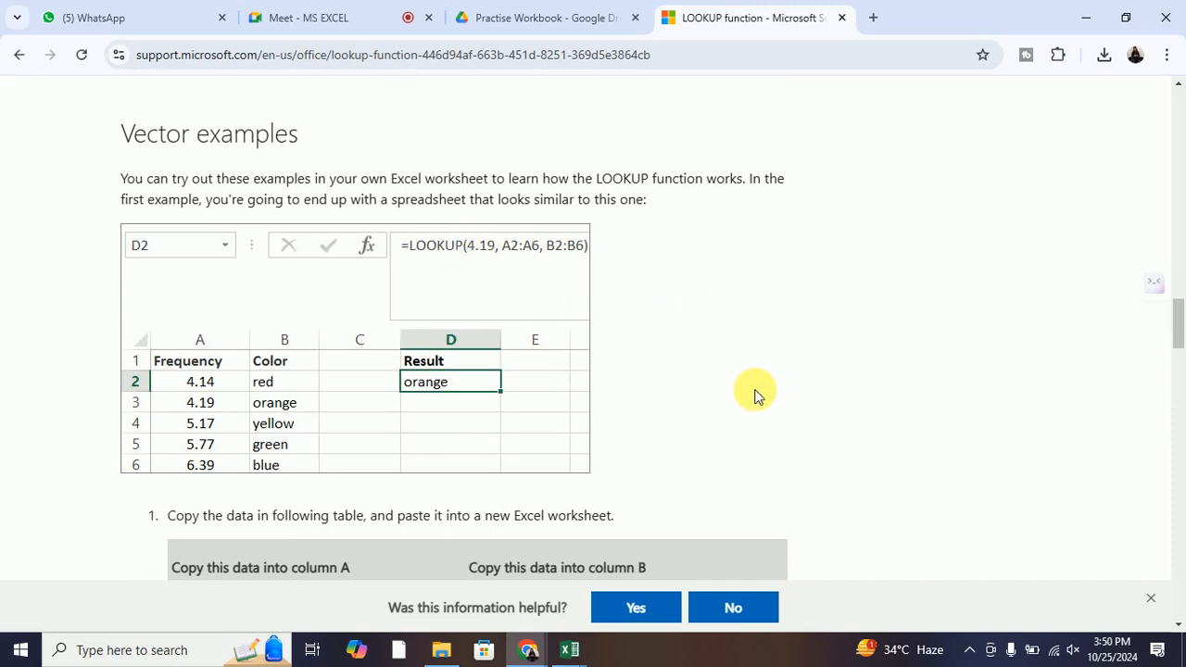
# Back in Excel, replace the B21:C25 range in the H21 formula with the Frequency values B21:B25 as lookup_vector
pyautogui.hotkey('alt', 'Tab')
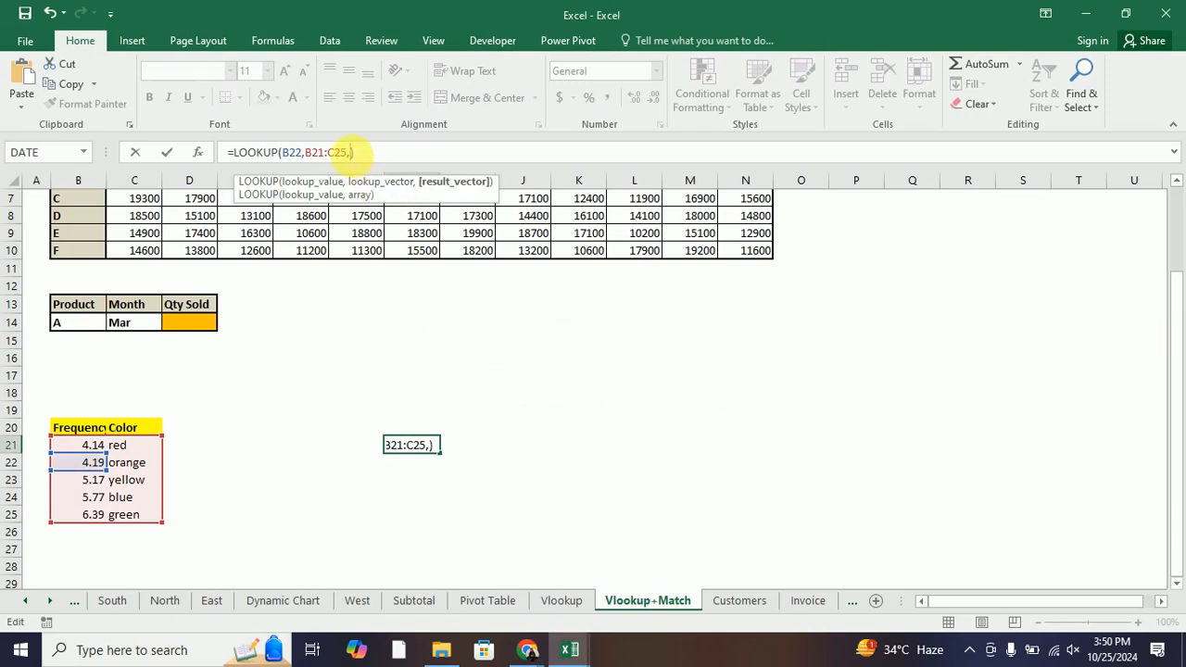
pyautogui.press('BackSpace')
pyautogui.press('BackSpace')
pyautogui.press('BackSpace')
pyautogui.press('BackSpace')
pyautogui.press('BackSpace')
pyautogui.press('BackSpace')
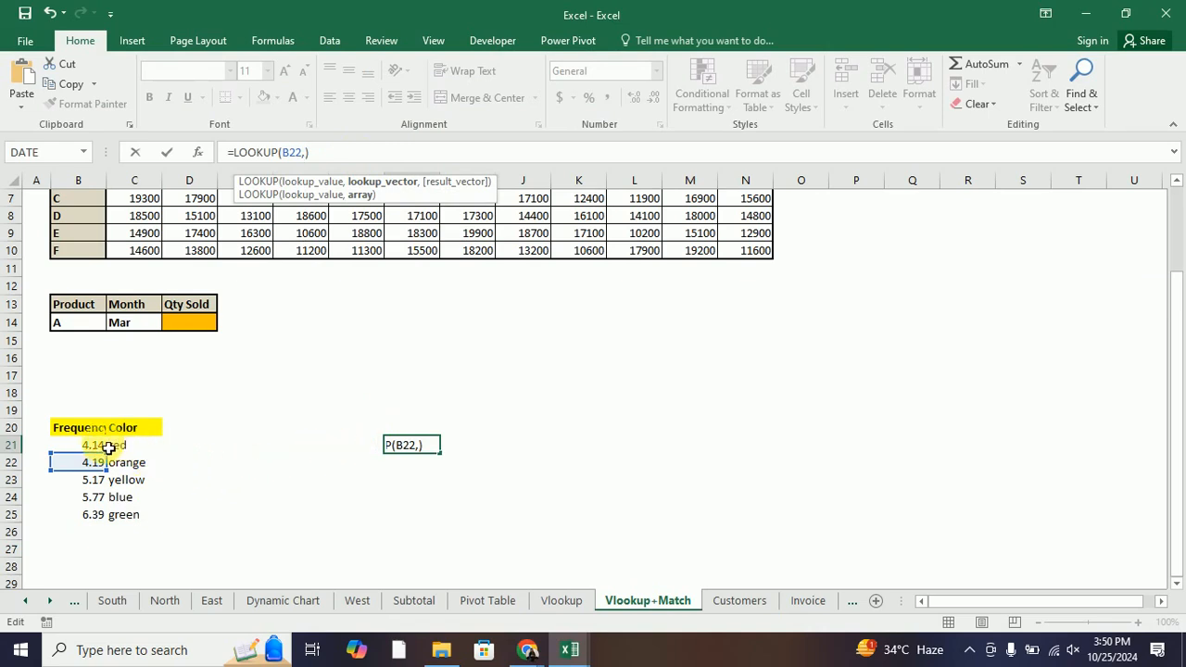
pyautogui.moveTo(84, 448); pyautogui.dragTo(79, 517)
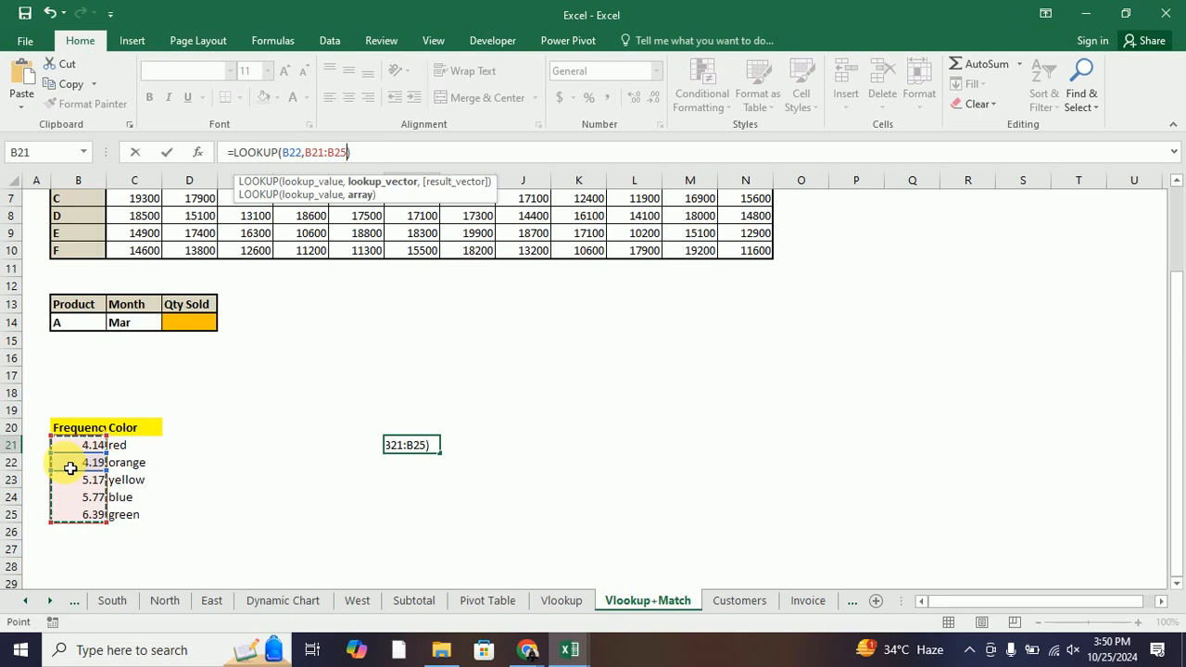
# Add the Color values C21:C25 as result_vector, commit the formula and check it in H21
pyautogui.write(',')
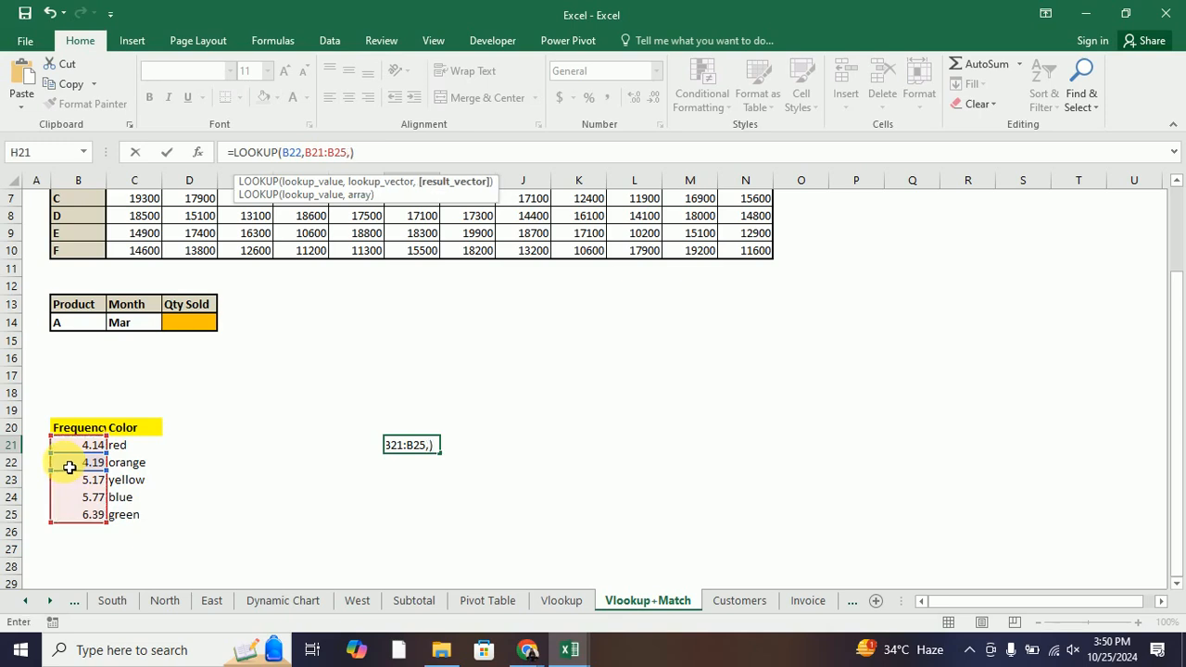
pyautogui.moveTo(126, 443); pyautogui.dragTo(141, 526)
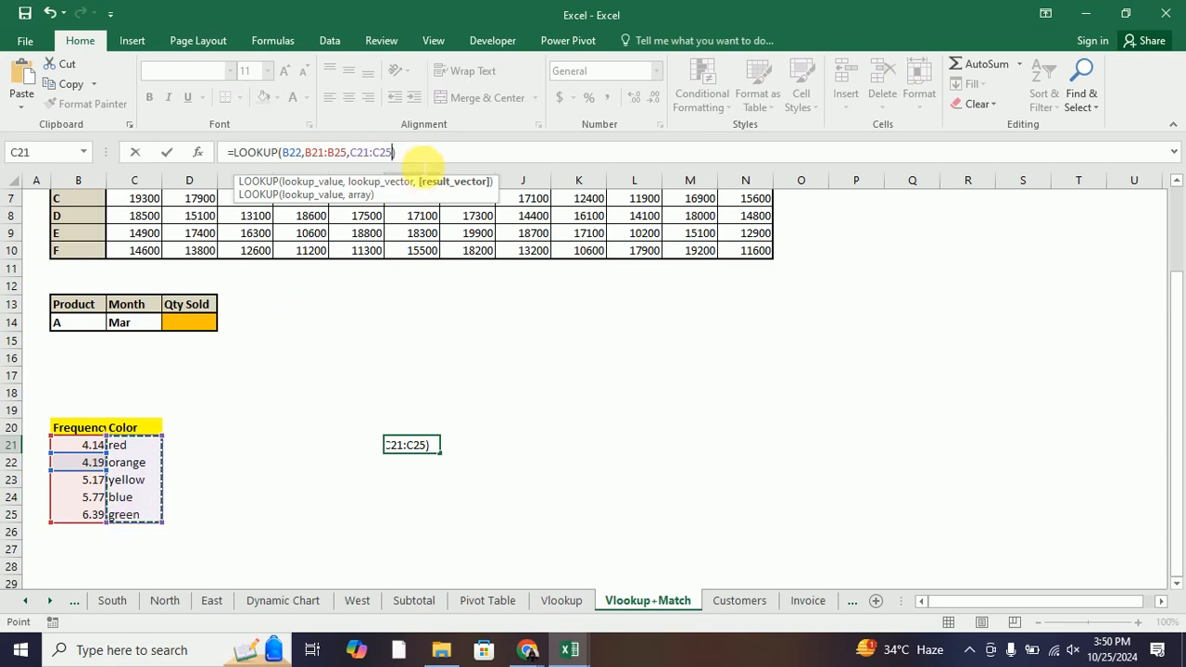
pyautogui.click(424, 157)
pyautogui.press('Return')
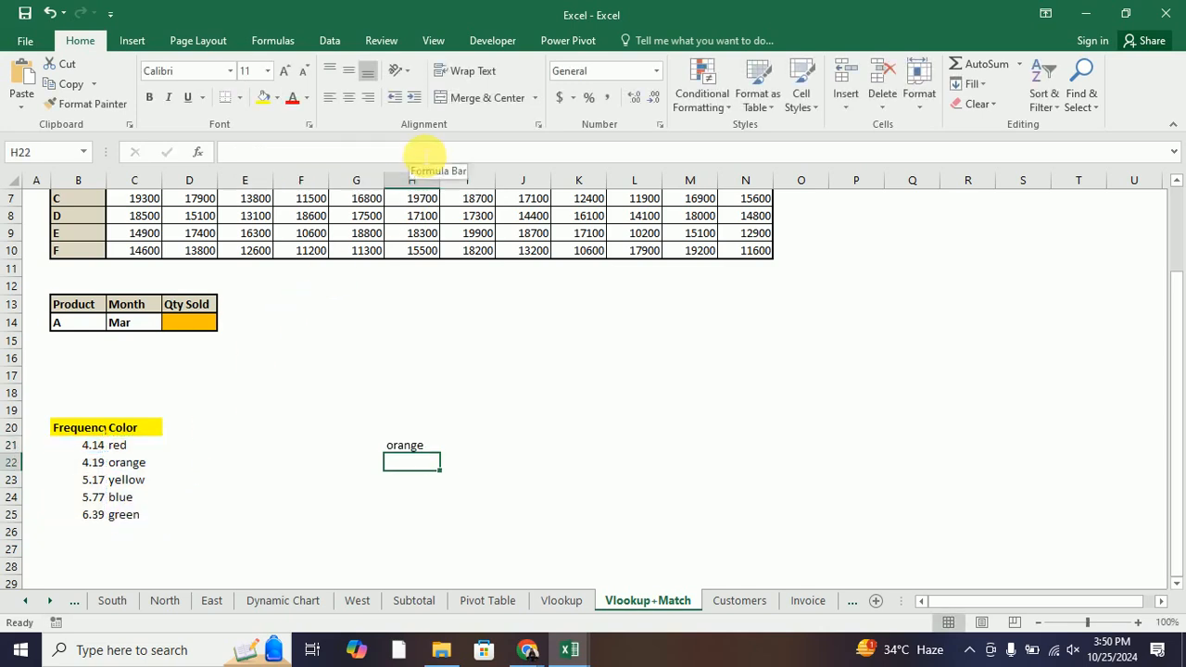
pyautogui.click(416, 446)
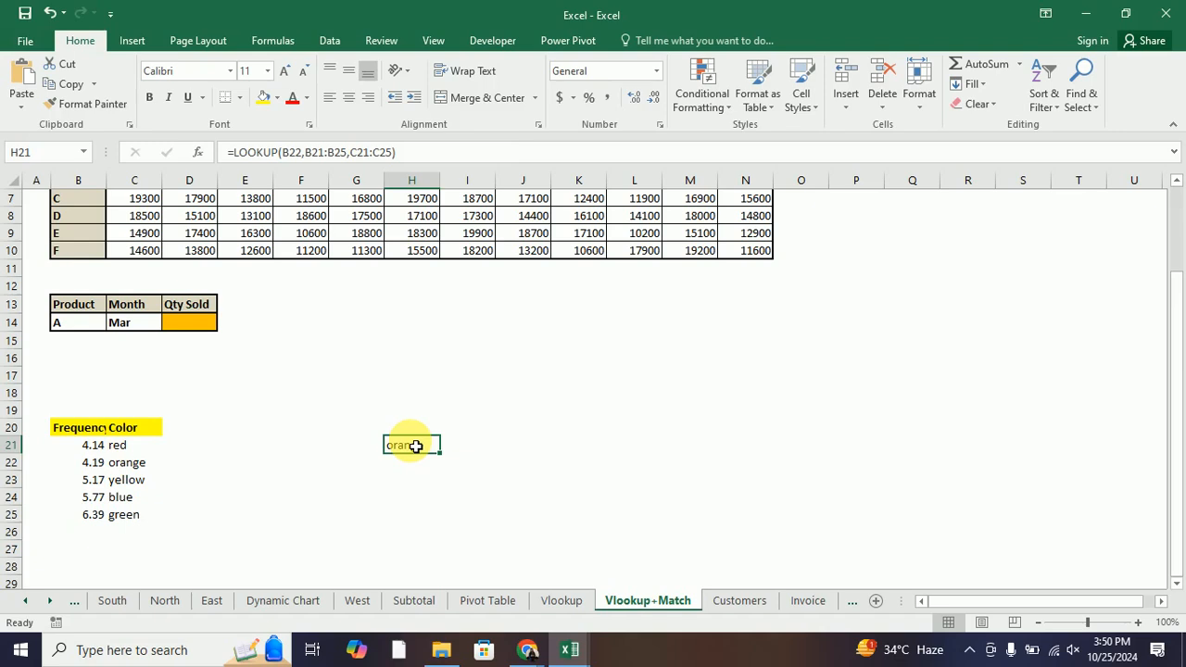
# Switch to the LOOKUP article in Chrome and review the vector example formulas and the introduction to the array form
pyautogui.hotkey('alt', 'Tab')
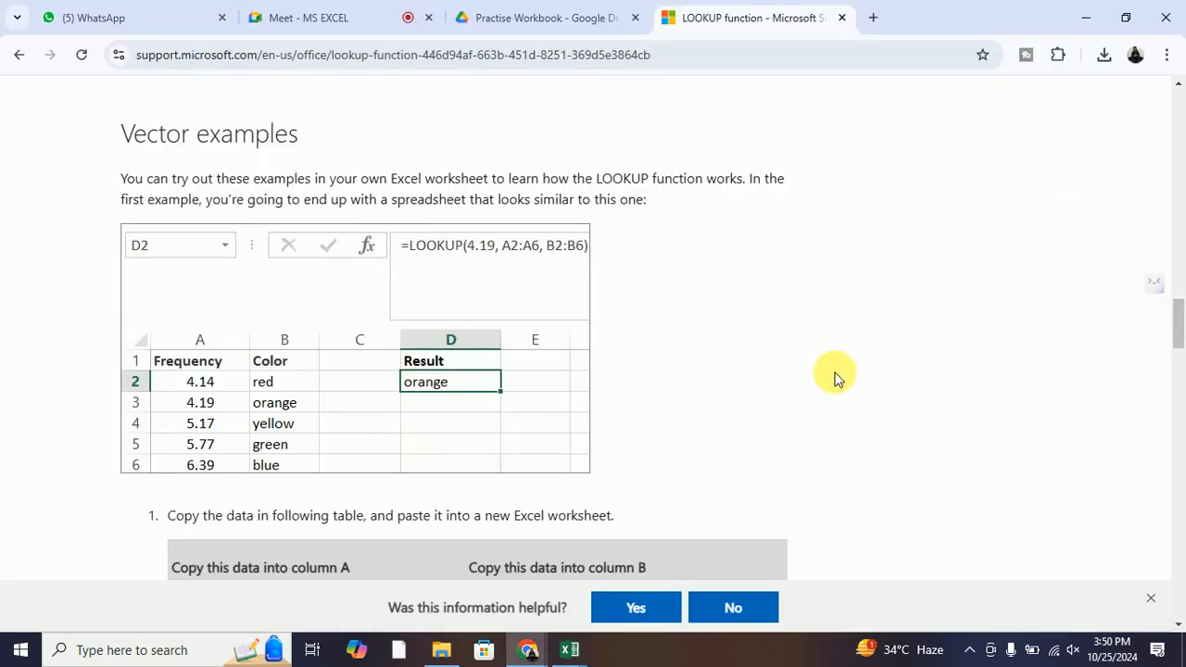
pyautogui.scroll(1, 834, 375)
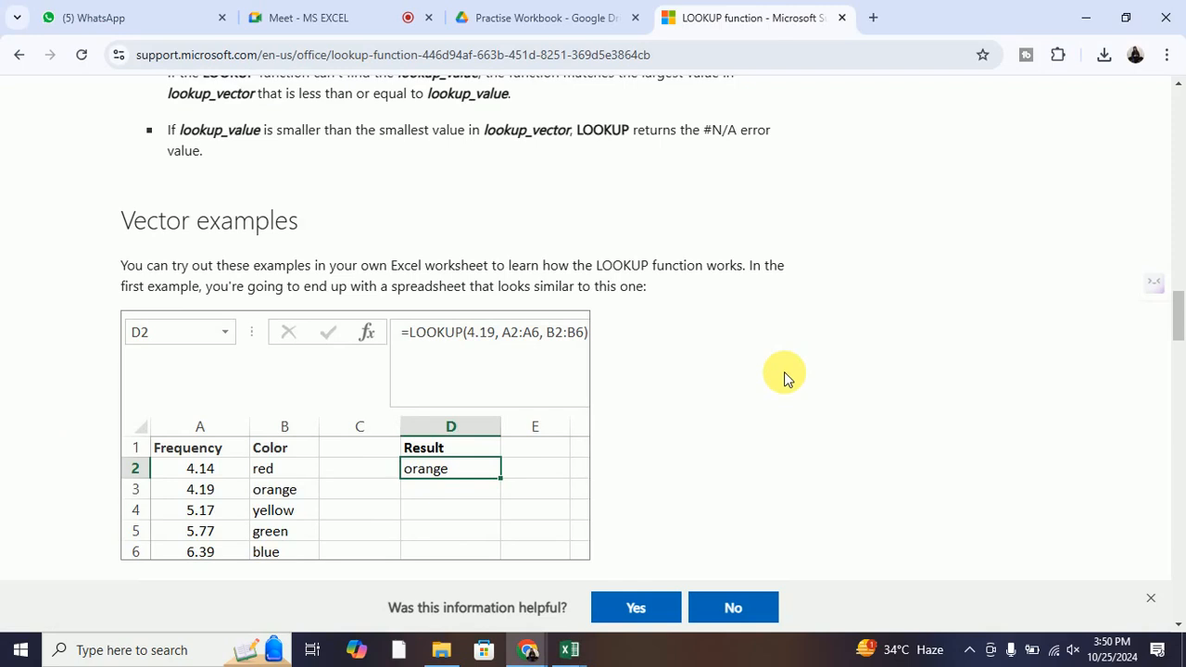
pyautogui.scroll(-9, 794, 378)
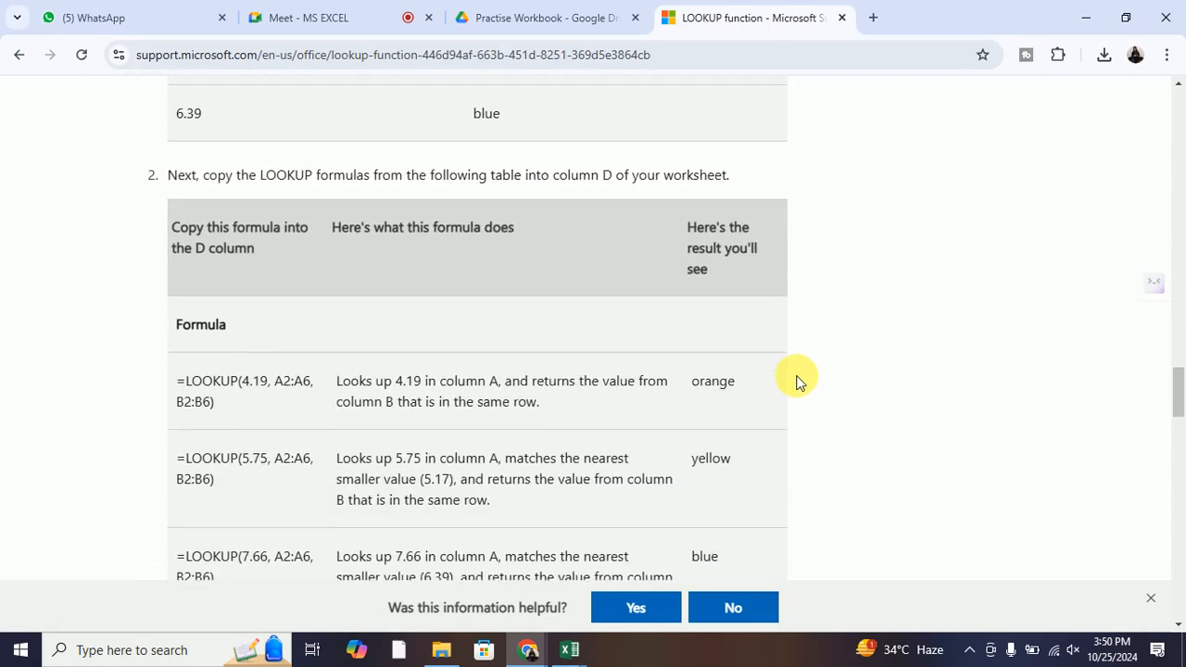
pyautogui.scroll(-8, 799, 380)
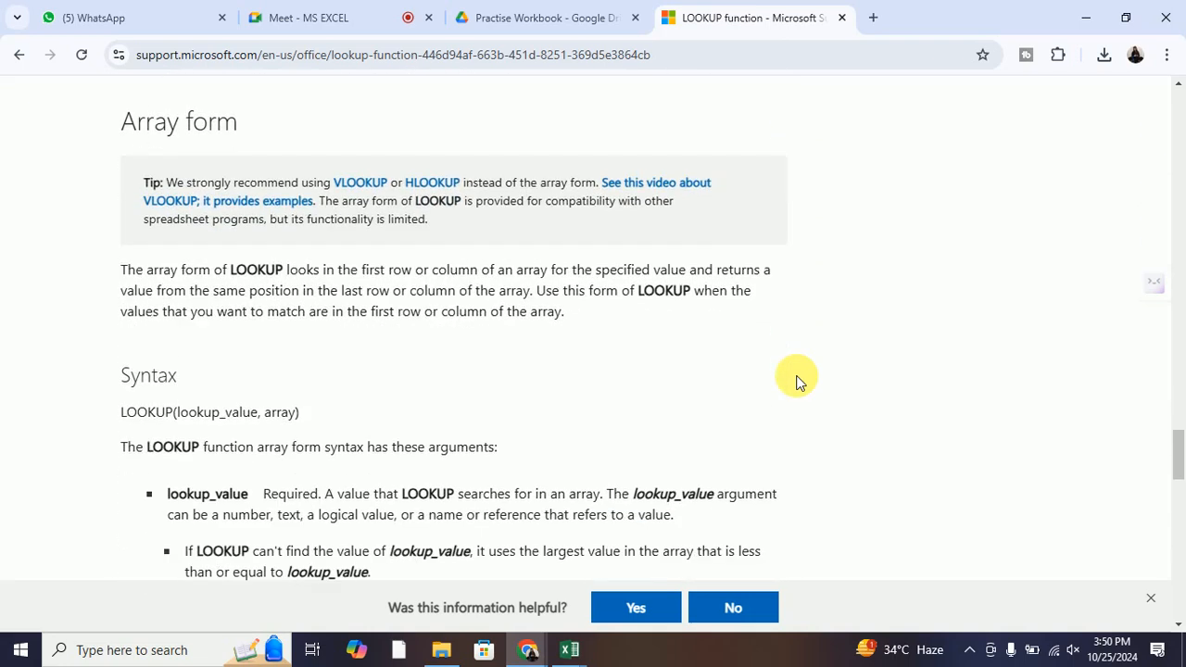
pyautogui.scroll(-1, 798, 379)
pyautogui.scroll(1, 799, 380)
# Compare the H21 formula in Excel with the article's array form syntax and read the notes on the array argument
pyautogui.hotkey('alt', 'Tab')
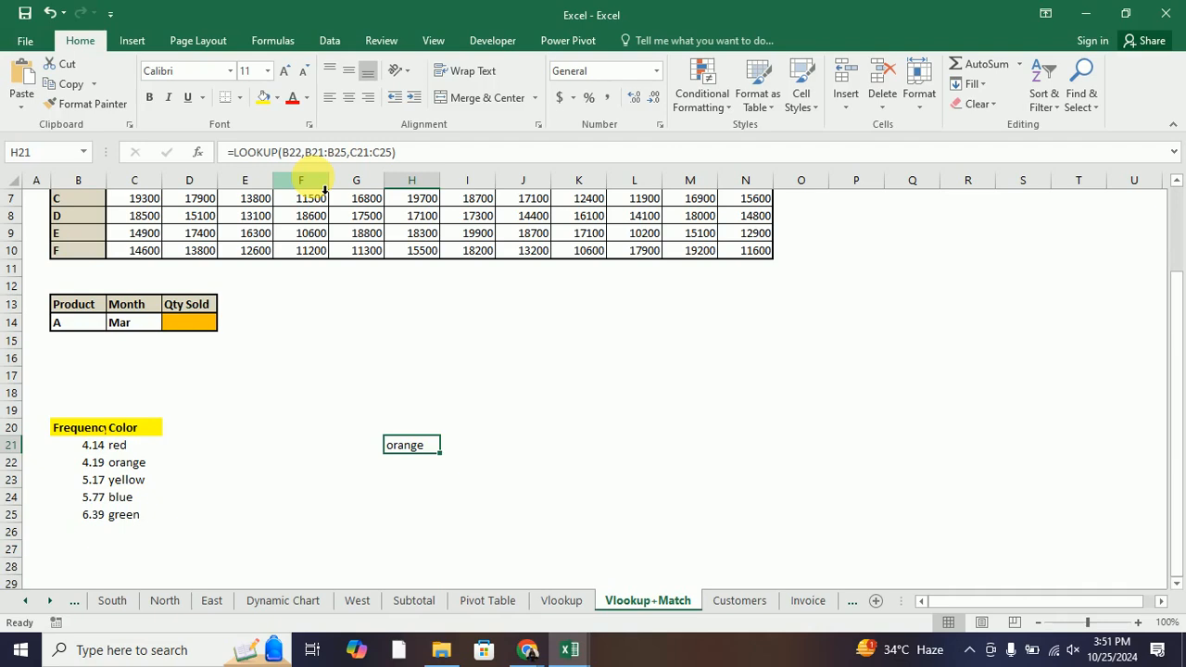
pyautogui.hotkey('alt', 'Tab')
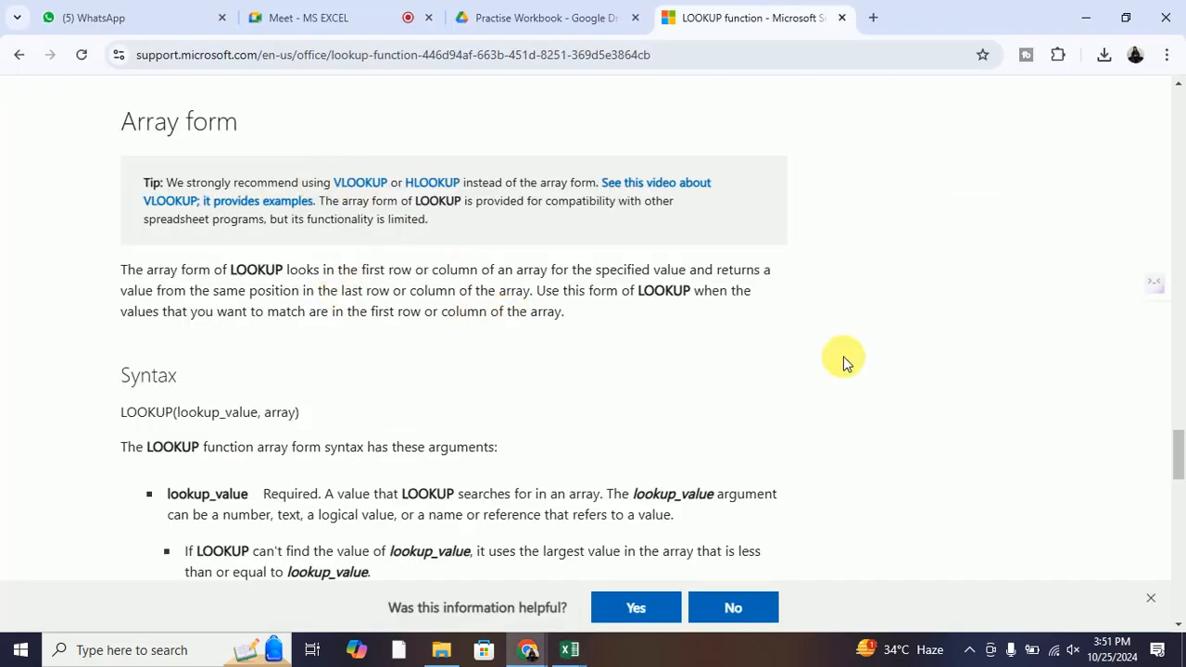
pyautogui.scroll(-15, 724, 376)
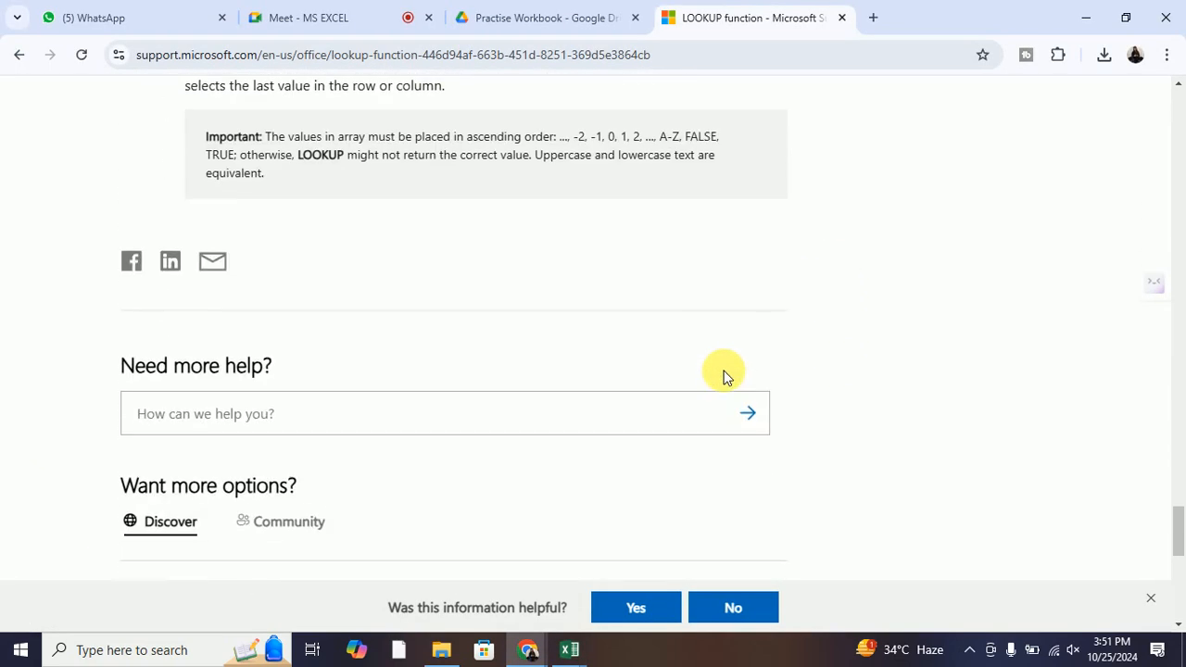
pyautogui.scroll(4, 724, 376)
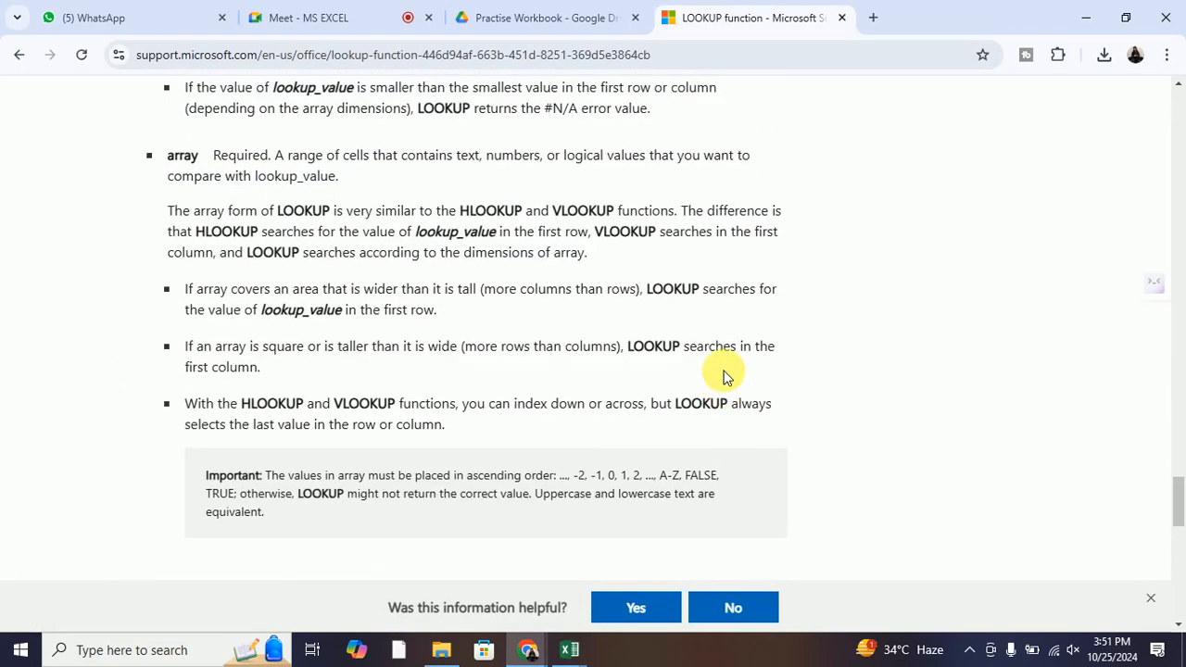
pyautogui.scroll(4, 724, 376)
# Back in Excel, start a LOOKUP formula in H22 with B22 as the lookup_value
pyautogui.hotkey('alt', 'Tab')
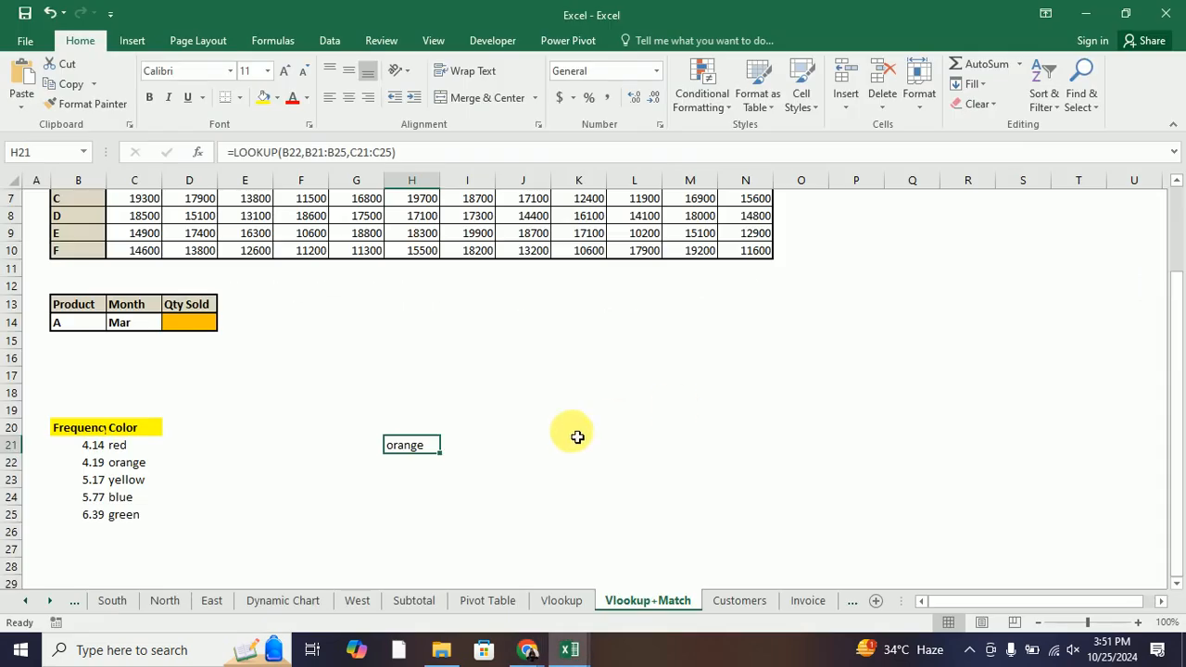
pyautogui.click(417, 470)
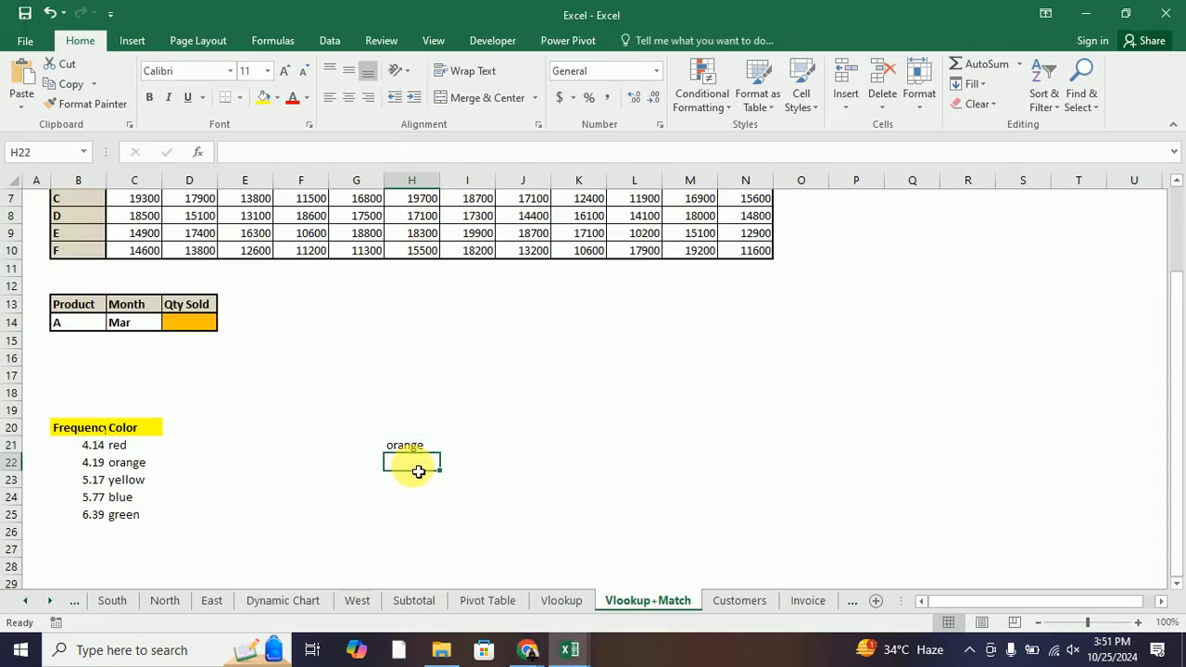
pyautogui.click(405, 445)
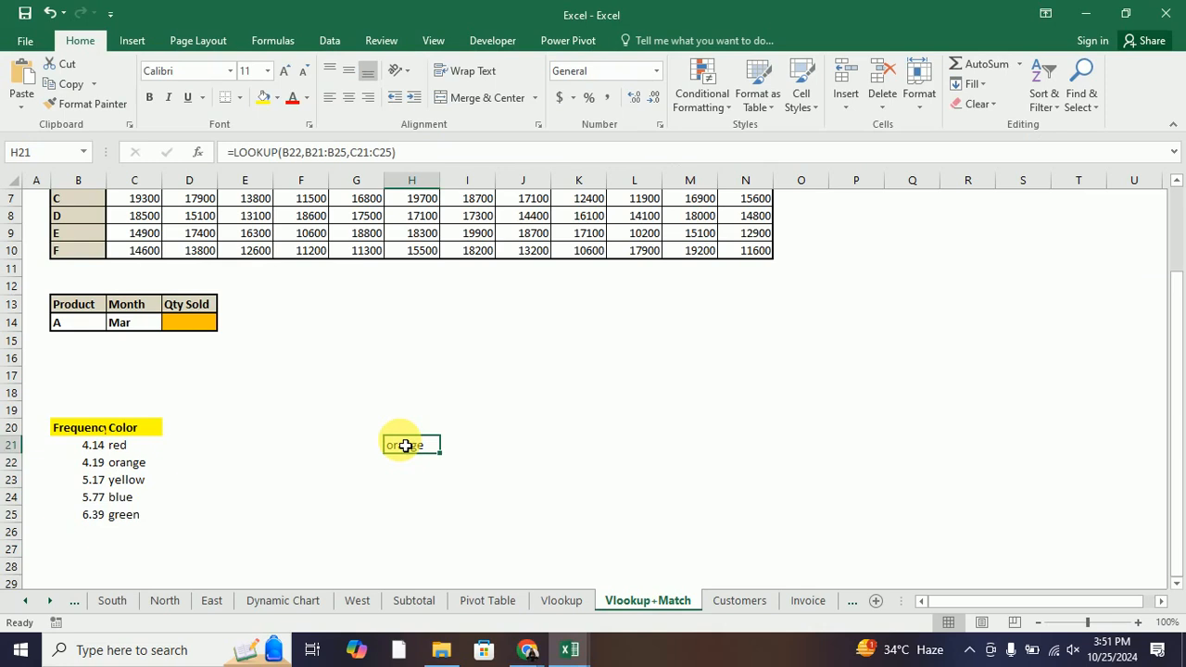
pyautogui.click(410, 472)
pyautogui.write('=')
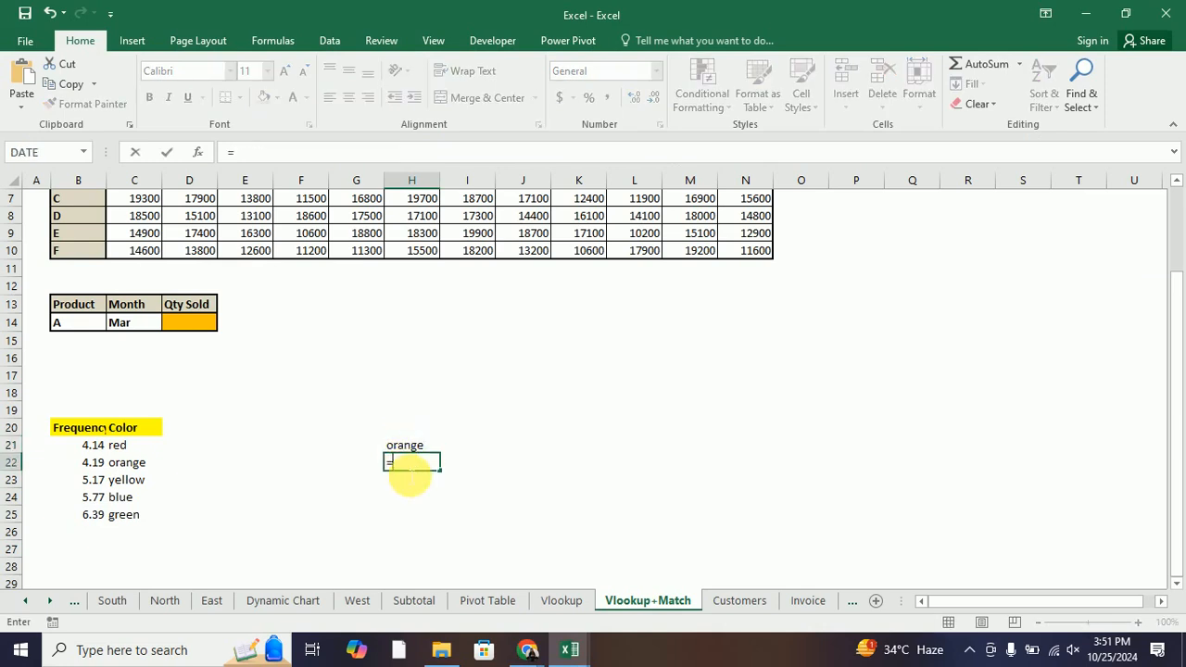
pyautogui.write('lookup(')
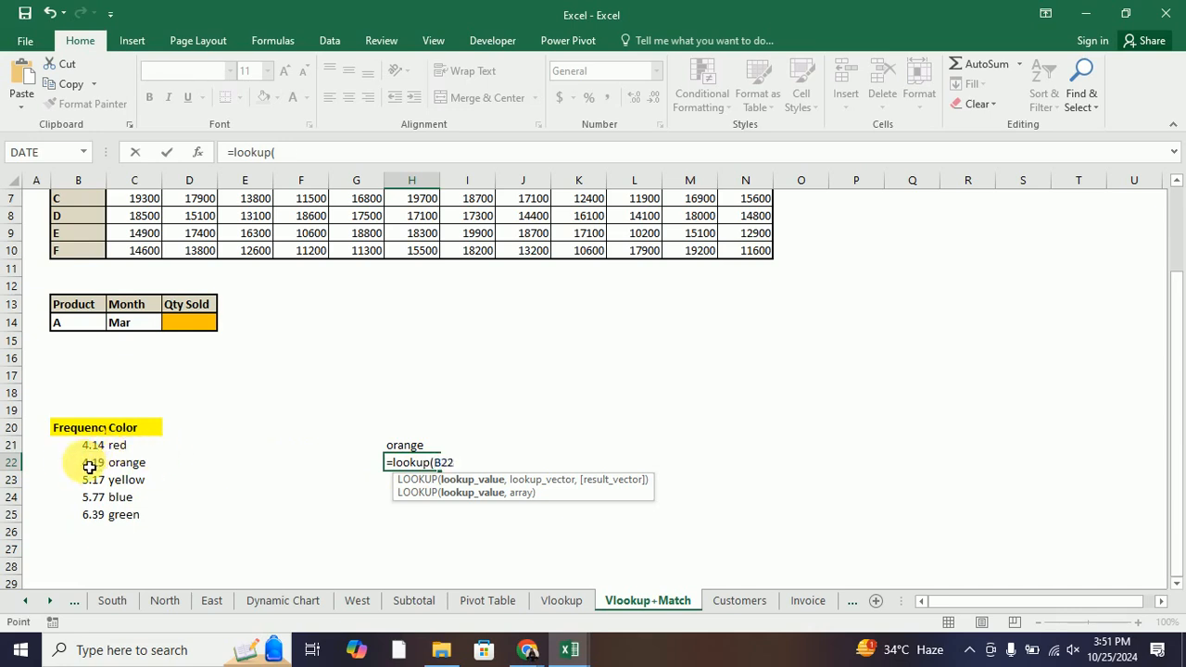
pyautogui.click(89, 468)
pyautogui.write(',')
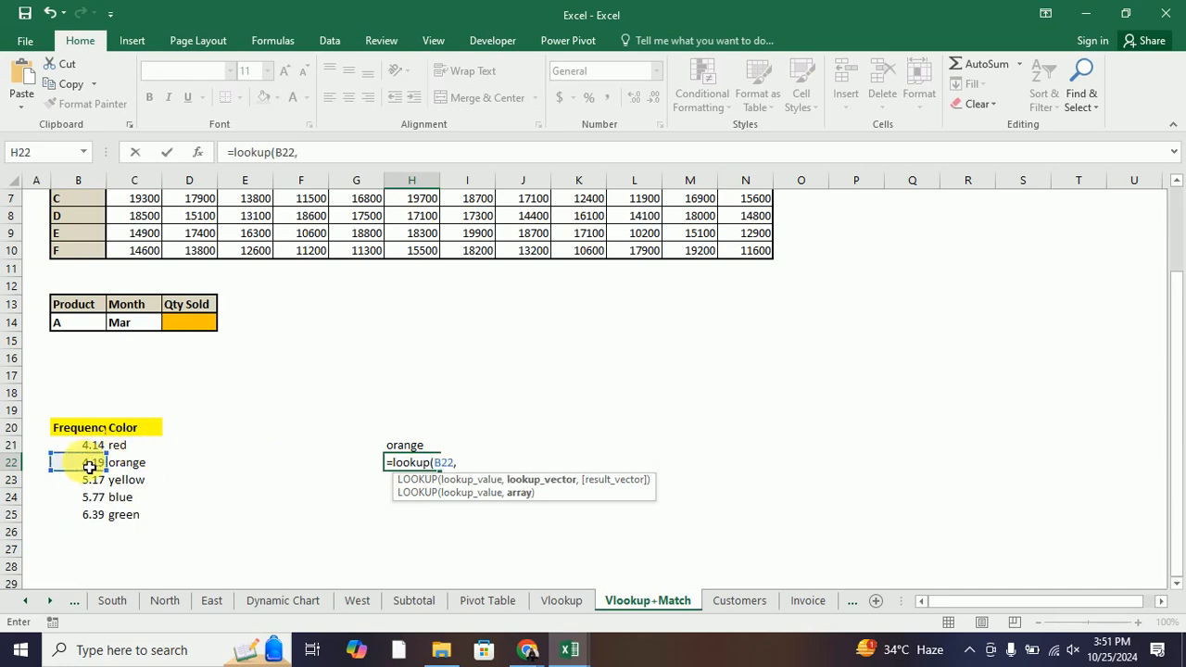
# Supply B21:C25 as the array argument, commit the H22 formula and check it in the cell
pyautogui.moveTo(90, 446); pyautogui.dragTo(138, 532)
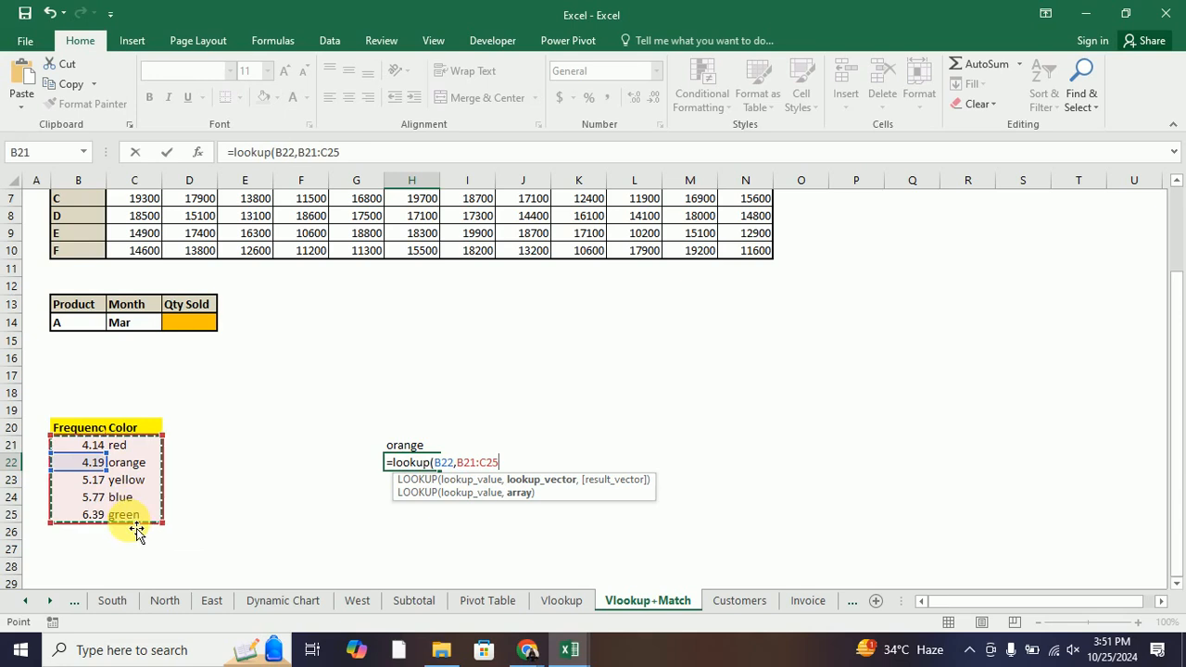
pyautogui.write(')')
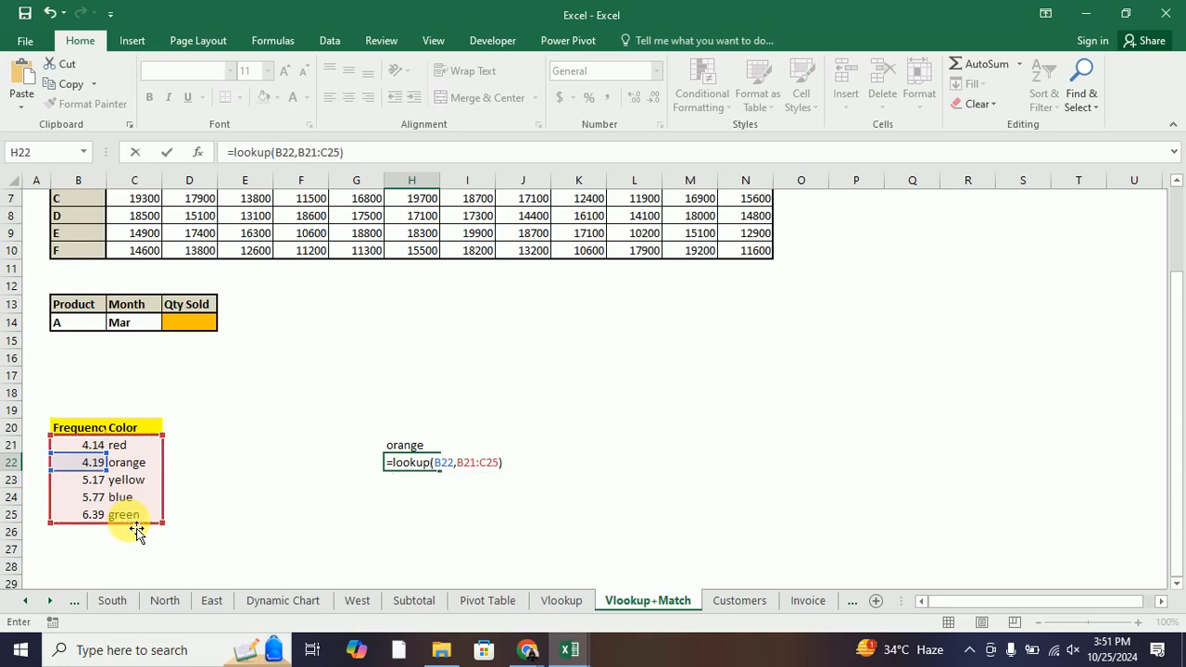
pyautogui.press('Return')
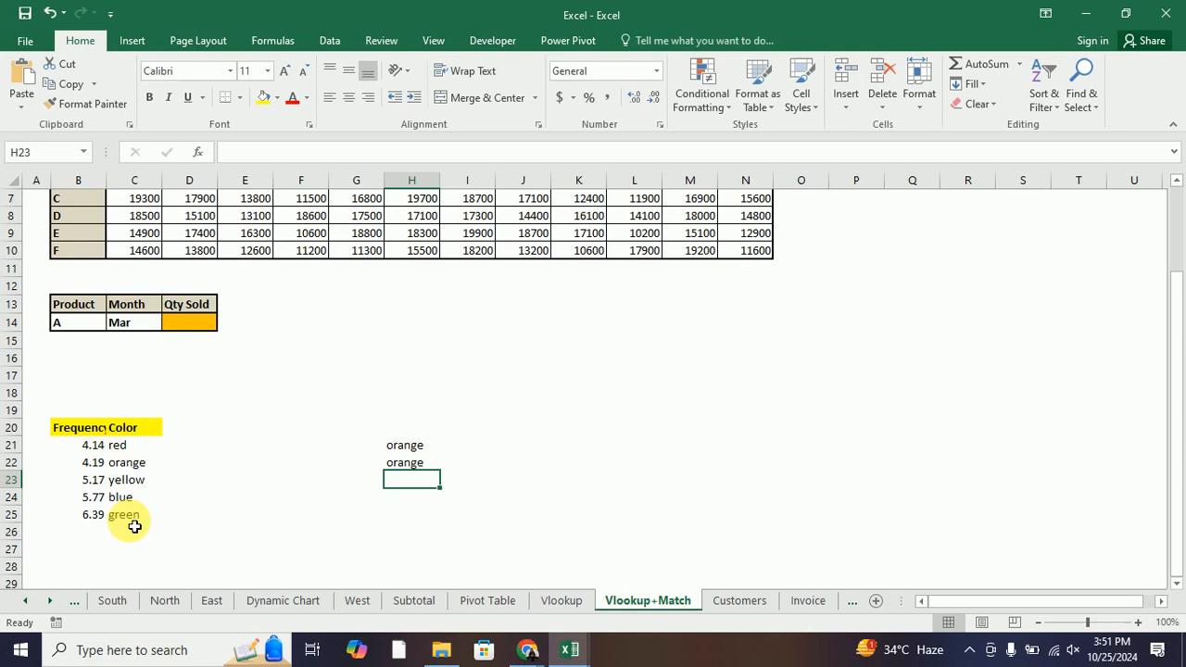
pyautogui.click(395, 465)
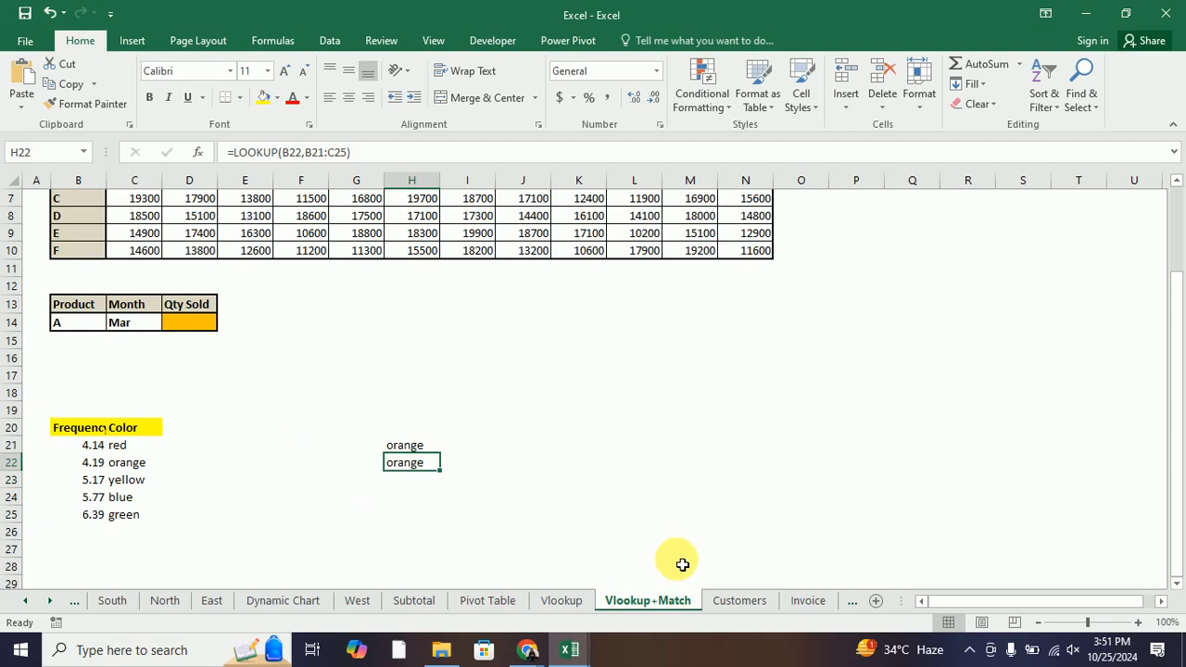
# Switch to the Functions in Excel (4) workbook and read the LOOKUP array form and HLOOKUP notes on the Lookup sheet
pyautogui.click(569, 649)
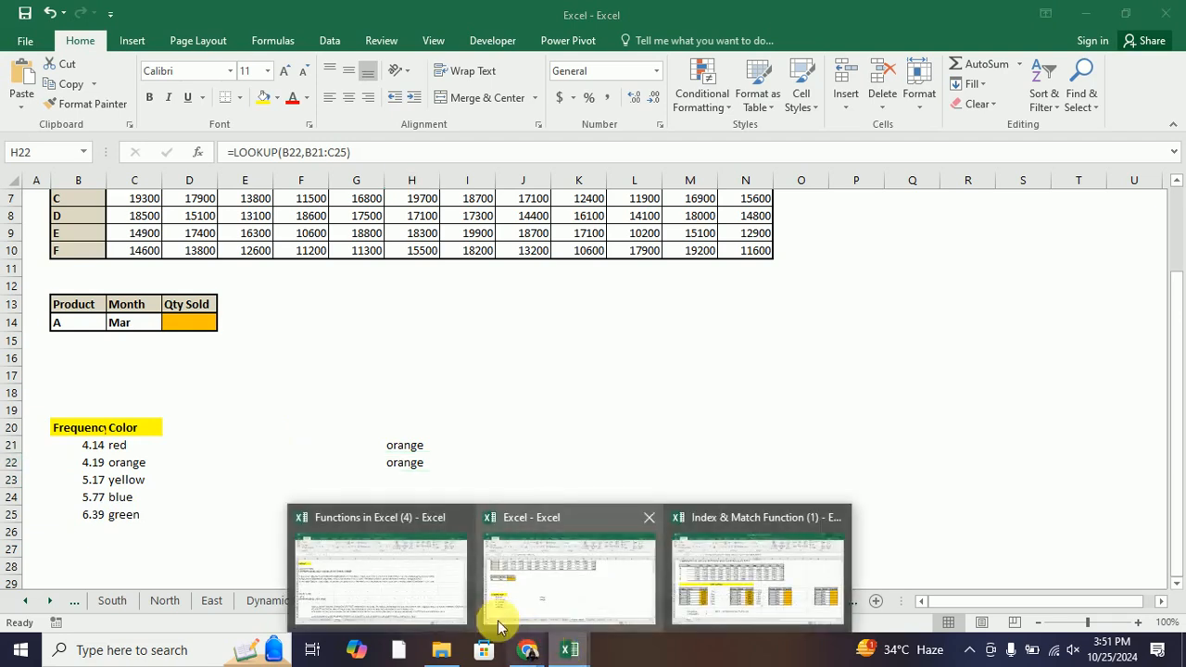
pyautogui.click(400, 579)
pyautogui.scroll(-6, 314, 369)
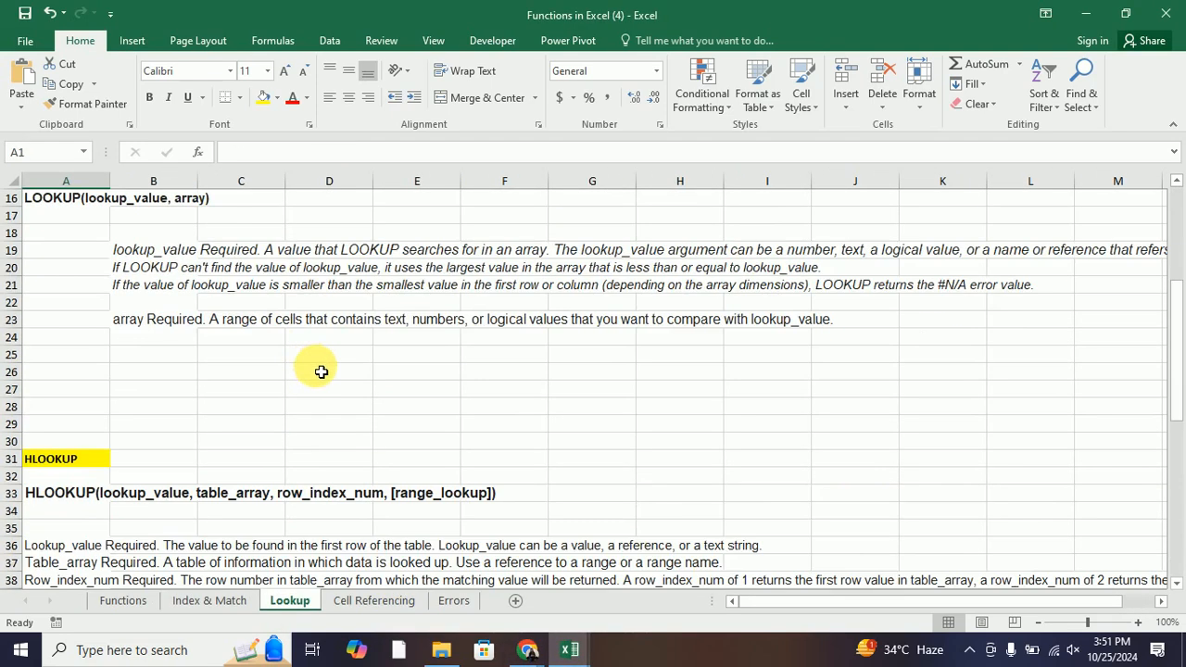
pyautogui.scroll(2, 320, 371)
pyautogui.scroll(-5, 320, 371)
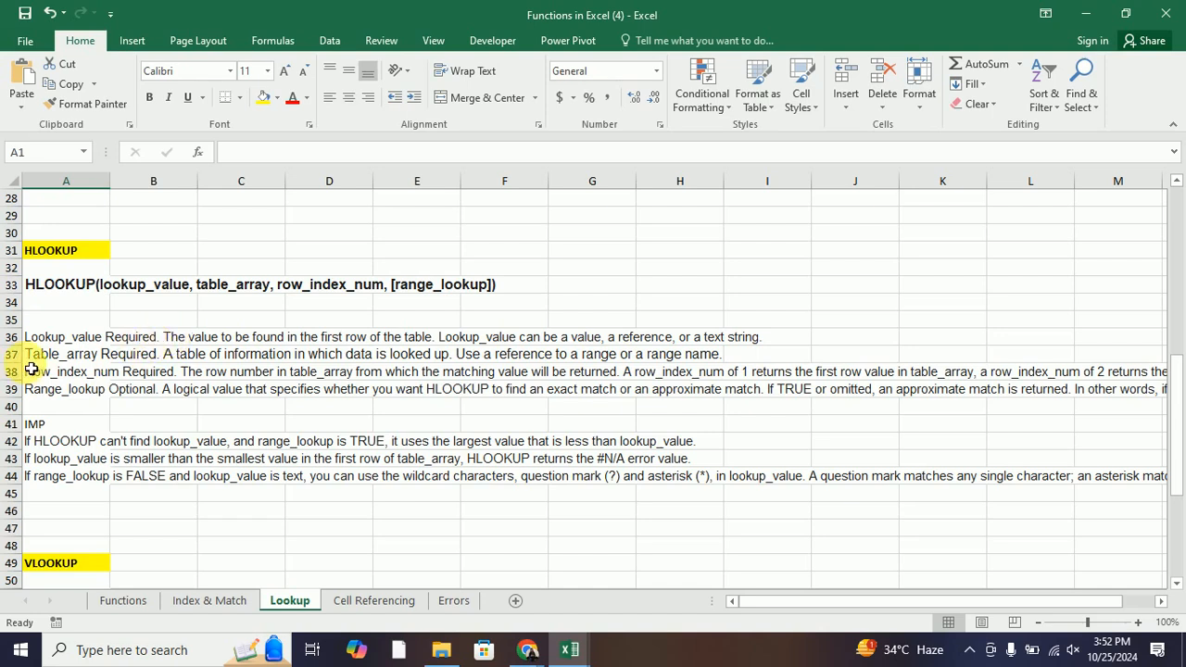
# Return to the LOOKUP article in Chrome and open its HLOOKUP link from the array form paragraph in a new tab
pyautogui.hotkey('alt', 'Tab')
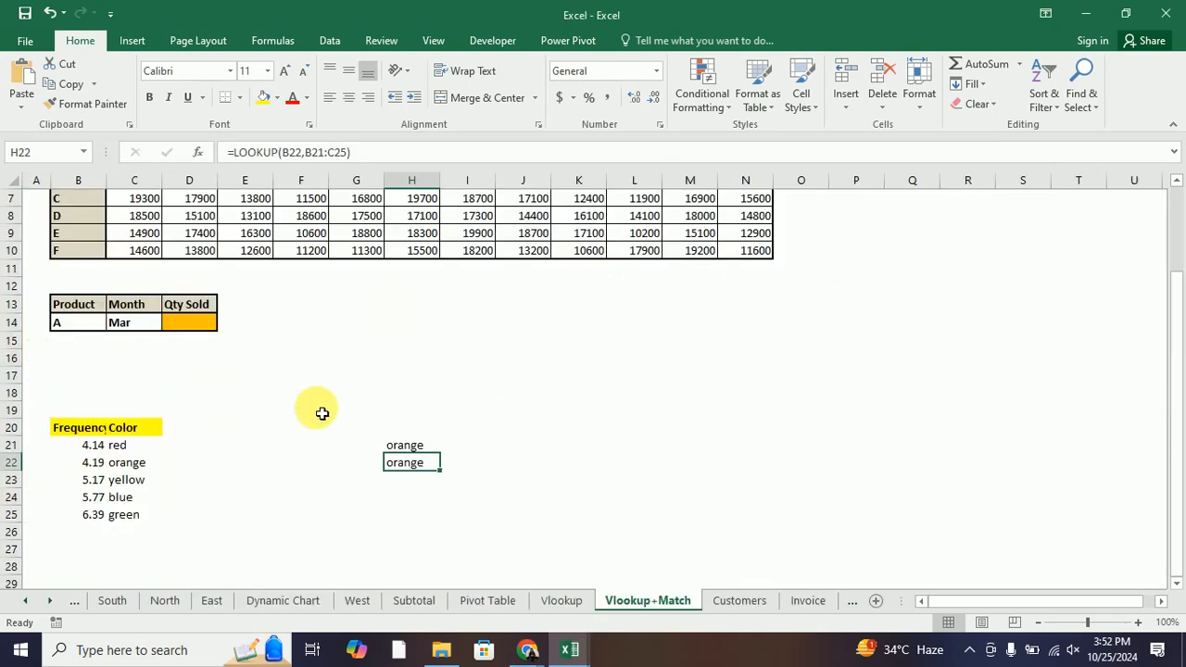
pyautogui.hotkey('alt', 'Tab')
pyautogui.click(527, 653)
pyautogui.click(412, 553)
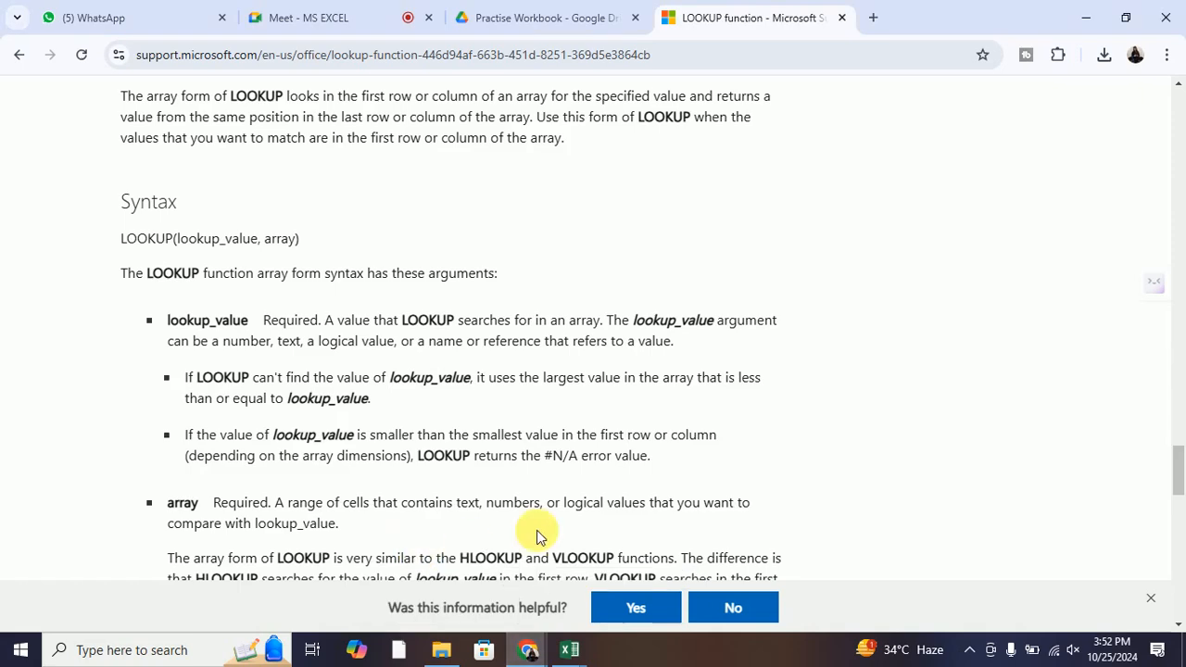
pyautogui.scroll(-5, 678, 434)
pyautogui.scroll(7, 661, 429)
pyautogui.scroll(15, 662, 429)
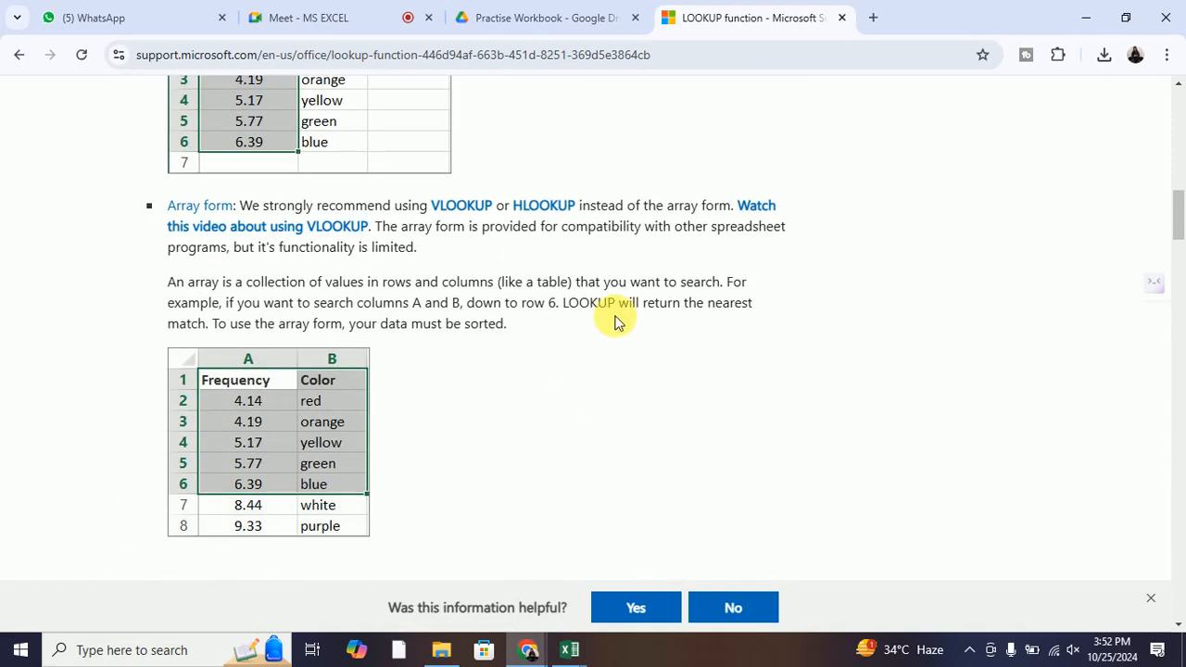
pyautogui.middleClick(543, 215)
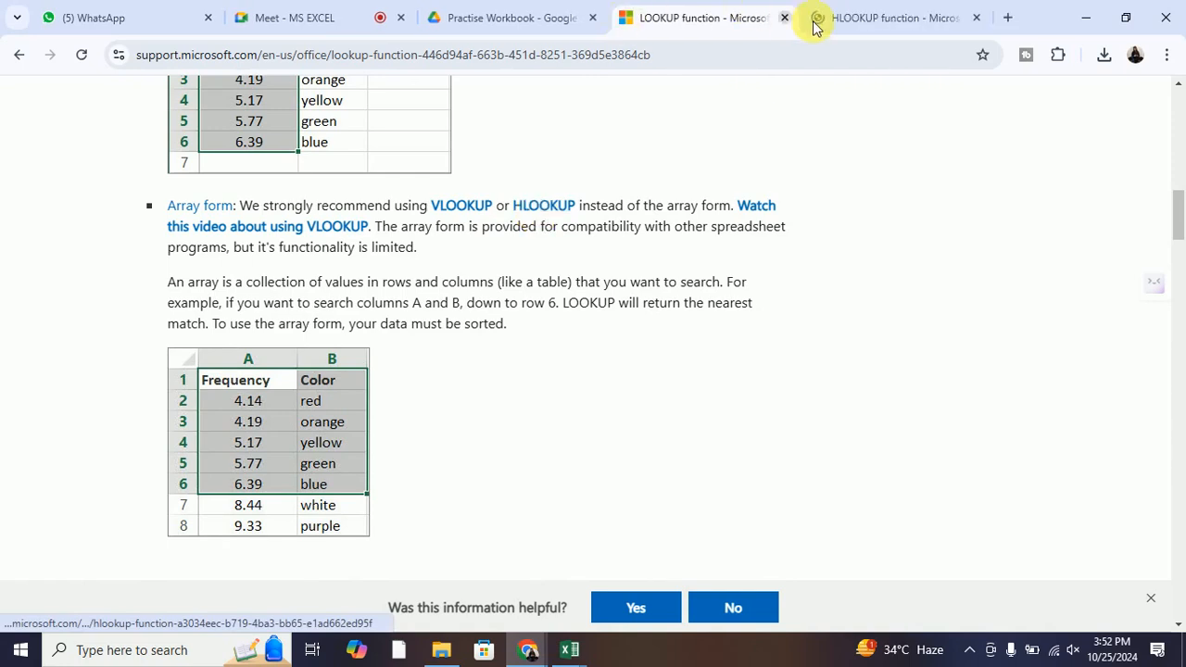
pyautogui.click(834, 18)
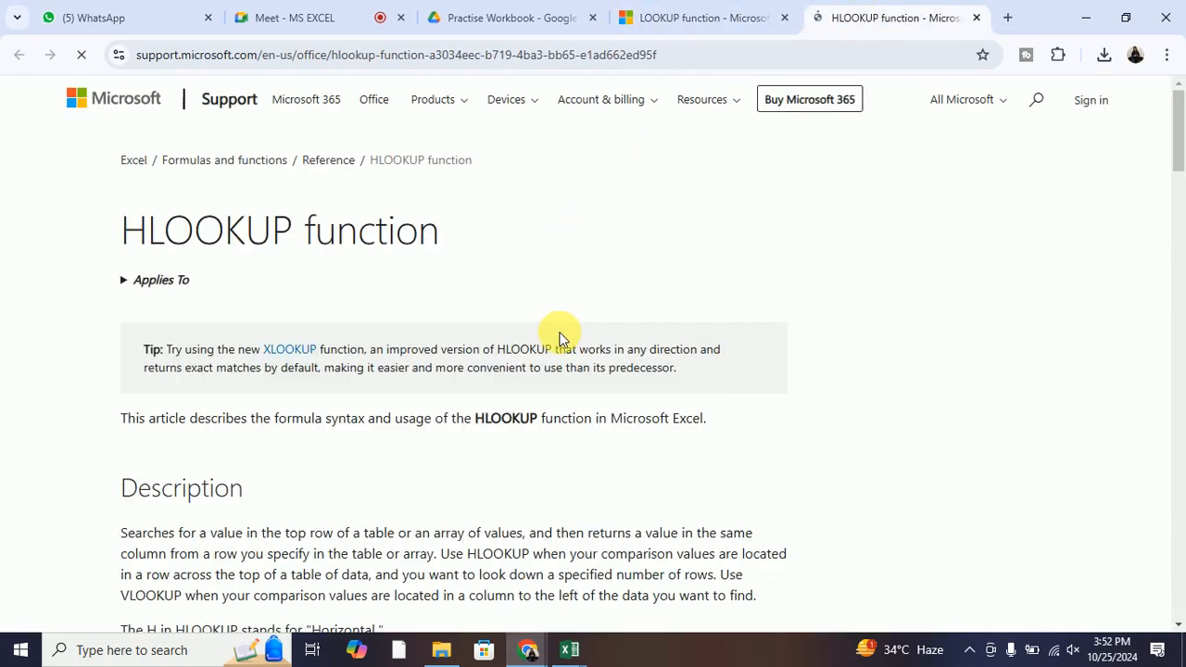
# Read the HLOOKUP description, arguments and example table, and highlight row_index_num in the syntax line
pyautogui.scroll(-4, 559, 334)
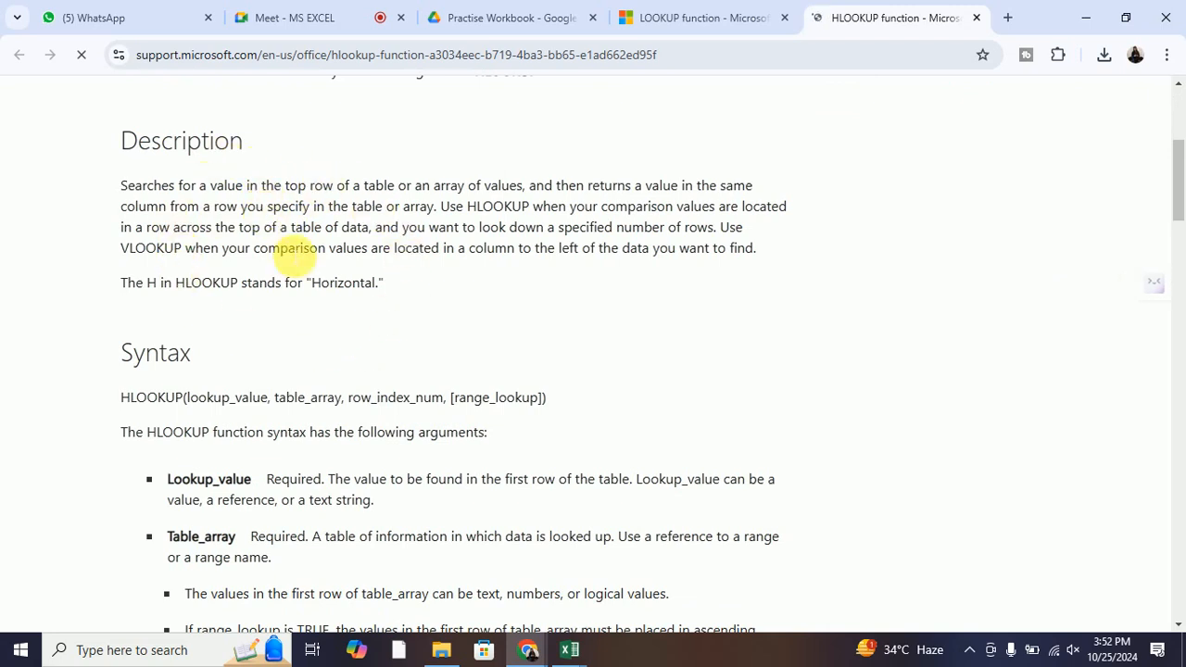
pyautogui.scroll(-3, 549, 297)
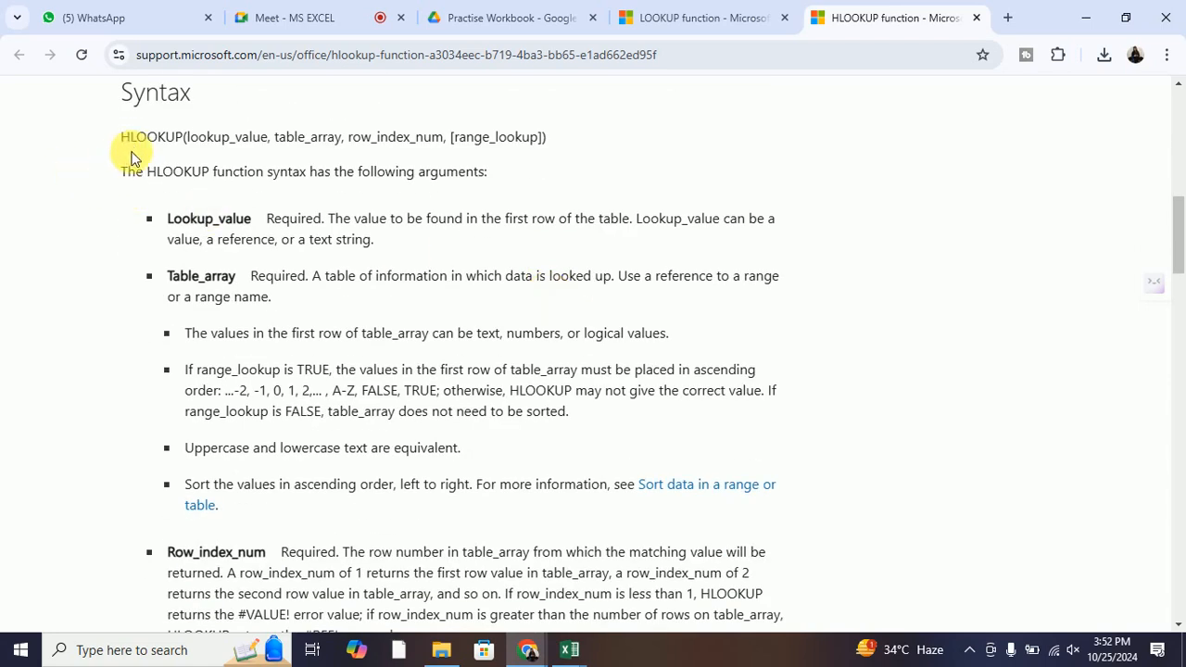
pyautogui.scroll(-12, 370, 330)
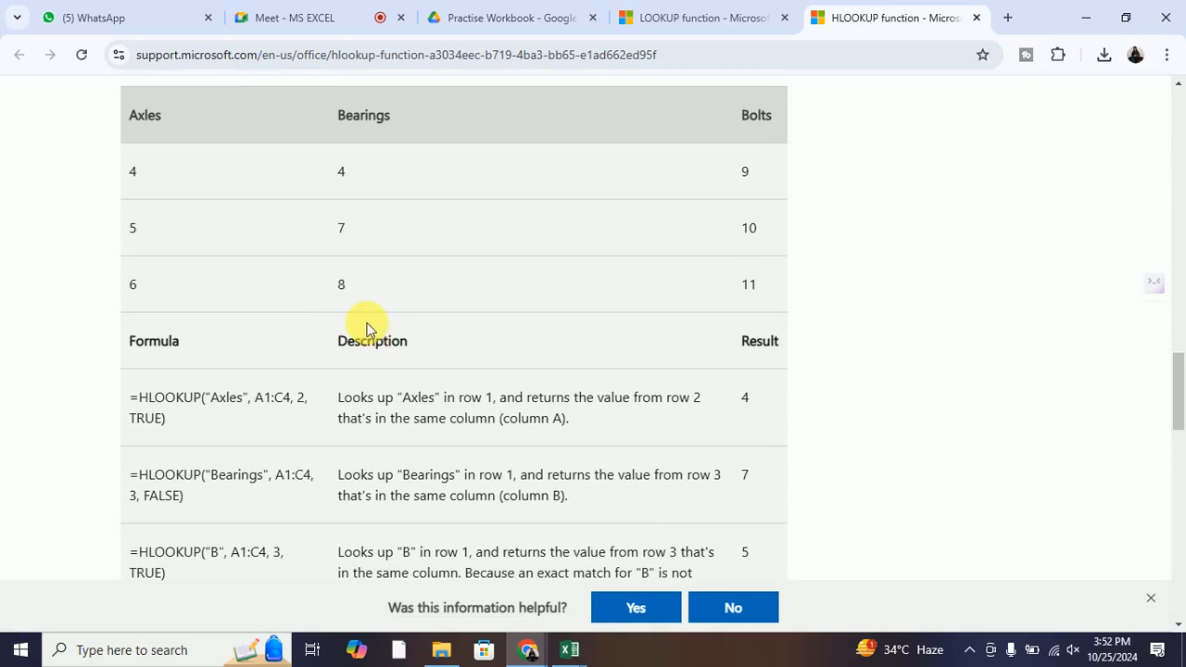
pyautogui.scroll(8, 367, 329)
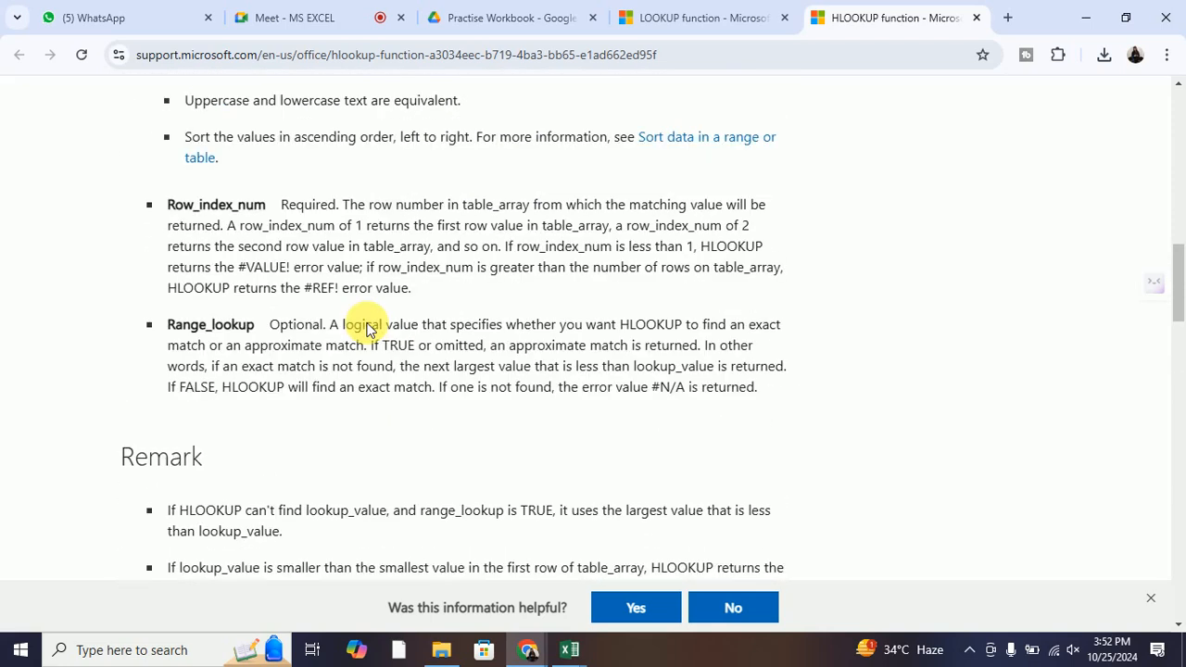
pyautogui.scroll(5, 367, 328)
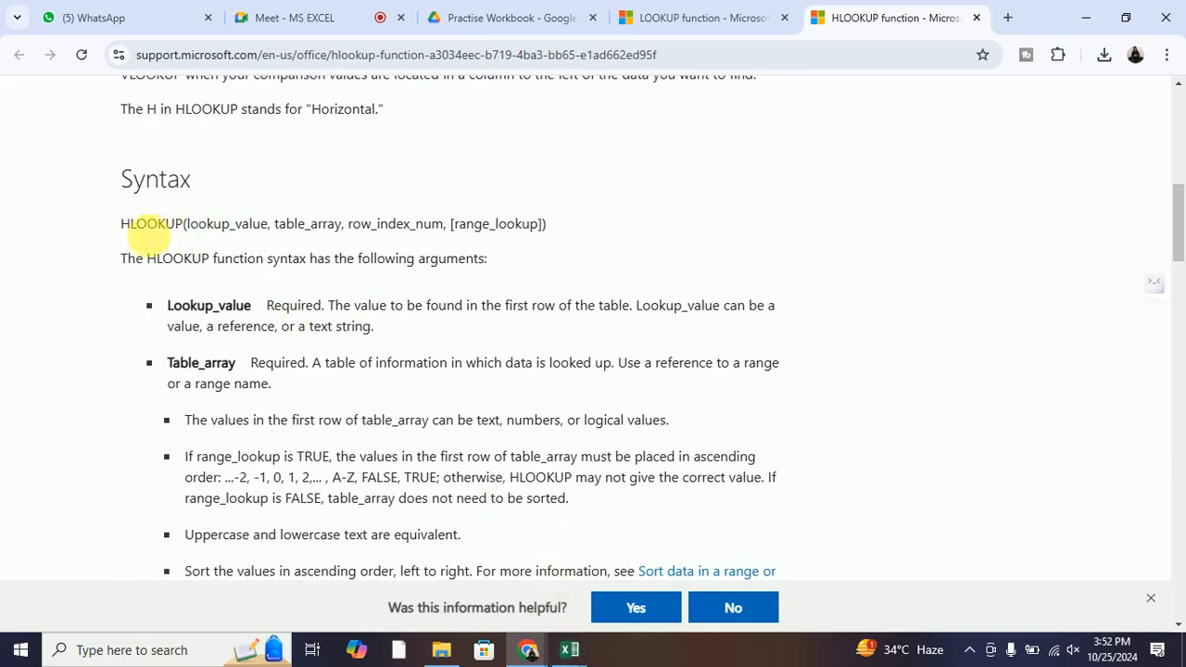
pyautogui.moveTo(131, 225); pyautogui.dragTo(434, 230)
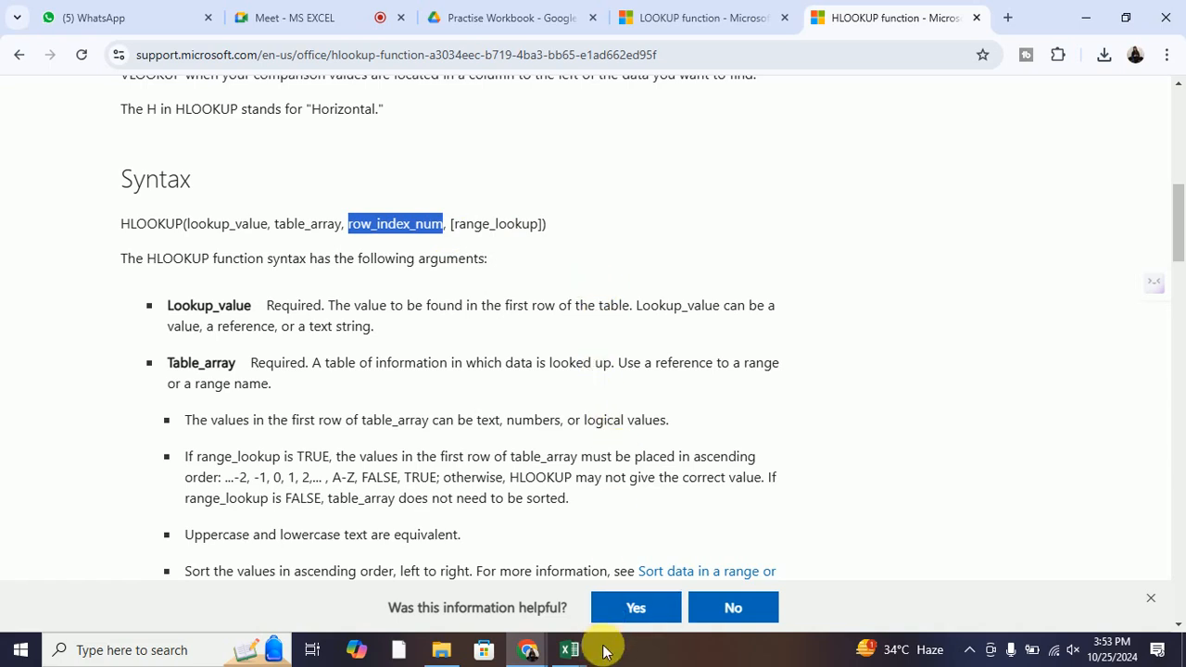
# Search the Downloads folder in File Explorer for "lookup" and open the Lookup function (1) workbook
pyautogui.click(437, 659)
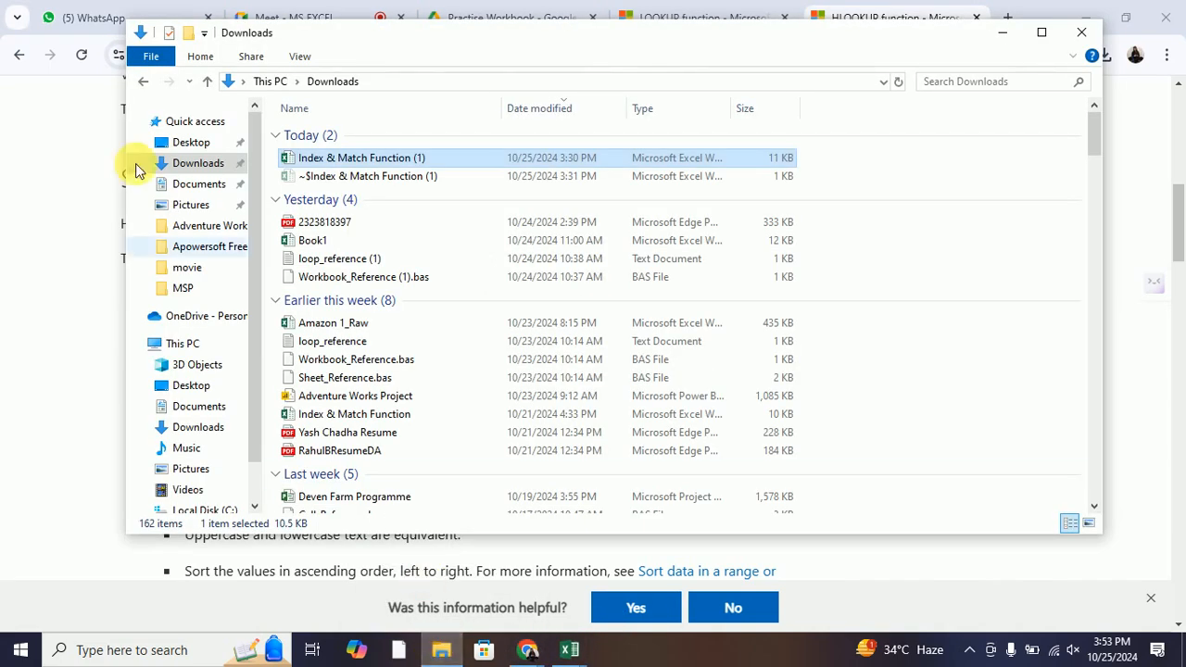
pyautogui.click(950, 85)
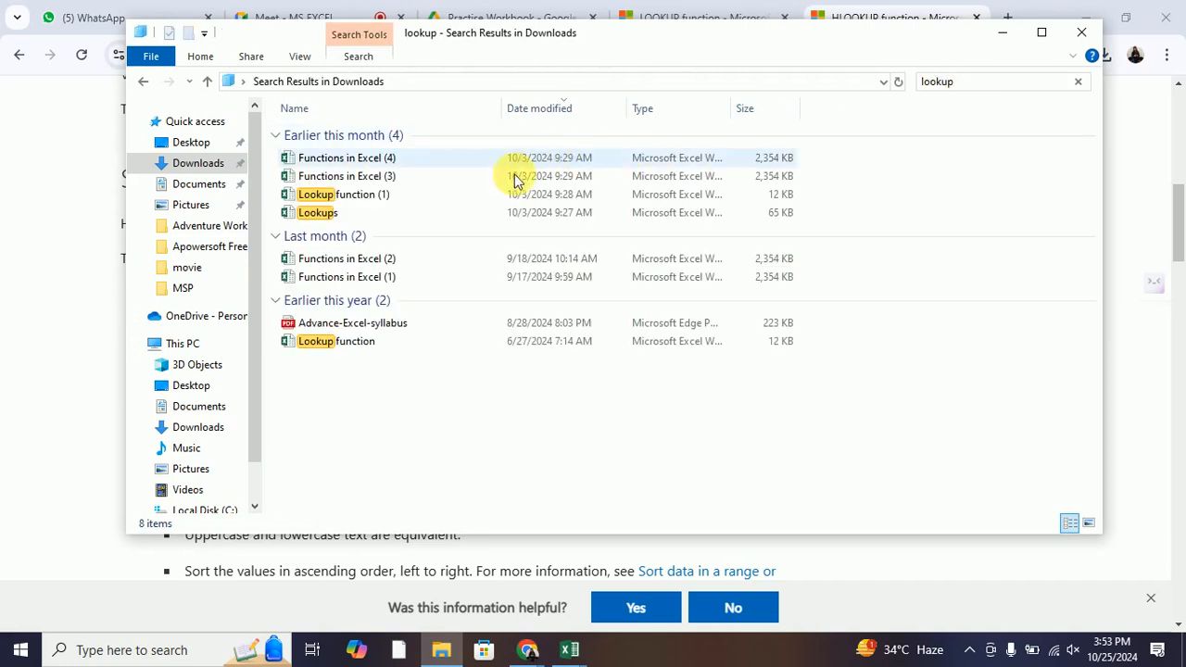
pyautogui.click(331, 196)
pyautogui.doubleClick(331, 197)
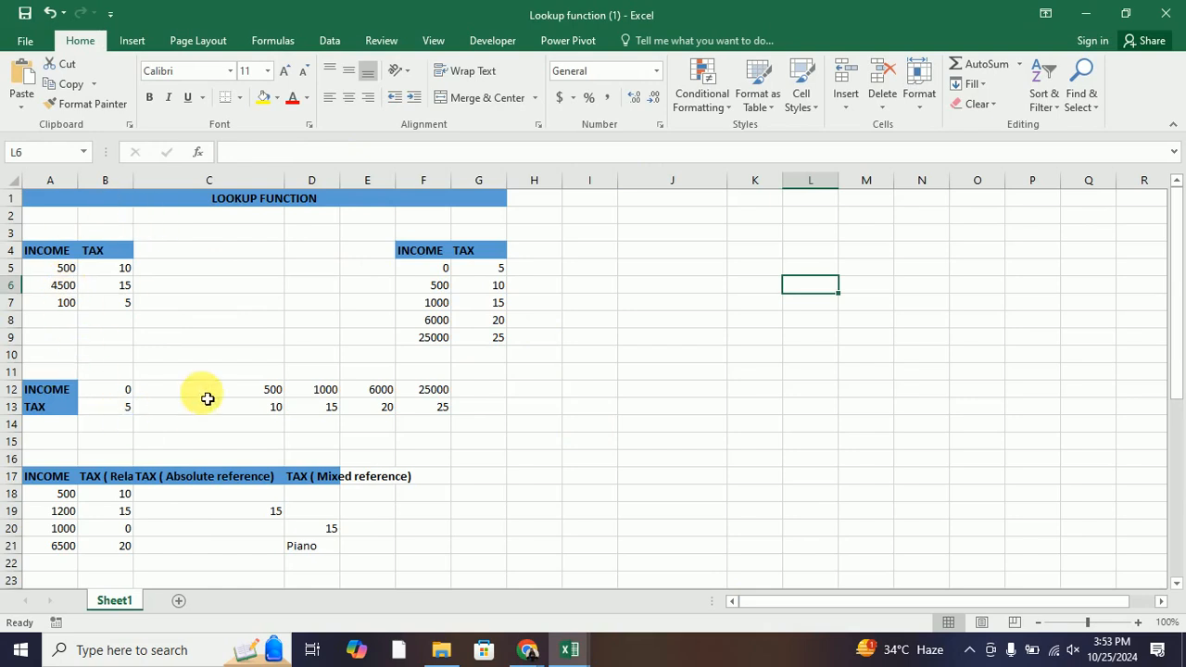
# Enter an HLOOKUP formula in cell H12 that looks up C12 in B12:F13 and returns the value from row 2
pyautogui.moveTo(61, 394); pyautogui.dragTo(442, 405)
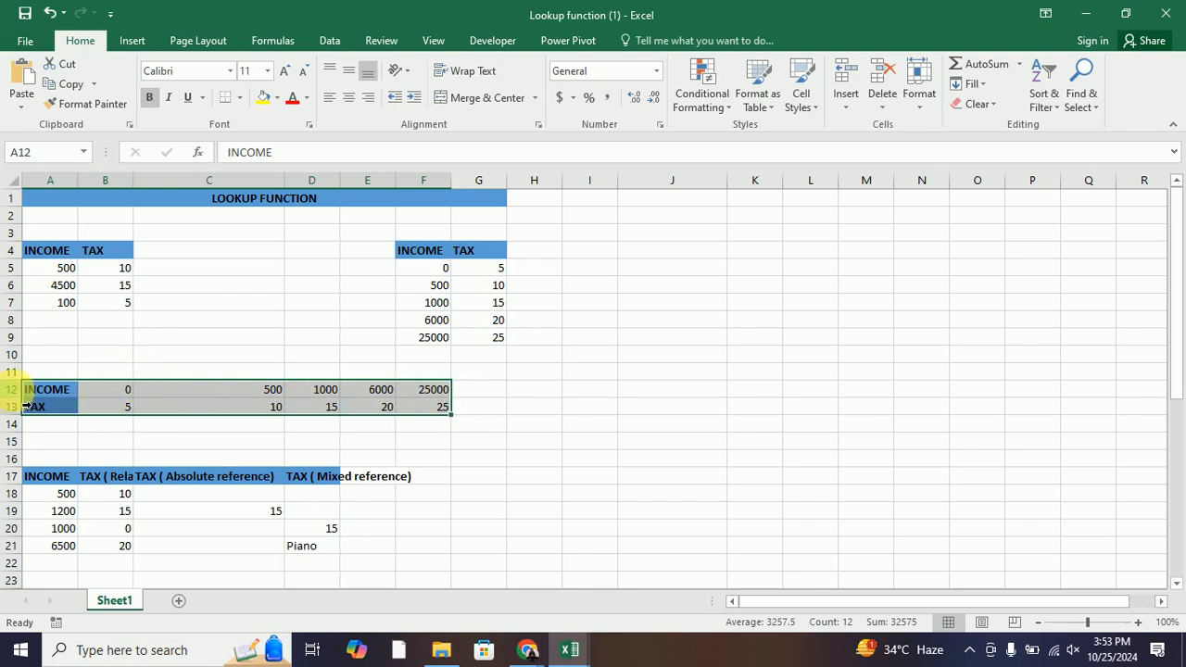
pyautogui.click(556, 396)
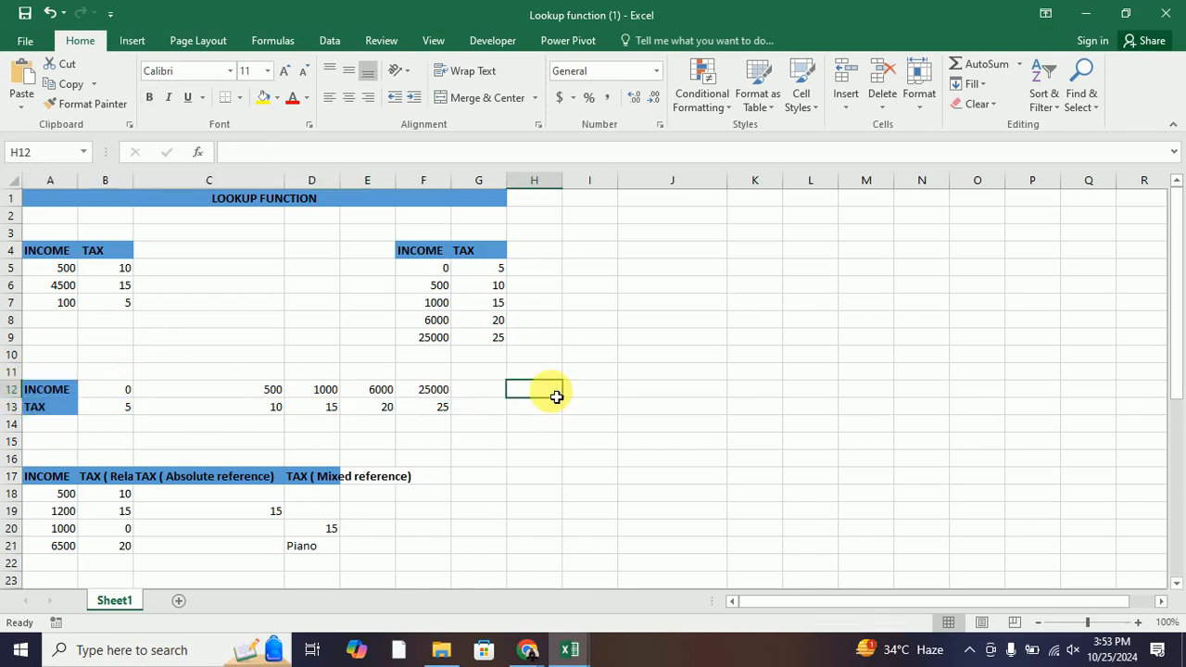
pyautogui.write('=')
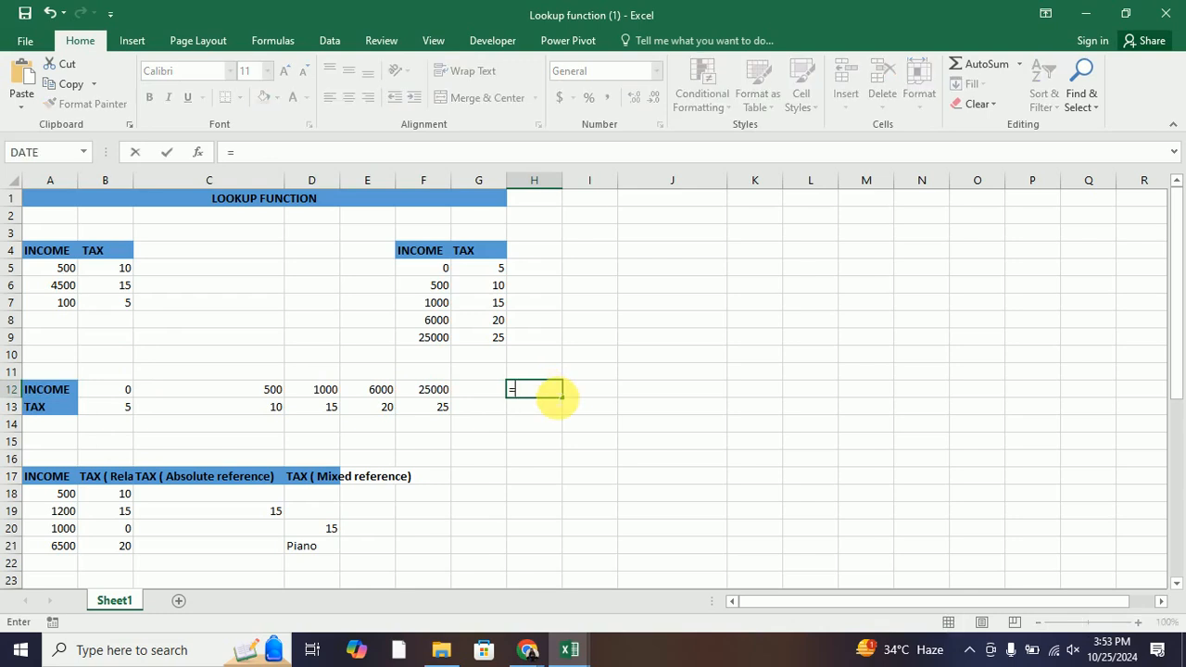
pyautogui.scroll(-2, 556, 396)
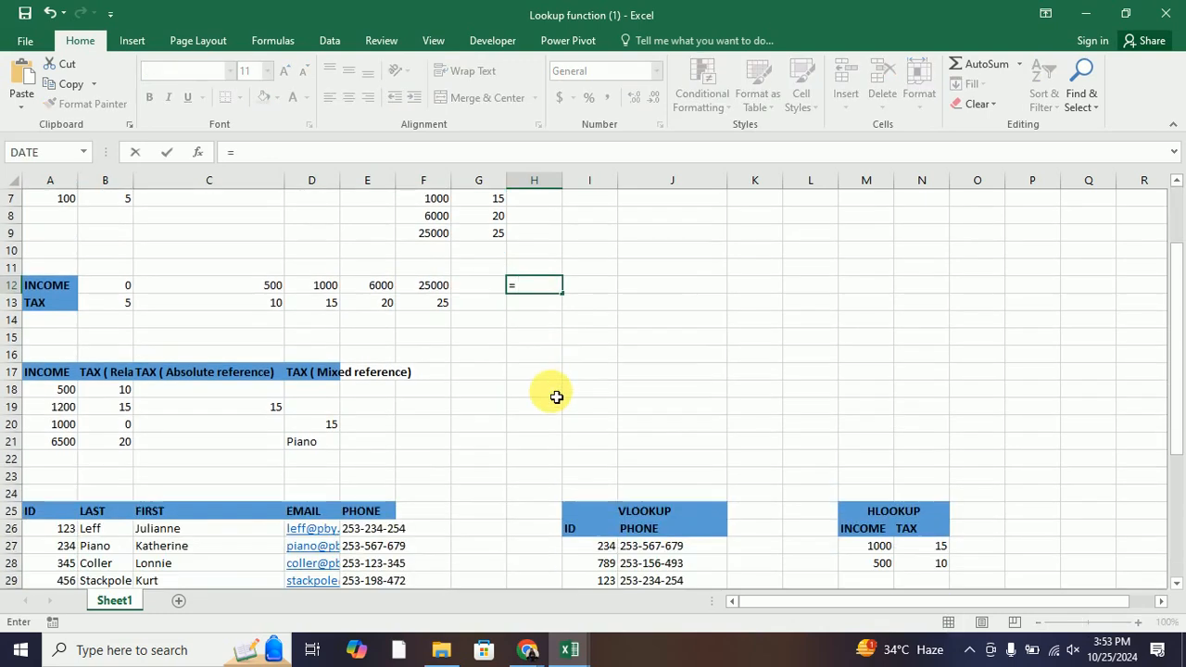
pyautogui.write('hl')
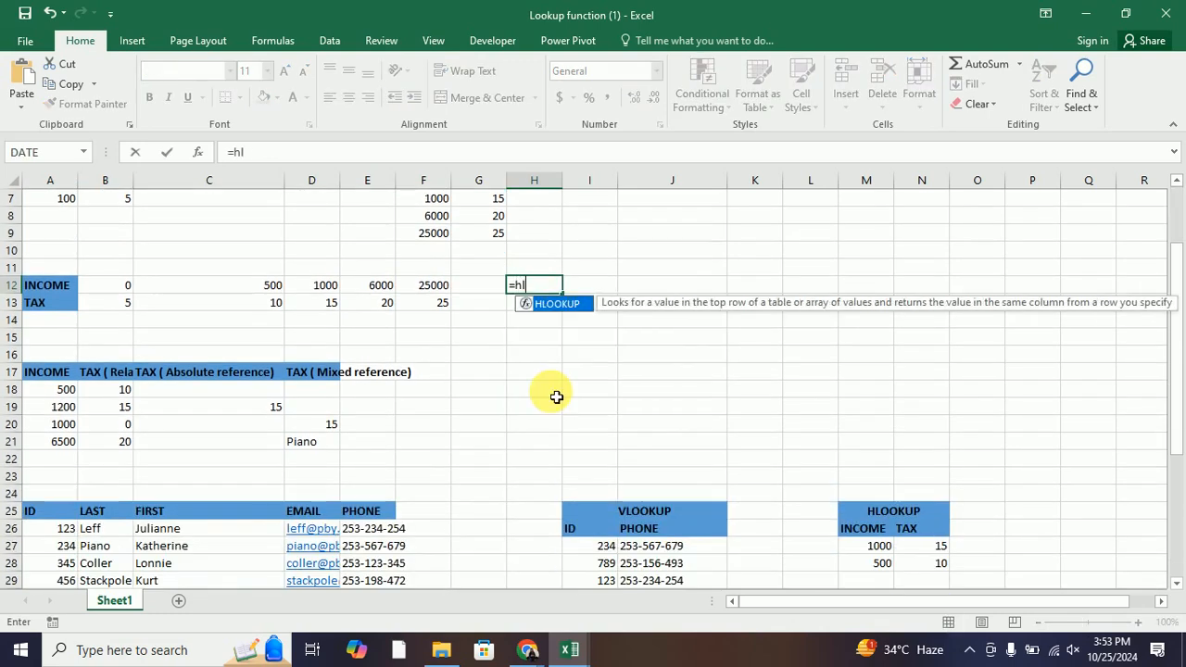
pyautogui.write('ookup(')
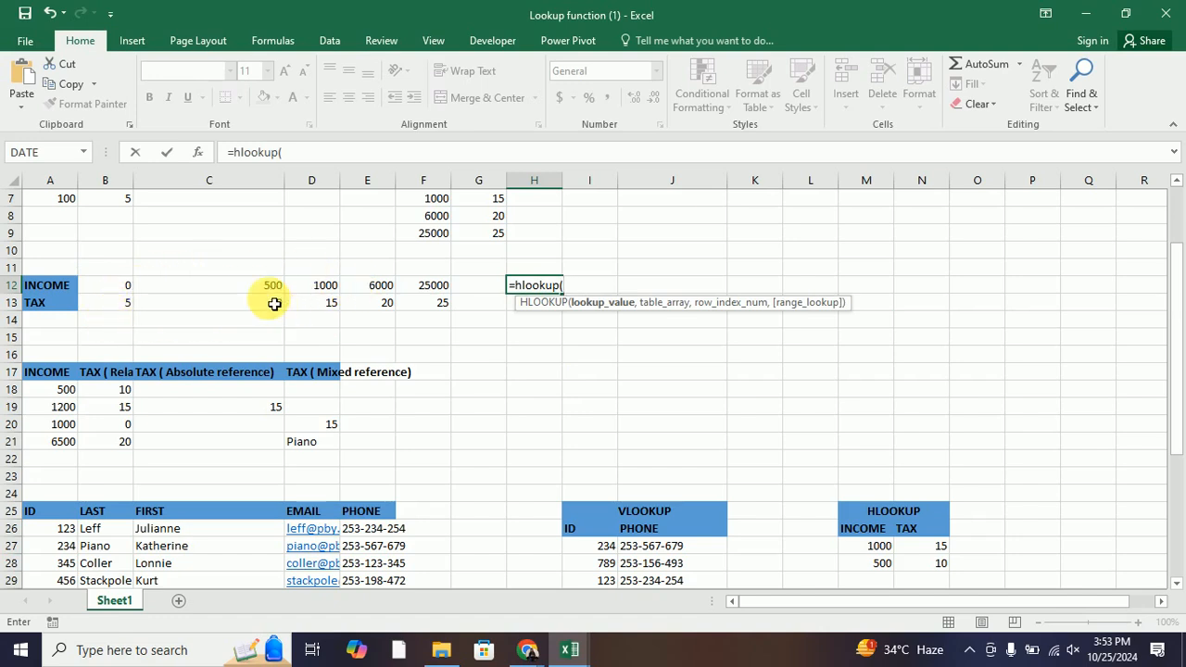
pyautogui.click(276, 287)
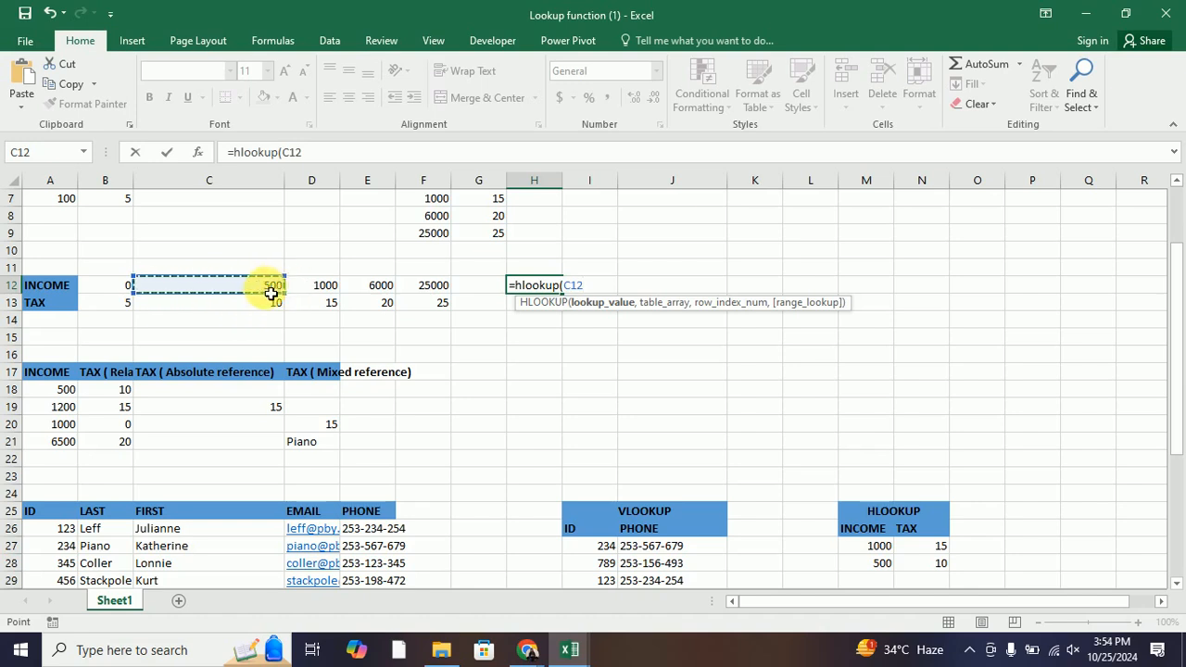
pyautogui.write(',')
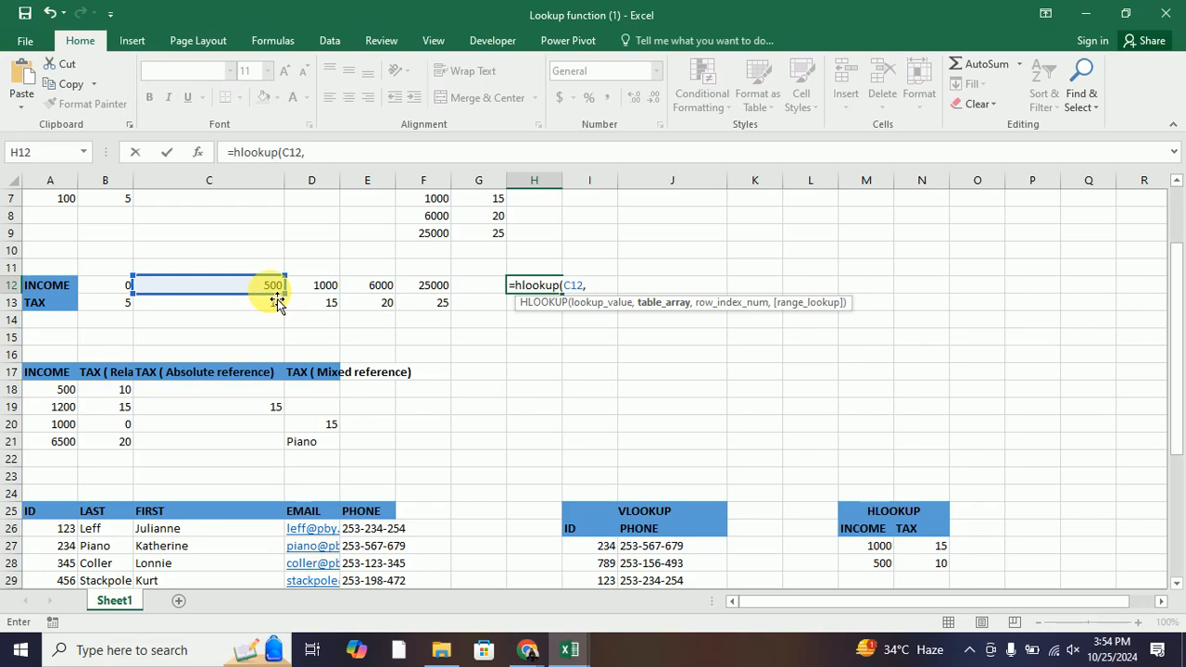
pyautogui.moveTo(88, 292); pyautogui.dragTo(412, 306)
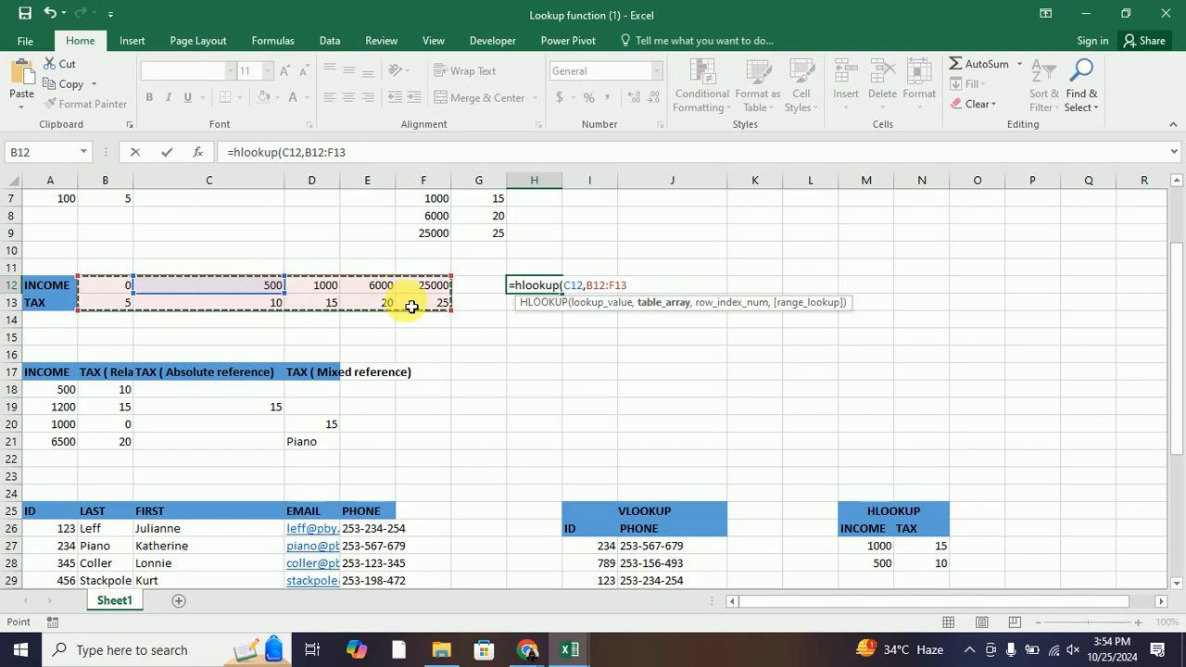
pyautogui.write(',2')
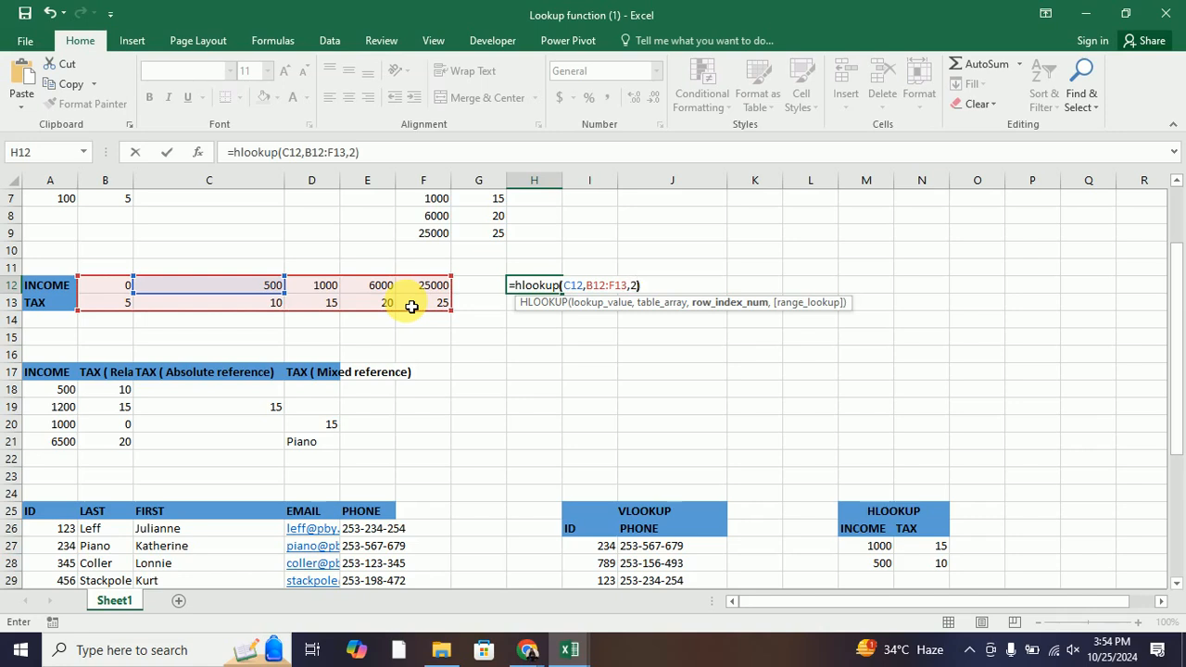
pyautogui.press('Return')
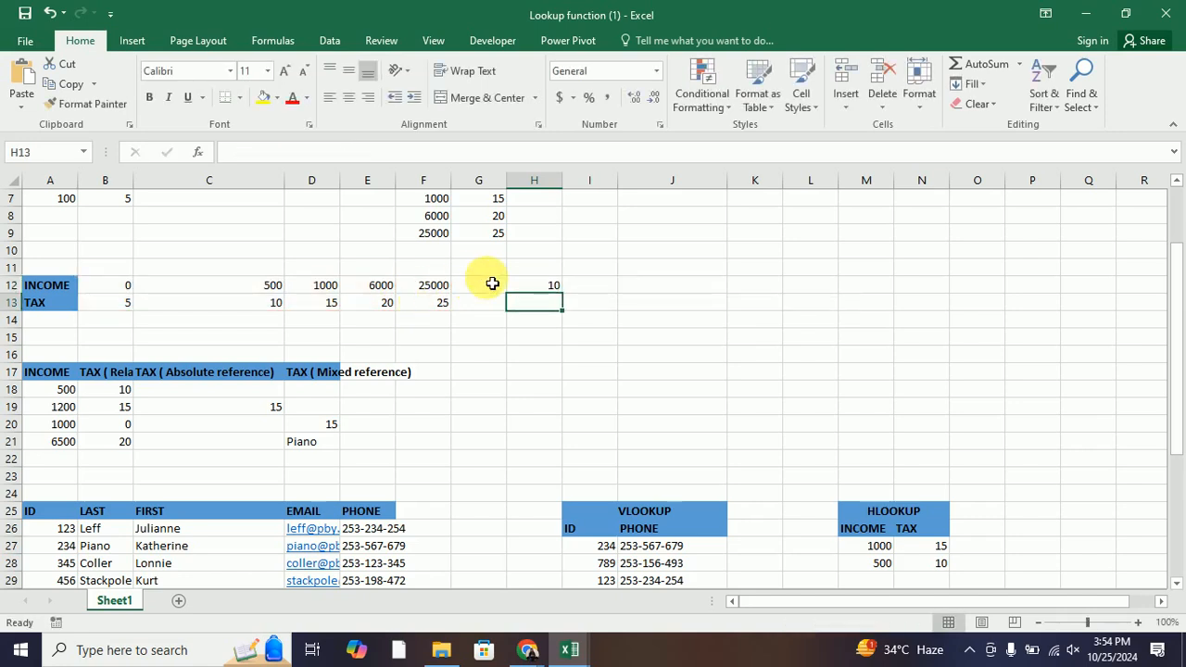
# Compare the HLOOKUP formula in H12 with the tax value in C13 of the horizontal table
pyautogui.click(527, 284)
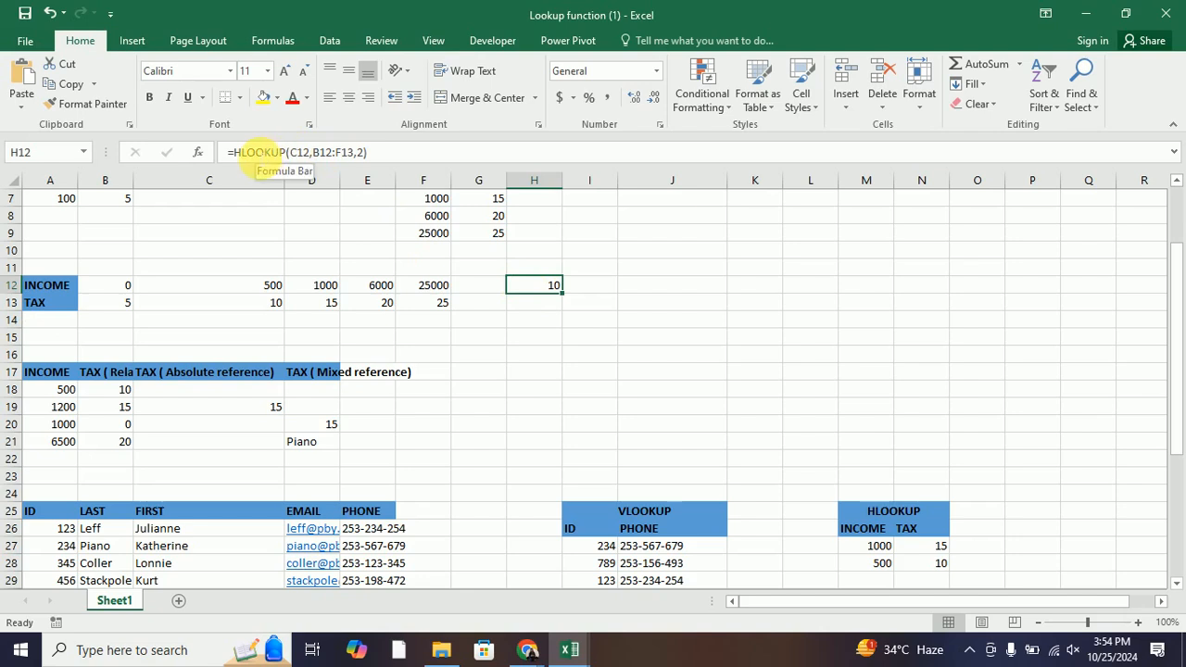
pyautogui.doubleClick(235, 307)
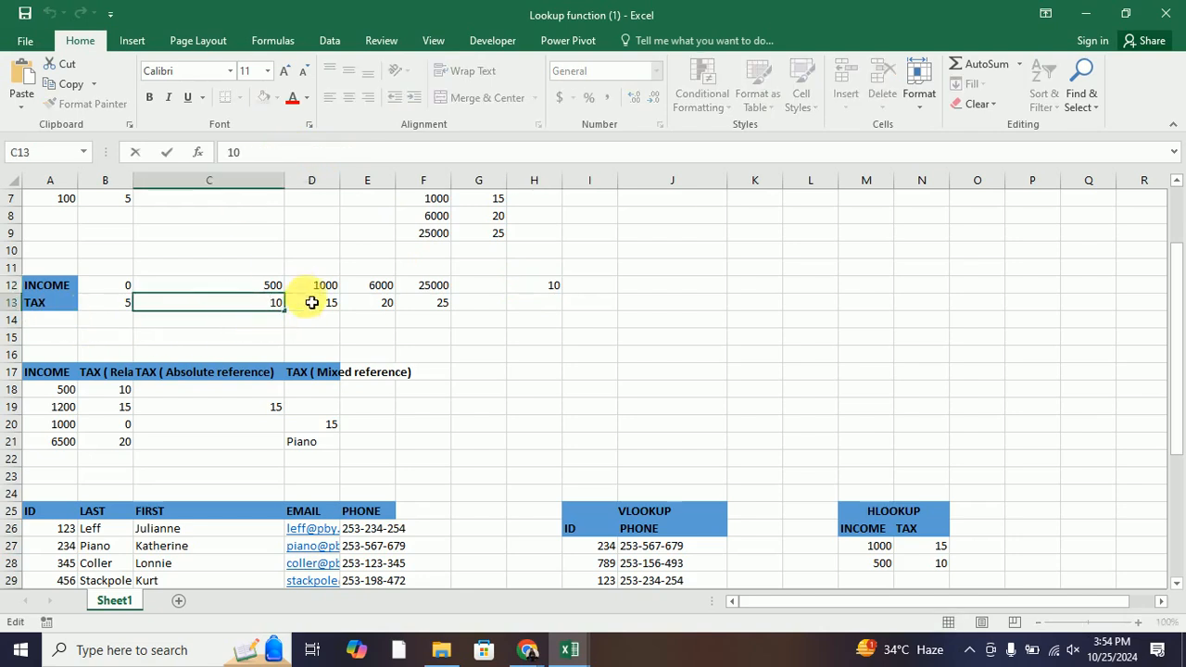
pyautogui.click(546, 289)
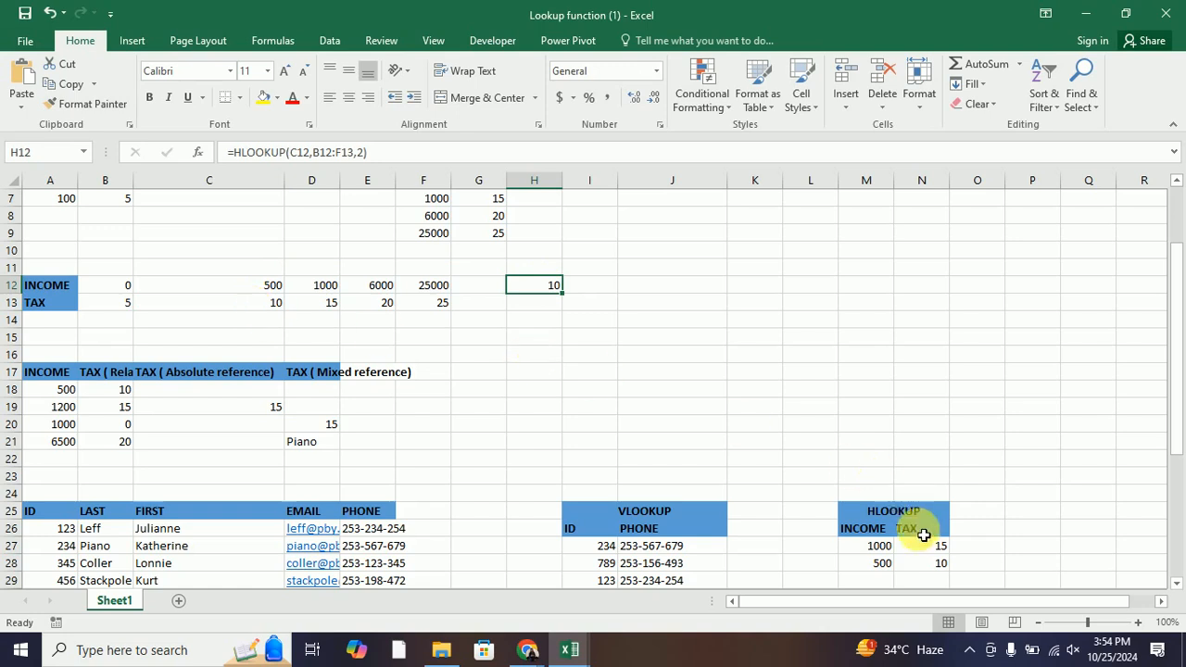
# Examine the income value in M27 and the existing HLOOKUP formulas in N27 and N28, including their absolute table reference
pyautogui.scroll(-2, 890, 454)
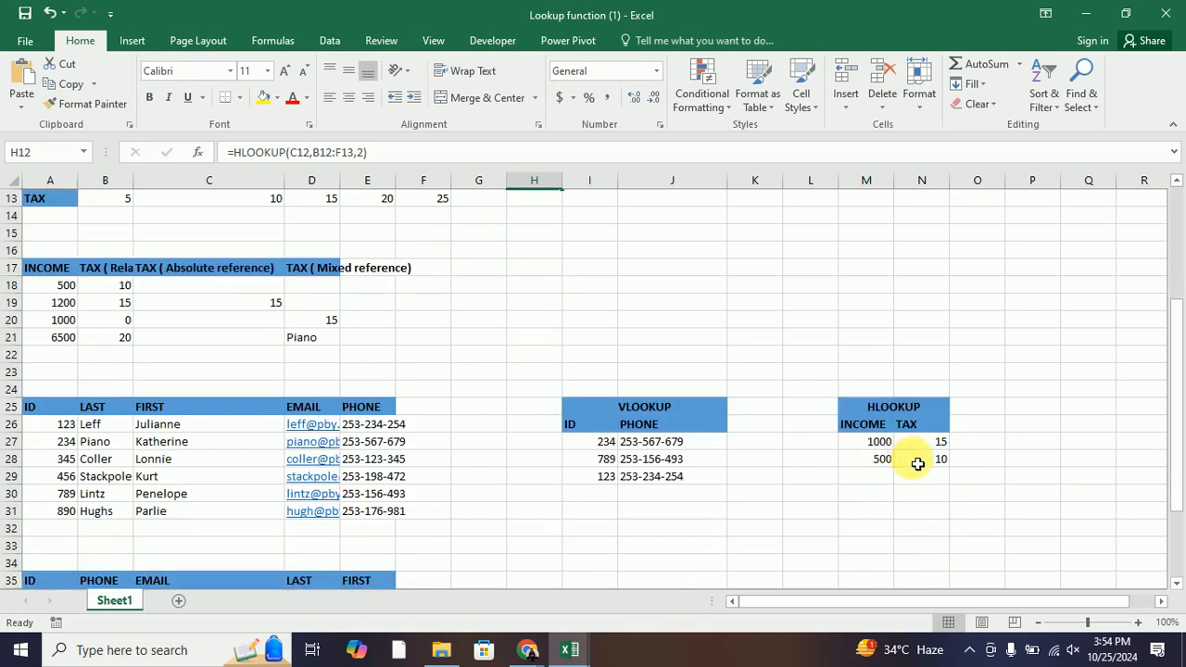
pyautogui.click(866, 450)
pyautogui.scroll(1, 865, 448)
pyautogui.click(932, 495)
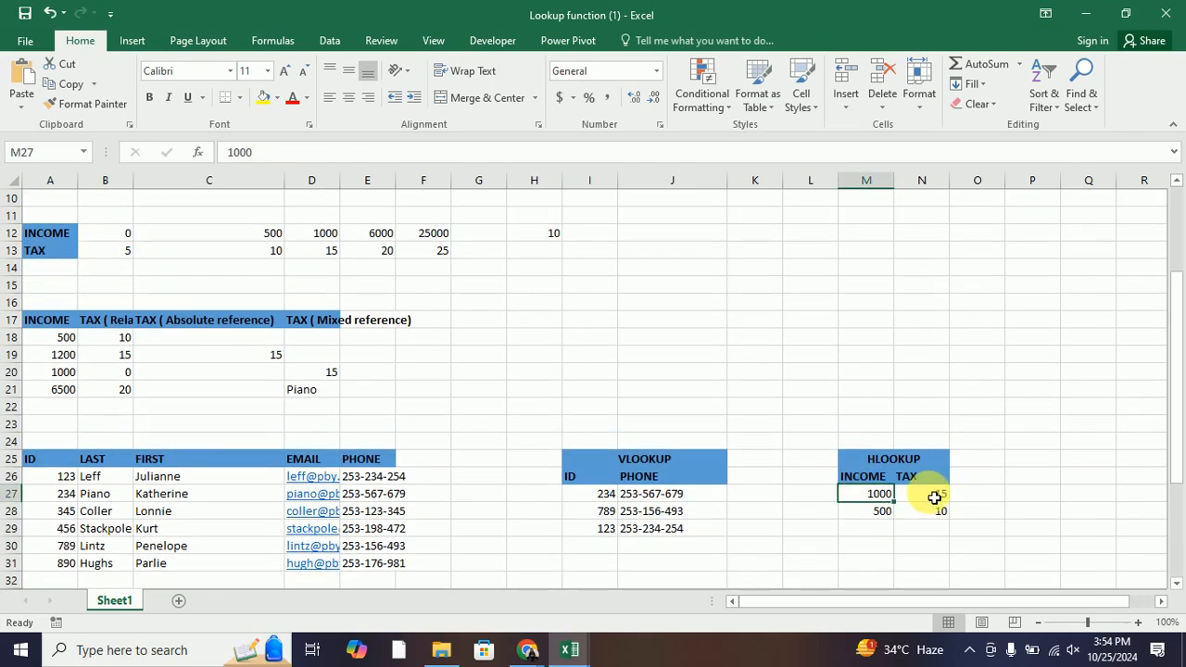
pyautogui.write('=HLOOKUP(M27,$B$12:$F$13,2)')
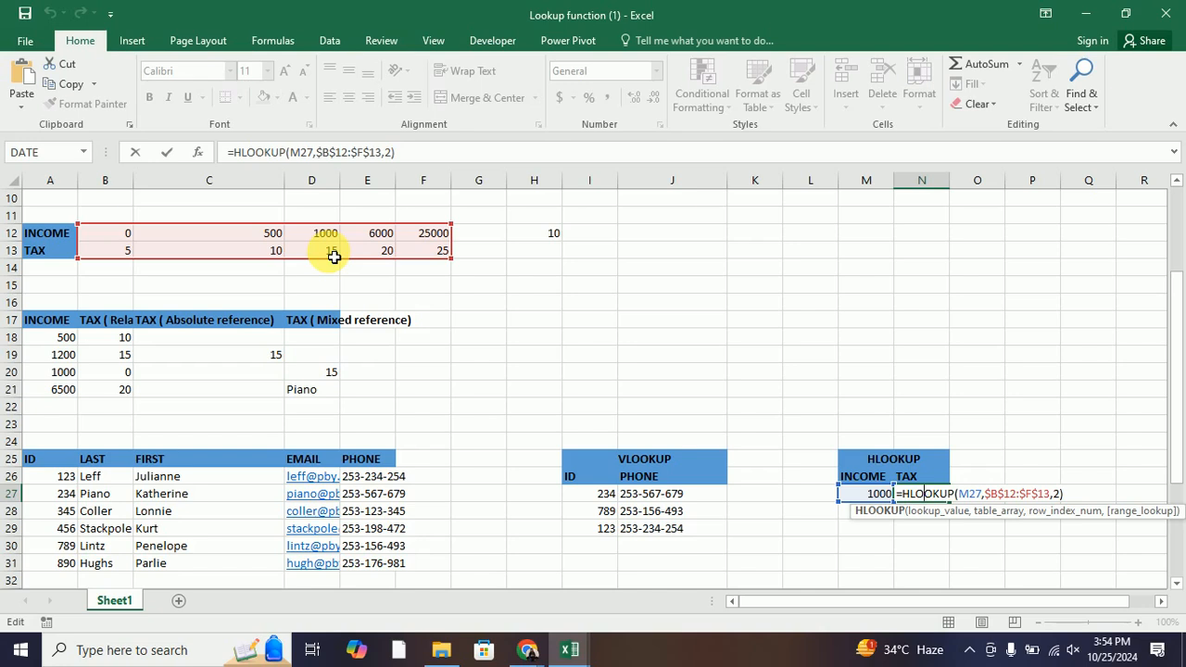
pyautogui.click(478, 157)
pyautogui.press('Return')
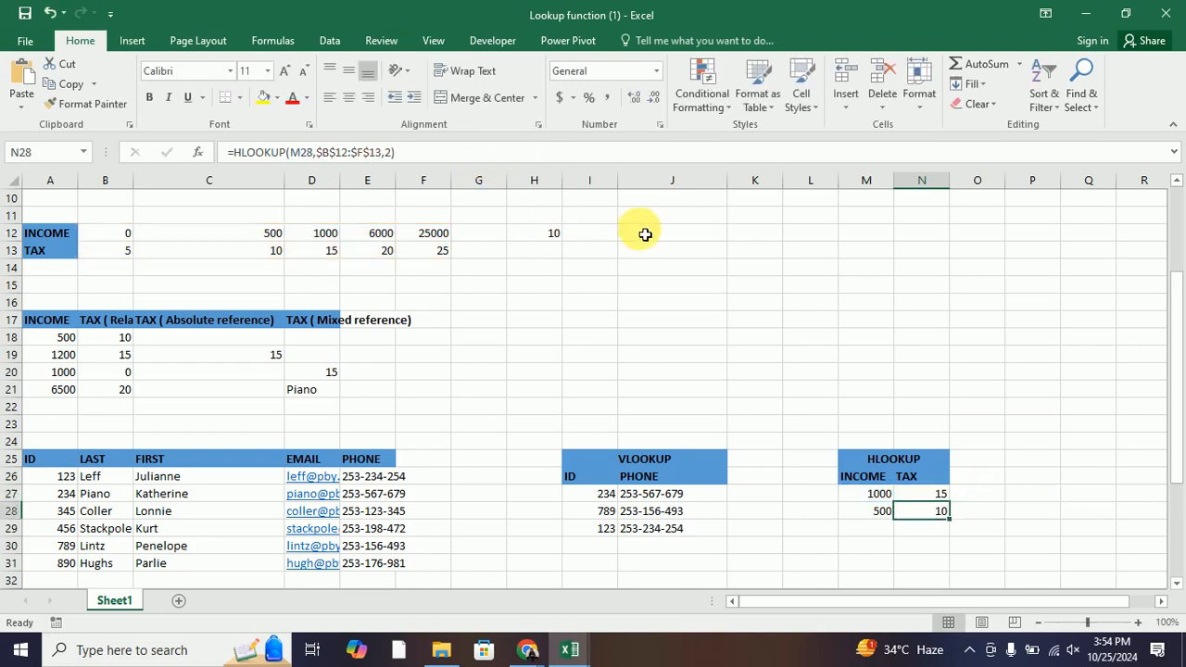
# Enter an HLOOKUP formula in cell I12 that looks up 2000 in B12:F13 and returns the value from row 2
pyautogui.click(645, 233)
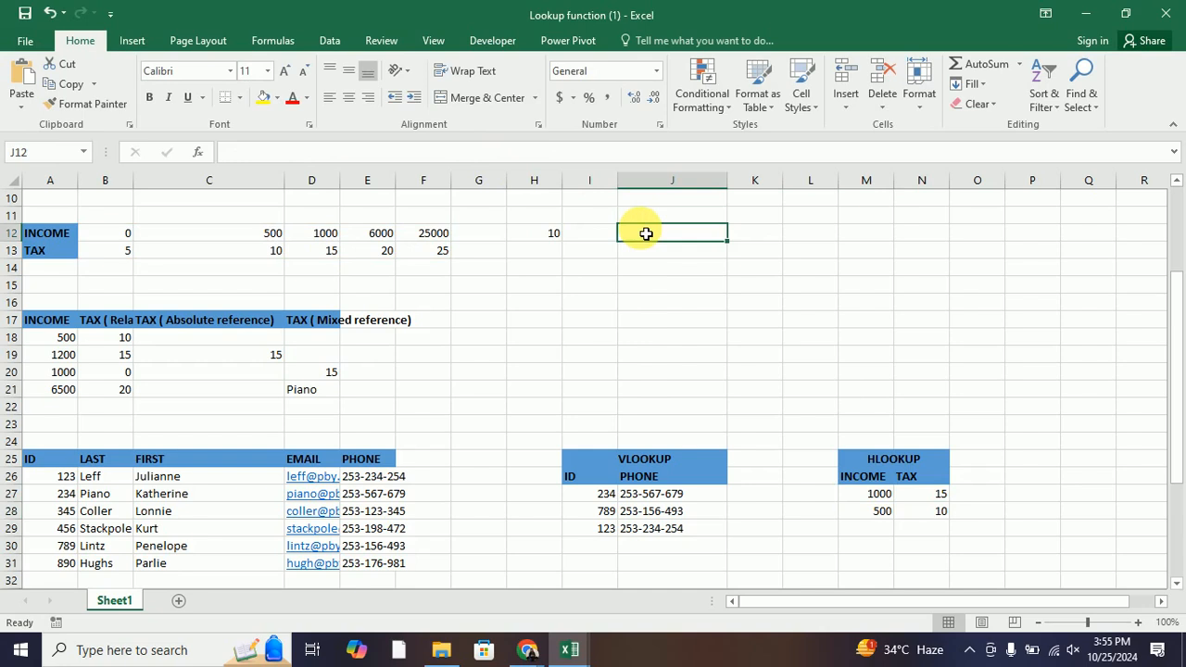
pyautogui.click(531, 239)
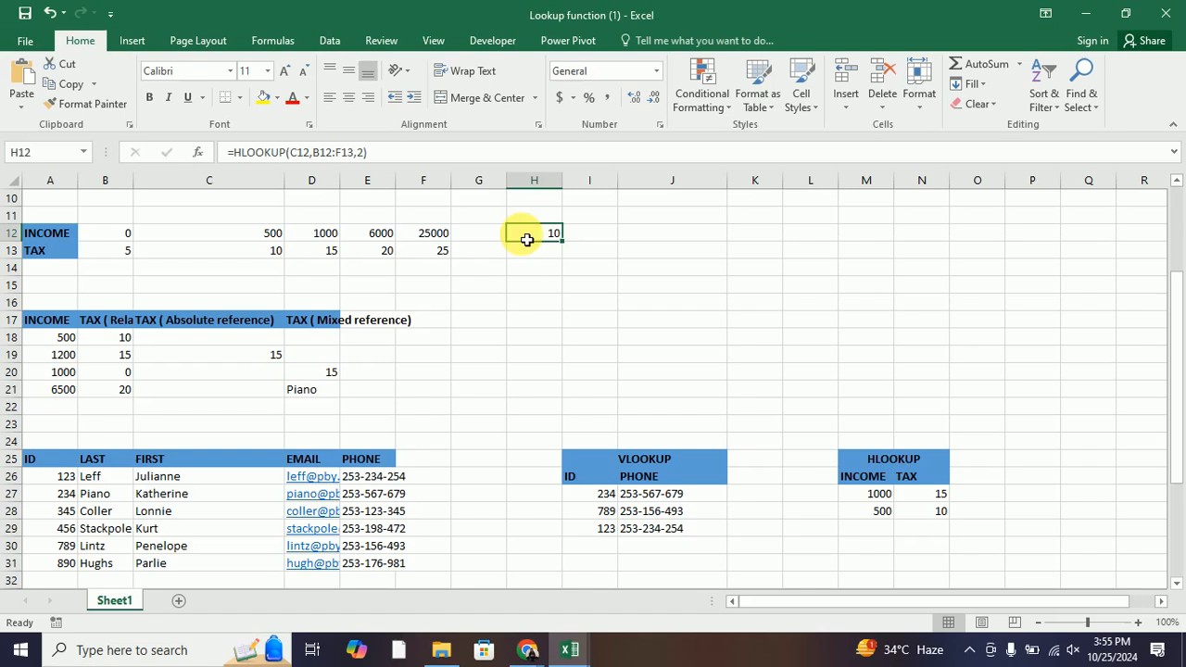
pyautogui.click(609, 235)
pyautogui.write('=')
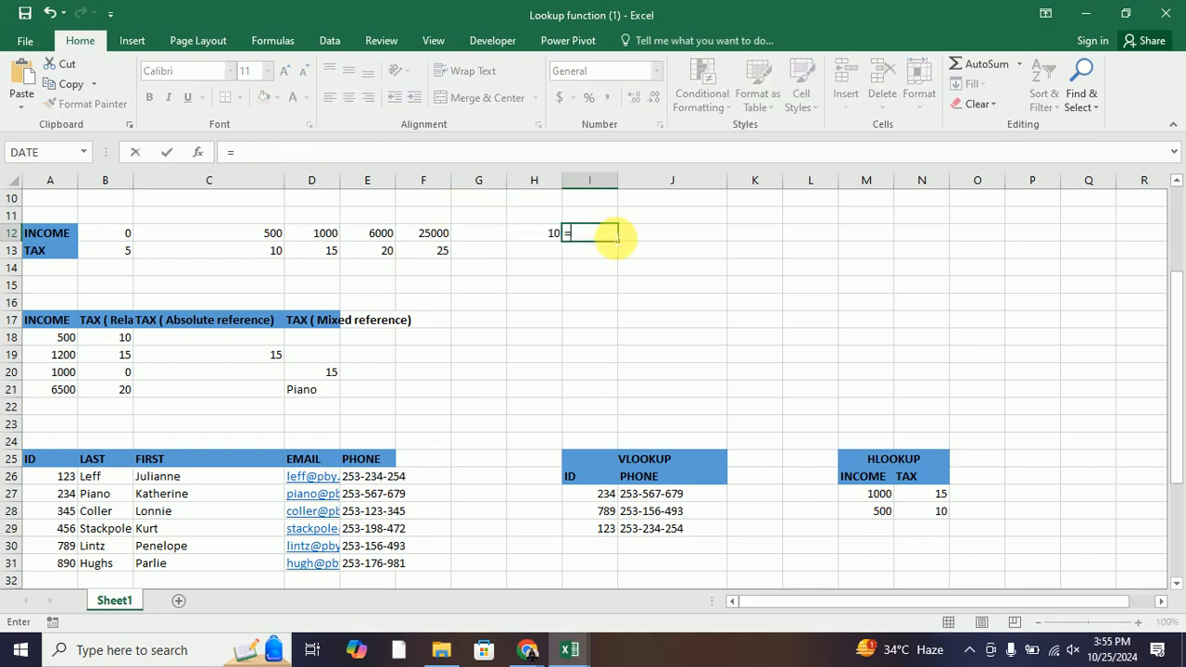
pyautogui.write('hlookup')
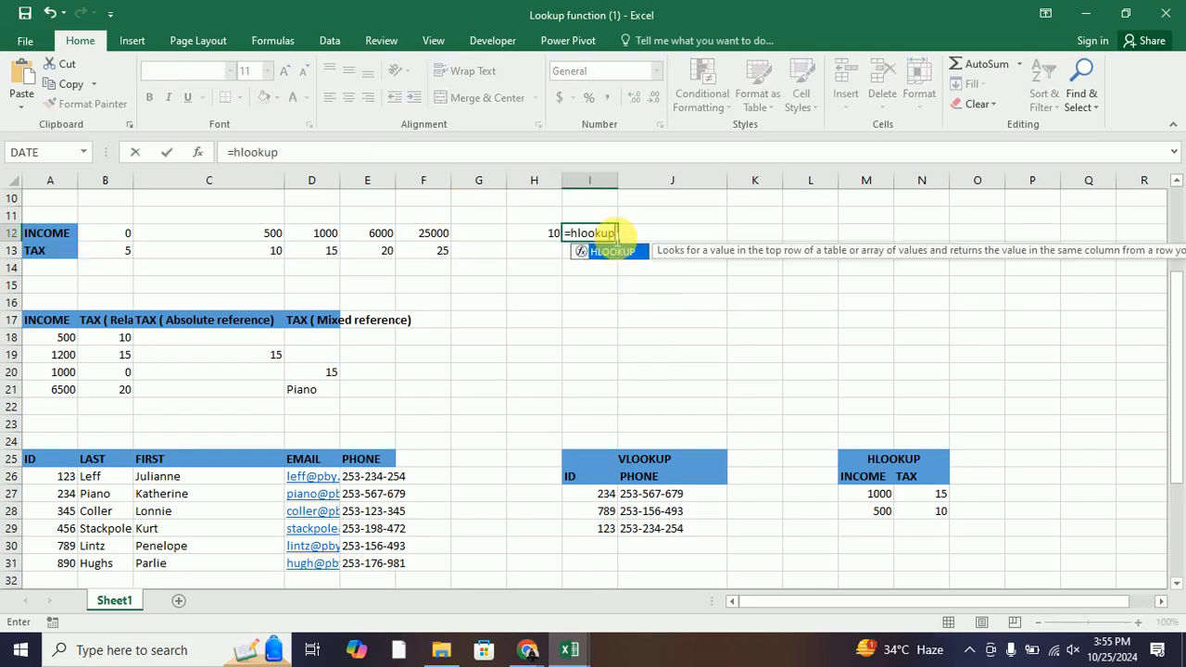
pyautogui.write('(2000')
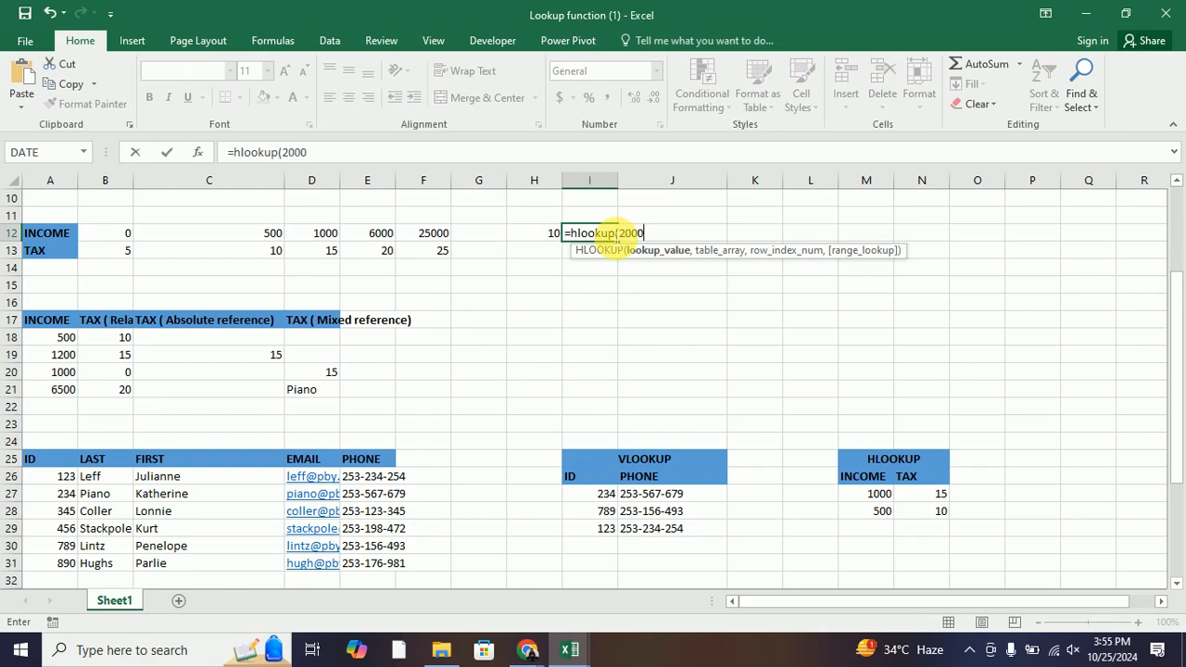
pyautogui.write(',')
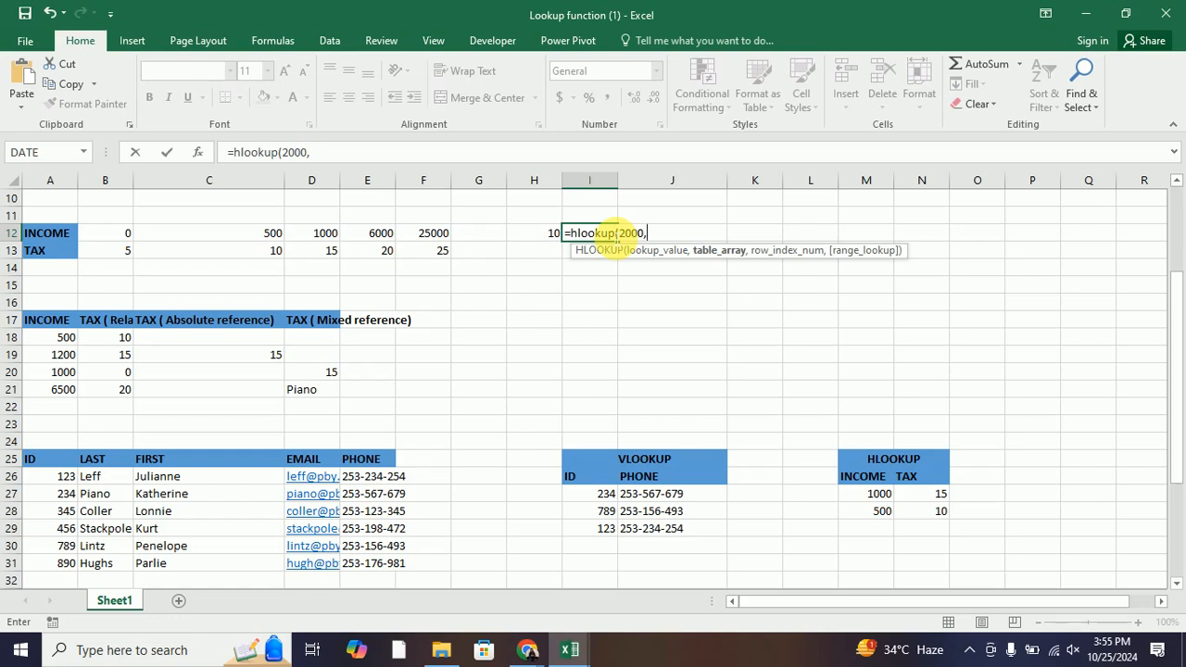
pyautogui.moveTo(93, 234); pyautogui.dragTo(431, 250)
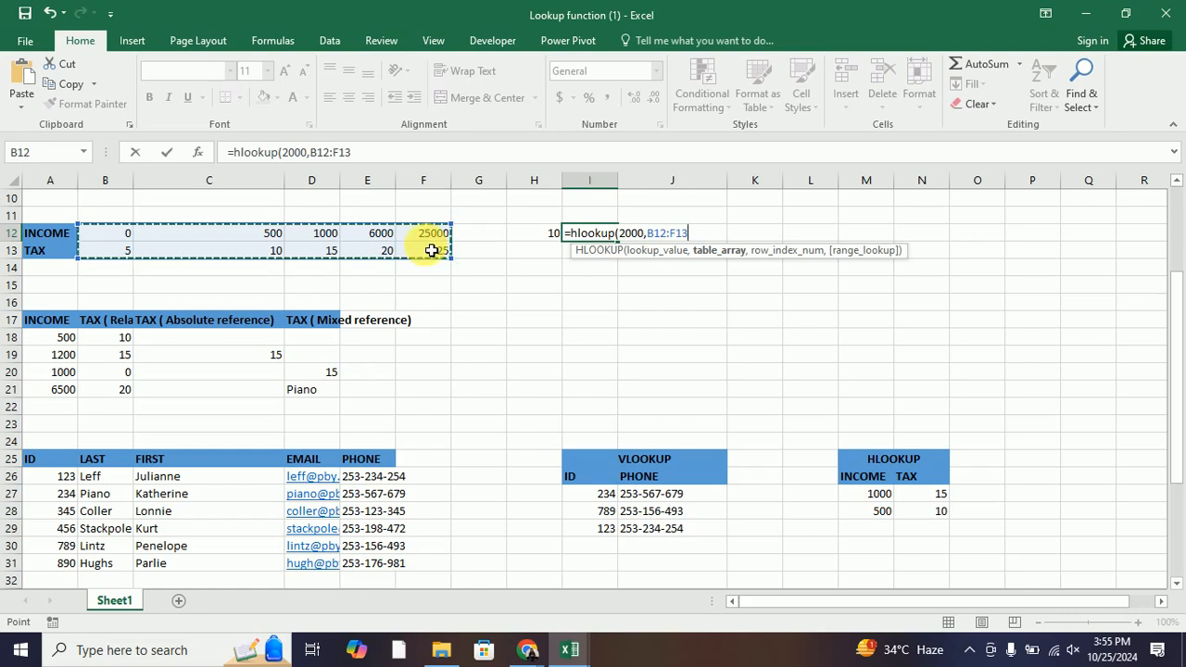
pyautogui.write(',')
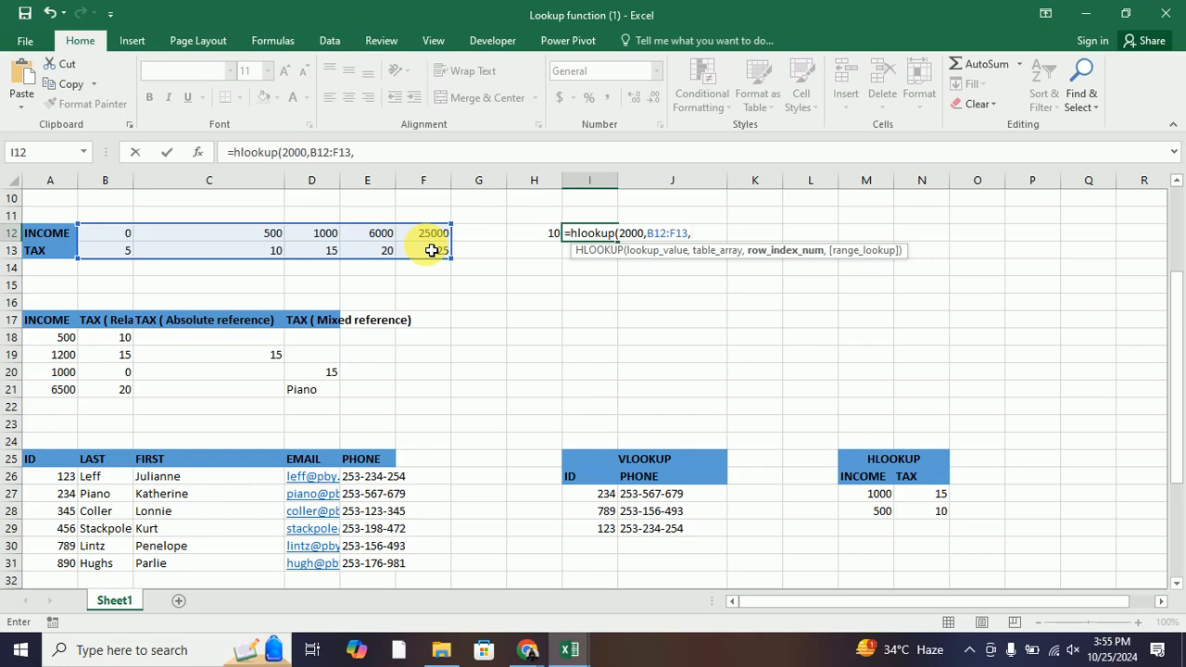
pyautogui.write('2)')
pyautogui.press('Return')
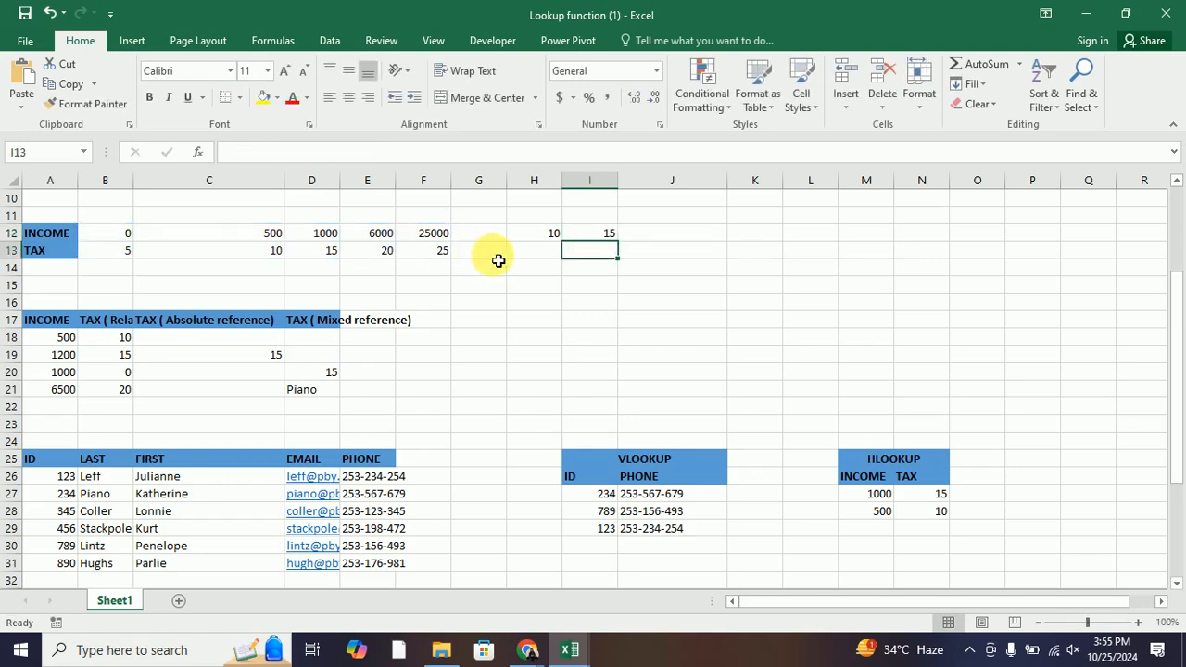
# Compare the HLOOKUP formula in I12 with the tax value in D13, beneath the 1000 income
pyautogui.click(592, 236)
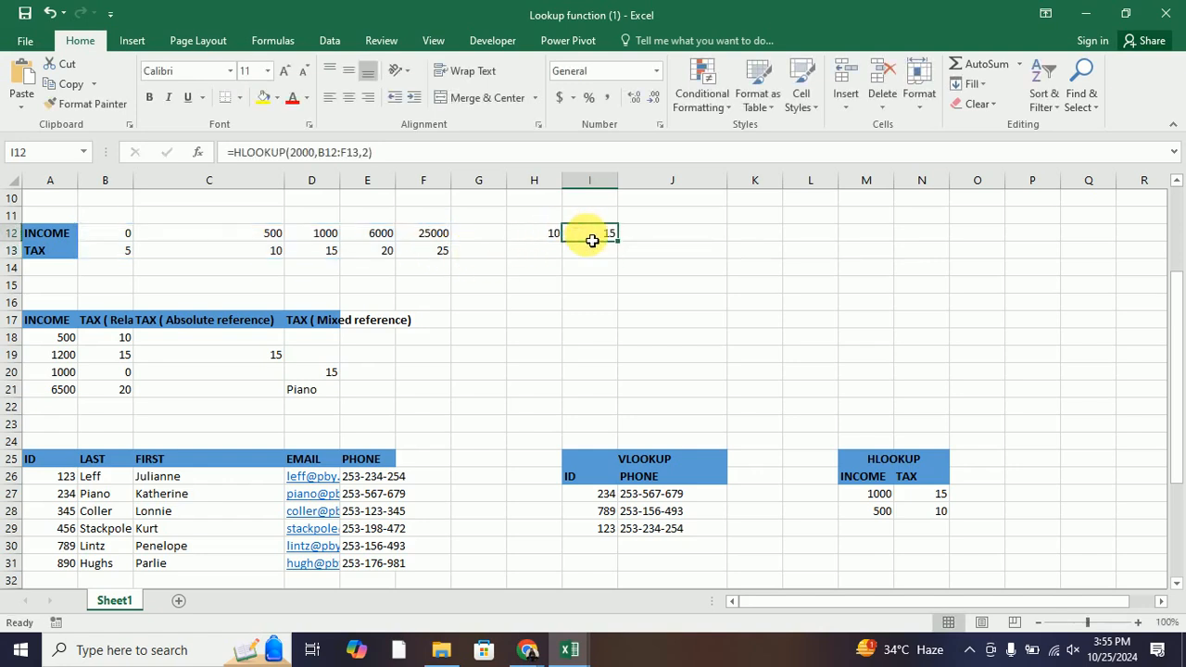
pyautogui.click(321, 258)
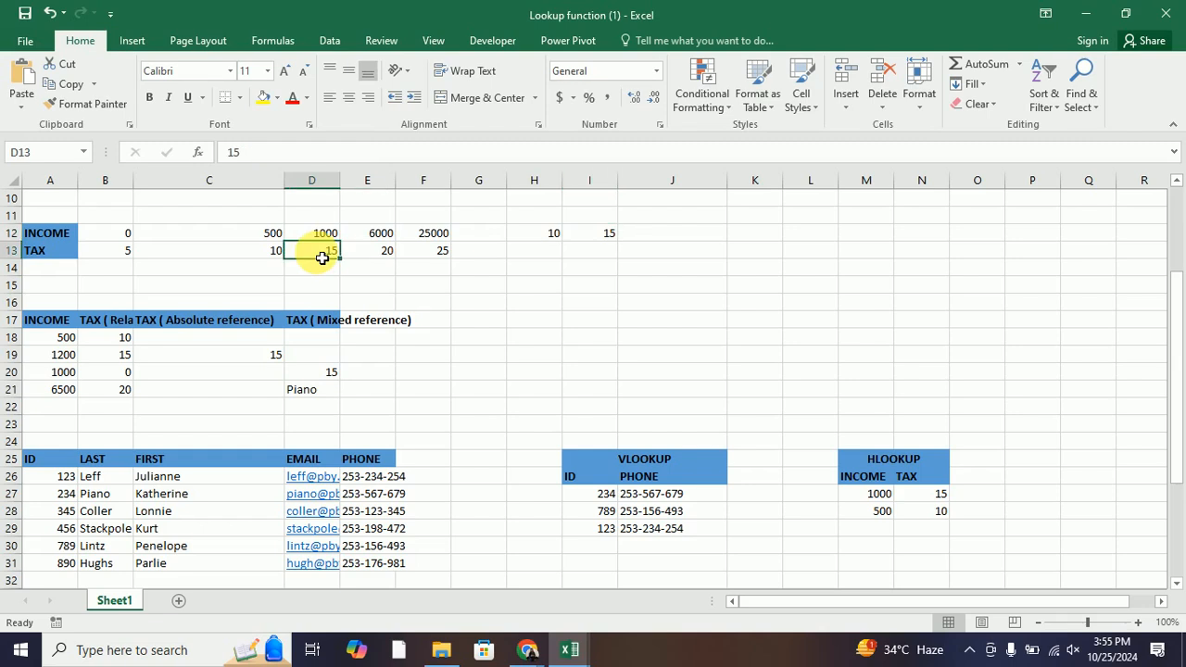
pyautogui.click(595, 233)
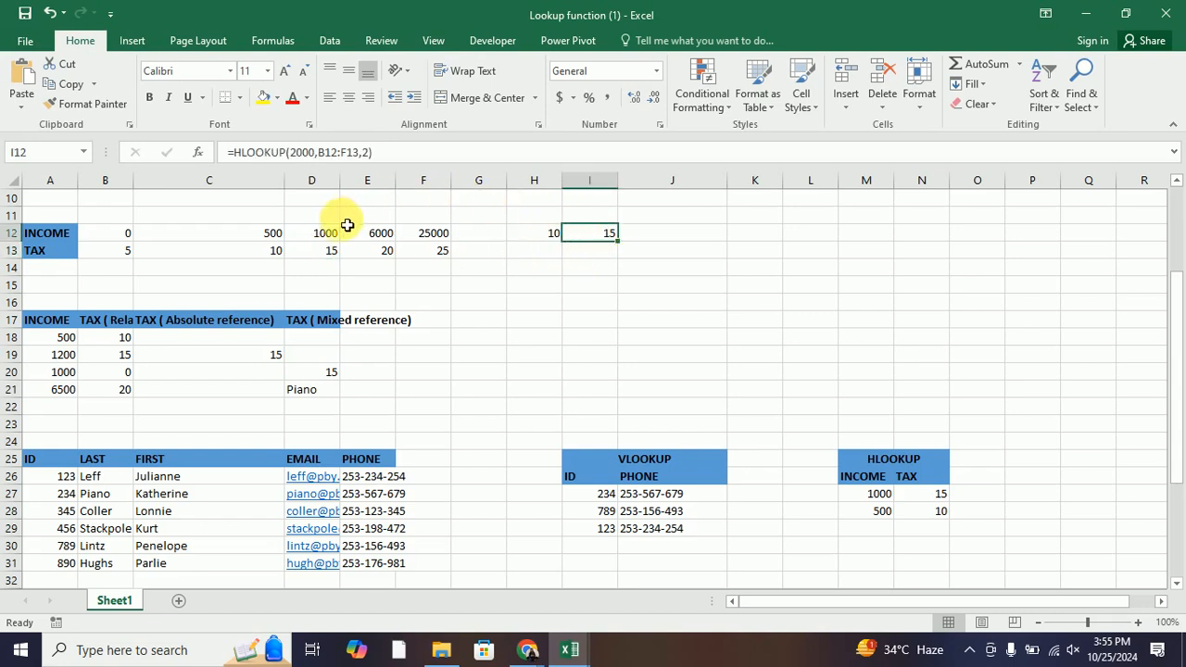
# Add FALSE as the range_lookup argument of the I12 HLOOKUP formula to require an exact match
pyautogui.moveTo(294, 153); pyautogui.dragTo(316, 154)
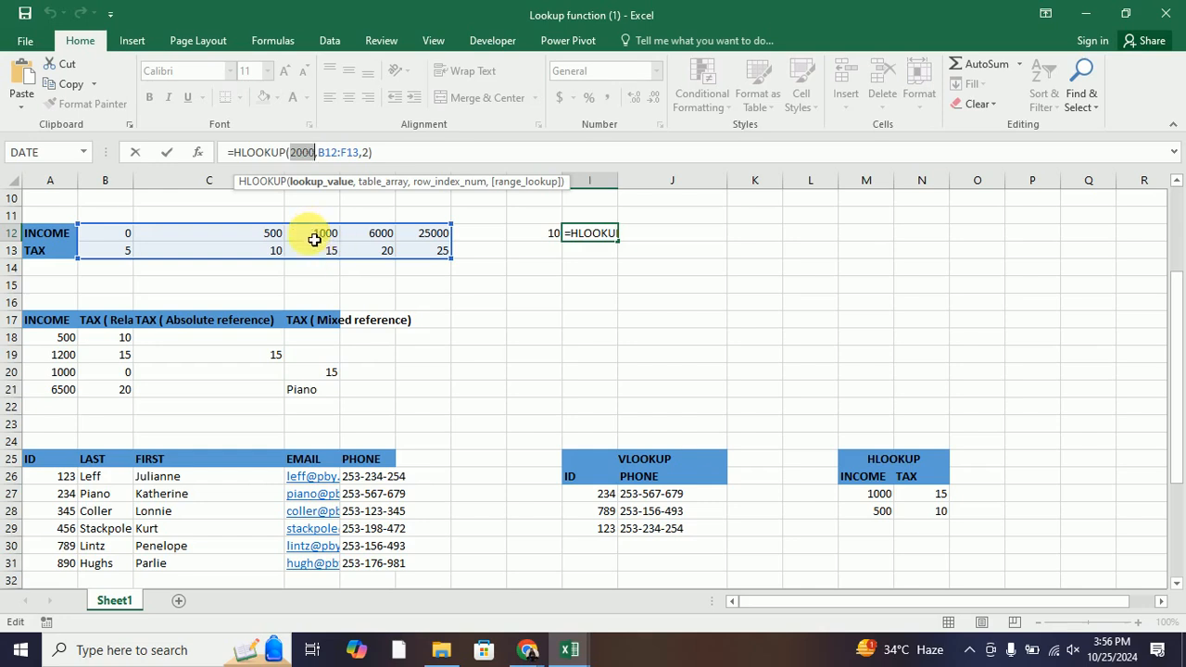
pyautogui.click(367, 152)
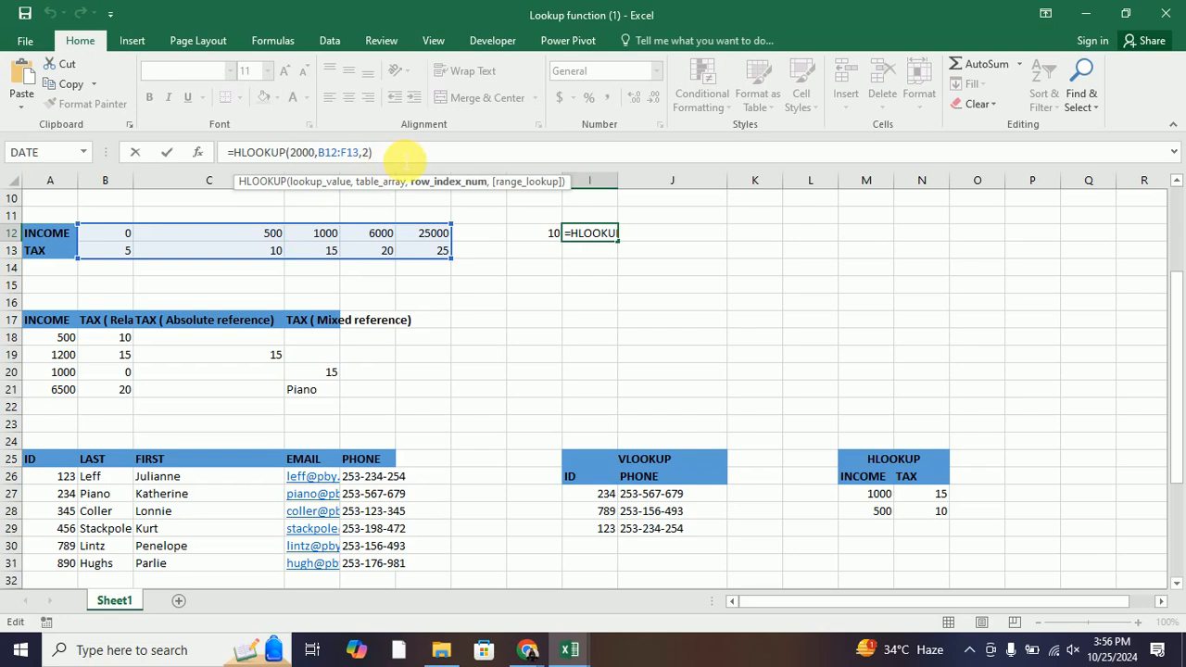
pyautogui.write(',')
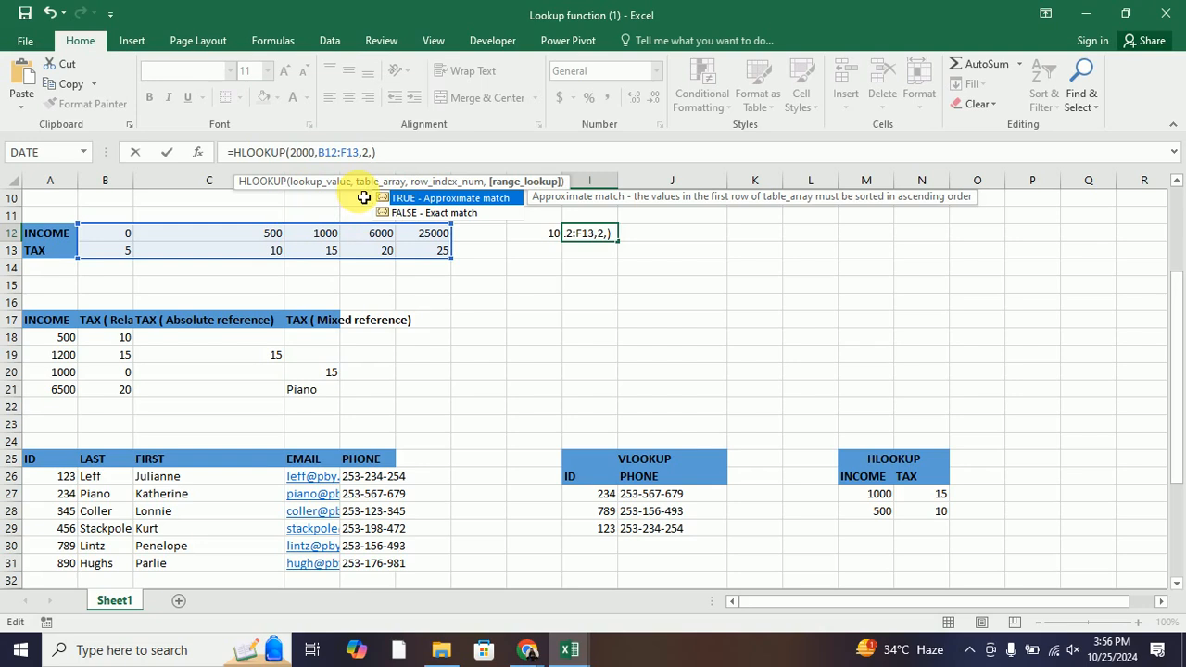
pyautogui.write('False')
pyautogui.press('Return')
# Change the range_lookup argument of the HLOOKUP formula in I12 to TRUE for an approximate match
pyautogui.click(588, 236)
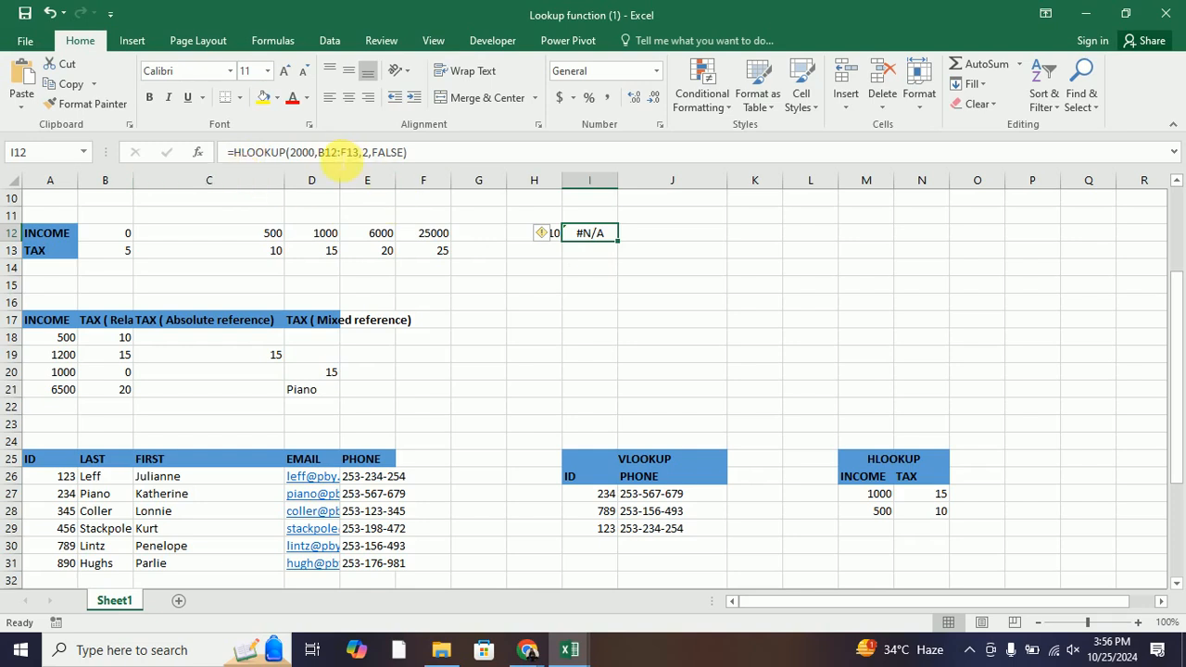
pyautogui.click(302, 153)
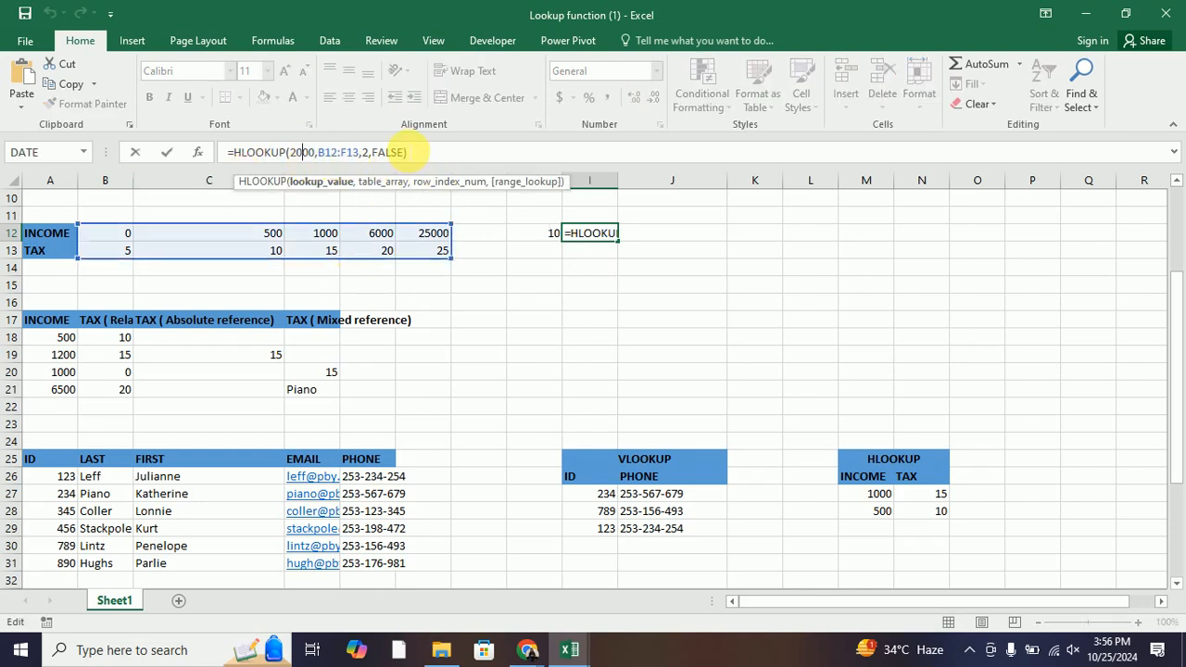
pyautogui.click(404, 153)
pyautogui.press('BackSpace')
pyautogui.press('BackSpace')
pyautogui.press('BackSpace')
pyautogui.press('BackSpace')
pyautogui.press('BackSpace')
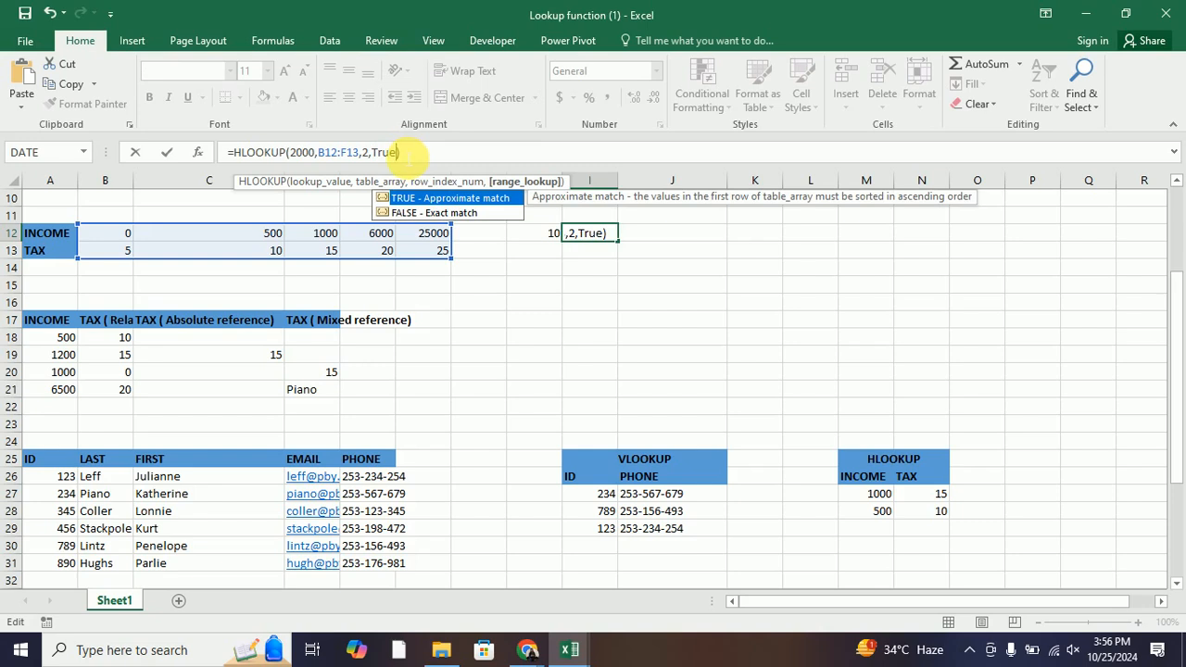
pyautogui.press('Return')
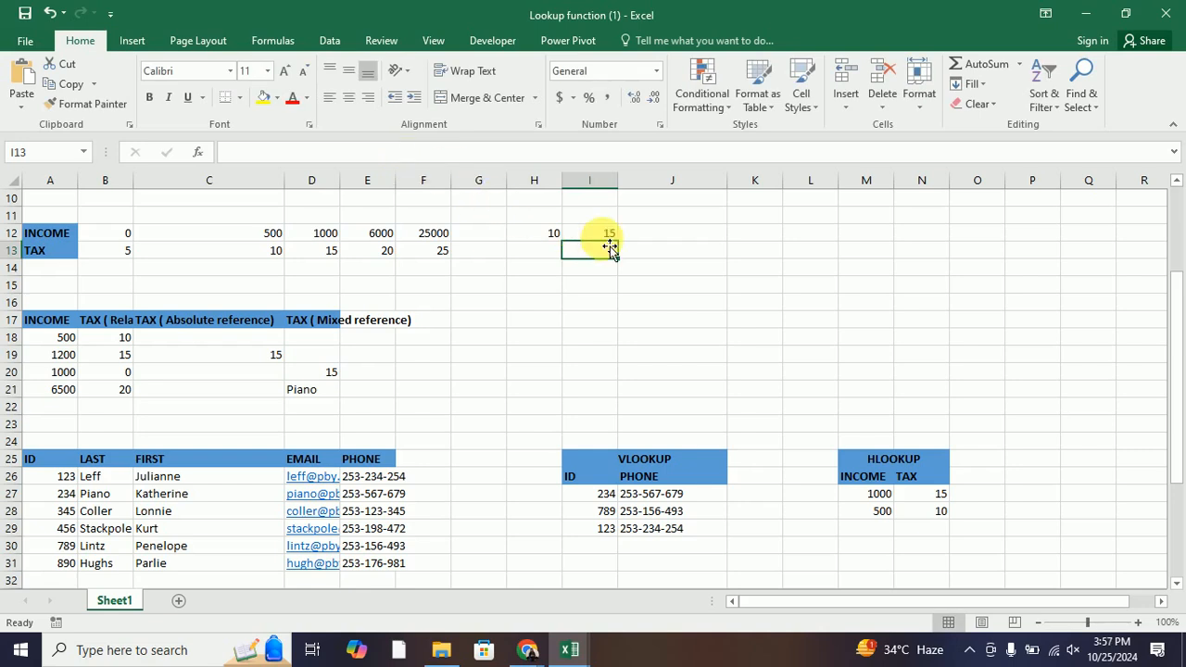
# Examine the I12 formula against the INCOME and TAX table in A12:F13, including its row headings and the 1000 income column
pyautogui.click(605, 234)
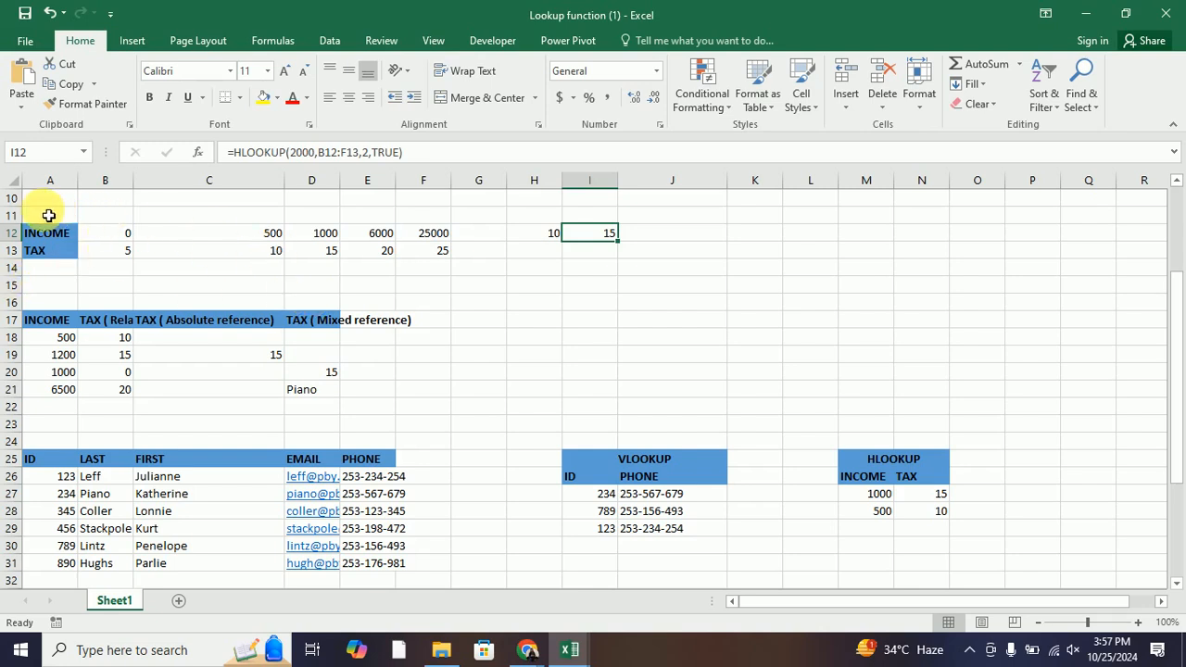
pyautogui.moveTo(48, 212); pyautogui.dragTo(444, 271)
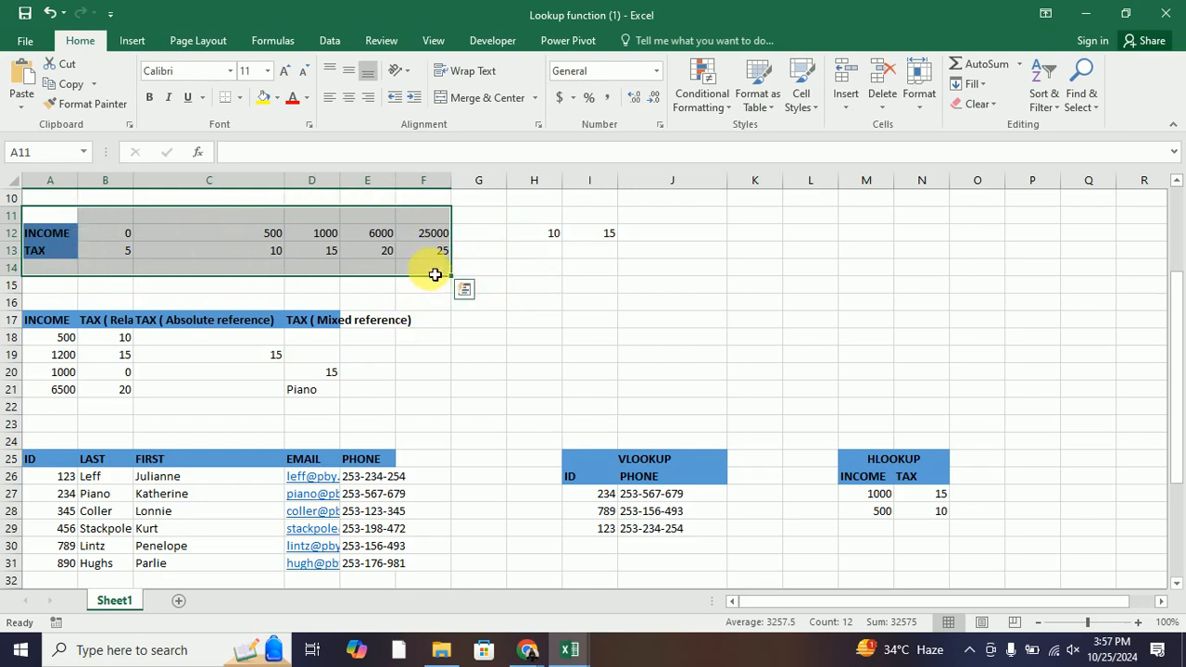
pyautogui.click(50, 232)
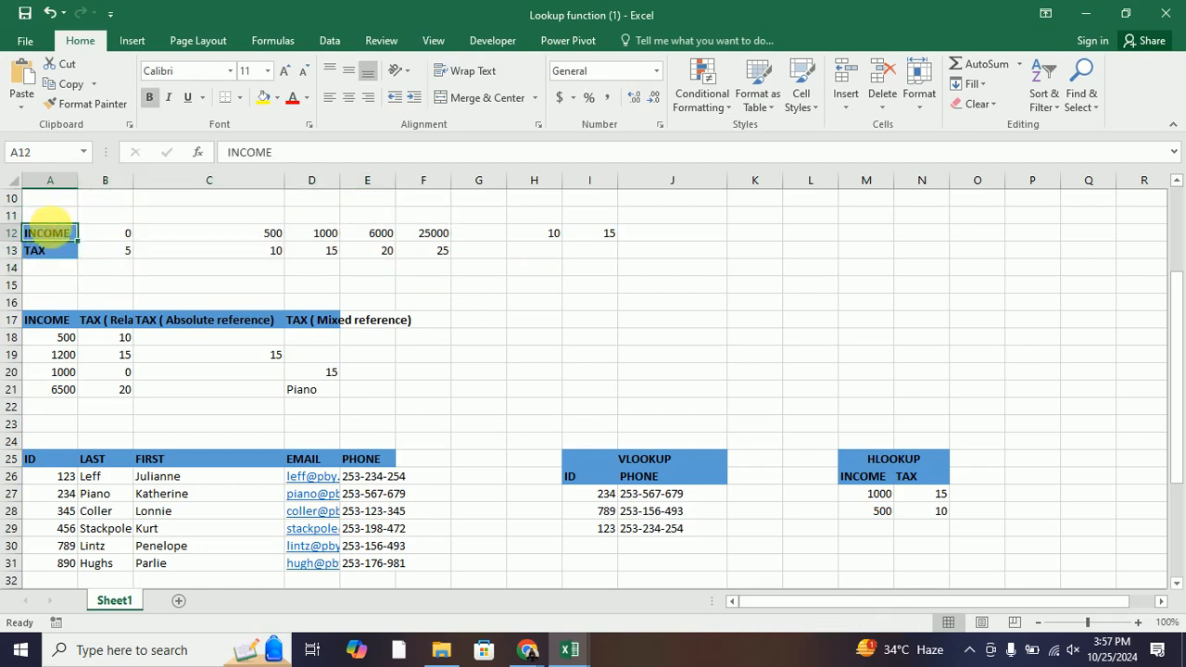
pyautogui.moveTo(52, 216); pyautogui.dragTo(56, 280)
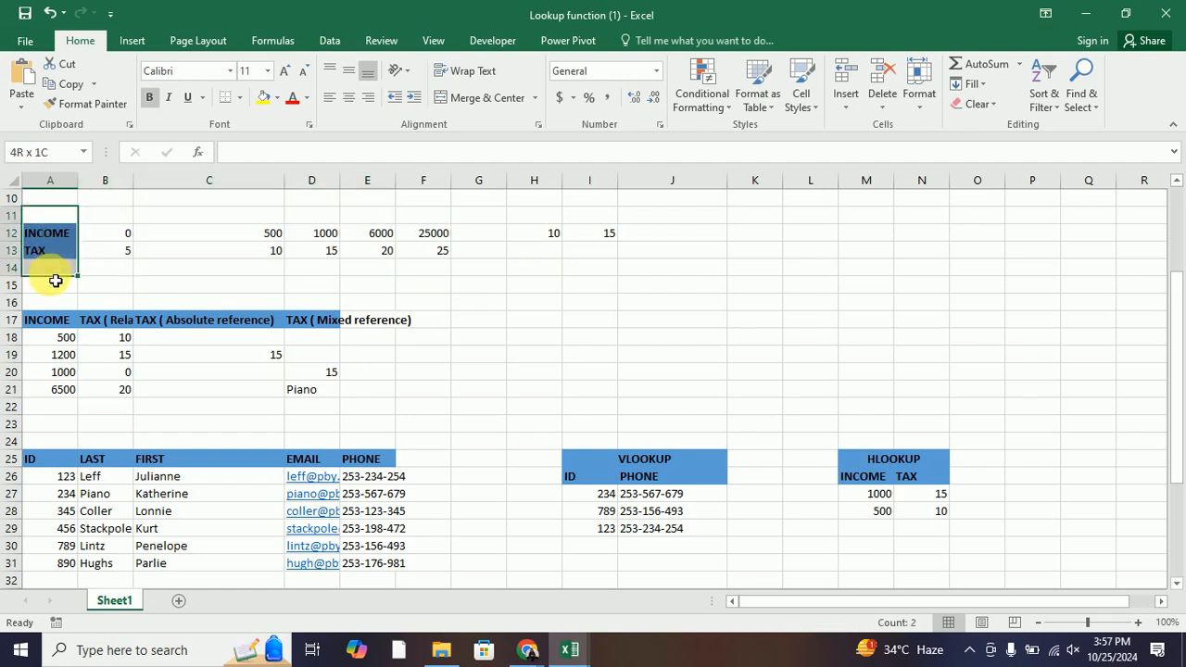
pyautogui.moveTo(102, 214); pyautogui.dragTo(432, 225)
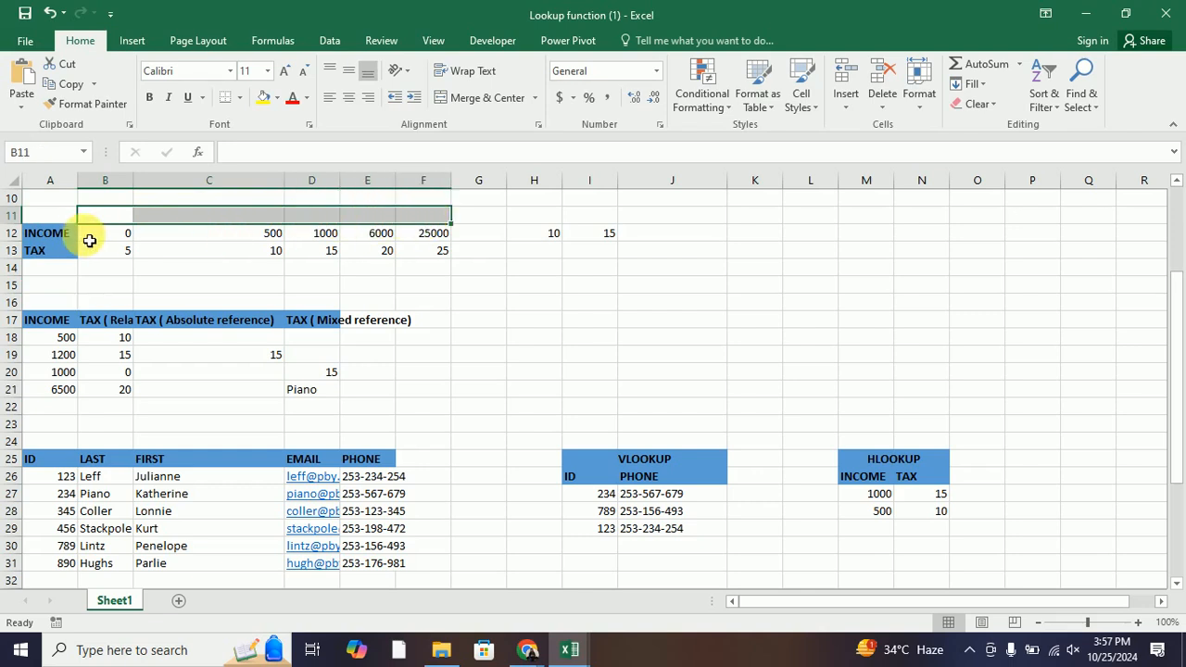
pyautogui.moveTo(43, 214); pyautogui.dragTo(52, 275)
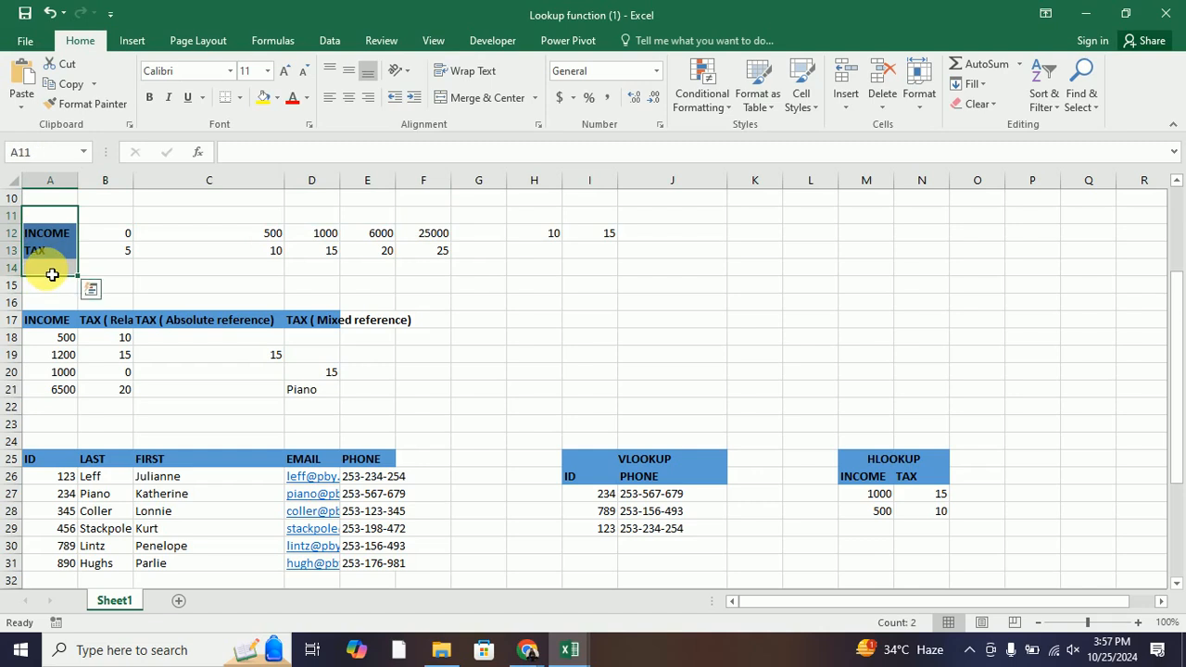
pyautogui.click(315, 235)
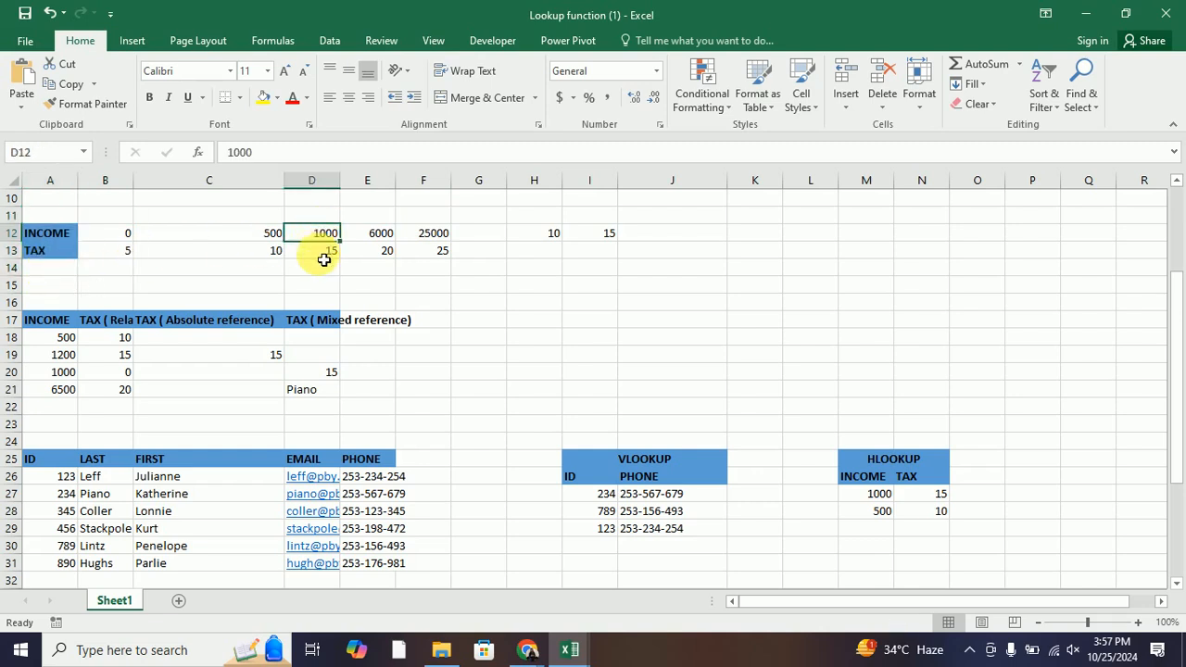
pyautogui.click(323, 256)
pyautogui.moveTo(37, 217); pyautogui.dragTo(427, 276)
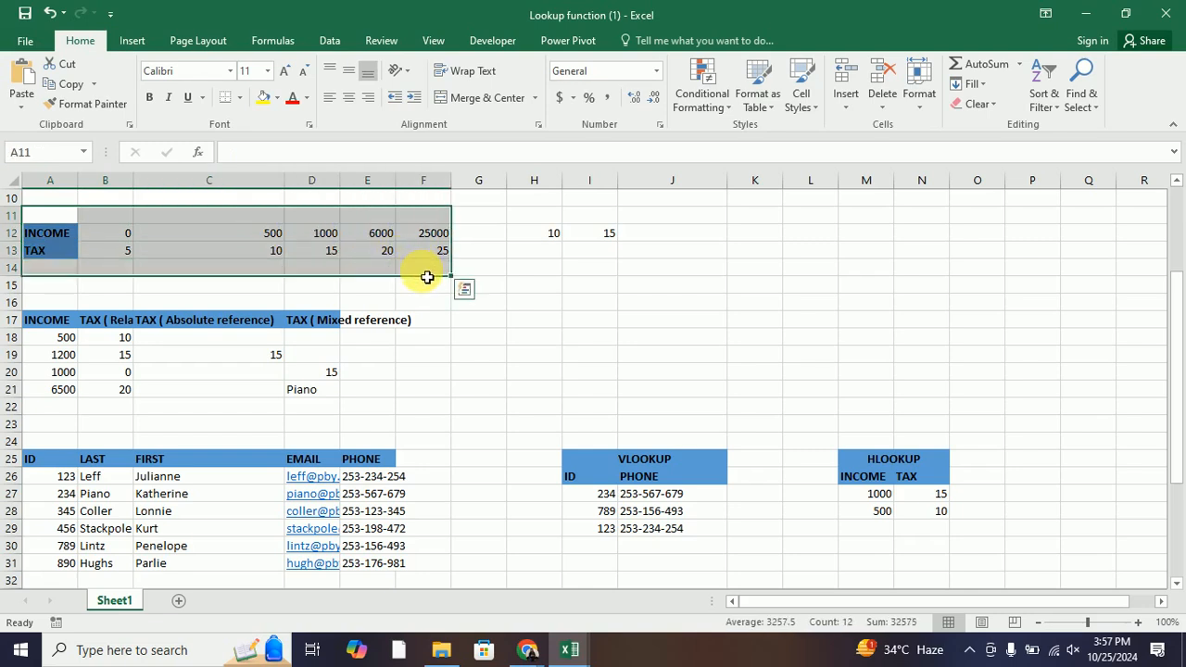
# Make the table reference in the H12 HLOOKUP formula absolute as $B$12:$F$13
pyautogui.click(548, 233)
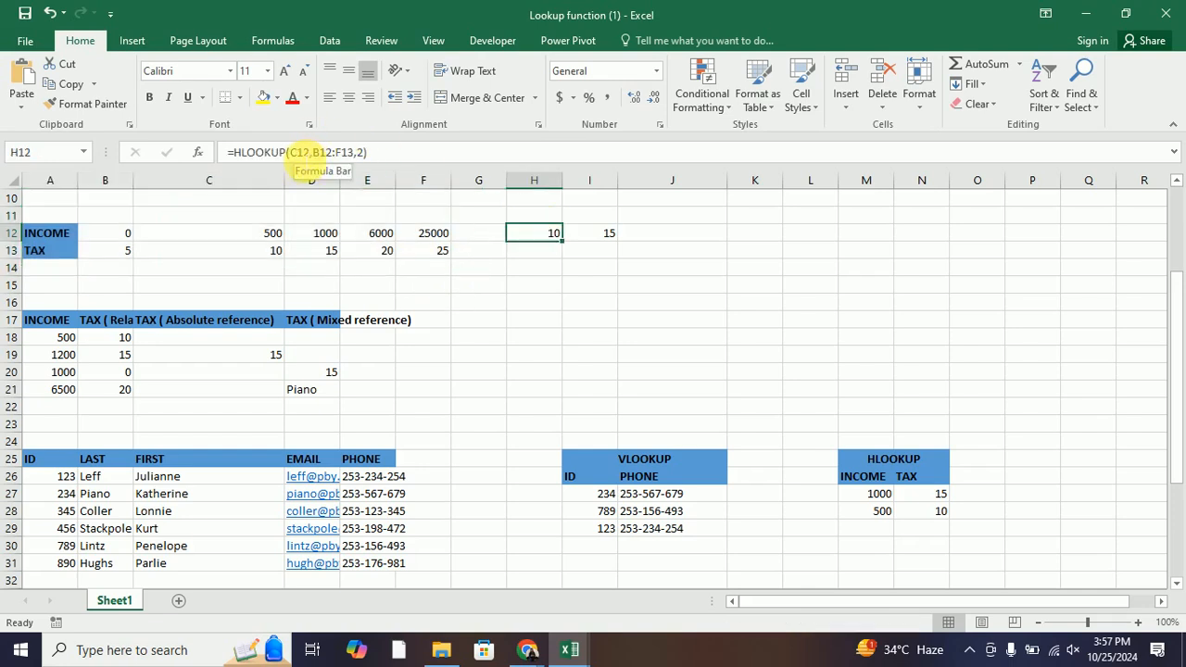
pyautogui.doubleClick(305, 152)
pyautogui.click(319, 152)
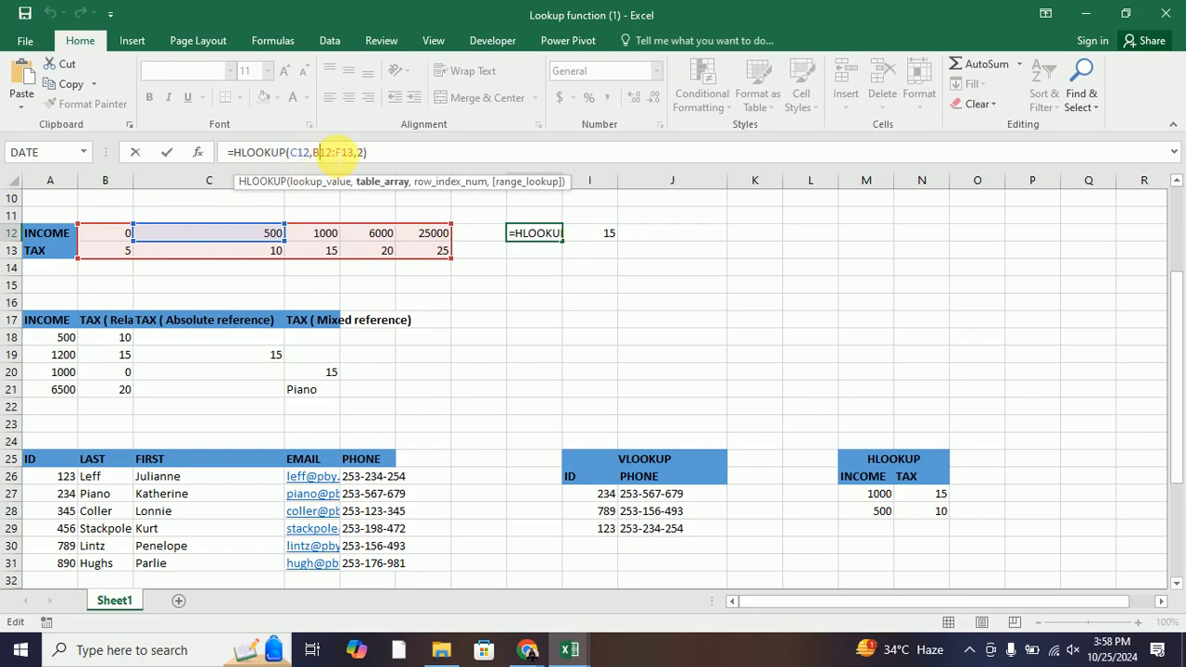
pyautogui.click(315, 153)
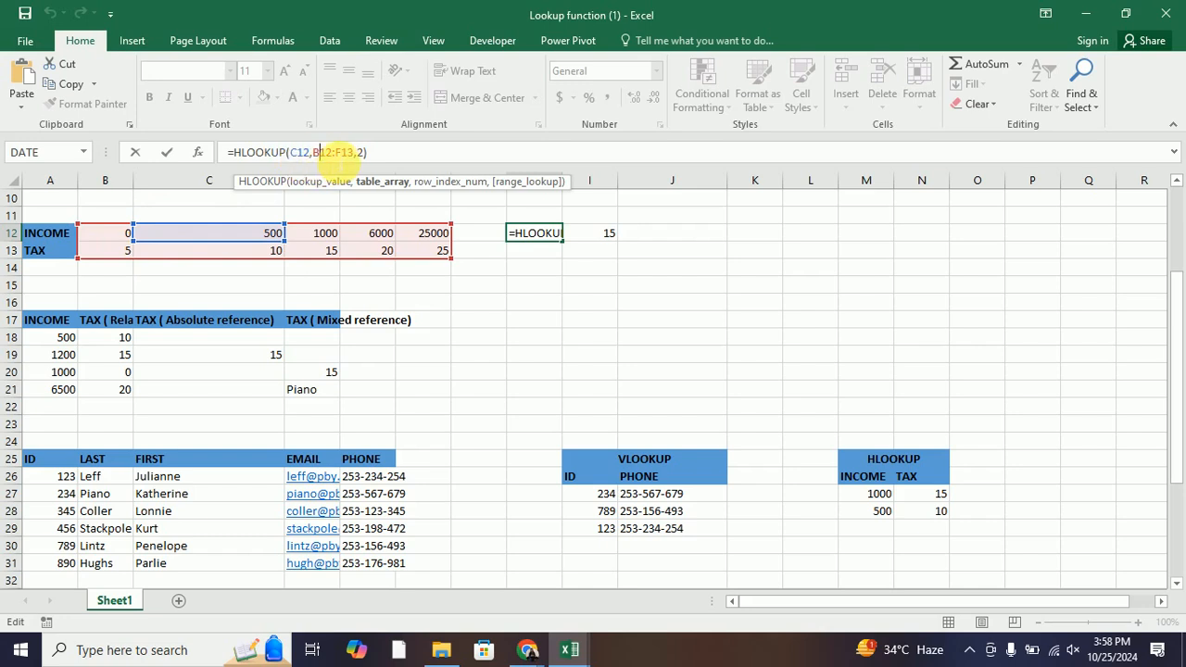
pyautogui.press('F4')
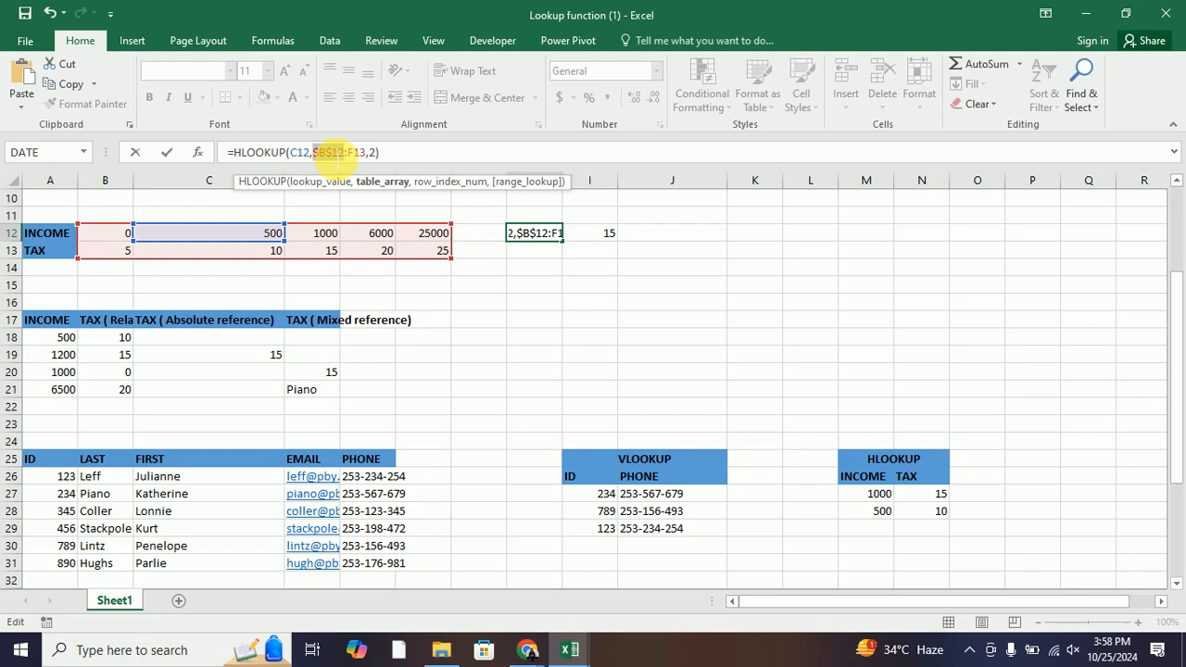
pyautogui.click(354, 153)
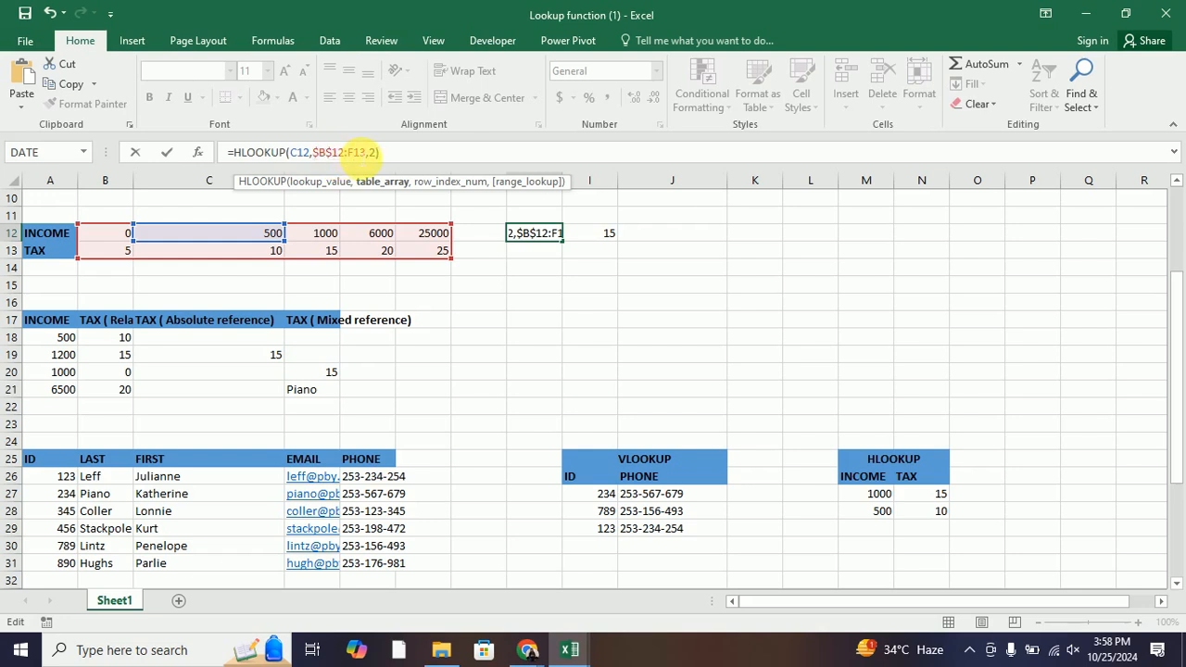
pyautogui.press('F4')
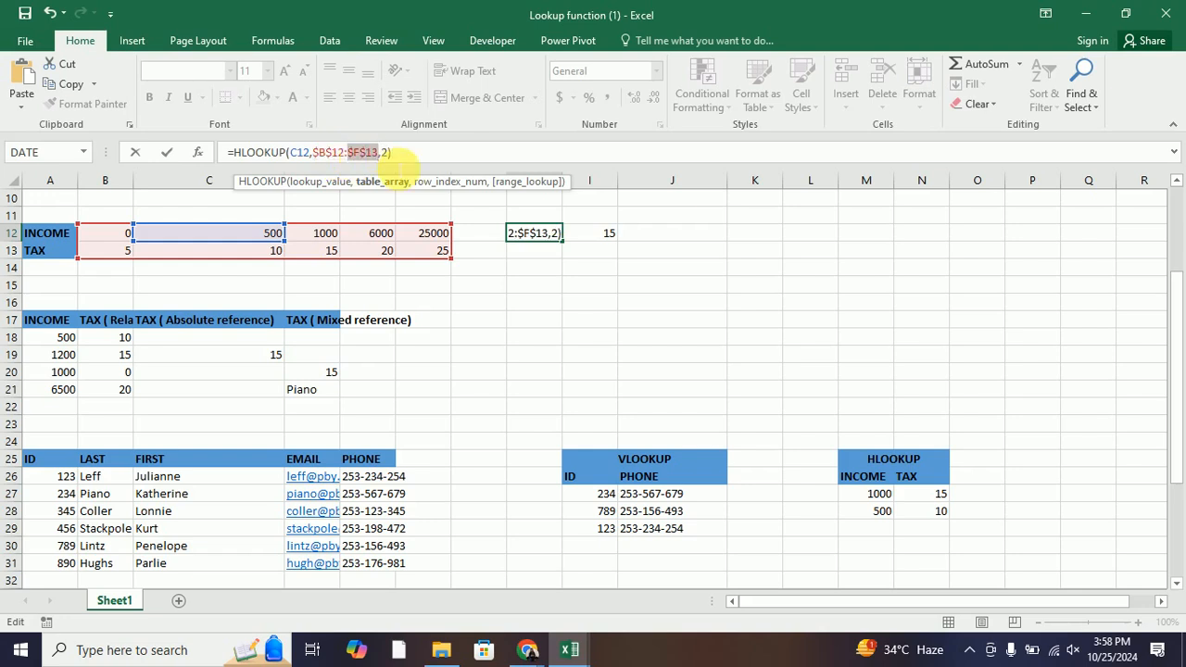
pyautogui.click(437, 155)
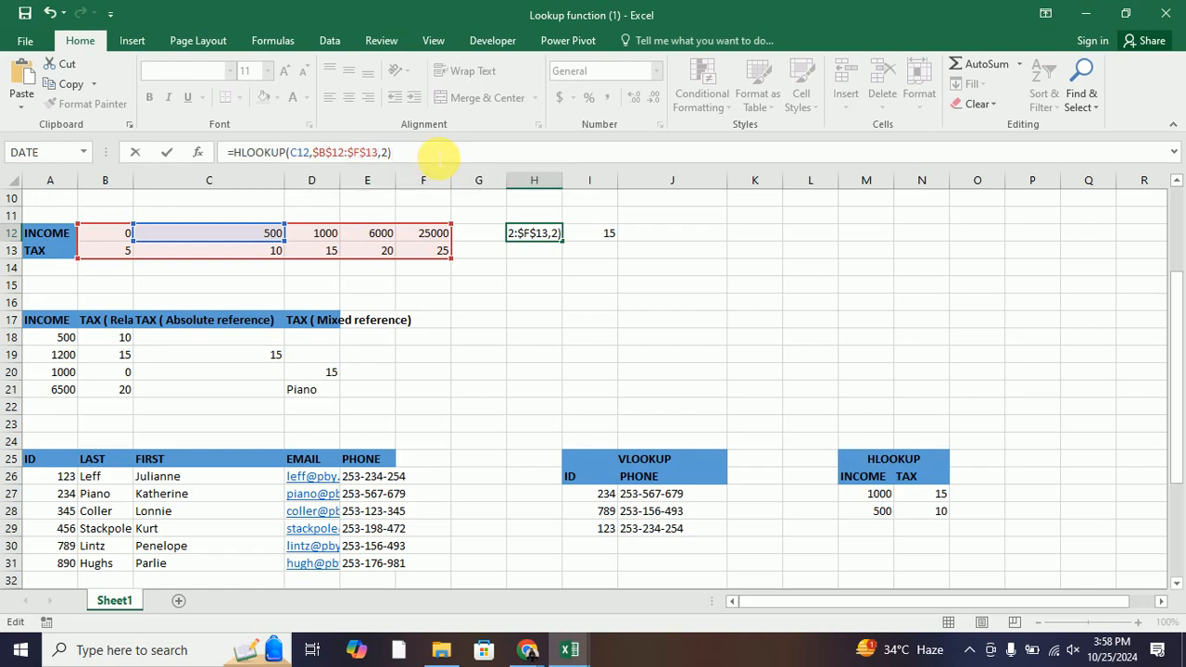
pyautogui.press('Return')
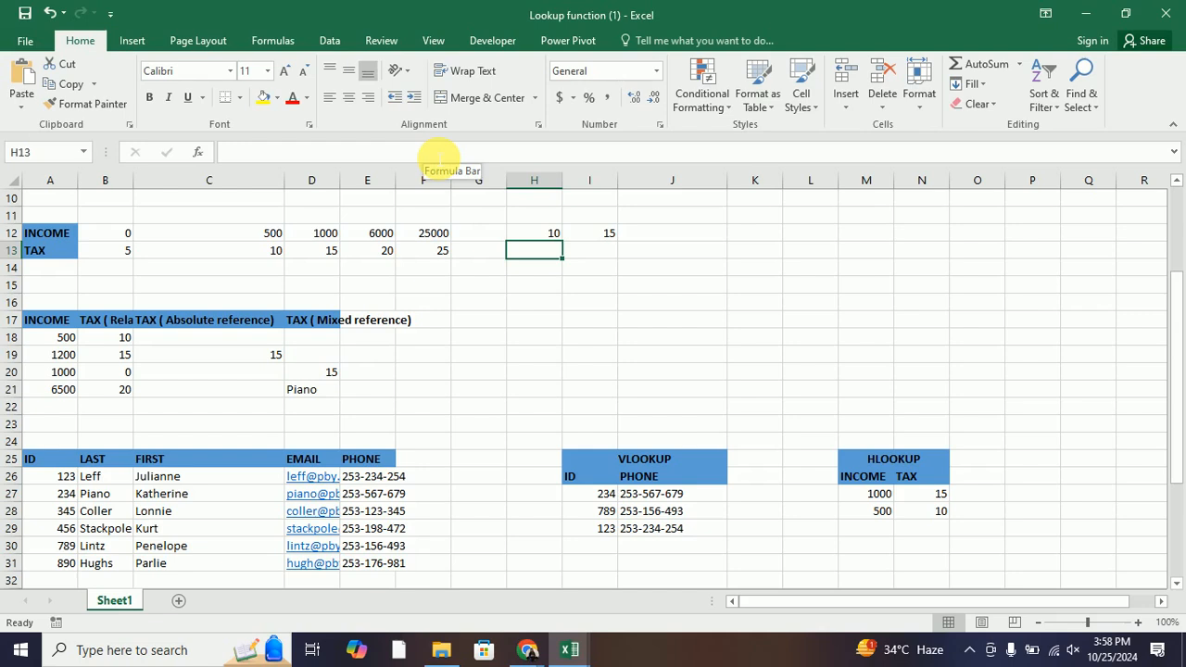
# Review the contact table in A25:E31 with its ID, name, email and phone columns, and the lookup tables beneath it
pyautogui.scroll(-2, 406, 358)
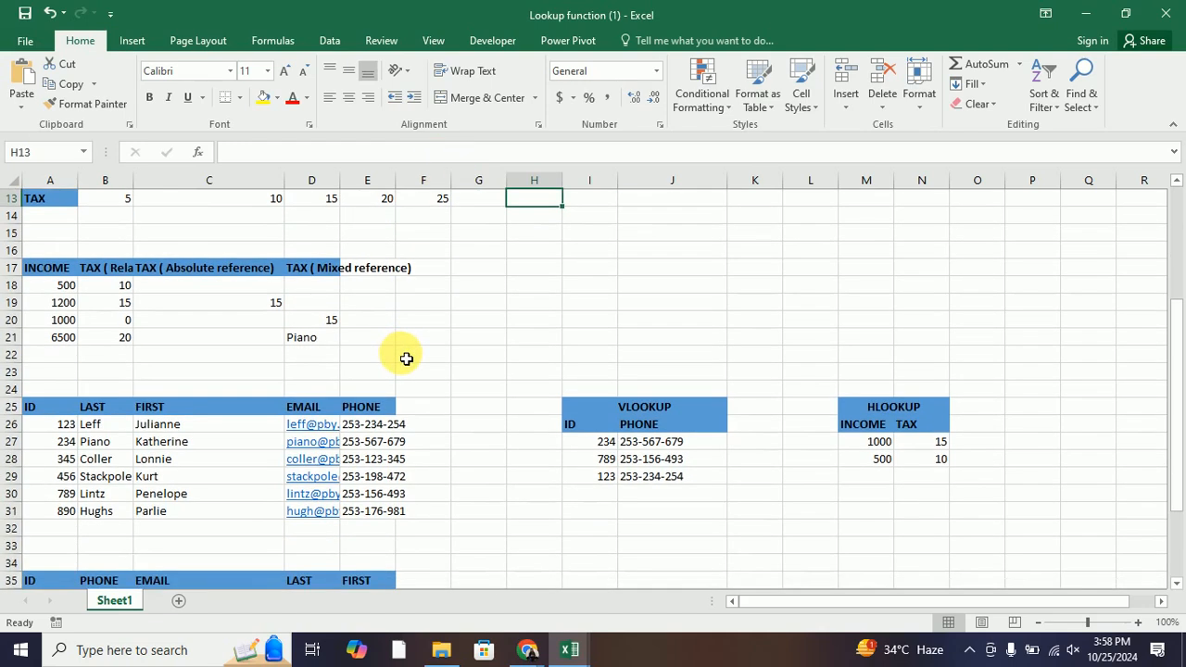
pyautogui.scroll(-1, 406, 359)
pyautogui.scroll(2, 405, 358)
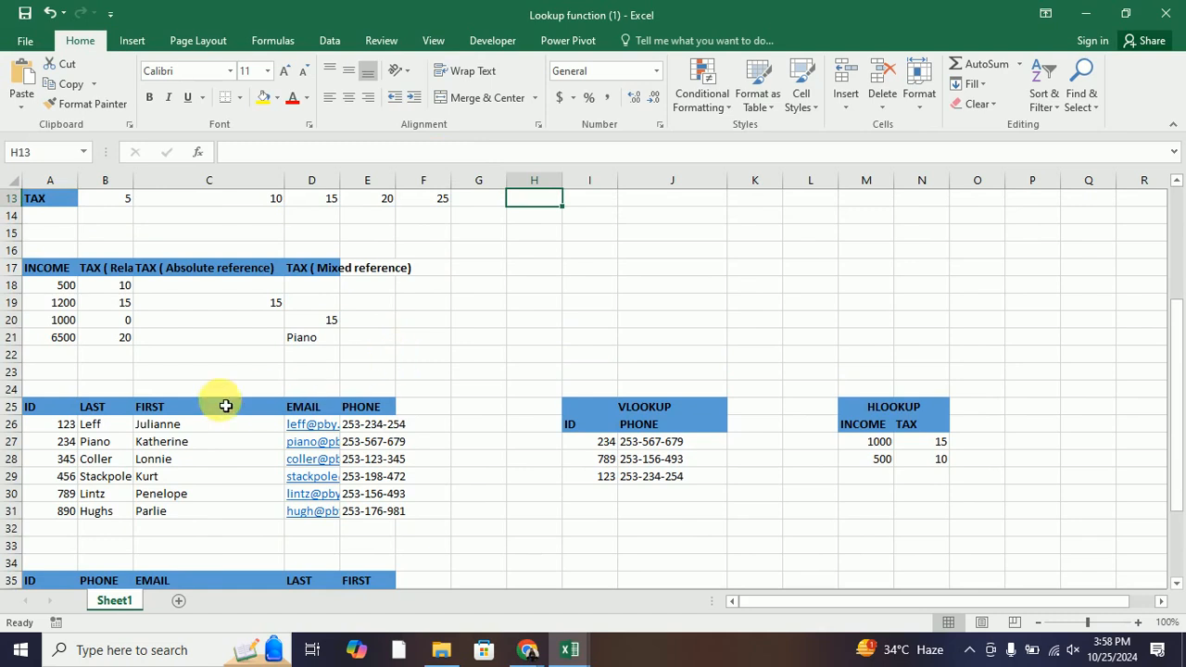
pyautogui.click(37, 394)
pyautogui.moveTo(37, 396)
pyautogui.mouseDown()
pyautogui.moveTo(416, 439)
pyautogui.moveTo(405, 537)
pyautogui.mouseUp()
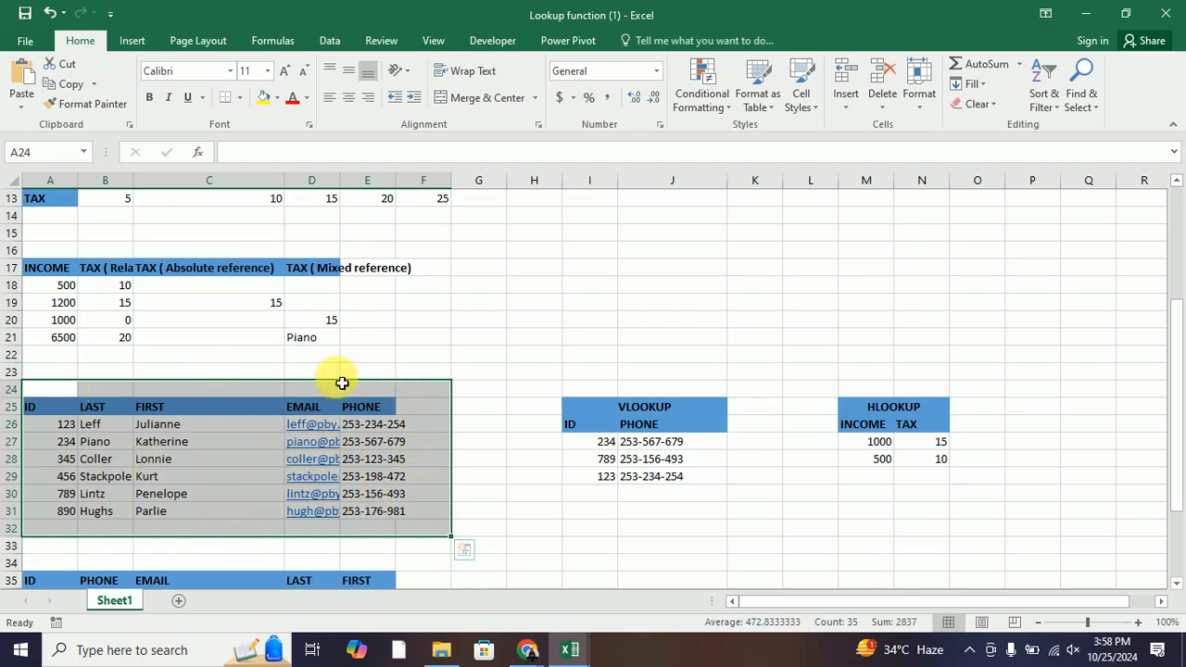
pyautogui.scroll(-1, 344, 410)
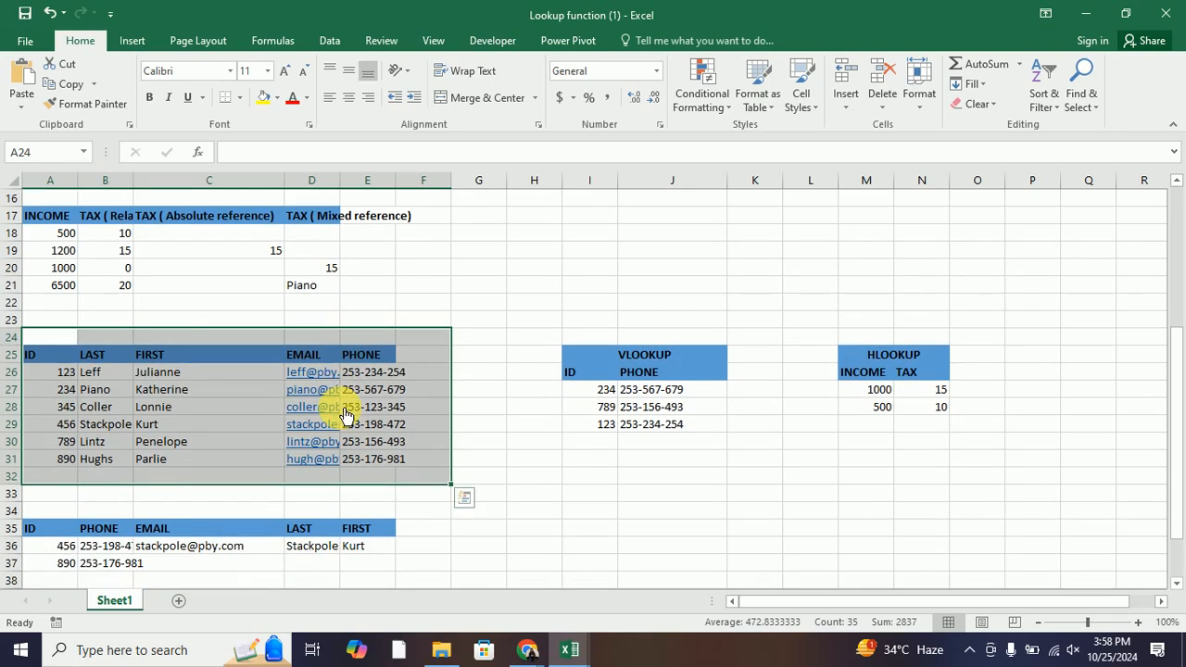
pyautogui.scroll(-2, 344, 414)
pyautogui.scroll(1, 344, 414)
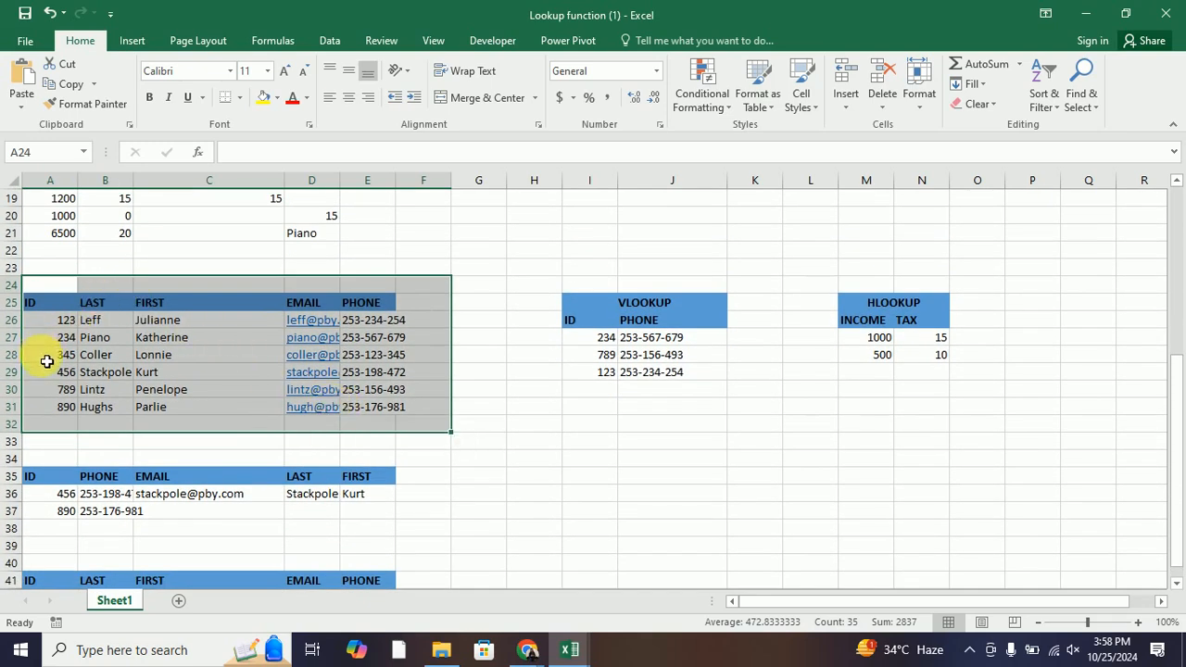
# Compare the ID in A27 with the lookup ID in I27, and trace the VLOOKUP formula in J27 to its A26:E31 table
pyautogui.click(69, 344)
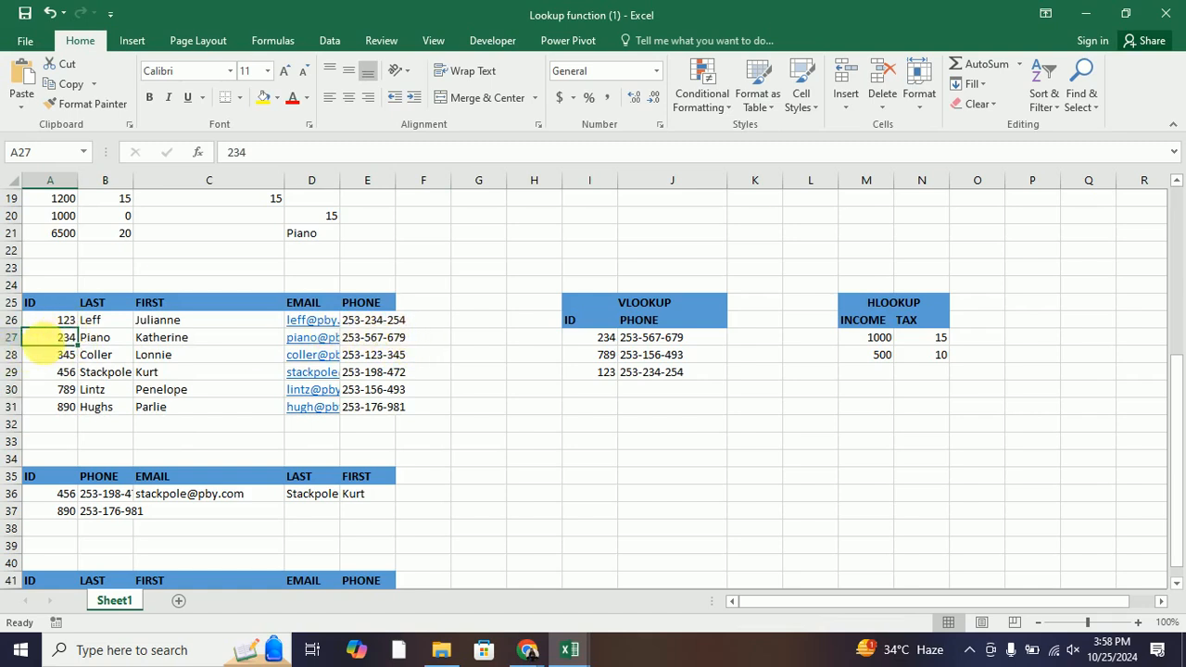
pyautogui.click(606, 341)
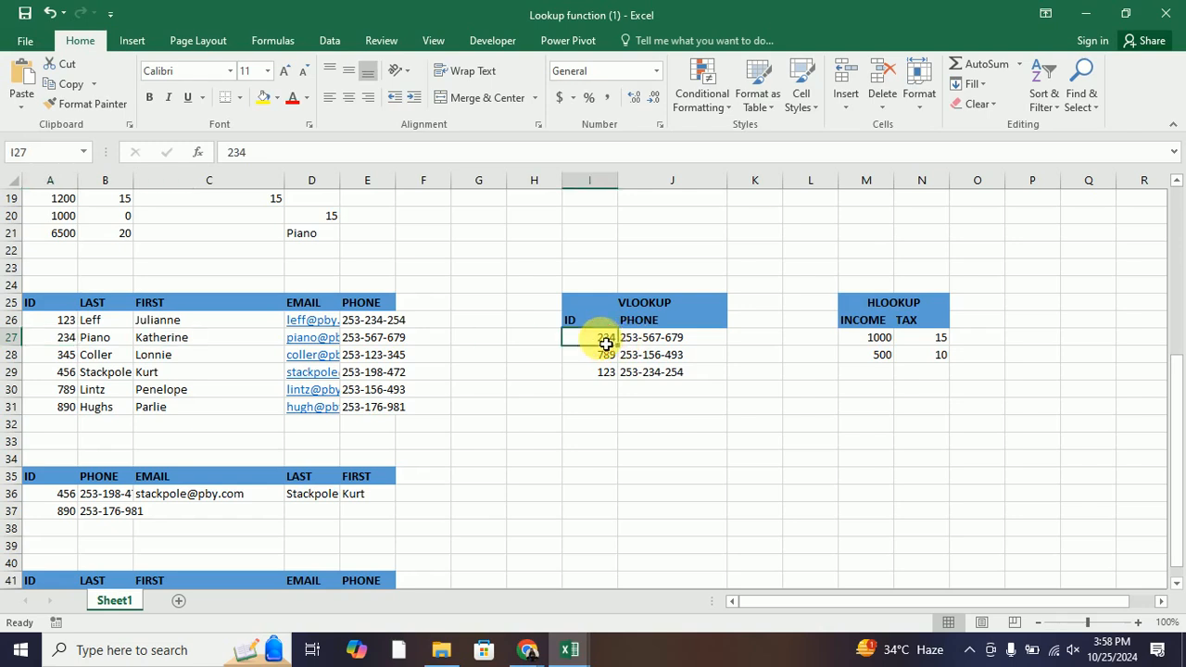
pyautogui.click(651, 343)
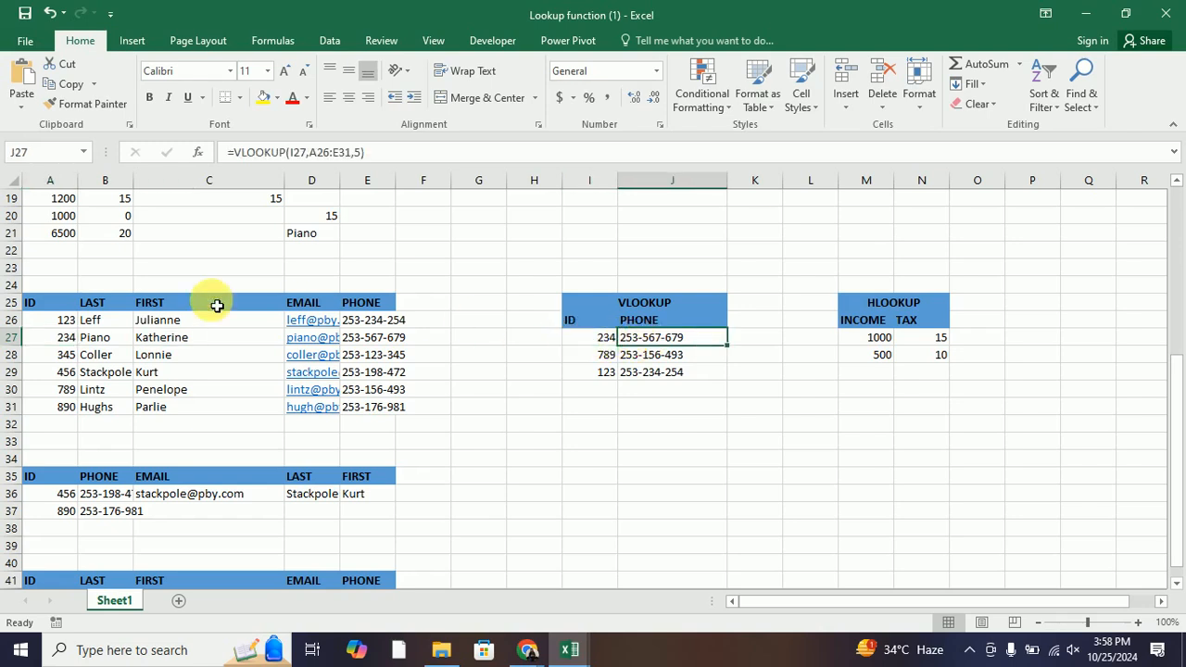
pyautogui.moveTo(32, 274); pyautogui.dragTo(410, 445)
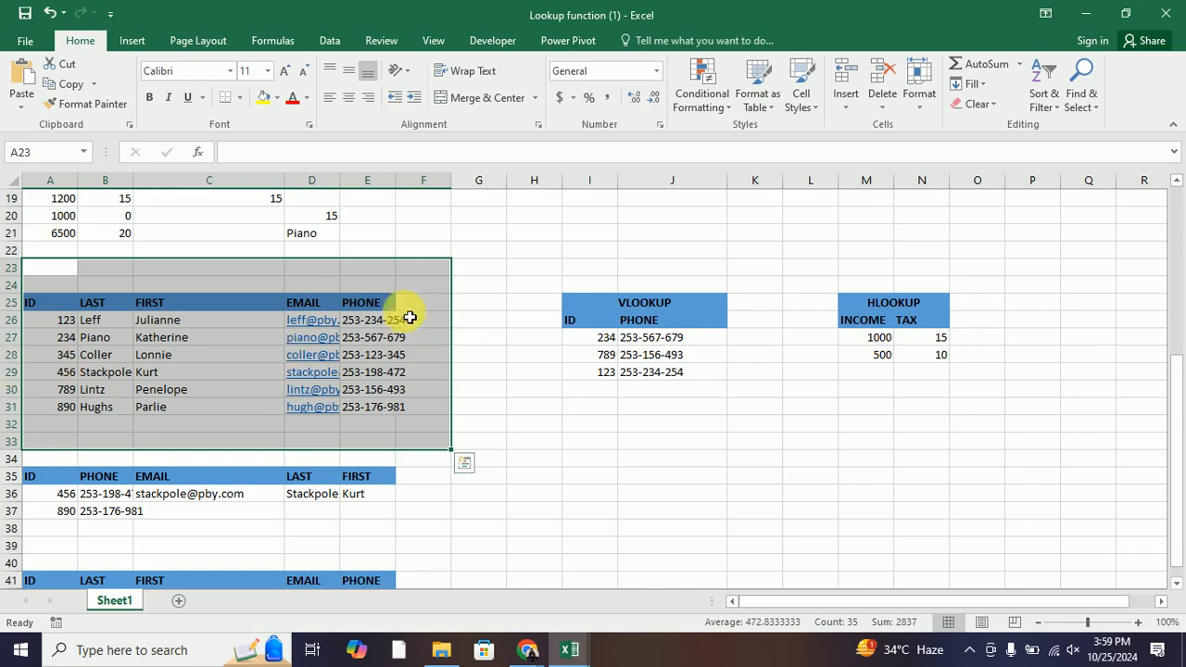
pyautogui.click(696, 438)
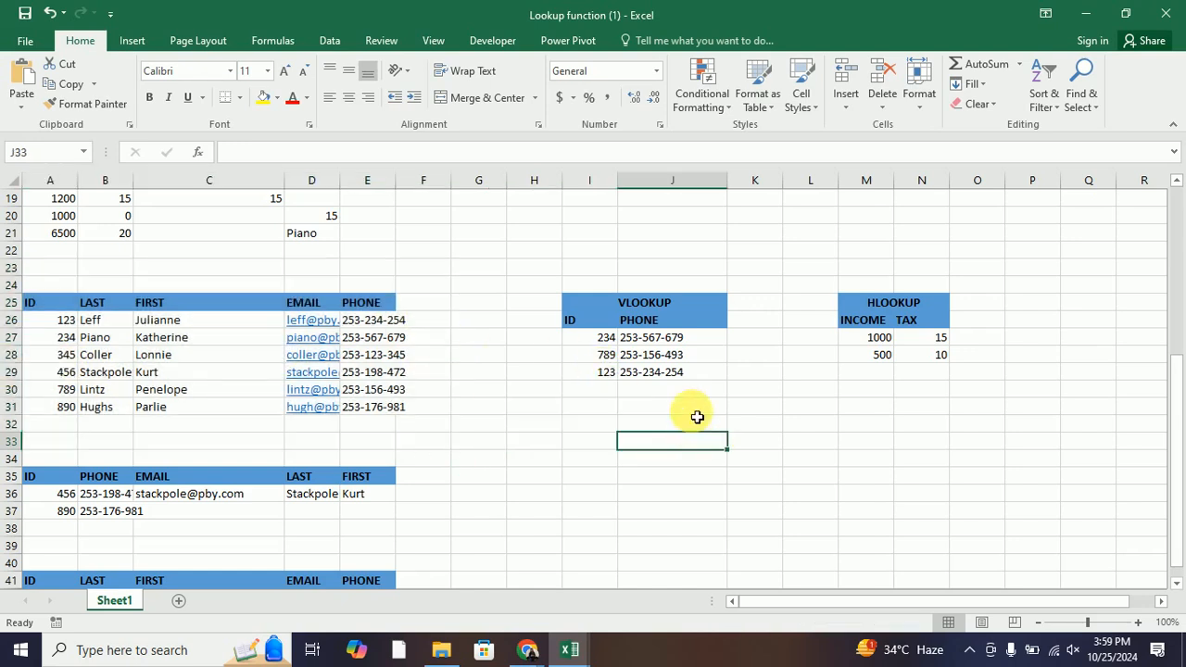
pyautogui.click(661, 340)
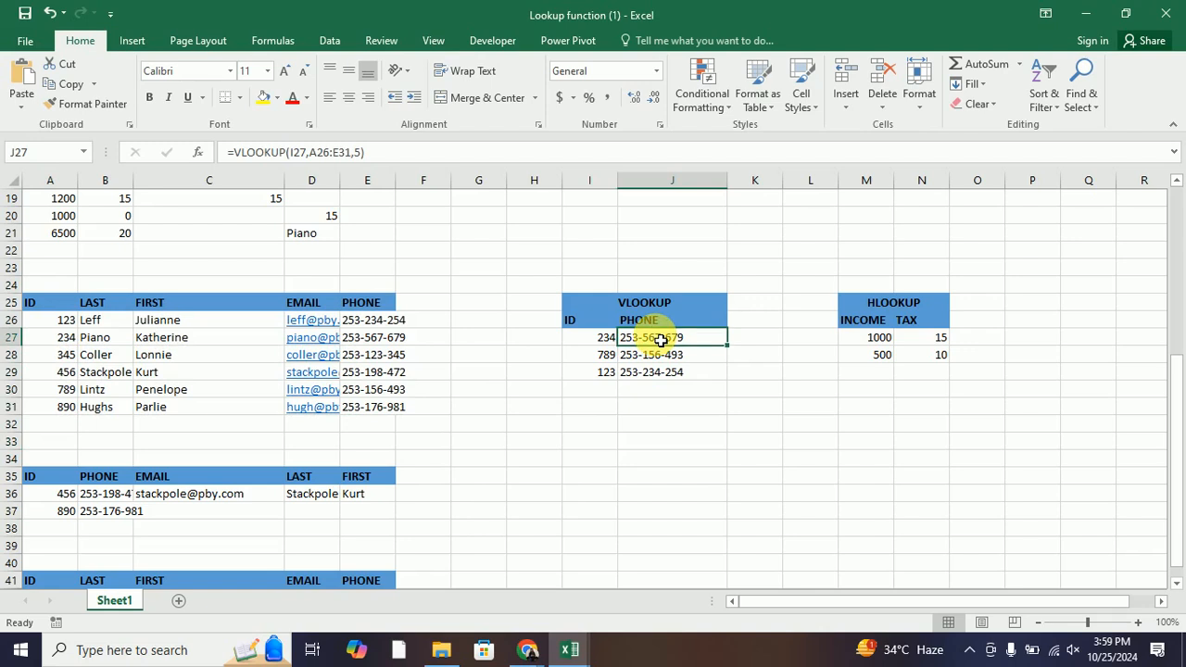
pyautogui.moveTo(472, 280); pyautogui.dragTo(471, 511)
pyautogui.click(50, 324)
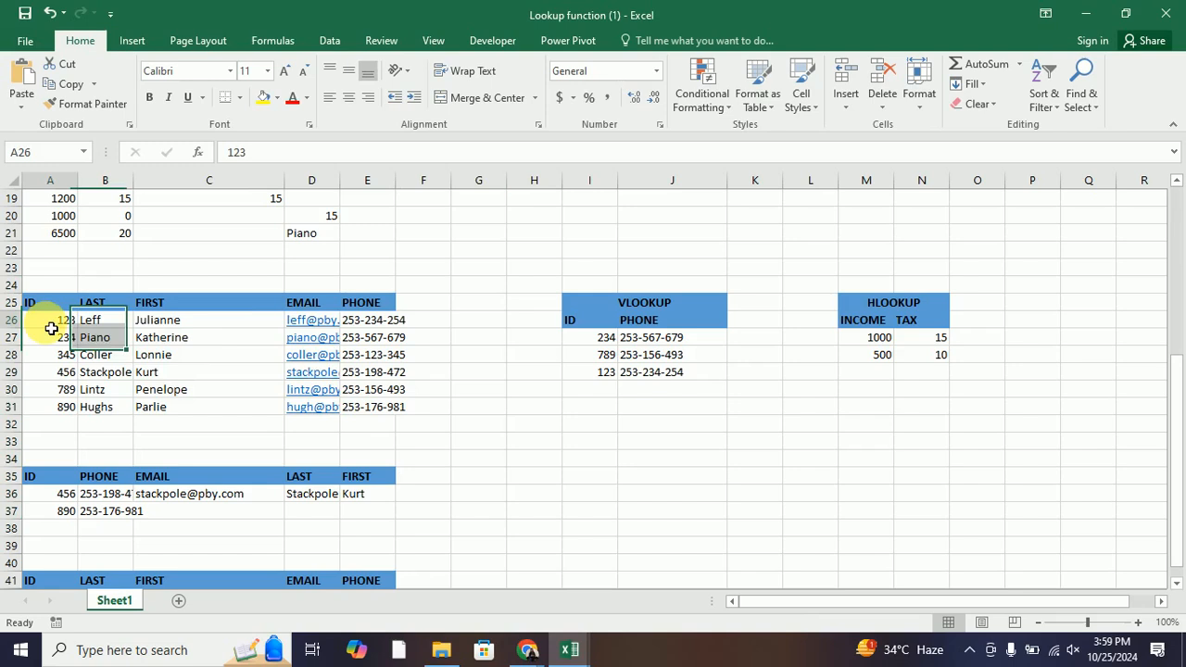
pyautogui.moveTo(51, 328); pyautogui.dragTo(379, 428)
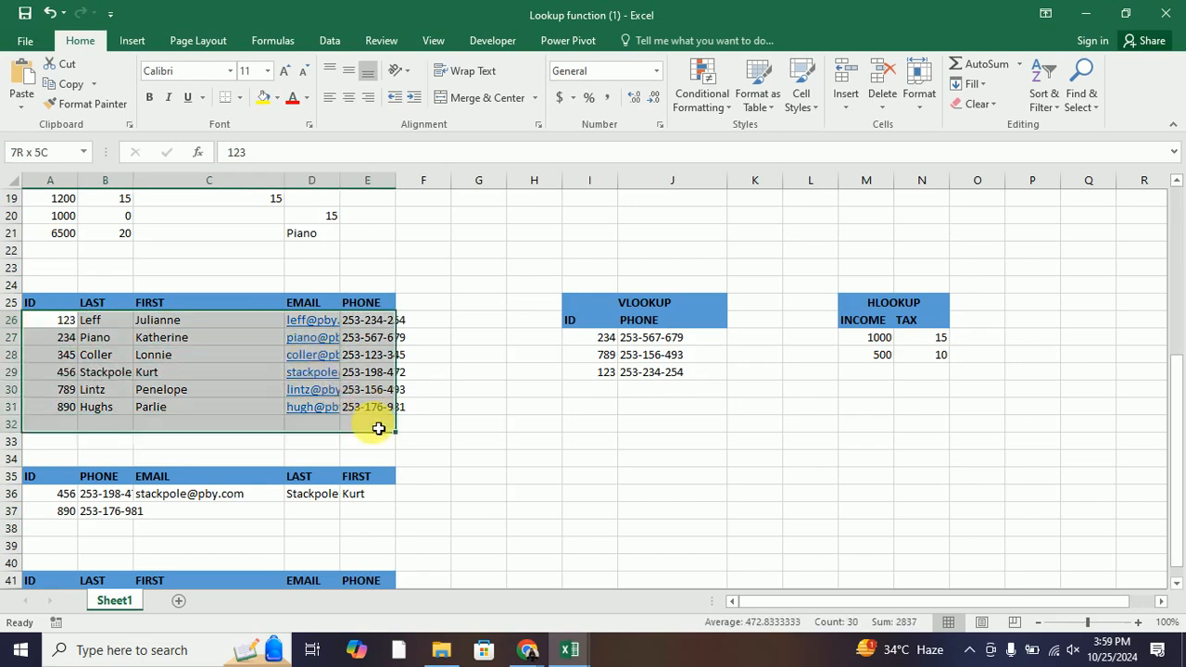
pyautogui.moveTo(488, 323); pyautogui.dragTo(548, 494)
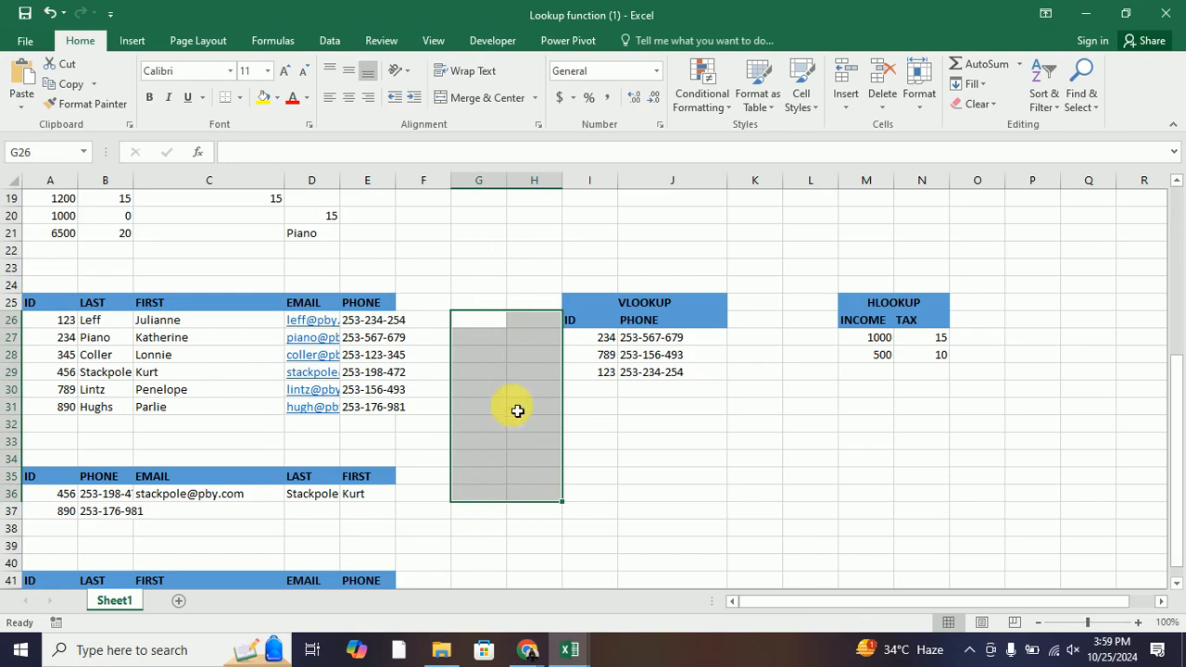
pyautogui.click(471, 309)
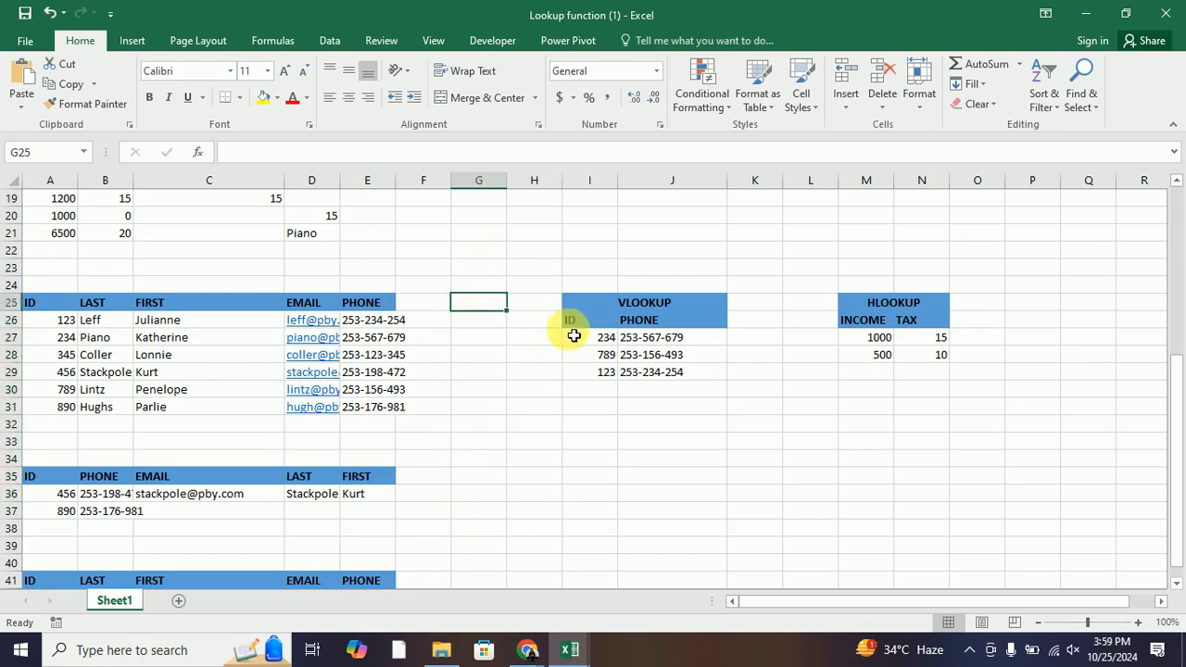
# Examine the lookup value, table array and column index arguments of the VLOOKUP formula in J27
pyautogui.click(666, 342)
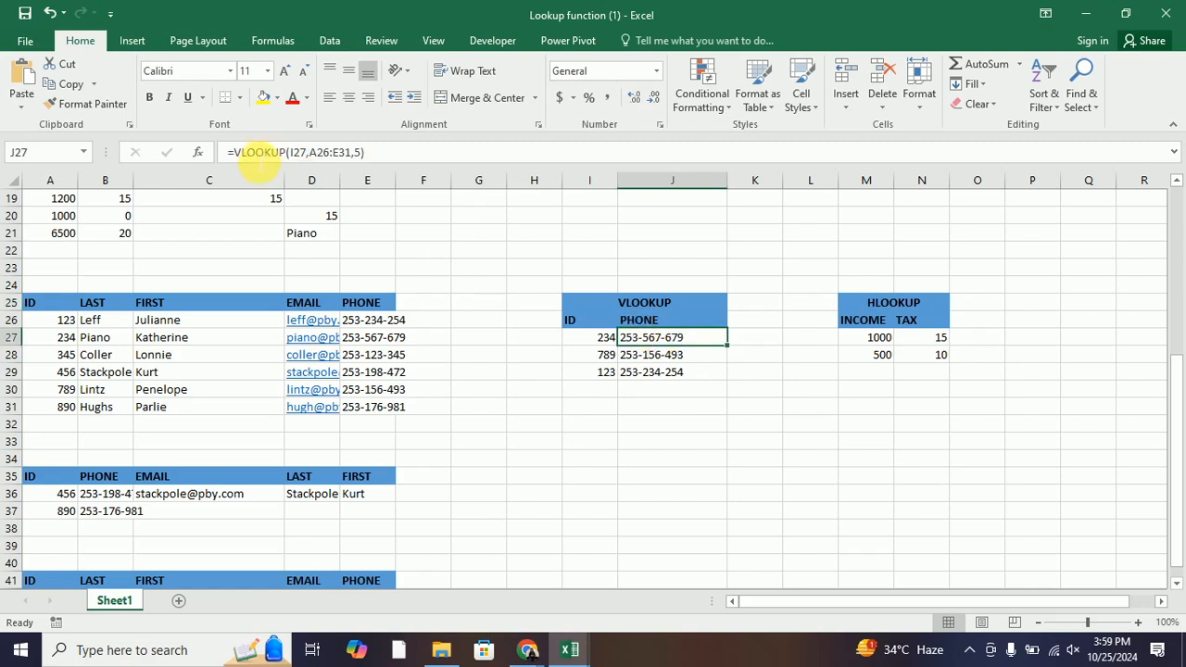
pyautogui.click(248, 153)
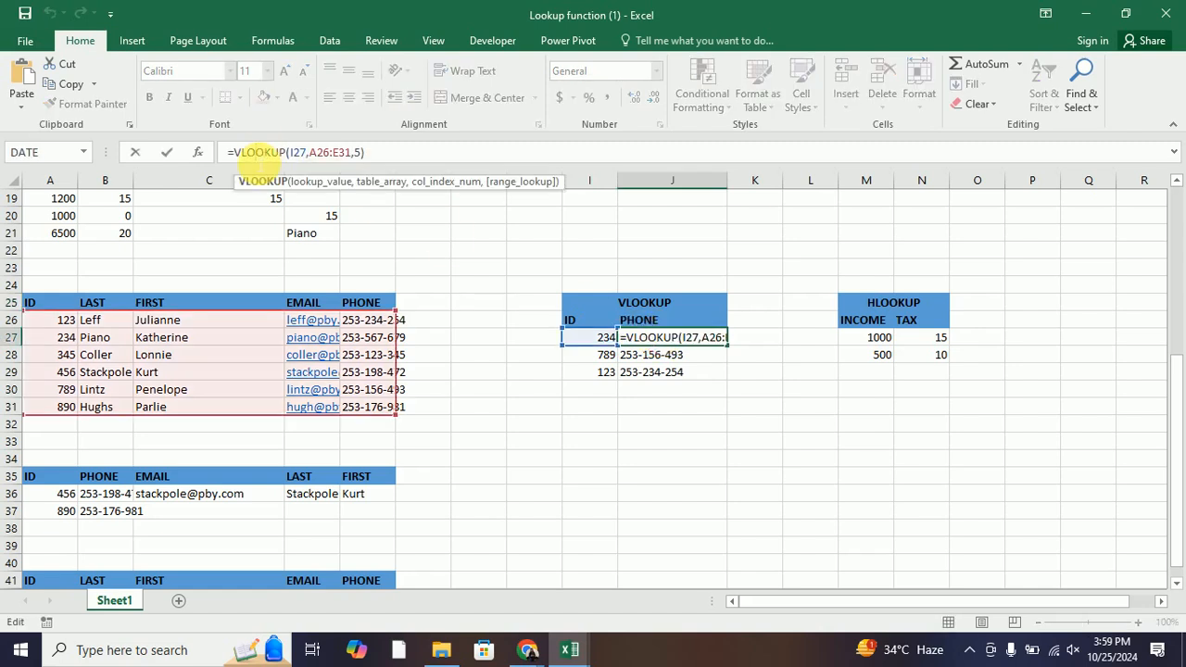
pyautogui.doubleClick(297, 152)
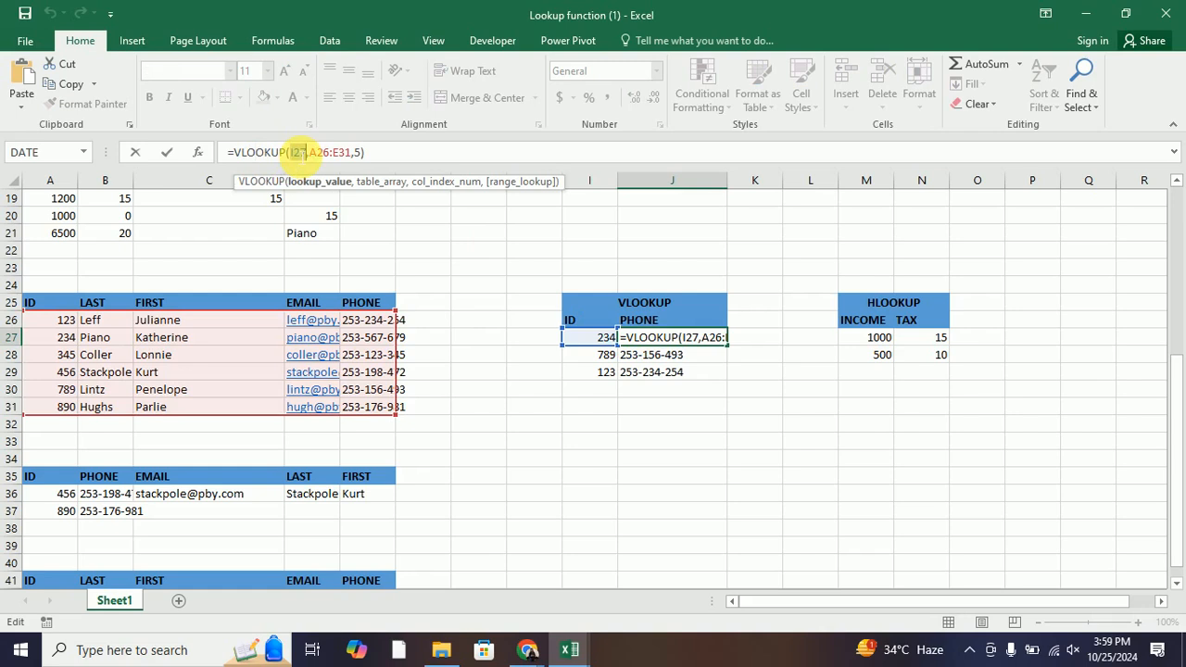
pyautogui.click(323, 153)
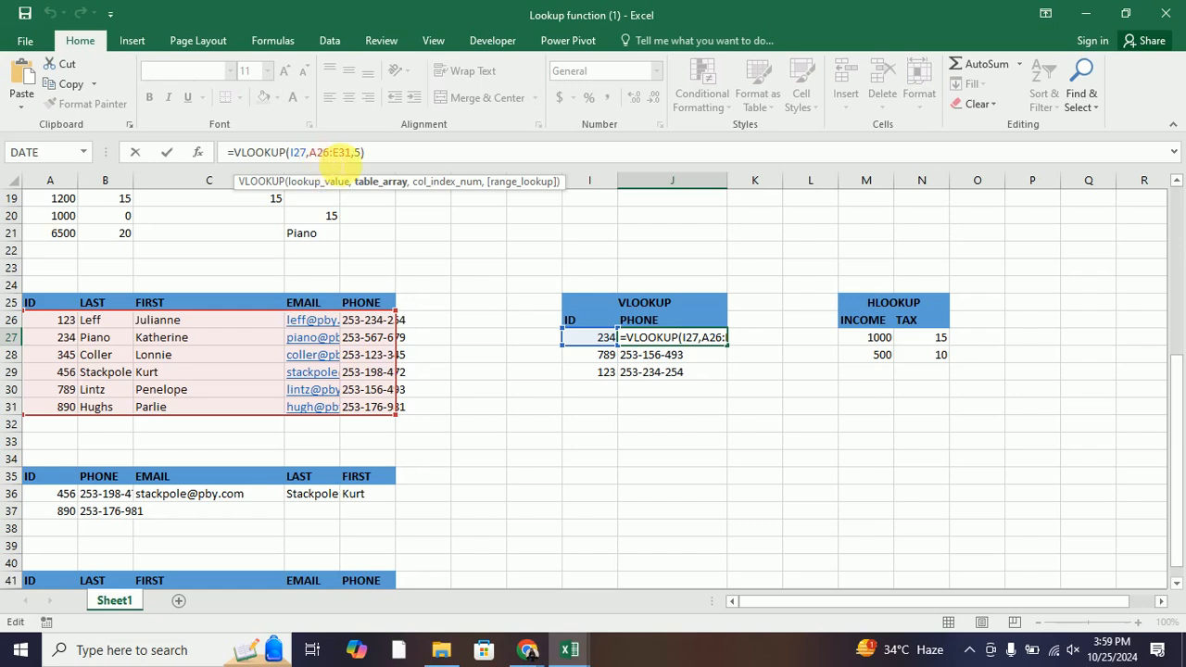
pyautogui.click(355, 153)
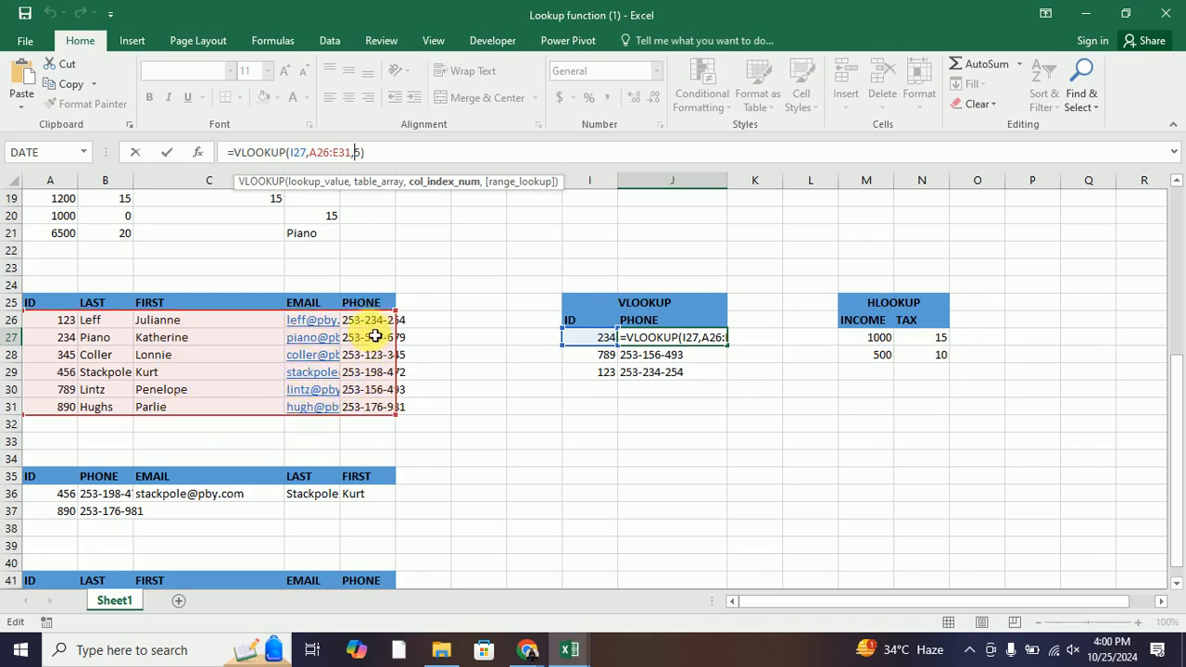
pyautogui.click(355, 153)
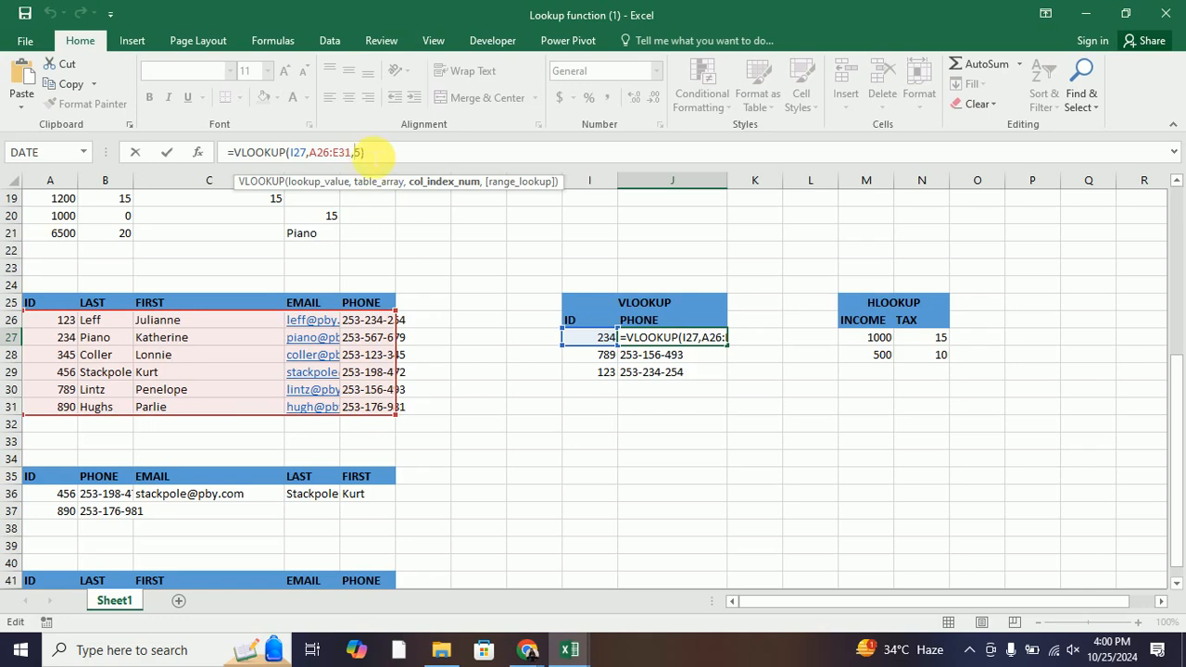
pyautogui.click(406, 155)
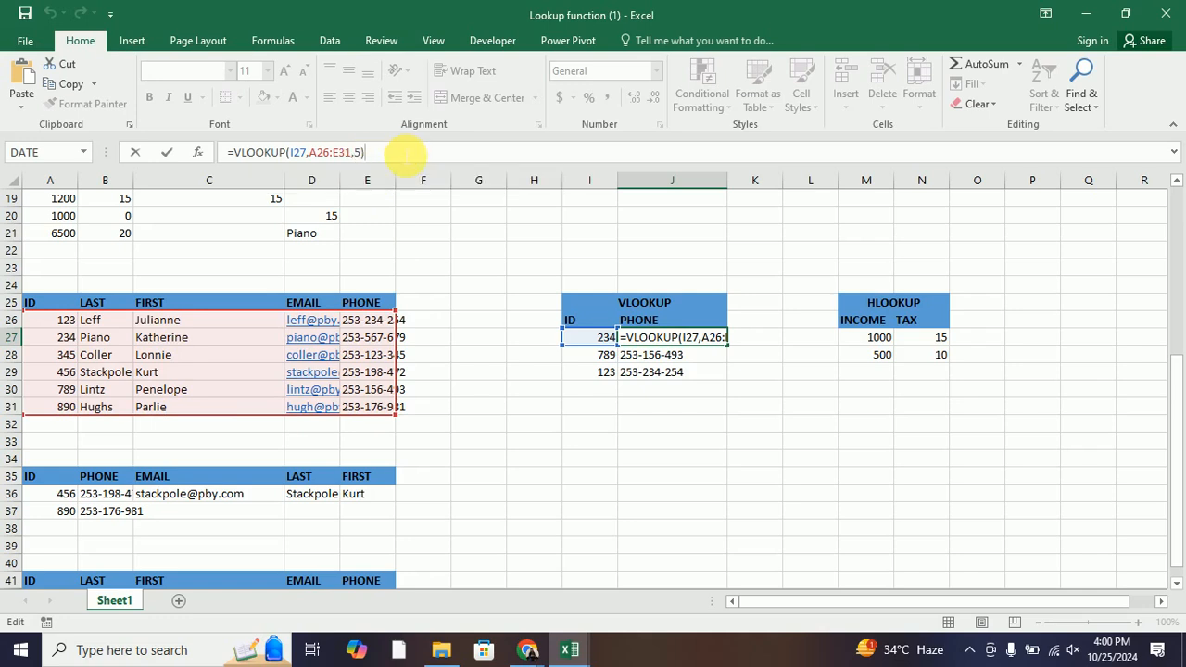
# Make the table reference in the J27 VLOOKUP formula absolute as $A$26:$E$31
pyautogui.click(326, 154)
pyautogui.press('F4')
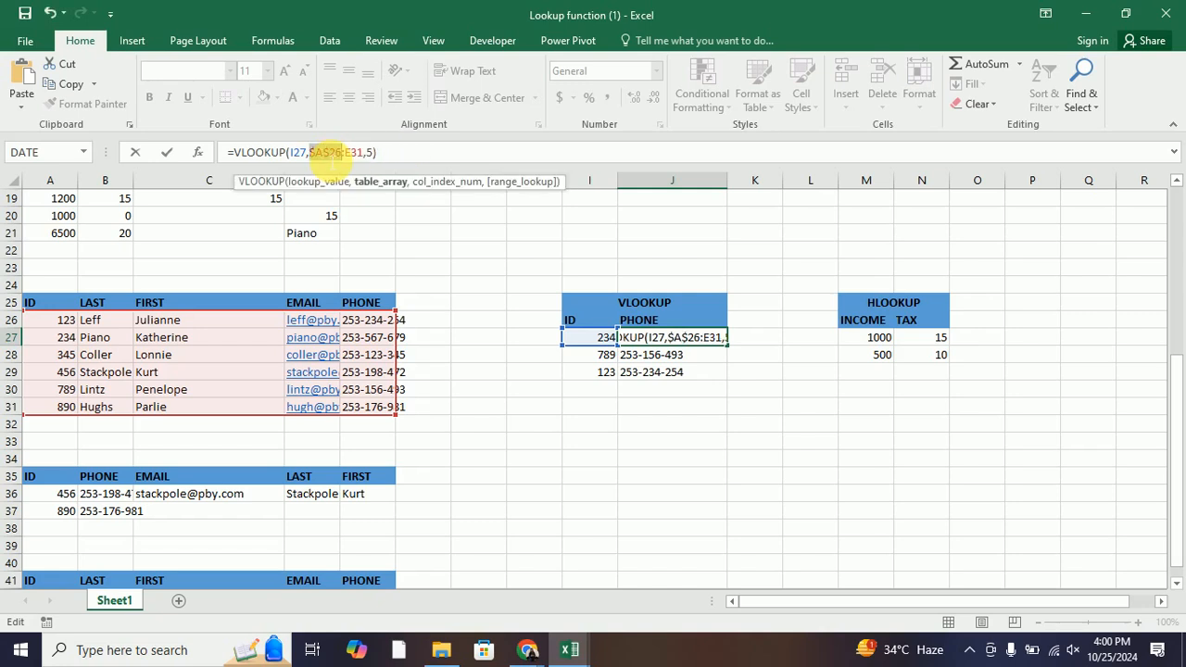
pyautogui.moveTo(329, 160); pyautogui.dragTo(355, 157)
pyautogui.click(354, 154)
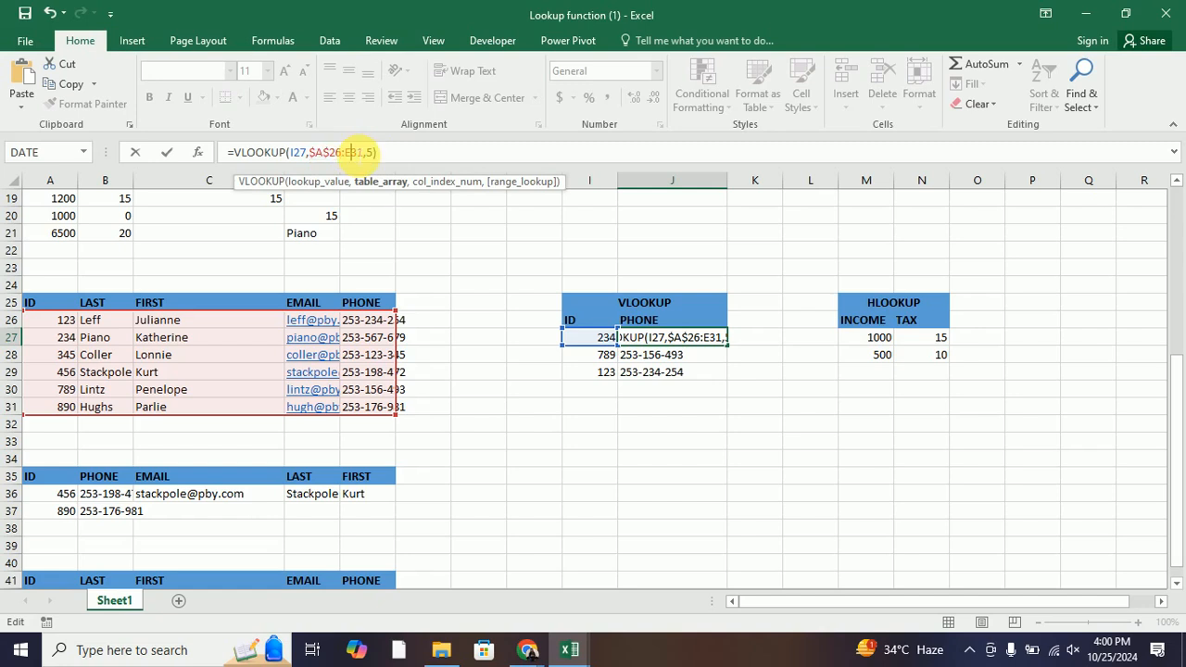
pyautogui.press('F4')
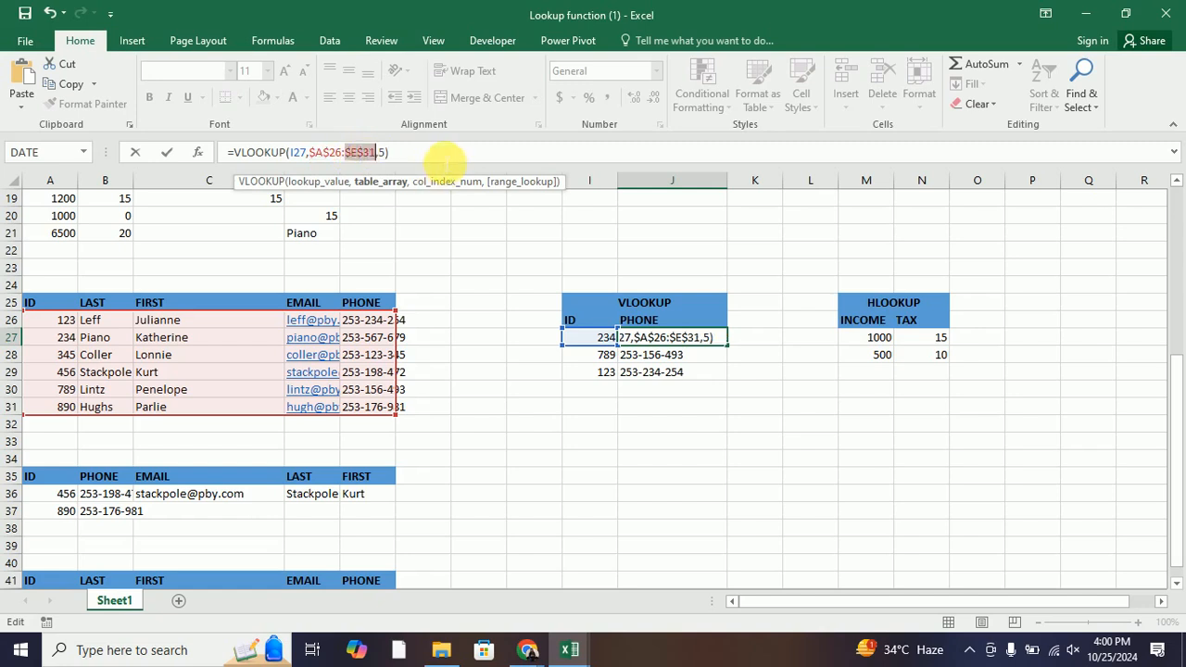
pyautogui.click(446, 159)
pyautogui.press('Return')
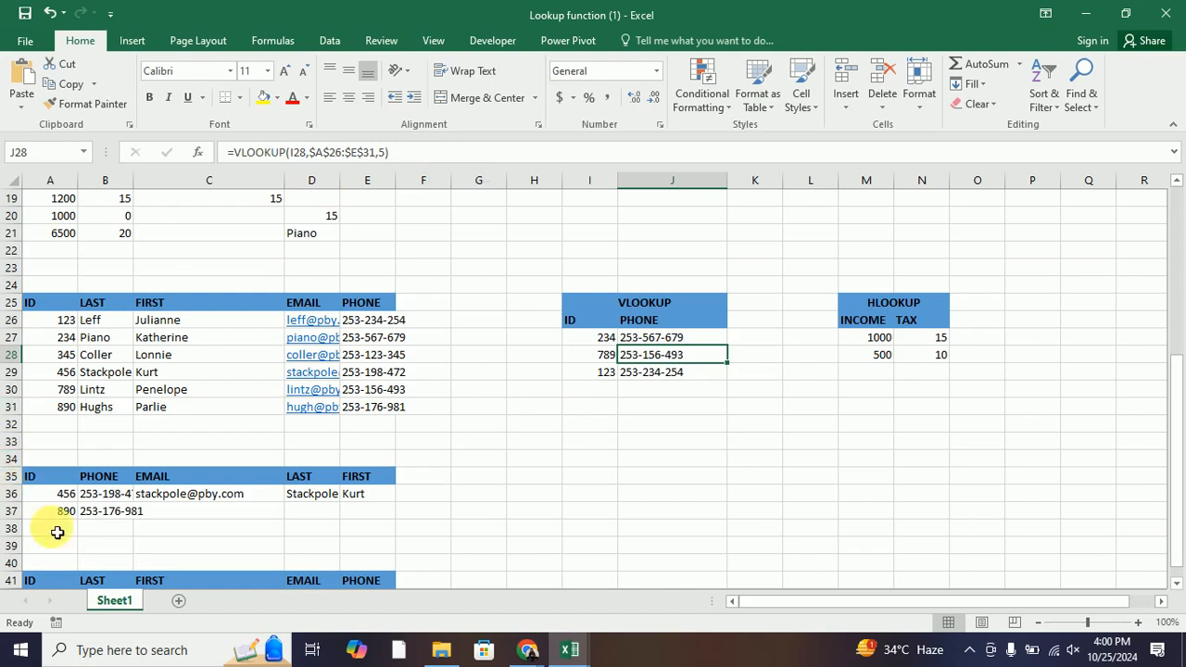
# Make the array reference in the B36 LOOKUP formula for the phone absolute as $A$26:$E$31
pyautogui.click(60, 503)
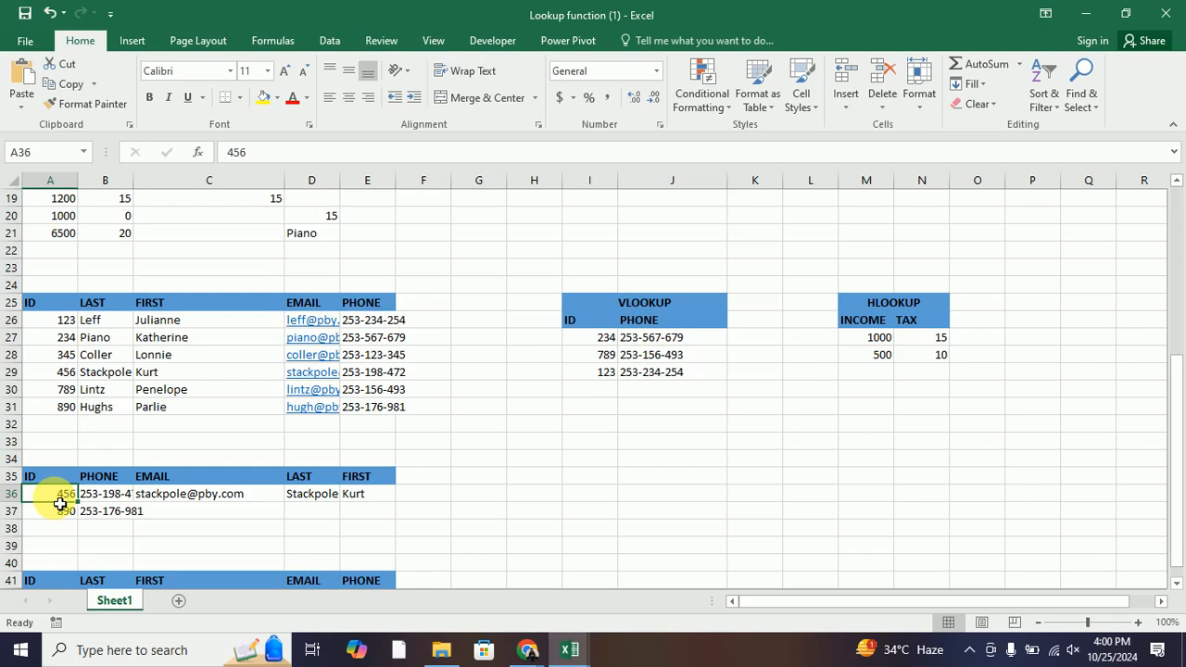
pyautogui.click(104, 503)
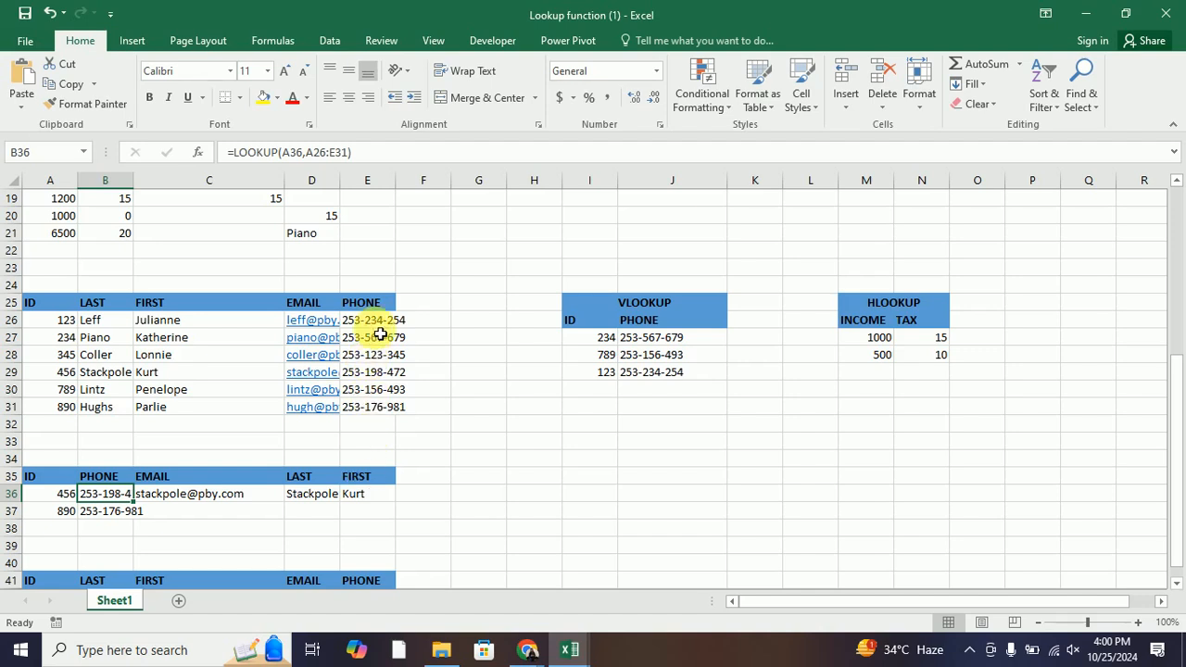
pyautogui.click(296, 151)
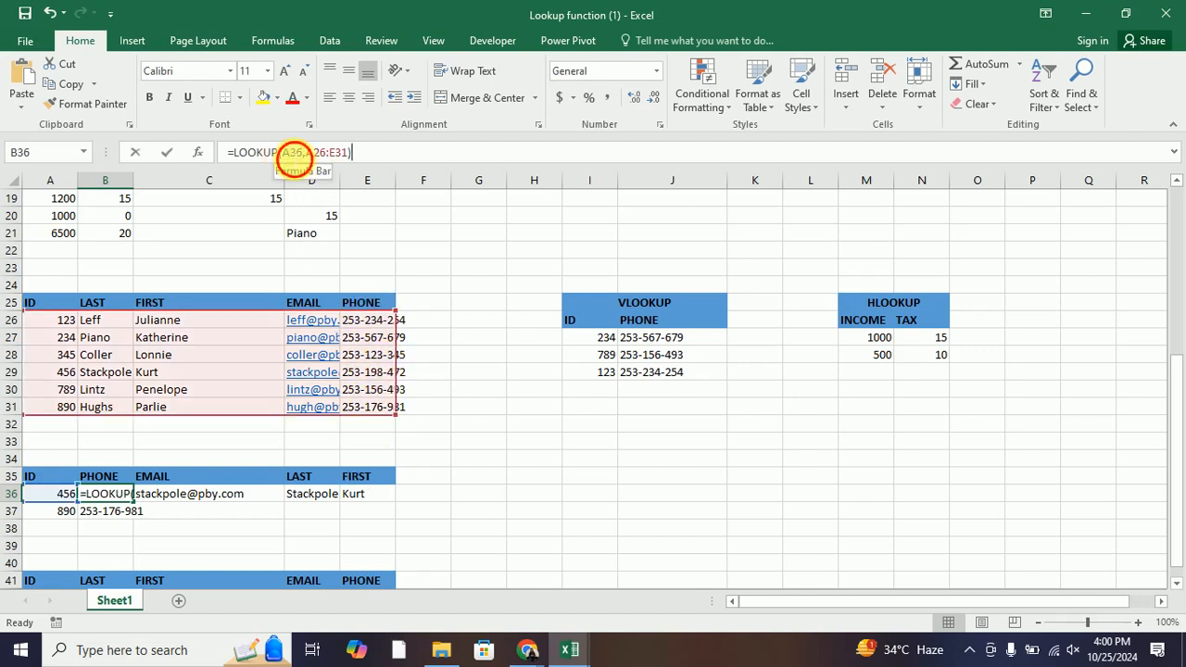
pyautogui.doubleClick(324, 154)
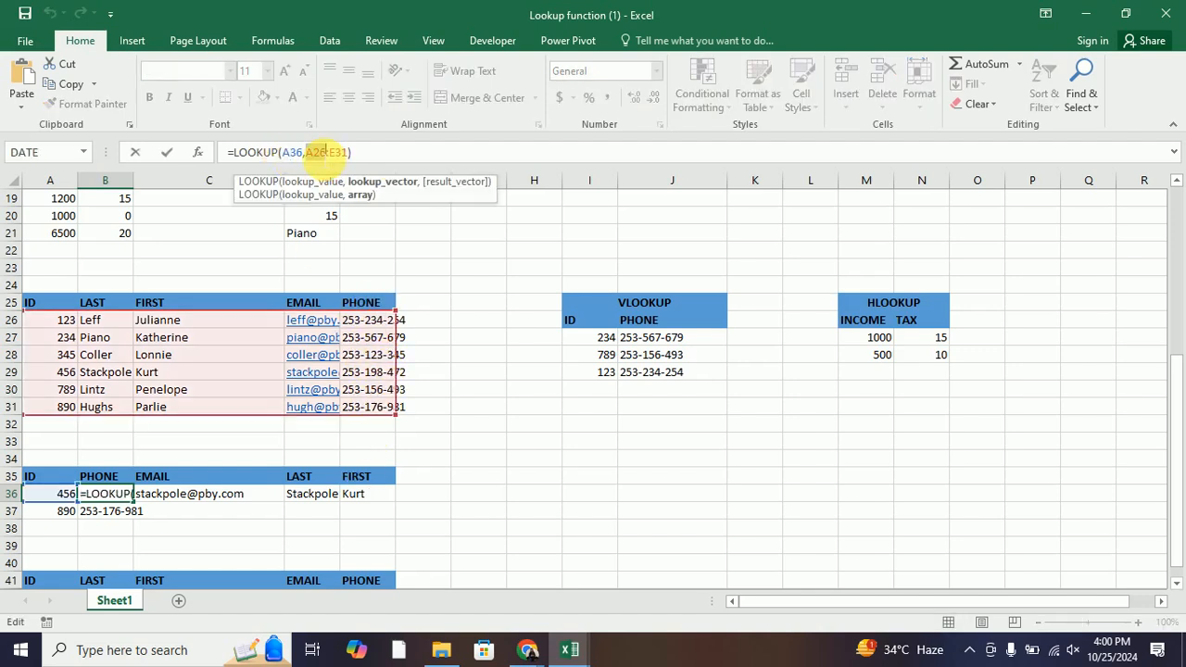
pyautogui.press('F4')
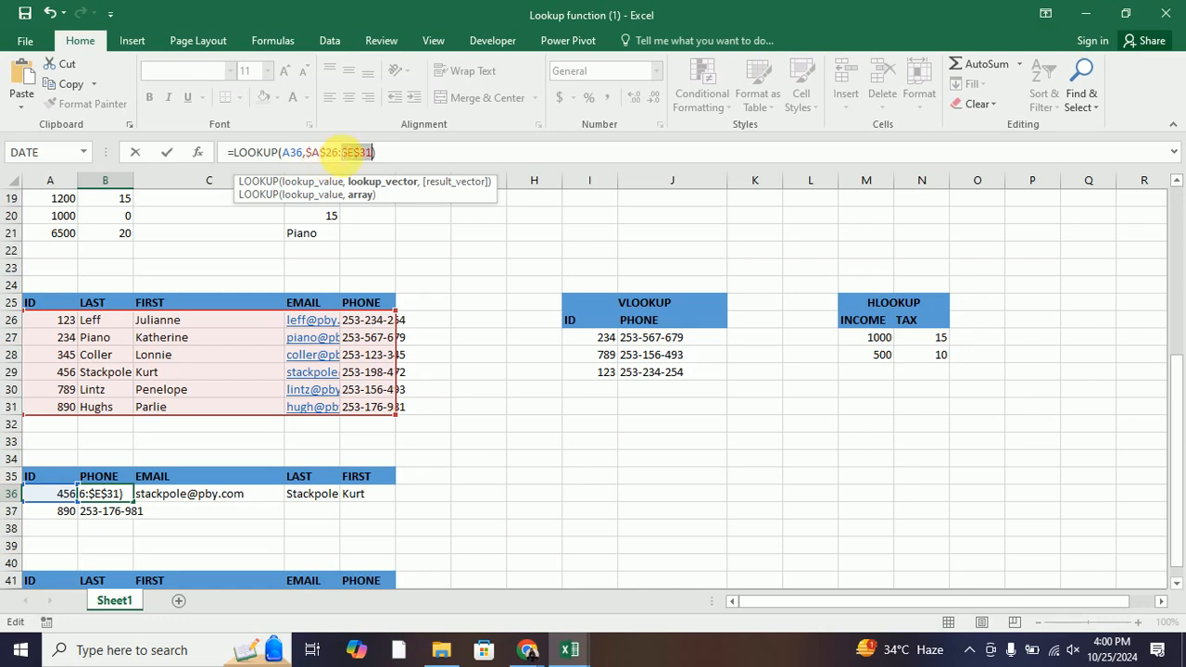
pyautogui.click(394, 156)
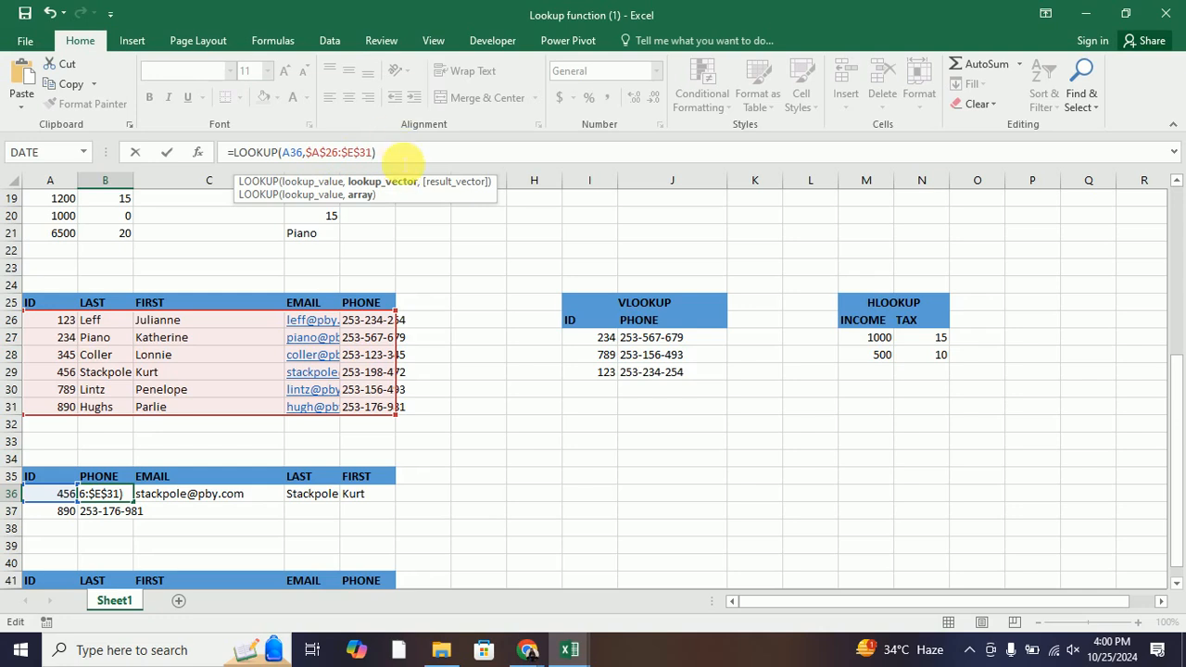
pyautogui.press('Return')
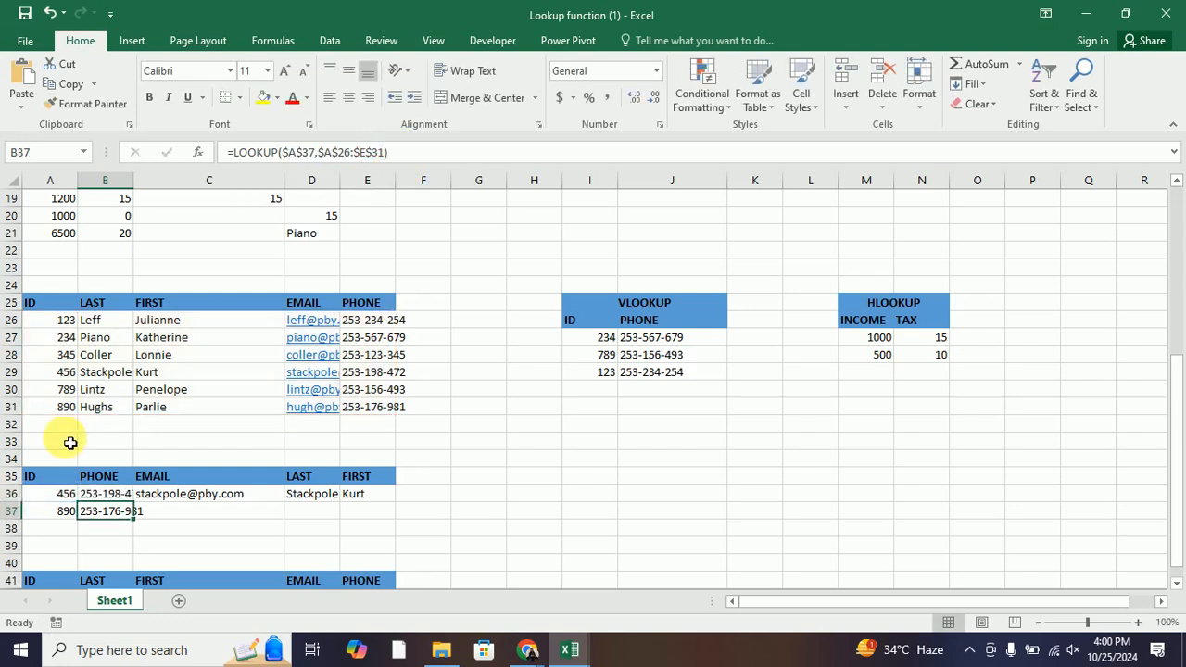
# Compare the LOOKUP formulas behind the phone, email, last name and first name cells in B36:E36
pyautogui.click(111, 499)
pyautogui.doubleClick(111, 499)
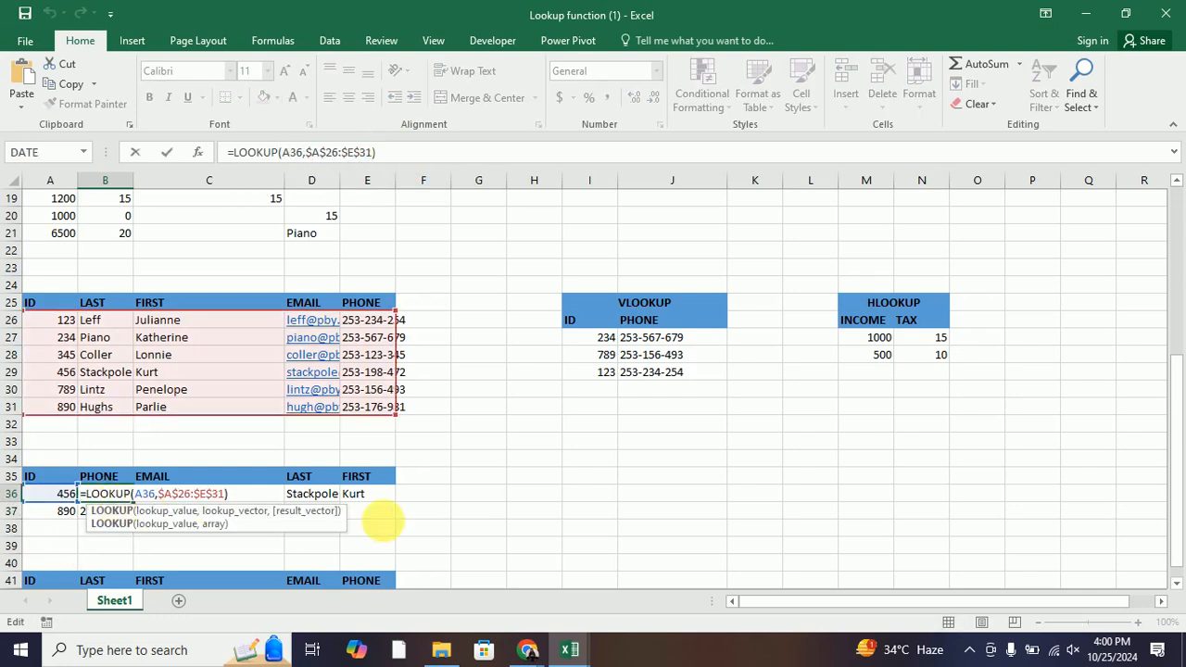
pyautogui.click(546, 511)
pyautogui.click(196, 494)
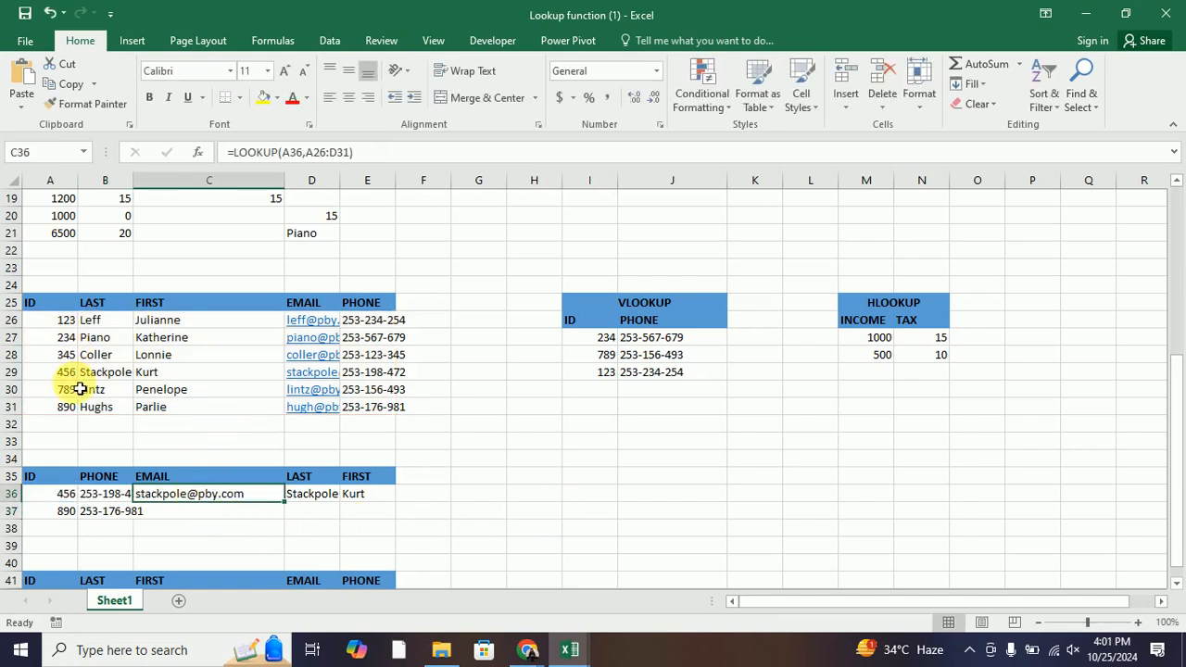
pyautogui.click(322, 495)
pyautogui.click(368, 496)
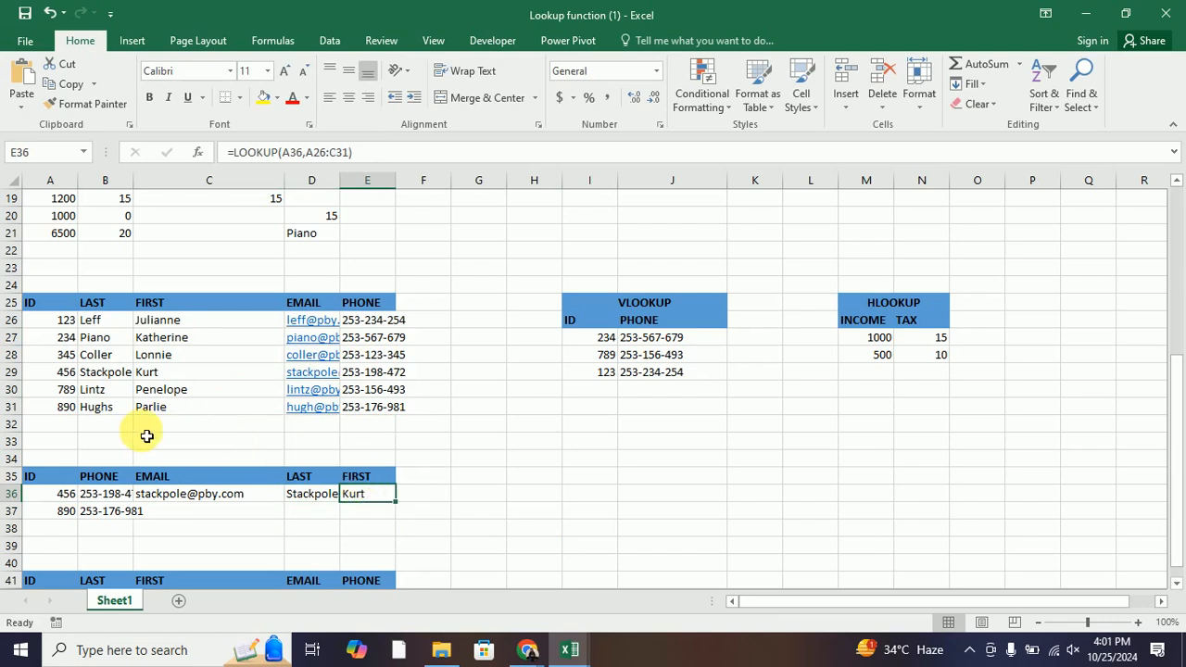
# Inspect the lookup value and array range in the E36 LOOKUP formula, keeping it as =LOOKUP(A36,A26:C31)
pyautogui.click(311, 154)
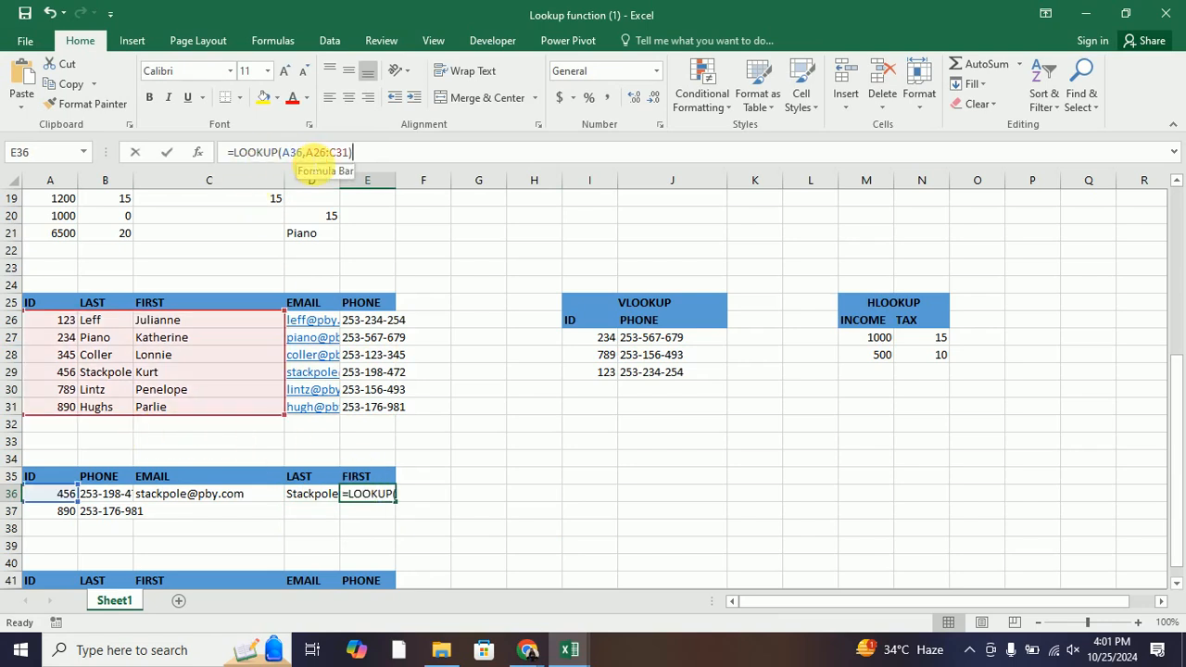
pyautogui.click(307, 153)
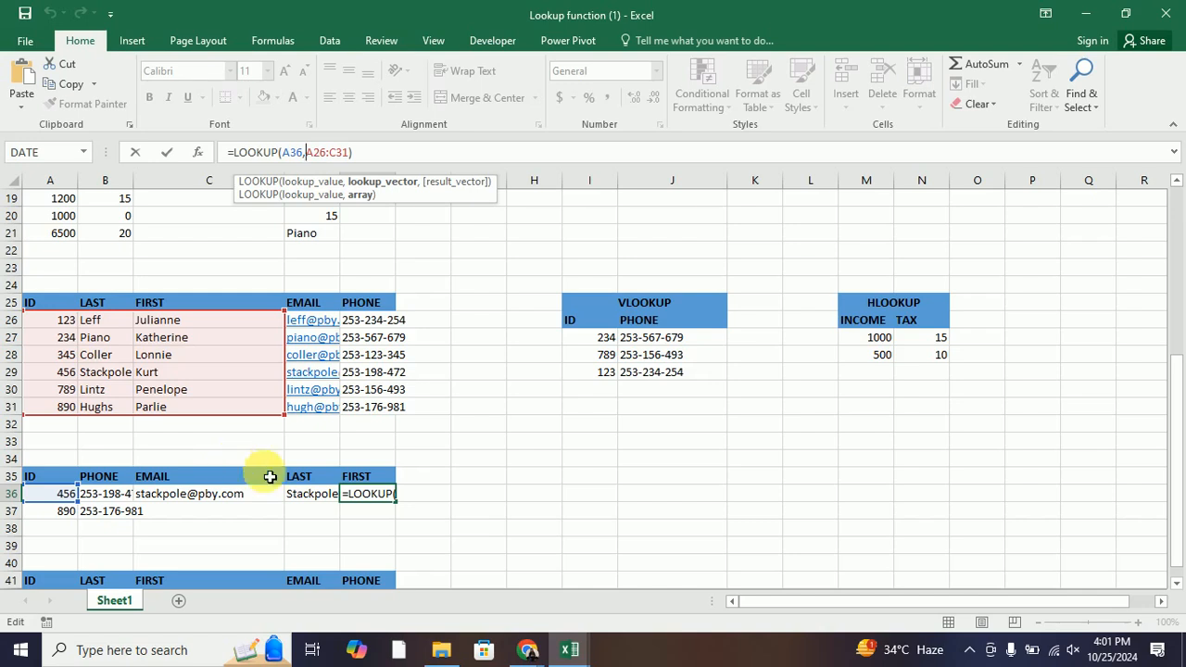
pyautogui.click(708, 495)
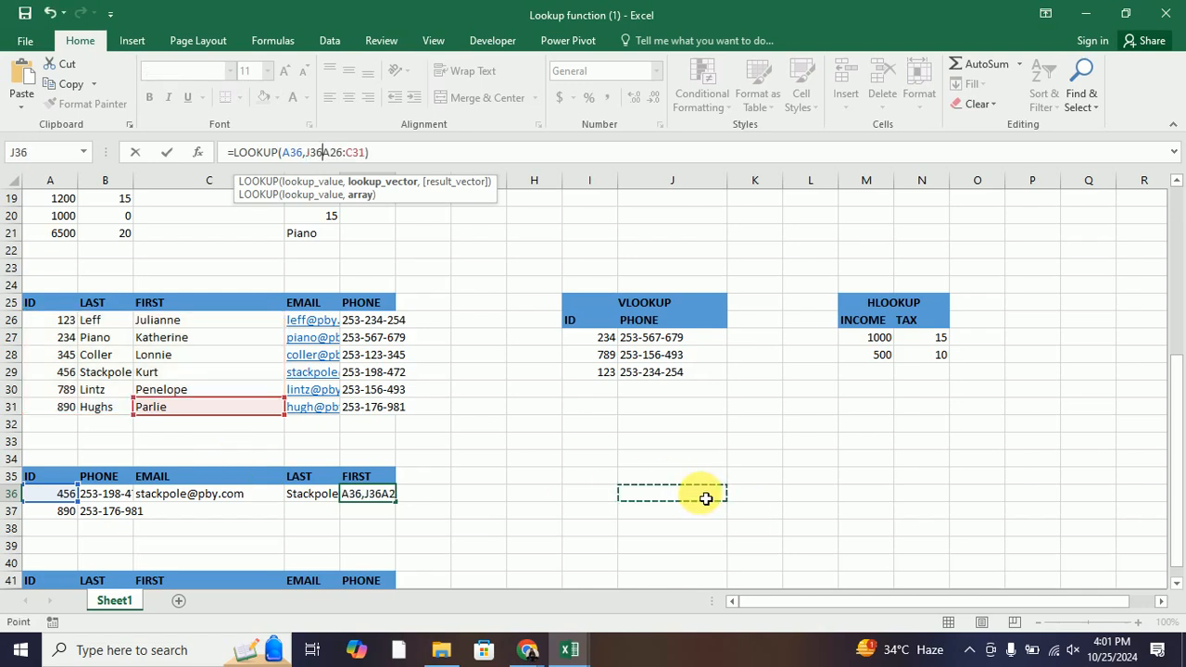
pyautogui.press('BackSpace')
pyautogui.press('BackSpace')
pyautogui.press('BackSpace')
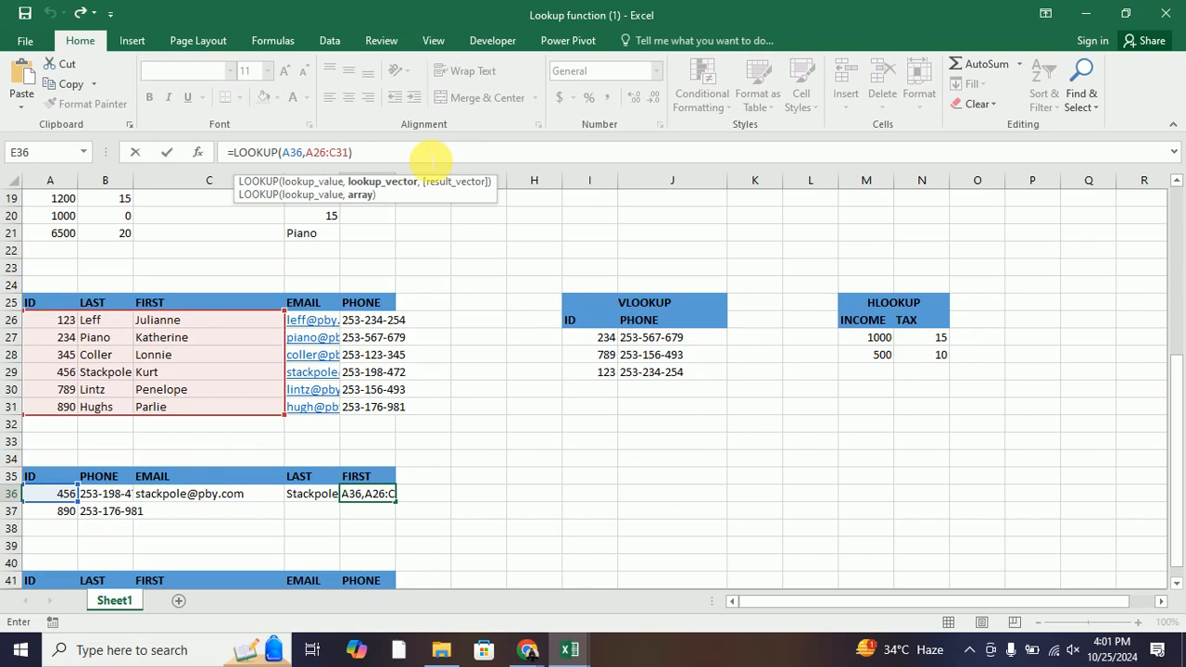
pyautogui.press('Return')
# Review the income and tax tables, the contact table in A25:E31, and the VLOOKUP and HLOOKUP result tables
pyautogui.scroll(6, 514, 417)
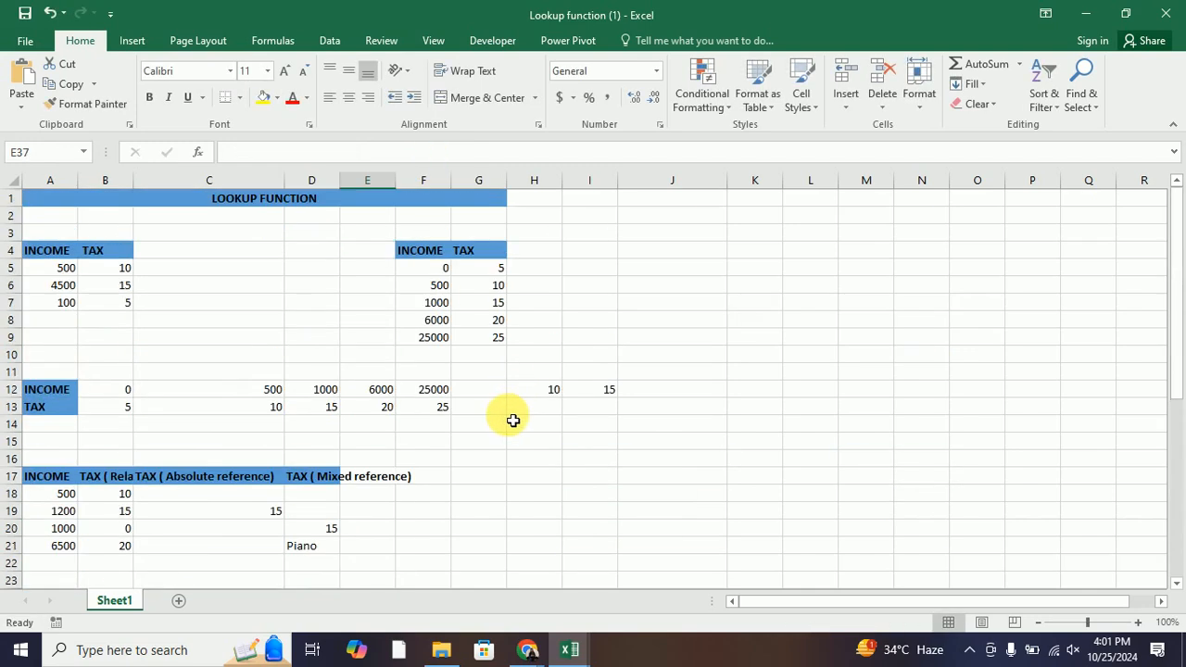
pyautogui.scroll(-7, 513, 420)
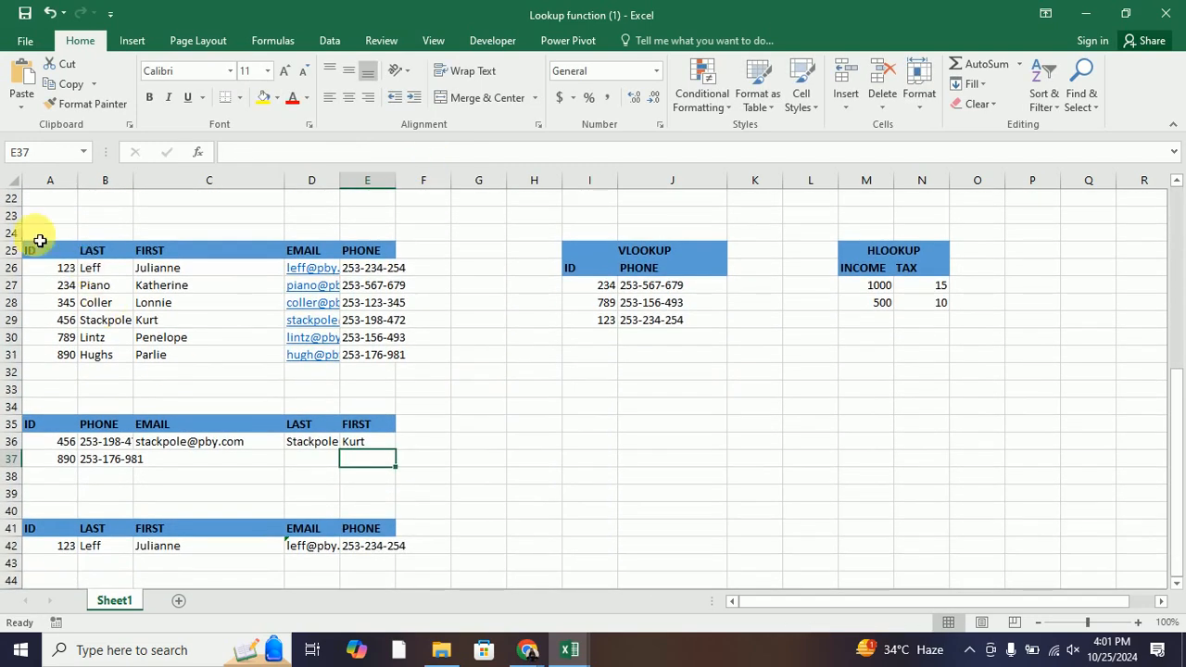
pyautogui.moveTo(40, 233); pyautogui.dragTo(223, 372)
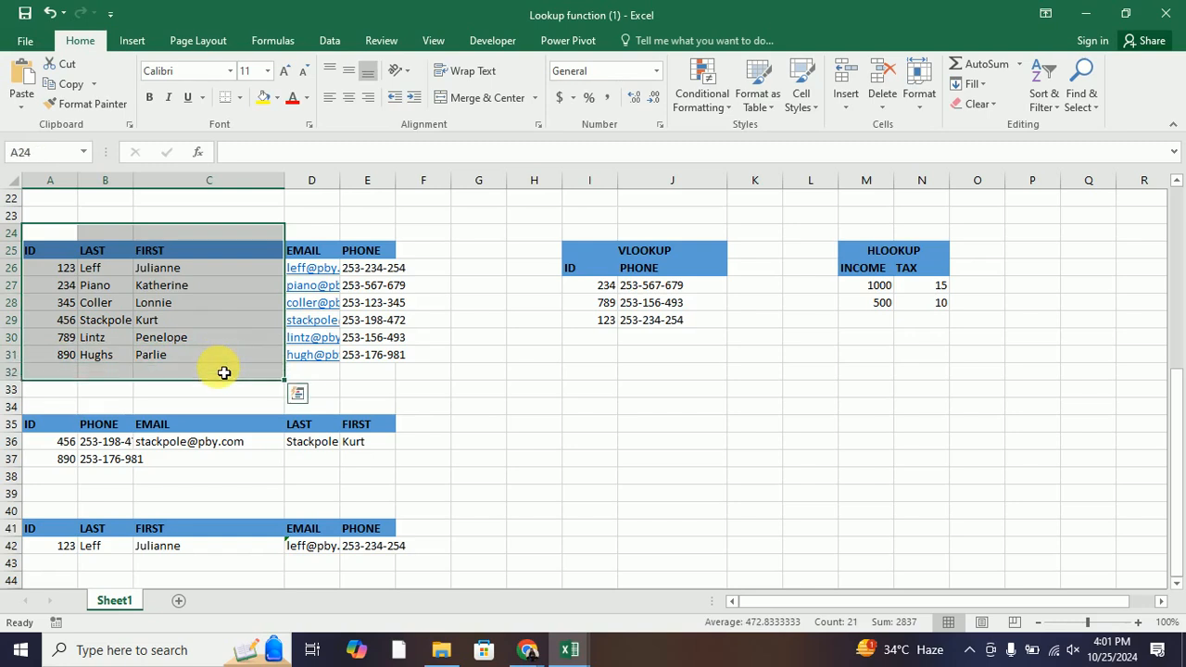
pyautogui.click(482, 473)
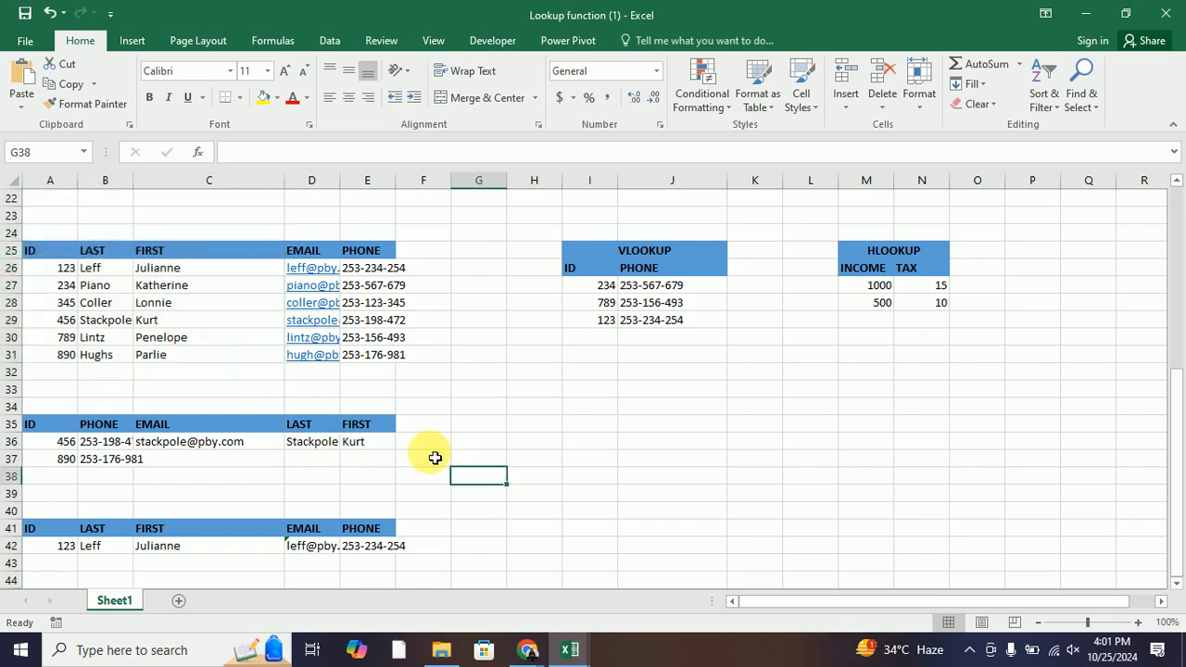
pyautogui.scroll(7, 435, 458)
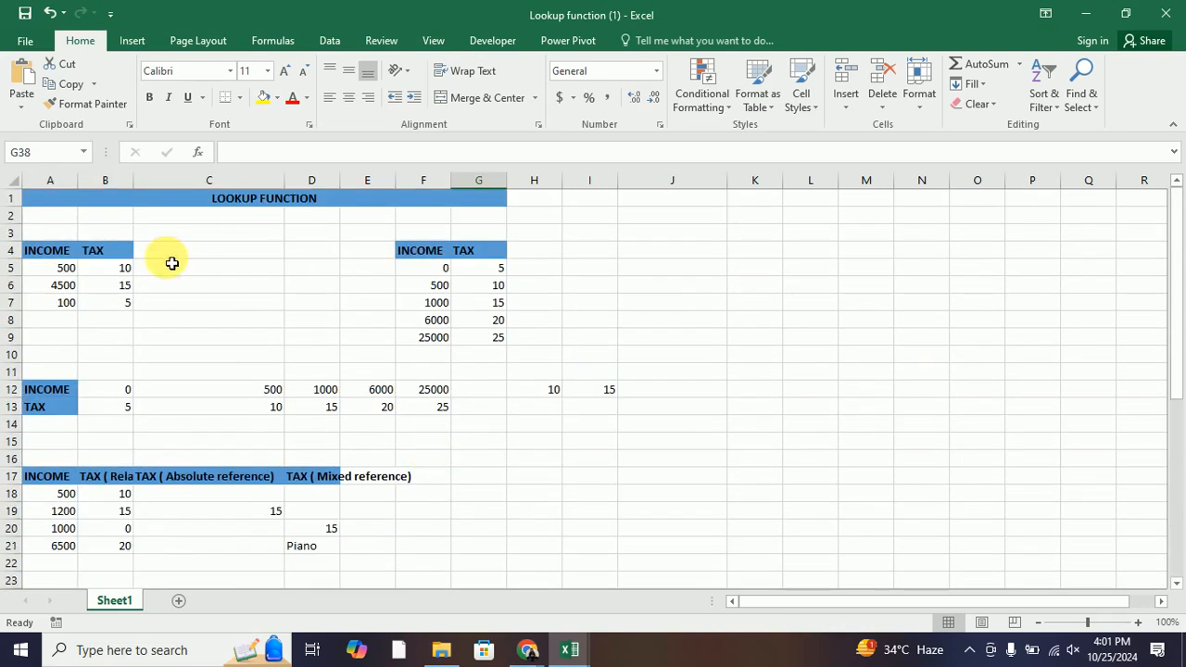
pyautogui.scroll(-3, 552, 471)
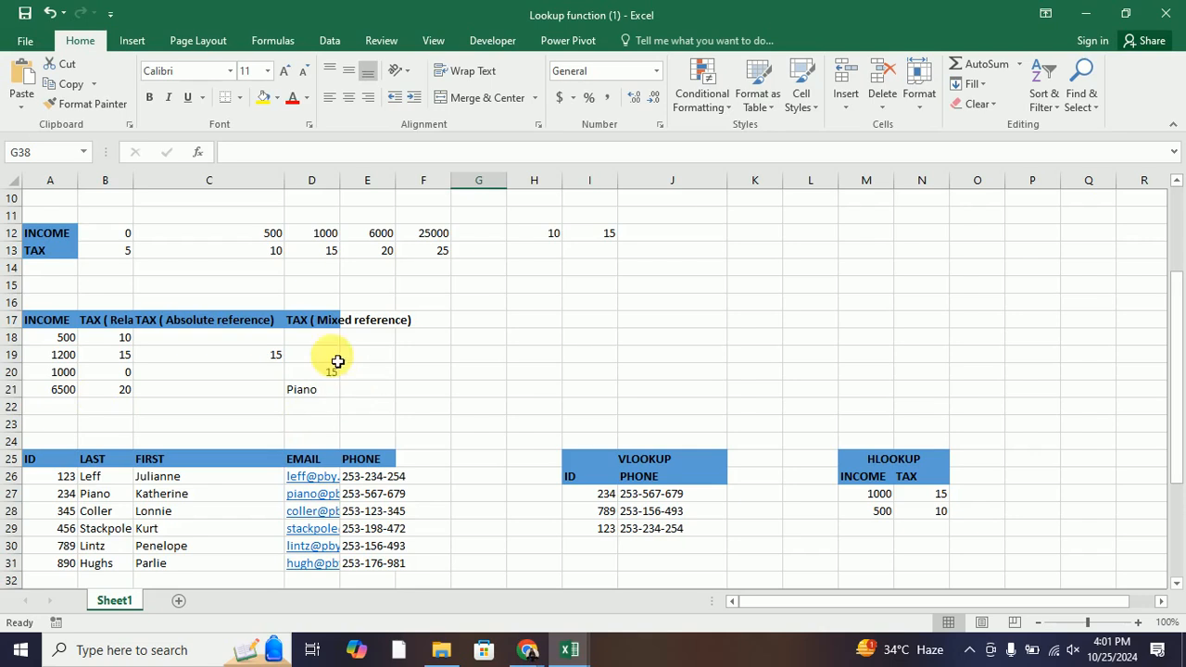
pyautogui.scroll(-3, 387, 366)
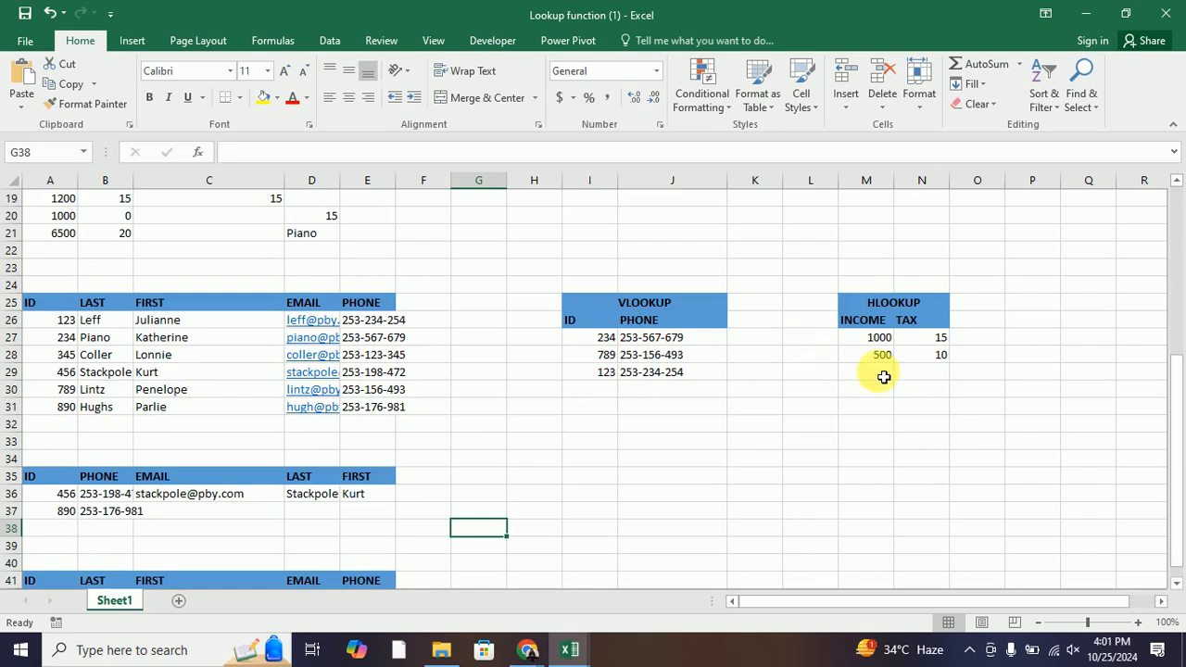
# Inspect the LOOKUP formula behind the first name in C42 and its A26:C31 array in the contact table
pyautogui.scroll(-4, 879, 379)
pyautogui.click(315, 389)
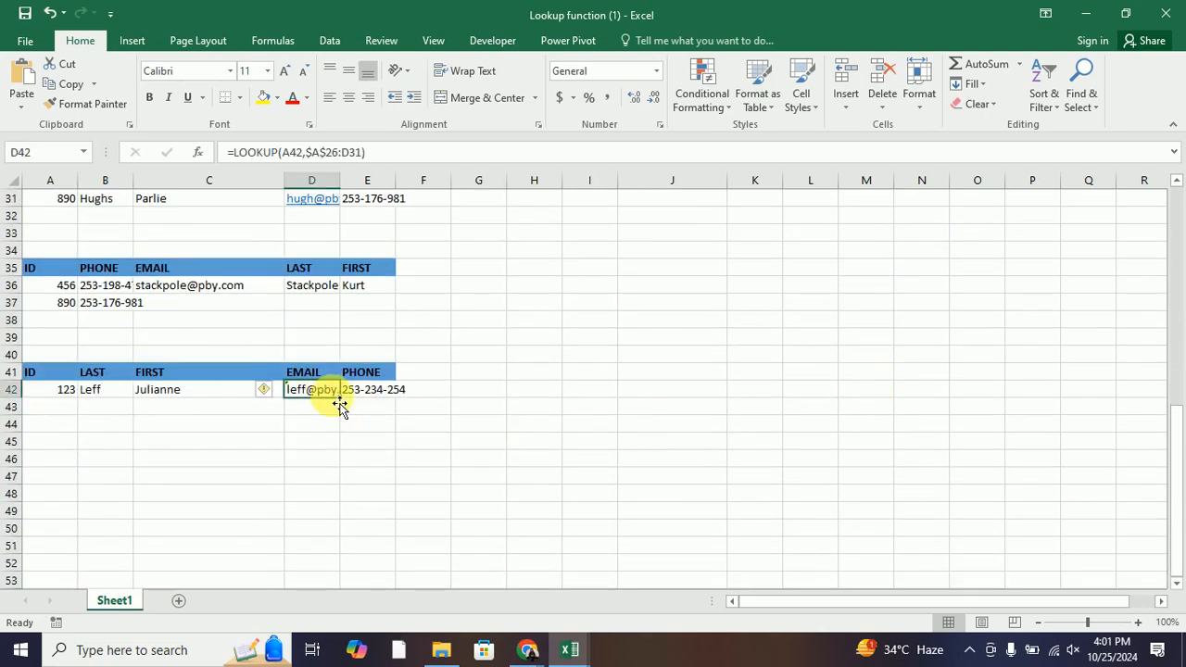
pyautogui.click(210, 400)
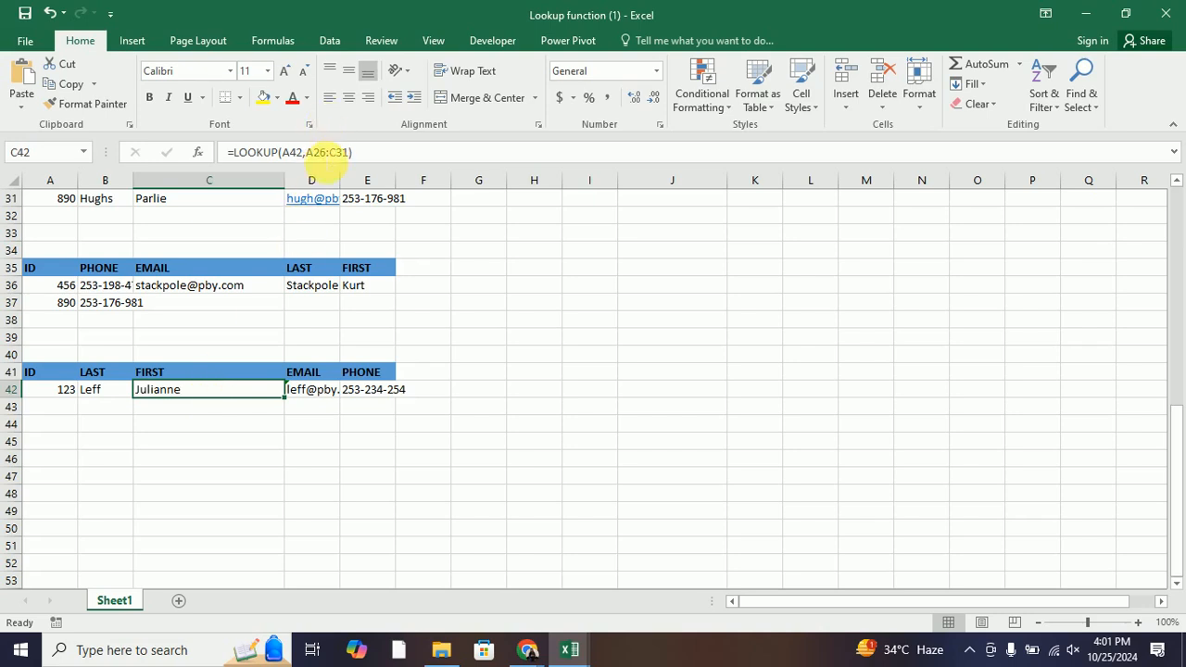
pyautogui.click(319, 152)
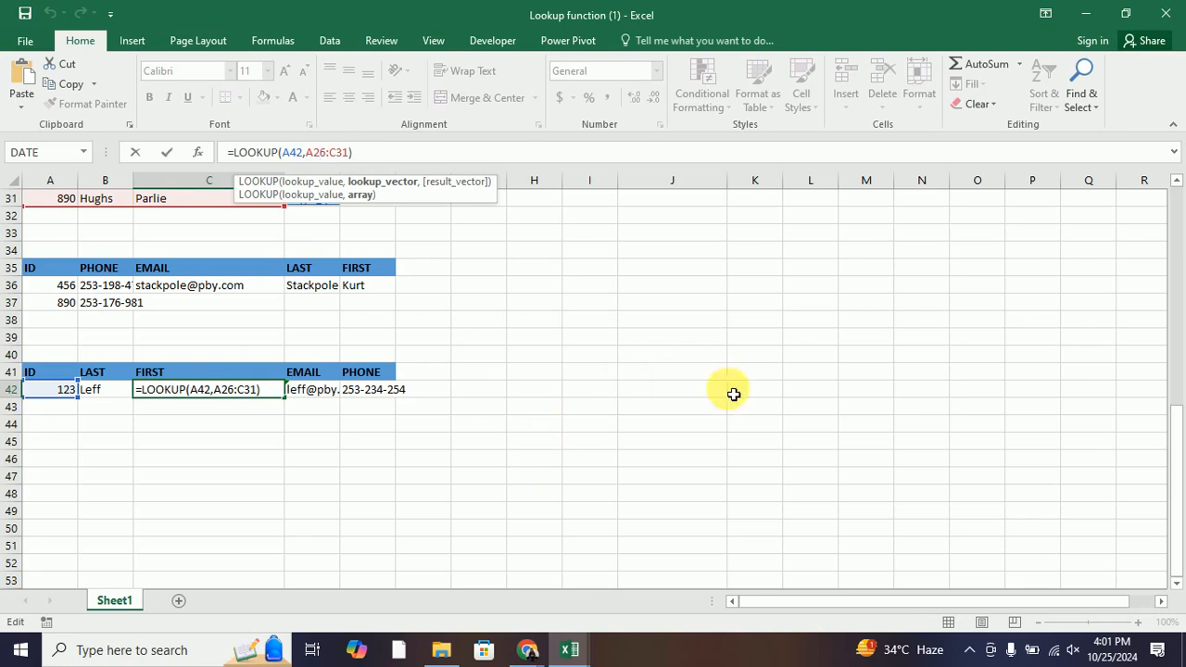
pyautogui.moveTo(1183, 450); pyautogui.dragTo(1178, 398)
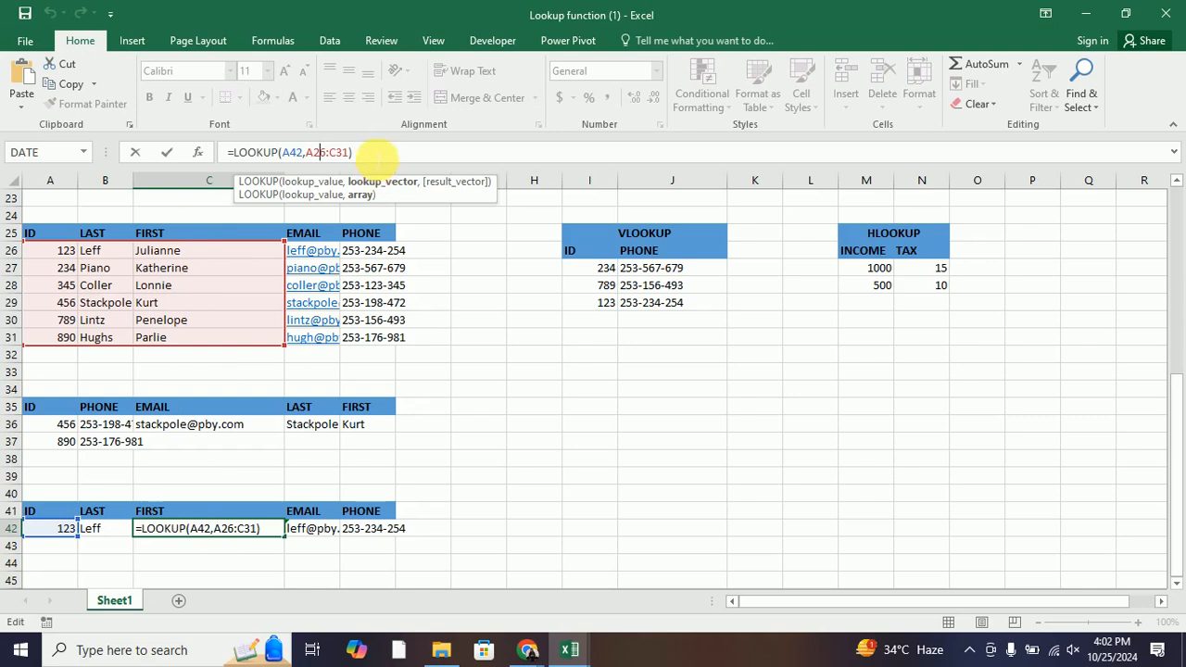
pyautogui.click(355, 153)
# Compare the array ranges in the LOOKUP formulas for the last name in B42 and the email in D42
pyautogui.click(107, 529)
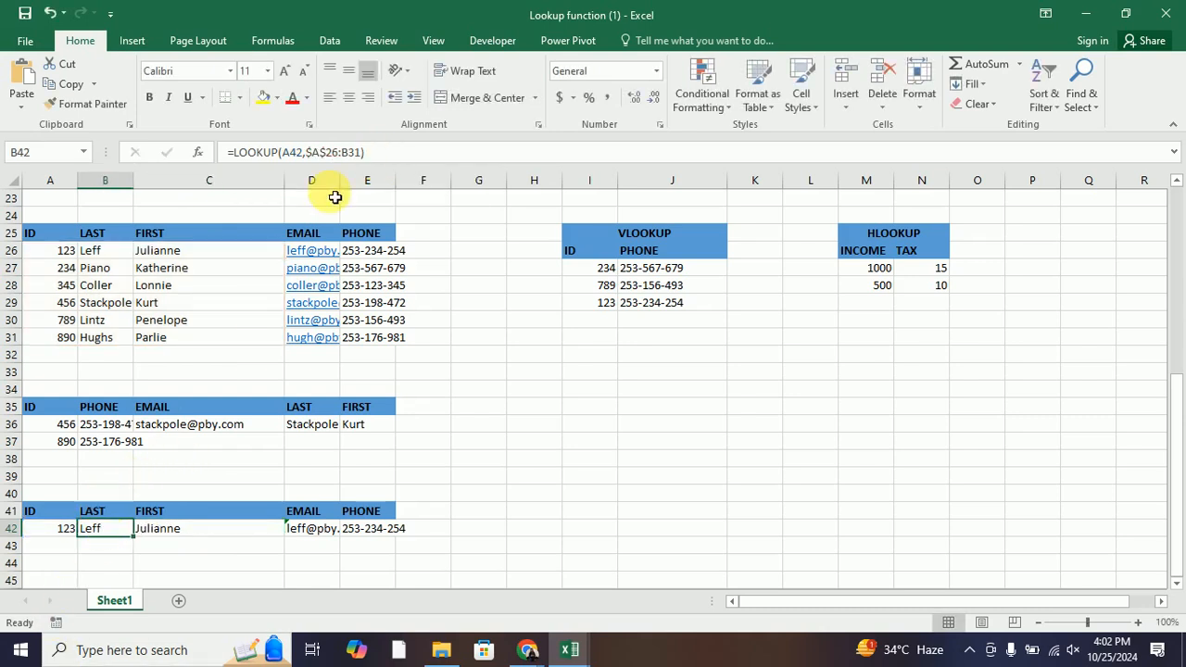
pyautogui.click(337, 154)
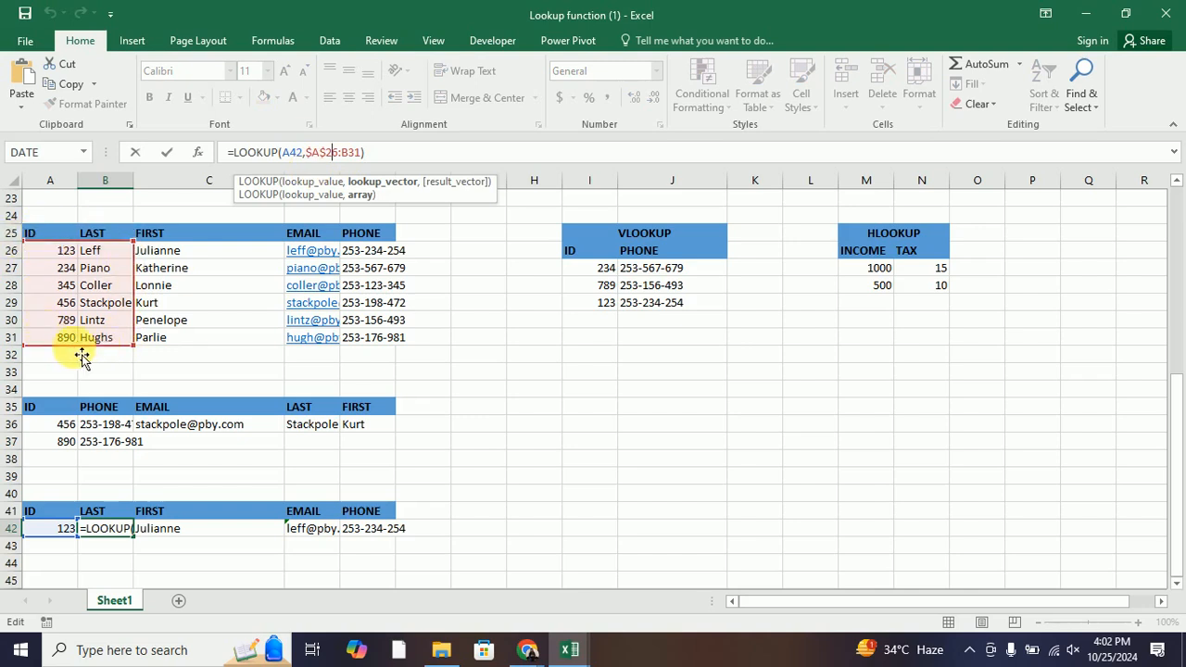
pyautogui.click(315, 528)
pyautogui.click(320, 152)
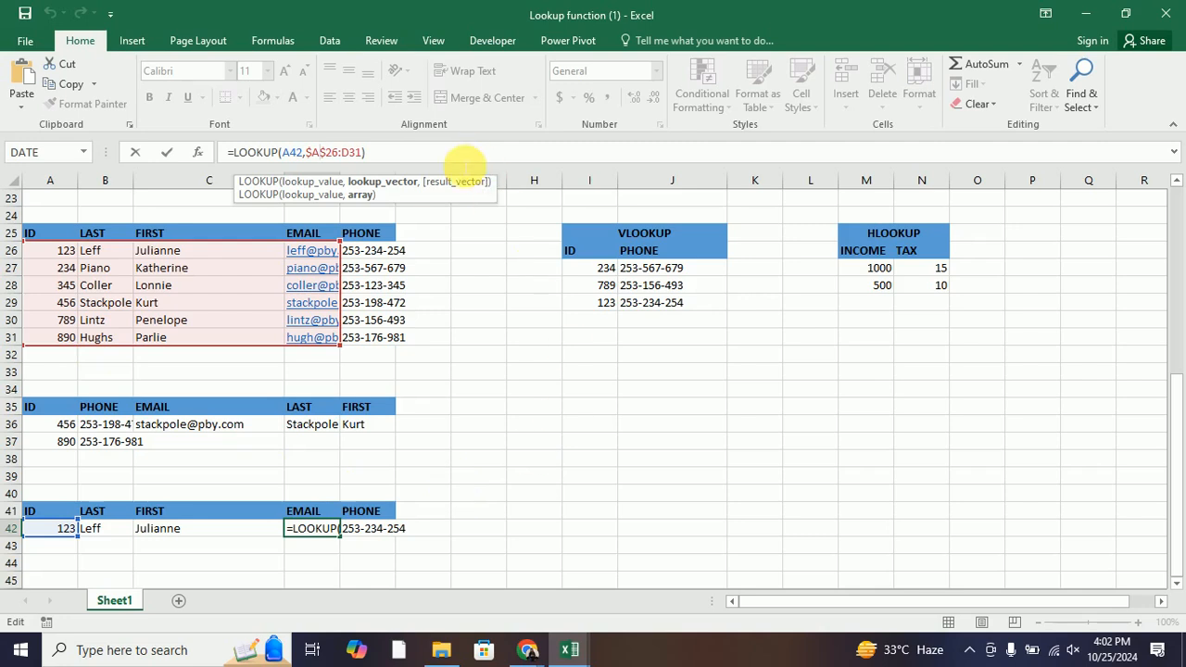
pyautogui.click(458, 161)
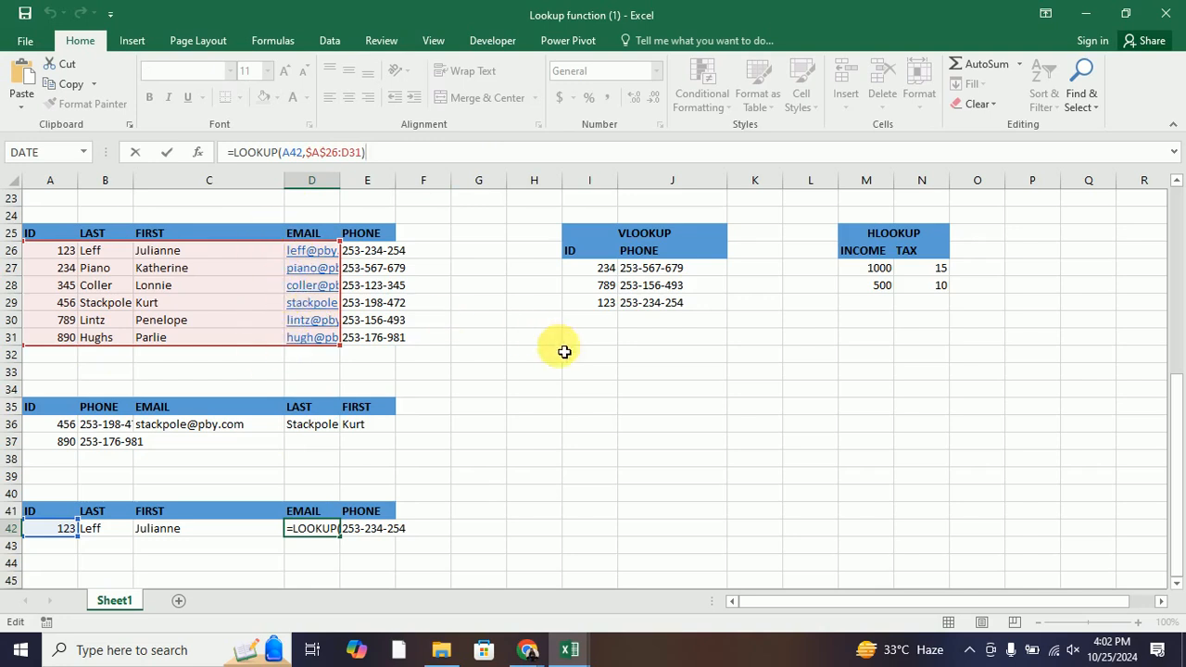
pyautogui.click(598, 428)
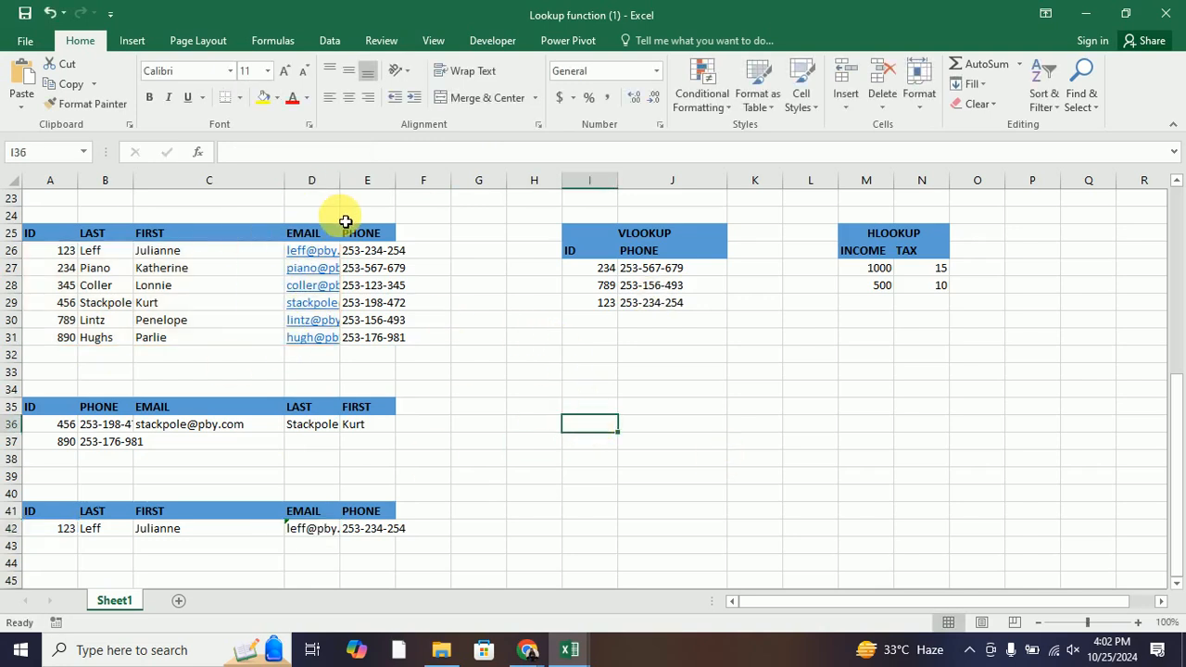
# Mark out the VLOOKUP and HLOOKUP result tables, and read the Range_lookup argument on the HLOOKUP help page in Chrome
pyautogui.moveTo(538, 215); pyautogui.dragTo(719, 357)
pyautogui.moveTo(815, 216); pyautogui.dragTo(912, 337)
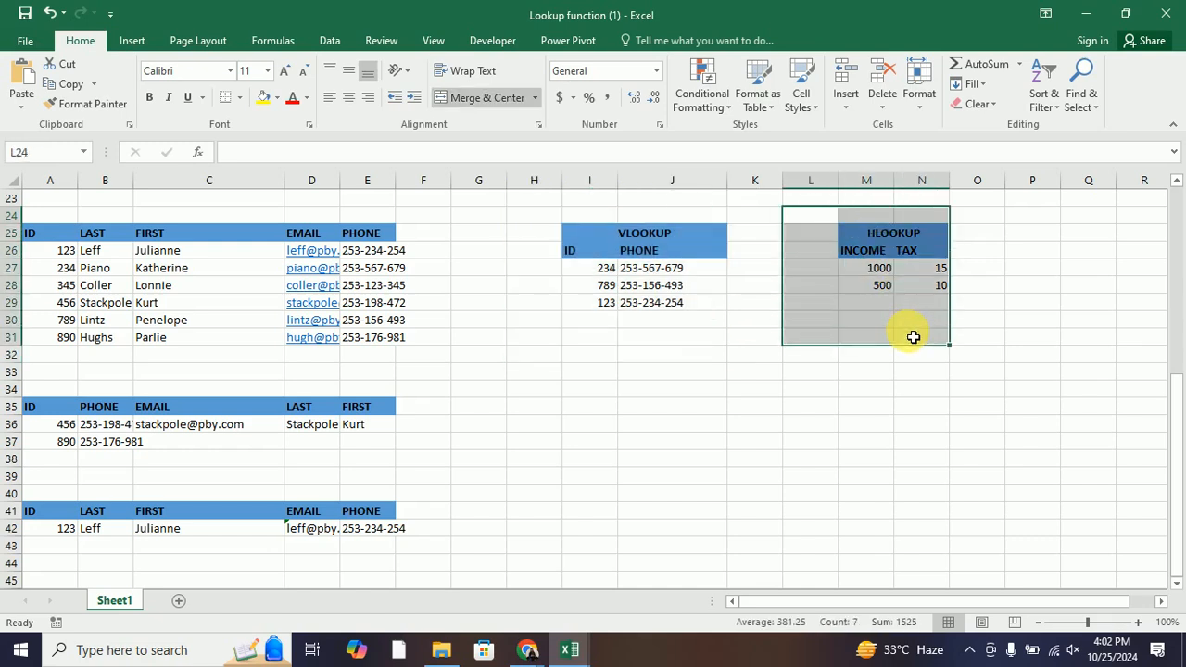
pyautogui.click(528, 650)
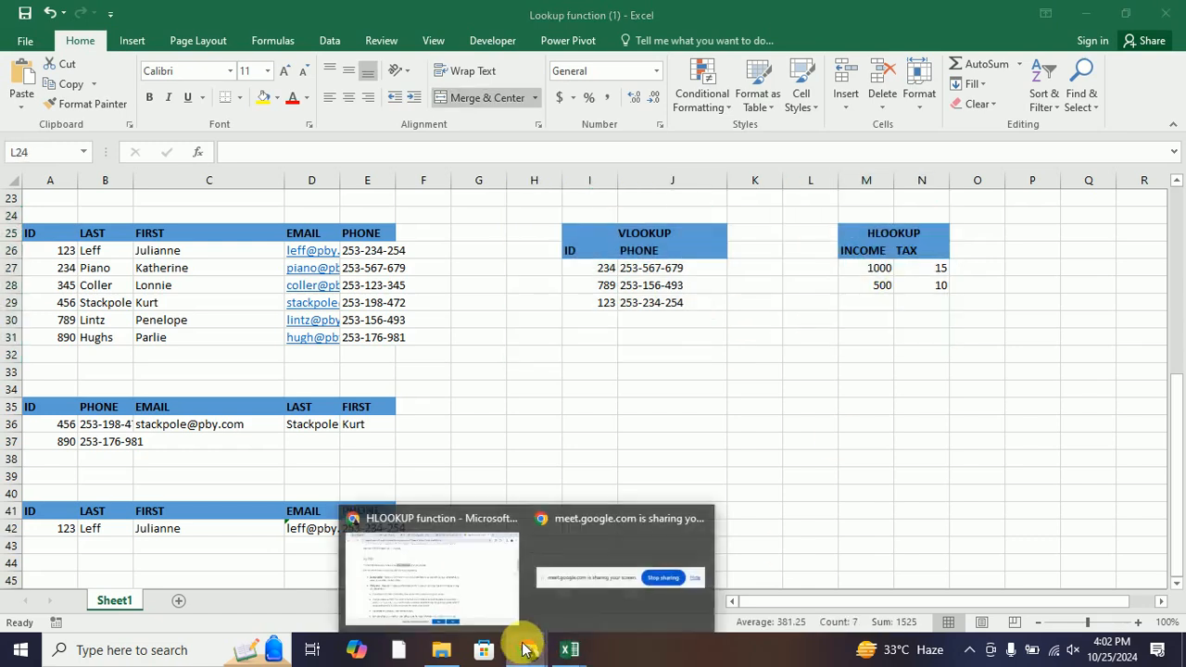
pyautogui.click(439, 582)
pyautogui.scroll(-2, 371, 398)
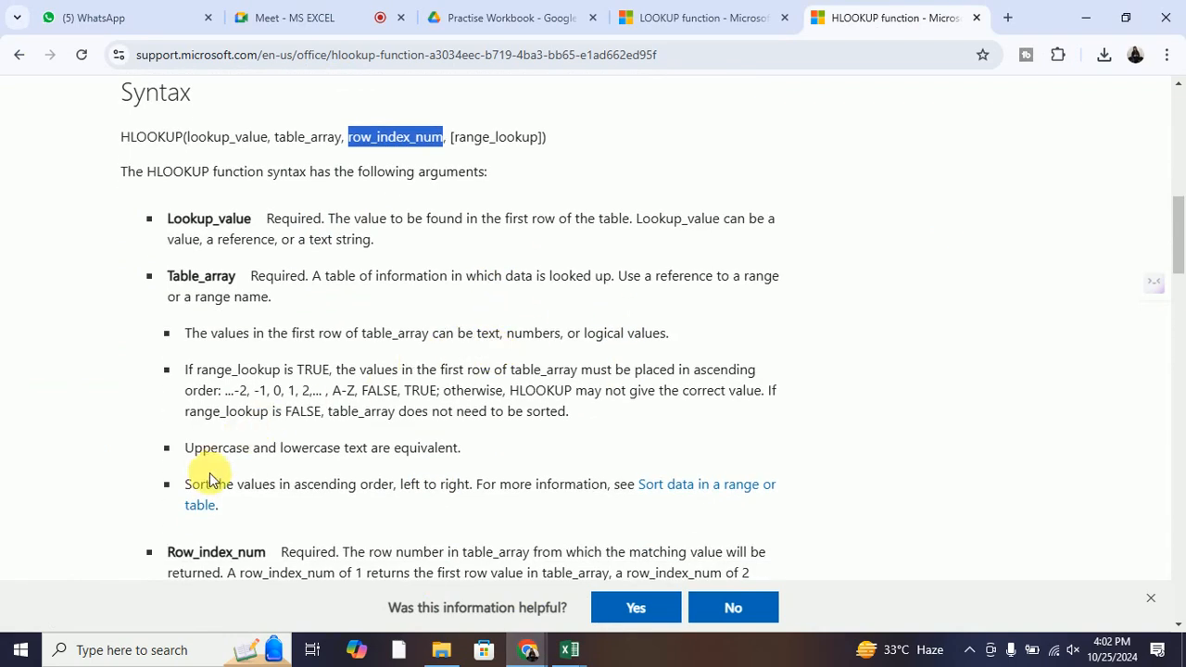
pyautogui.scroll(-4, 210, 480)
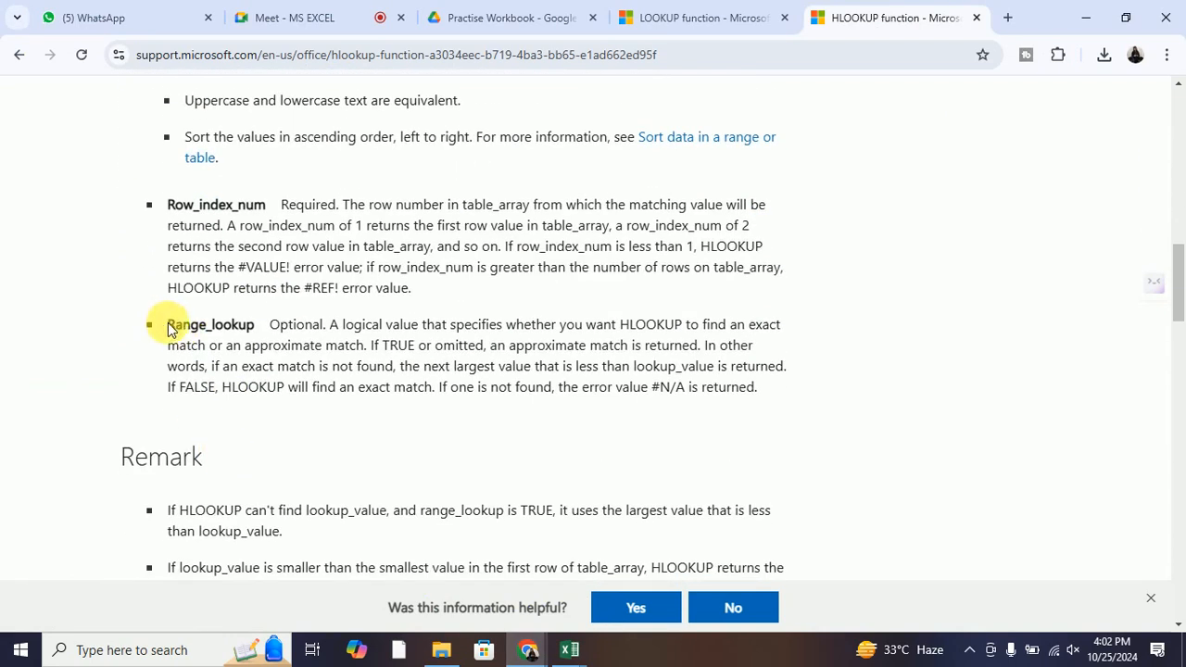
pyautogui.doubleClick(171, 326)
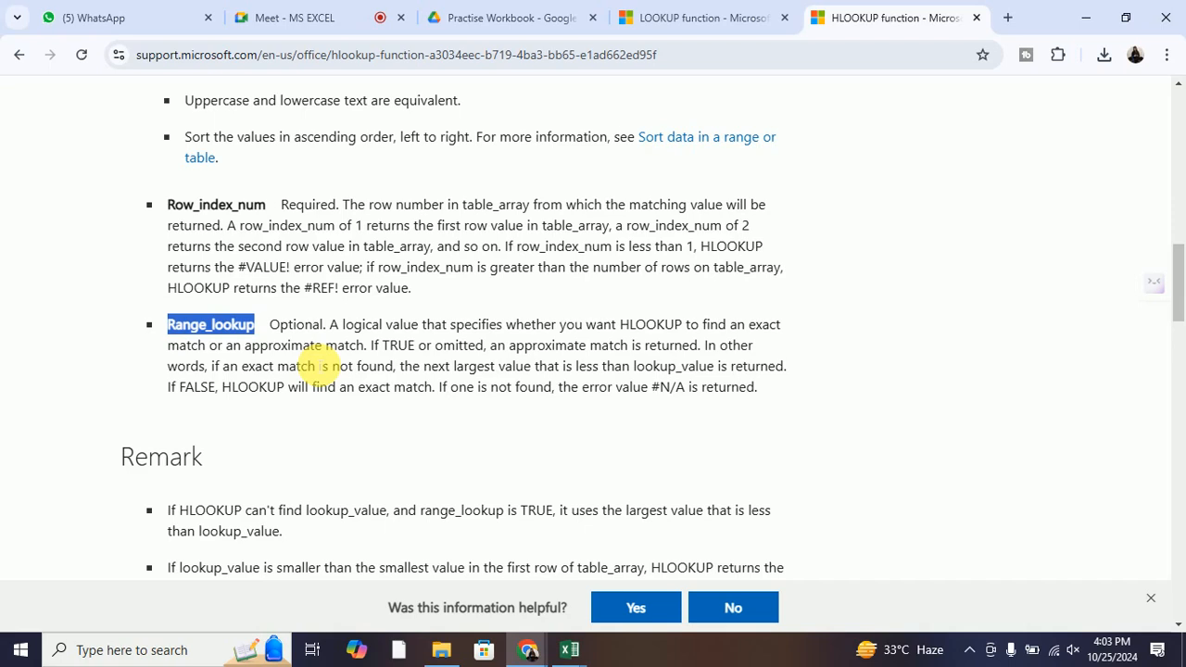
pyautogui.scroll(-10, 312, 368)
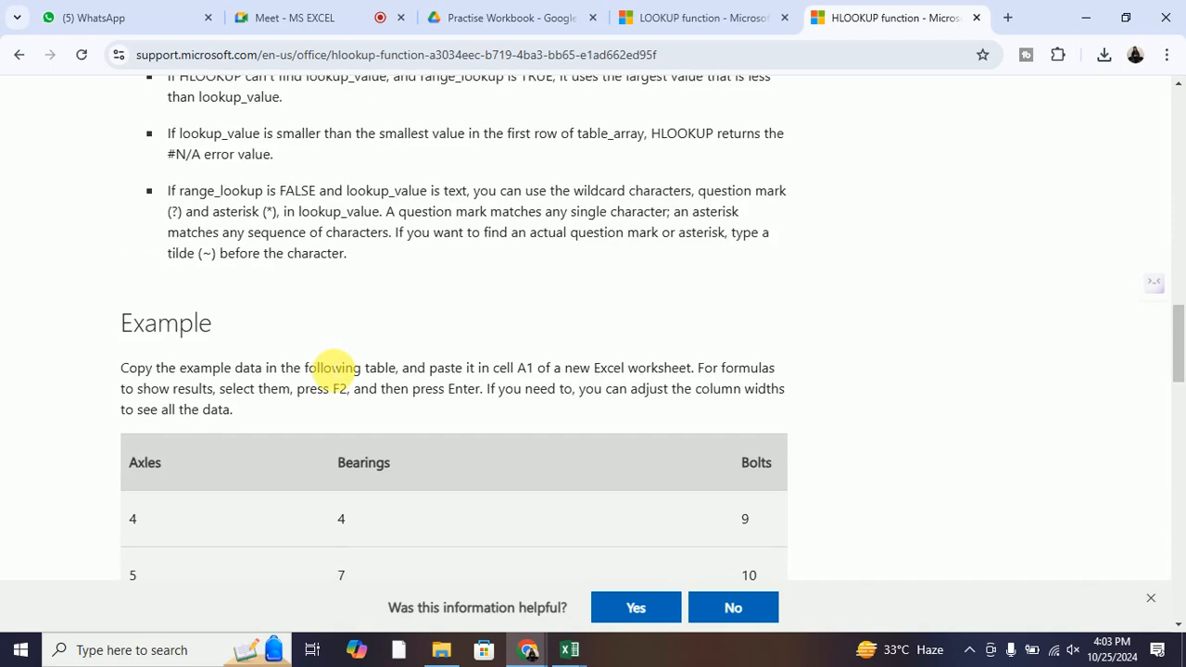
pyautogui.scroll(-7, 392, 450)
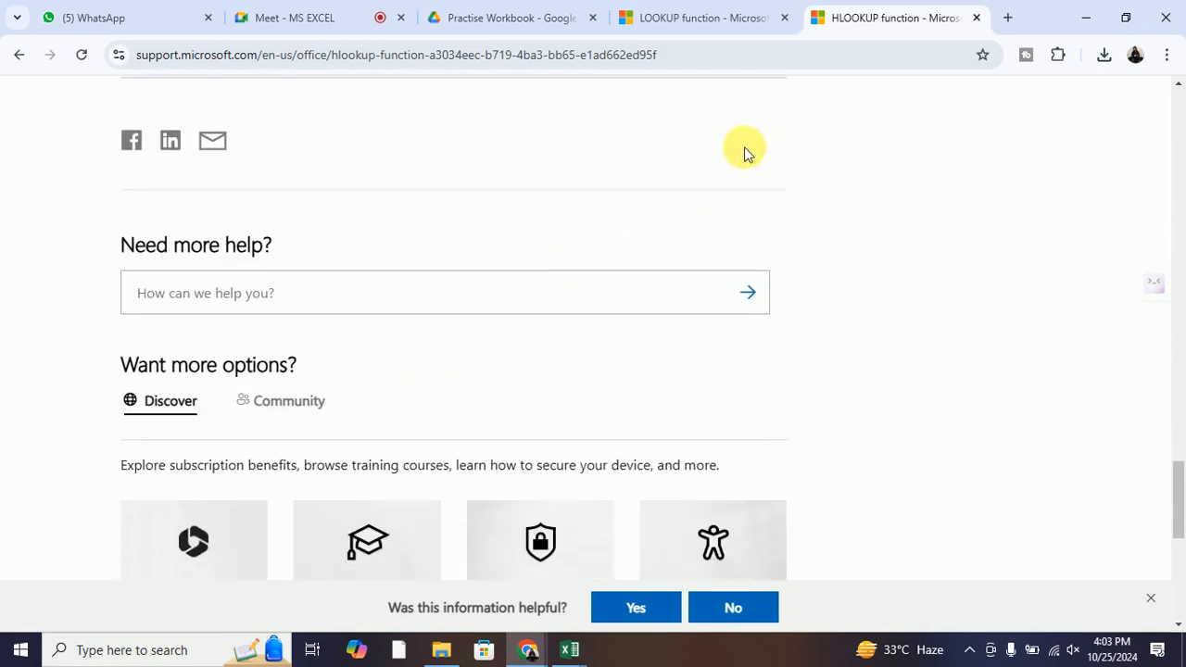
# Close the HLOOKUP help page and review the vector form and array form sections of the LOOKUP function article
pyautogui.click(975, 19)
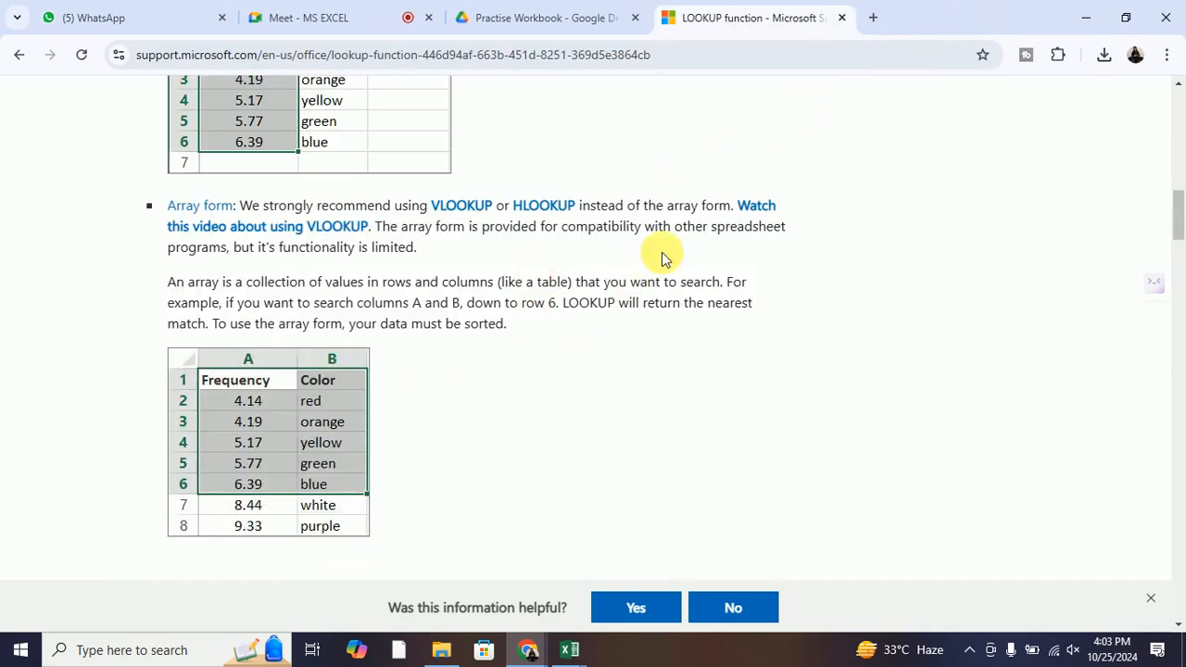
pyautogui.scroll(-12, 567, 314)
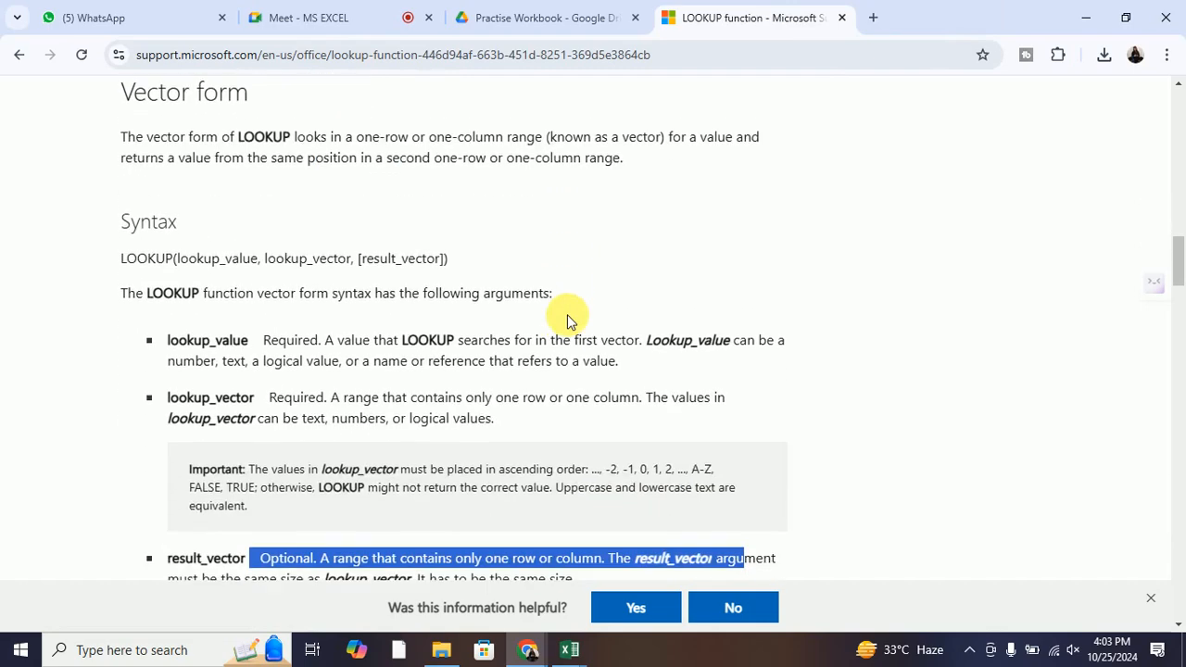
pyautogui.scroll(-10, 567, 317)
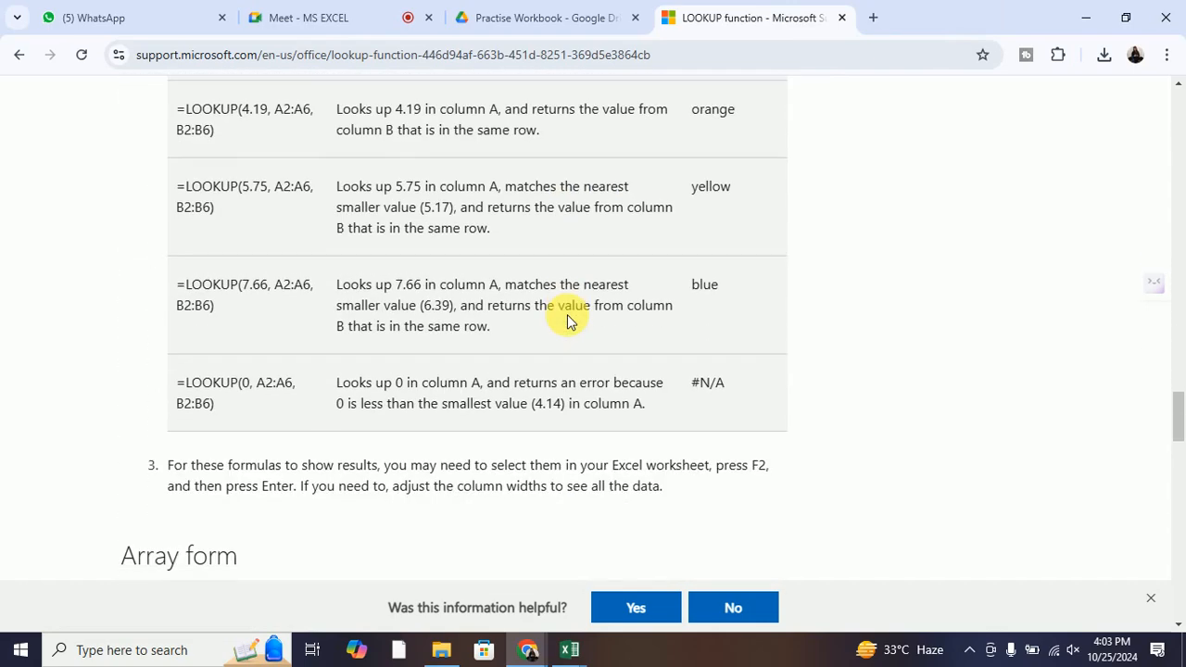
pyautogui.scroll(-10, 567, 317)
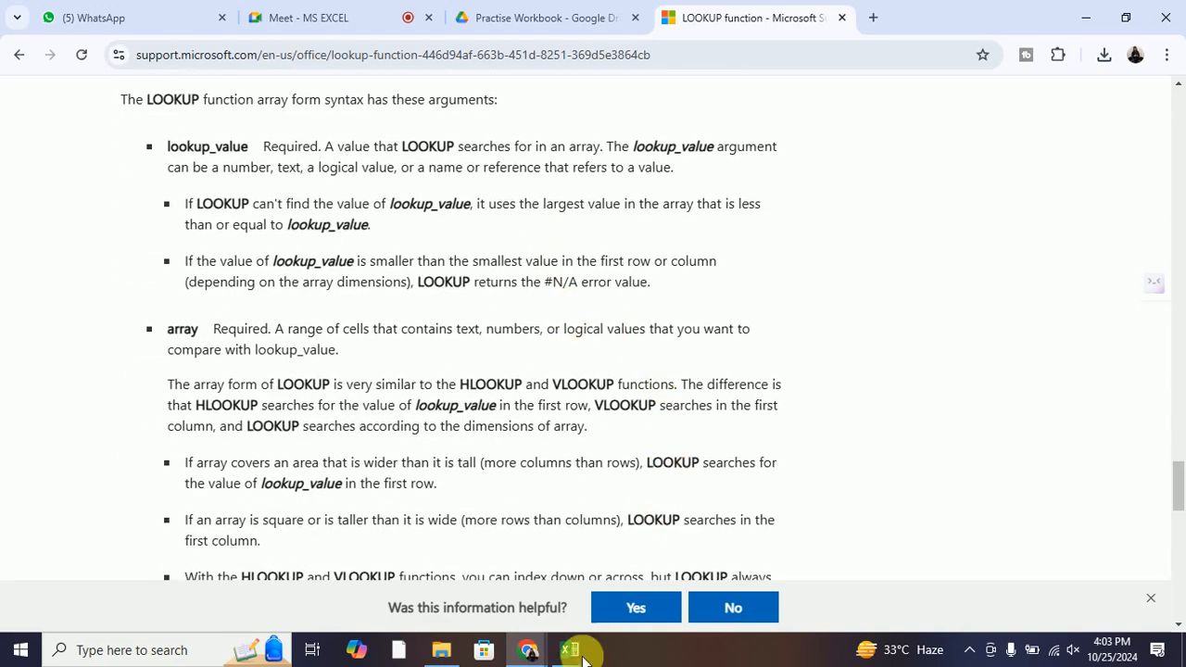
# Return to the Lookup function workbook in Excel and examine the lookup value and array in the B5 tax formula
pyautogui.moveTo(569, 650)
pyautogui.moveTo(553, 578)
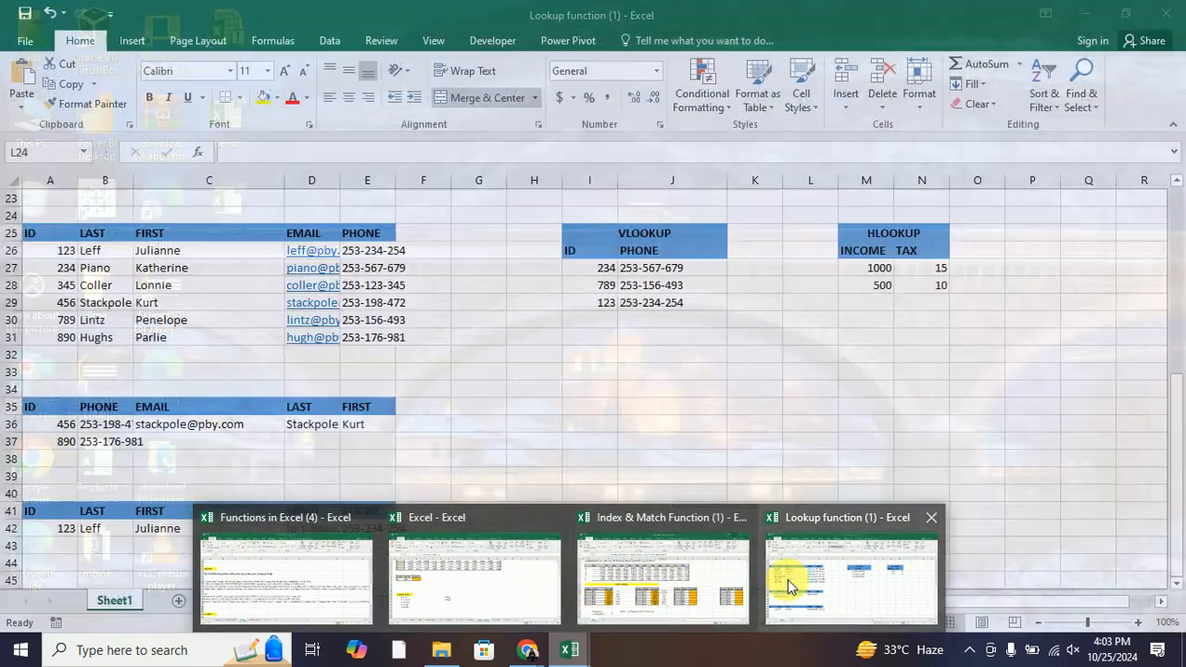
pyautogui.click(792, 586)
pyautogui.scroll(8, 352, 323)
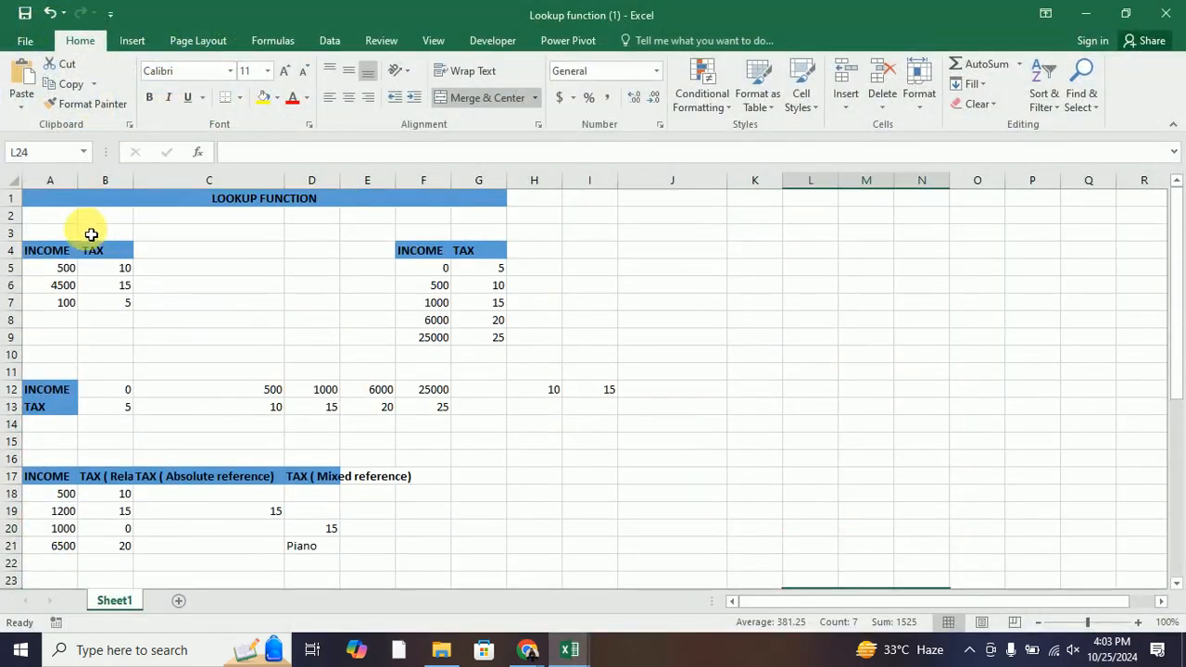
pyautogui.click(60, 269)
pyautogui.click(96, 273)
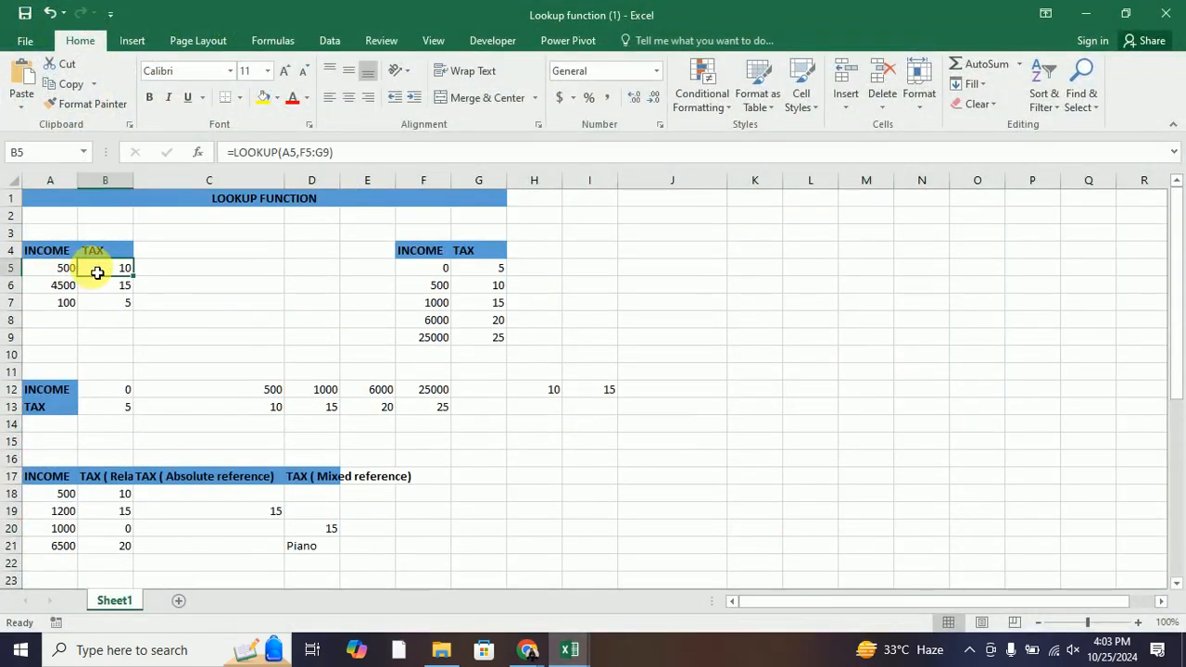
pyautogui.click(280, 152)
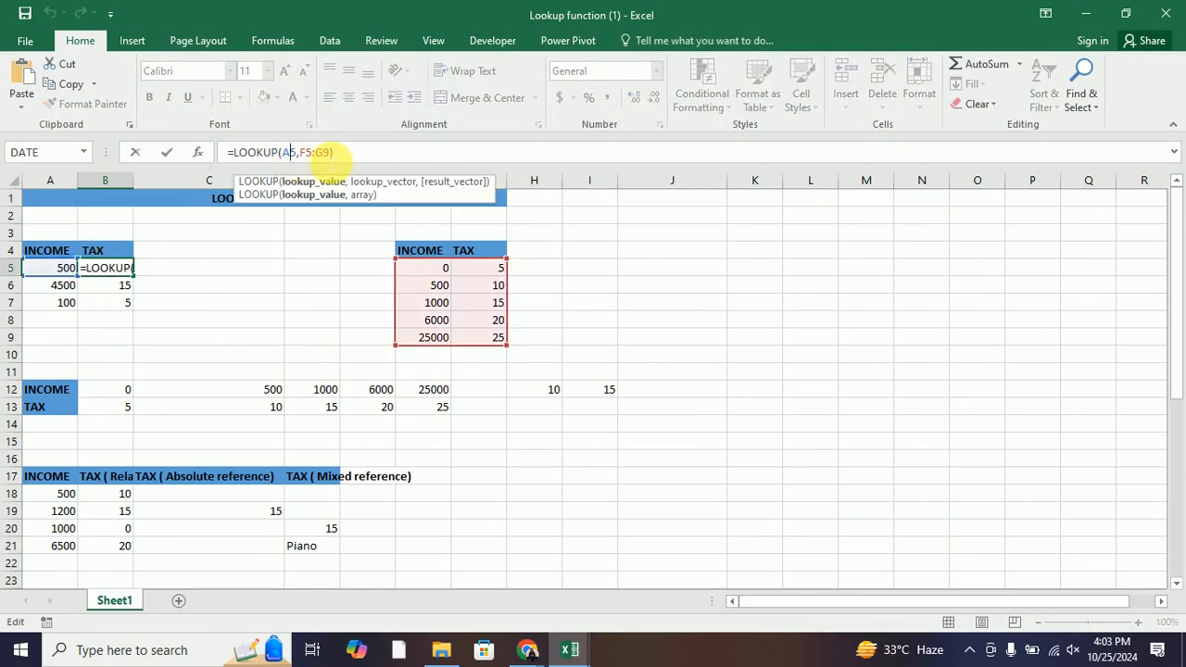
pyautogui.click(315, 153)
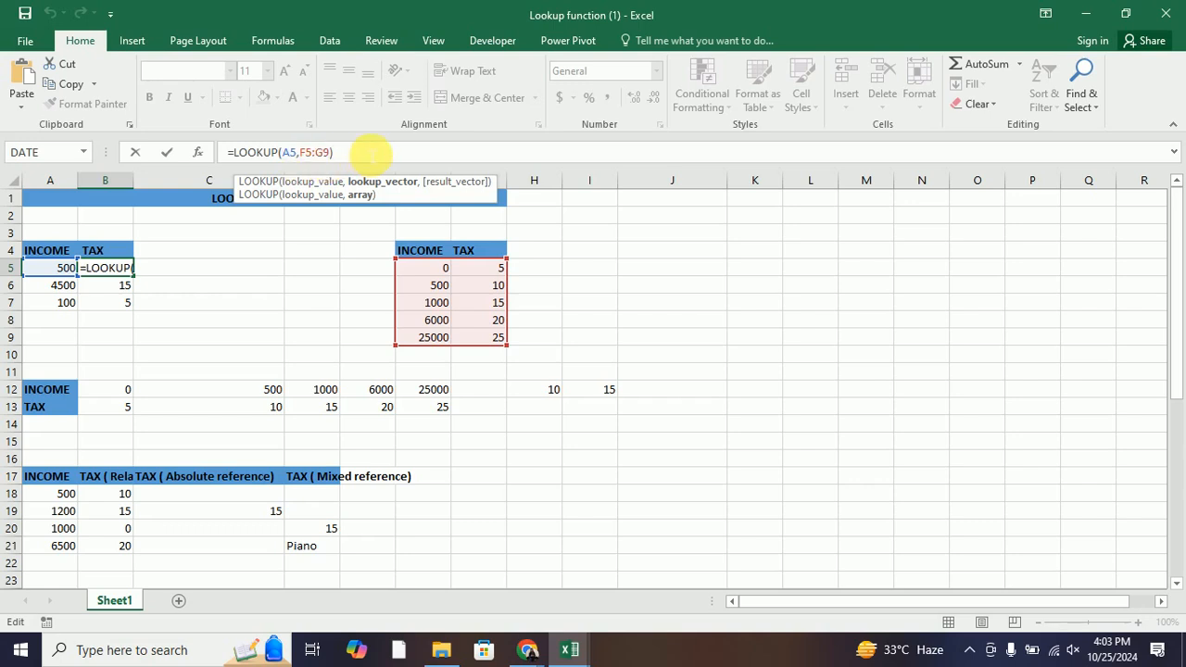
pyautogui.click(370, 154)
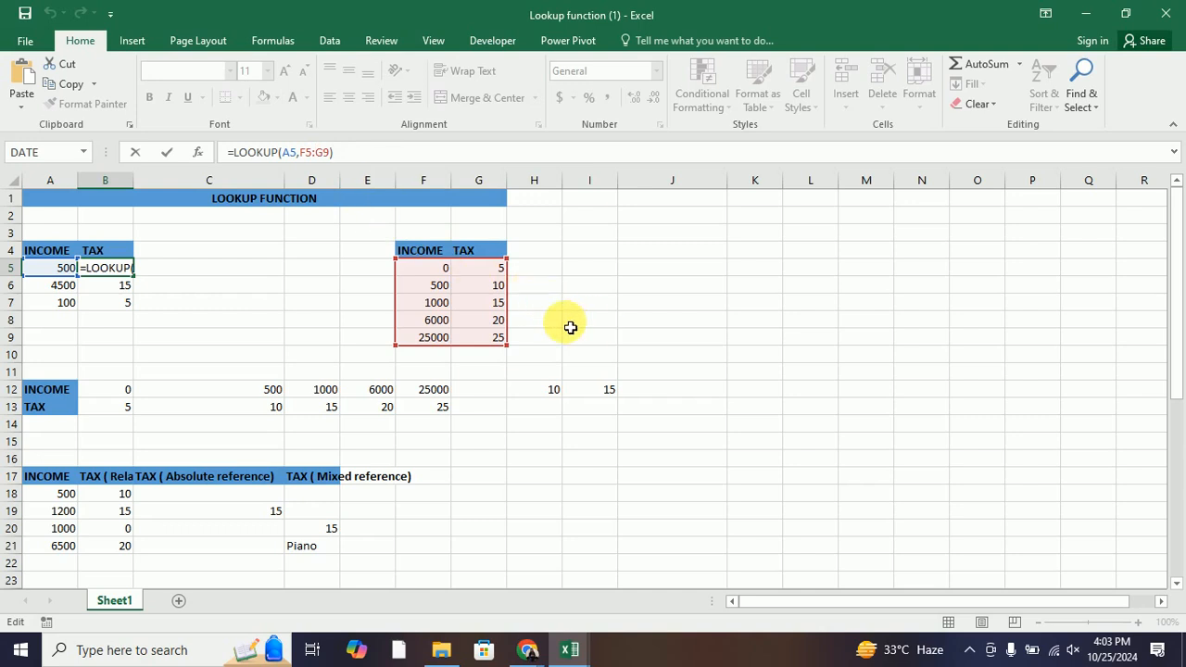
pyautogui.click(732, 417)
# Examine the lookup value, table array and row index arguments of the HLOOKUP tax formula in N27
pyautogui.scroll(-4, 752, 419)
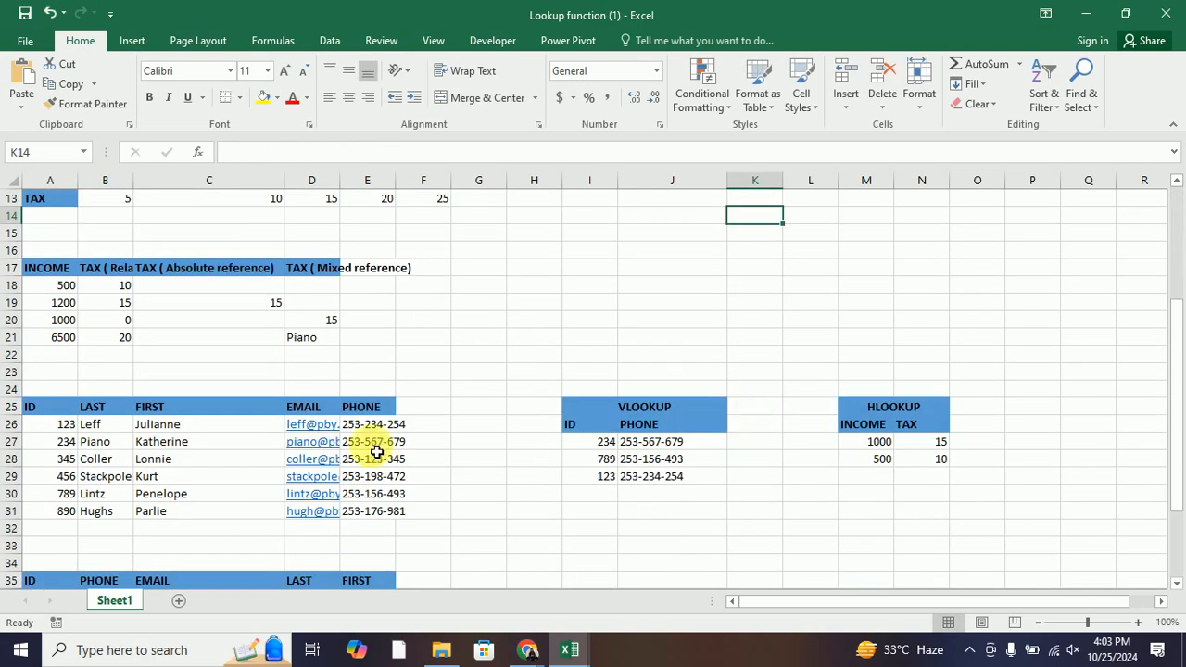
pyautogui.click(929, 444)
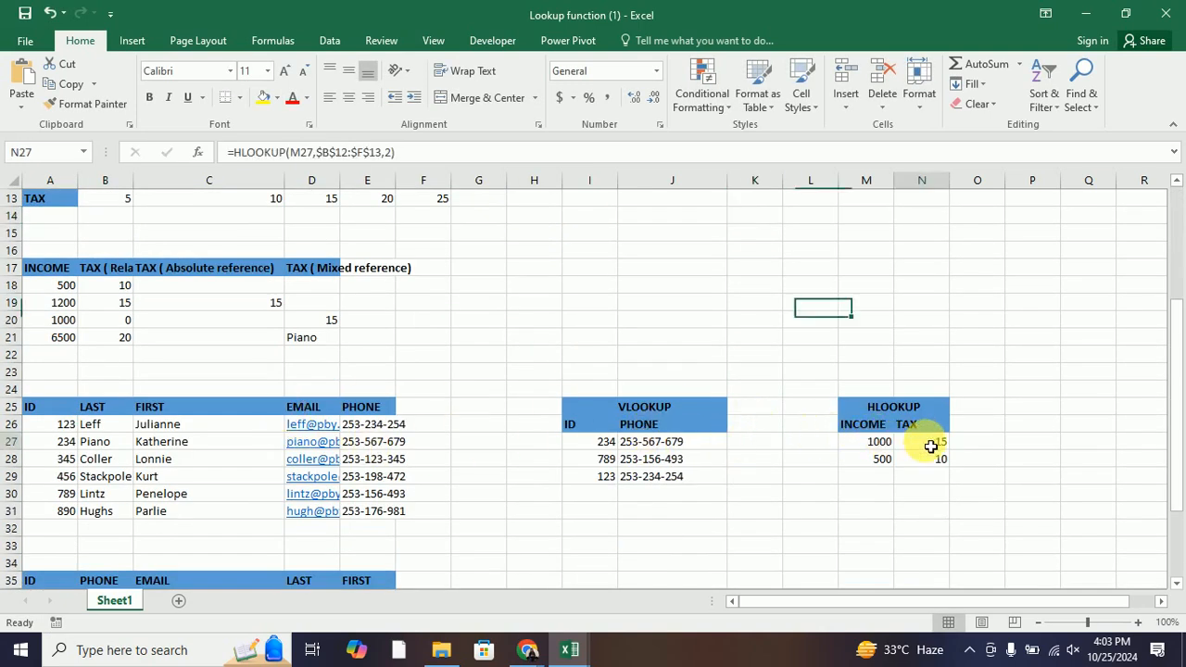
pyautogui.click(307, 152)
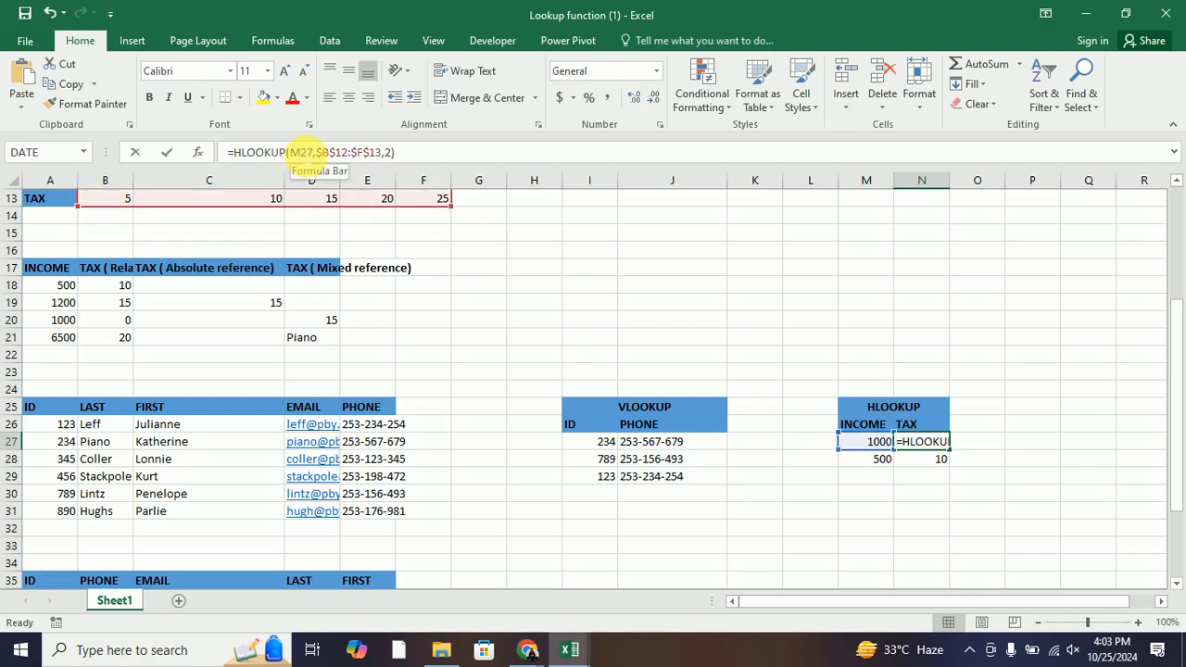
pyautogui.click(330, 153)
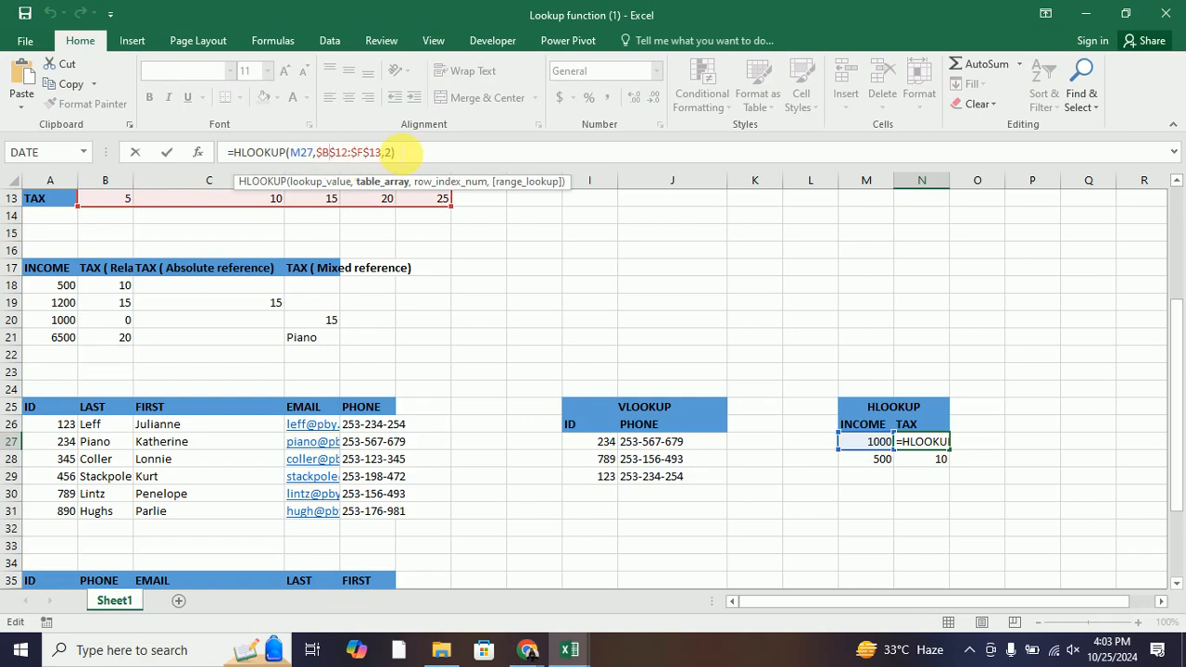
pyautogui.click(383, 153)
pyautogui.click(422, 153)
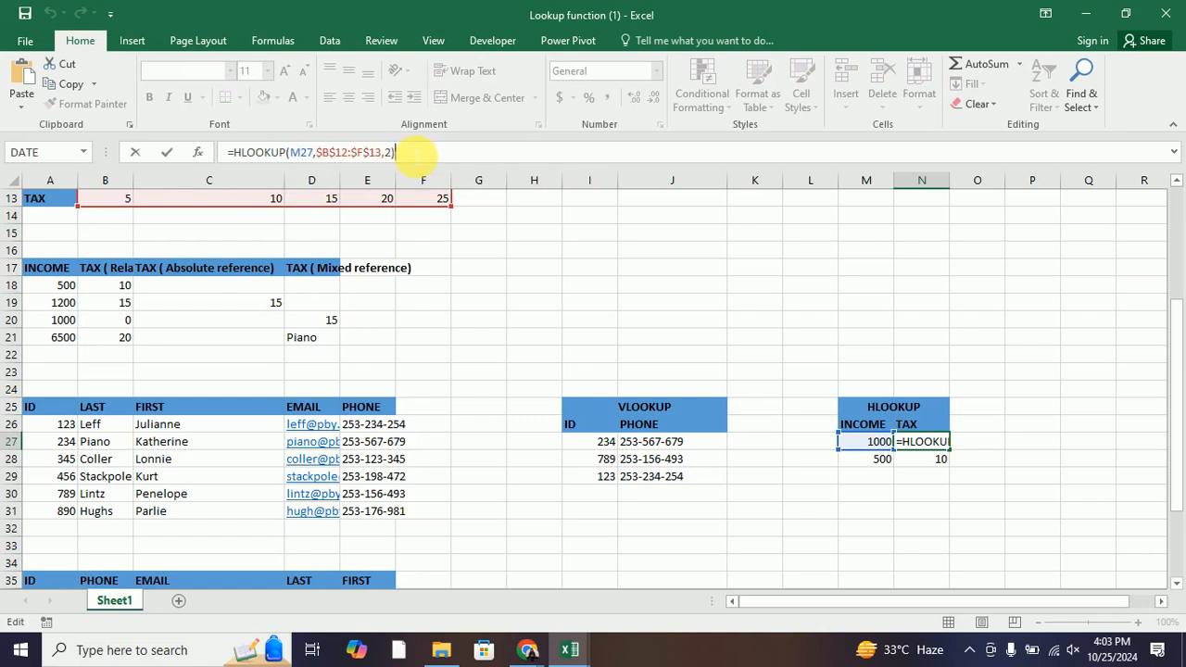
pyautogui.click(768, 498)
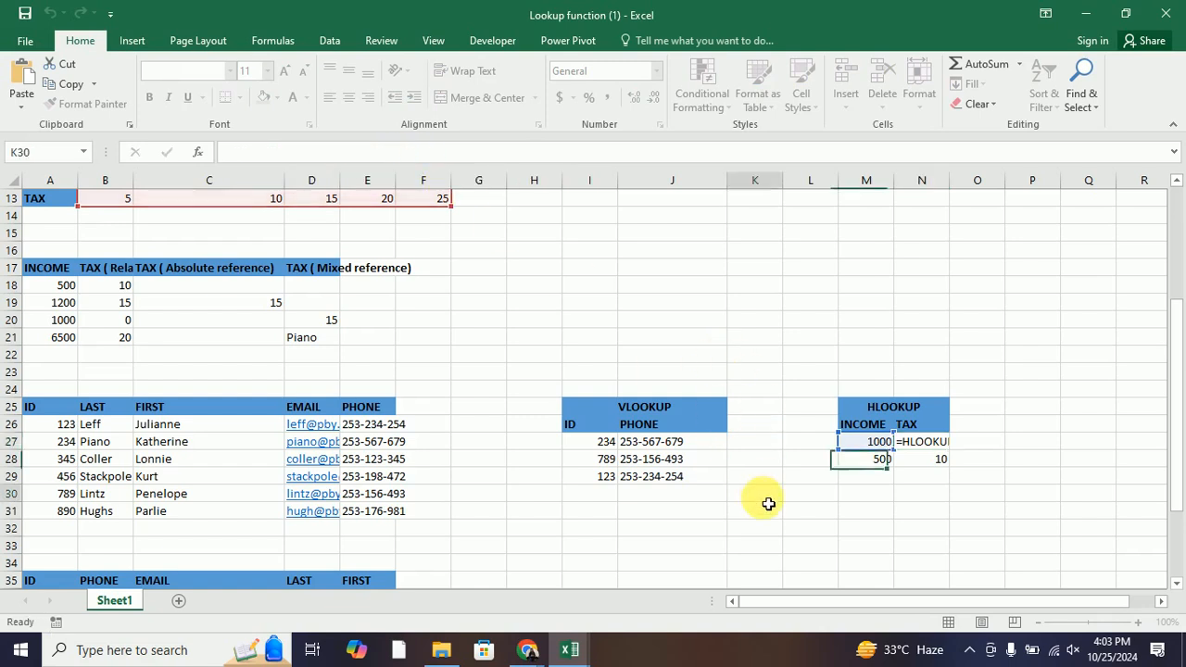
# Examine the lookup value, table array and column index arguments of the VLOOKUP phone formula in J28
pyautogui.click(646, 461)
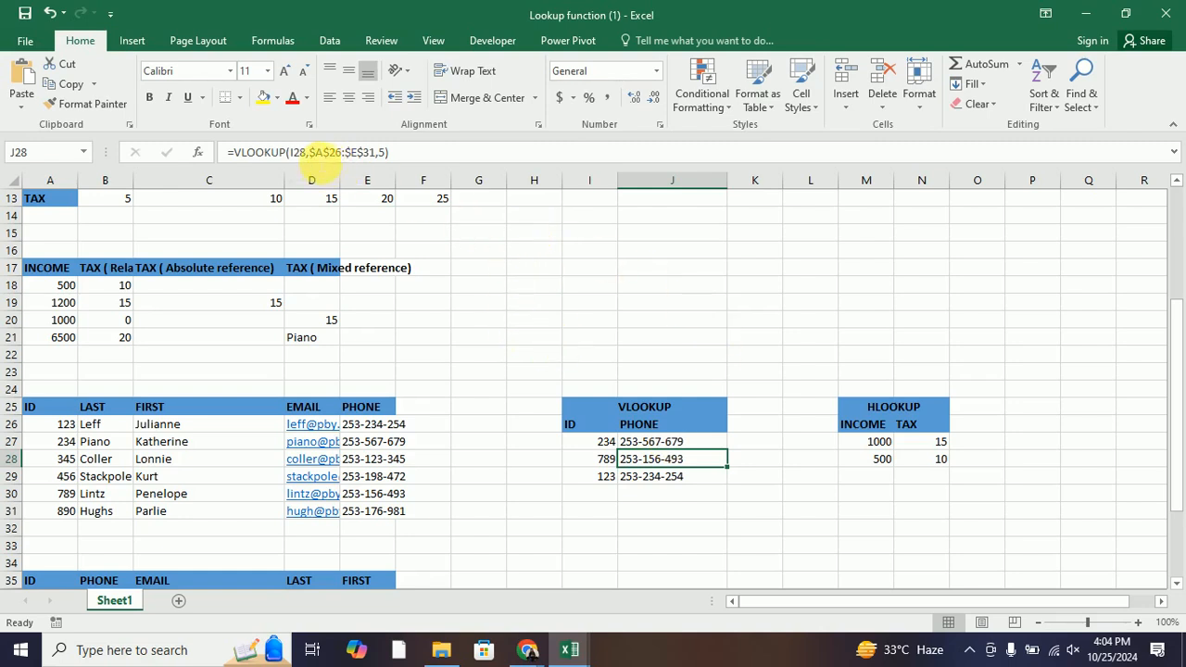
pyautogui.click(305, 152)
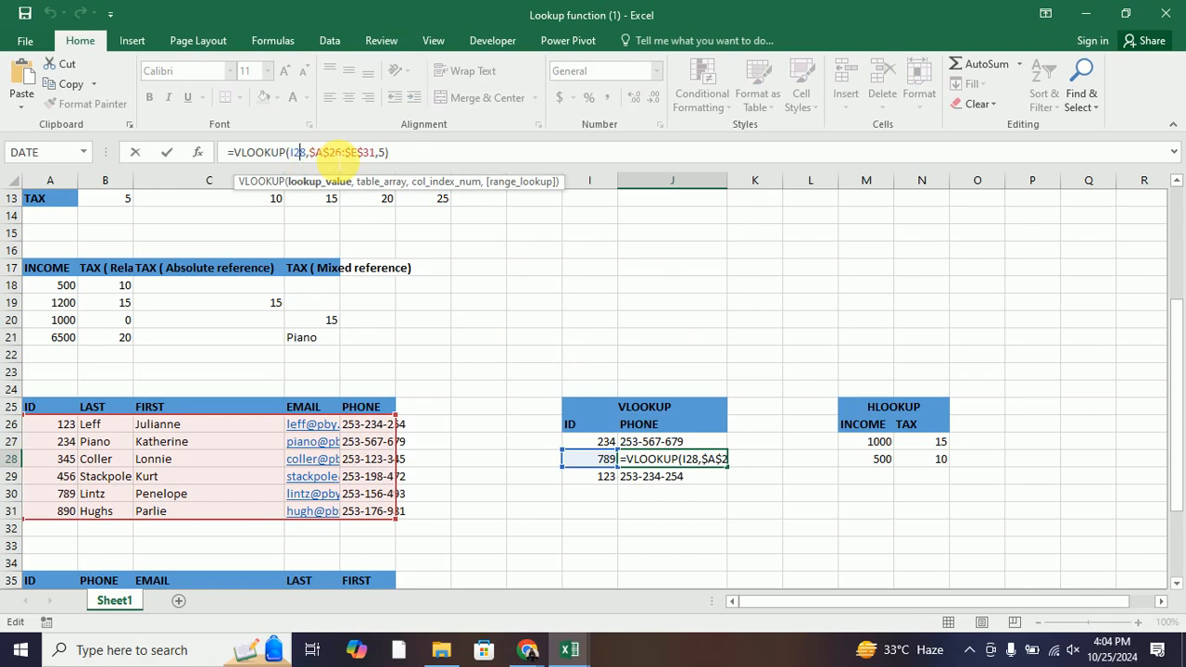
pyautogui.click(328, 153)
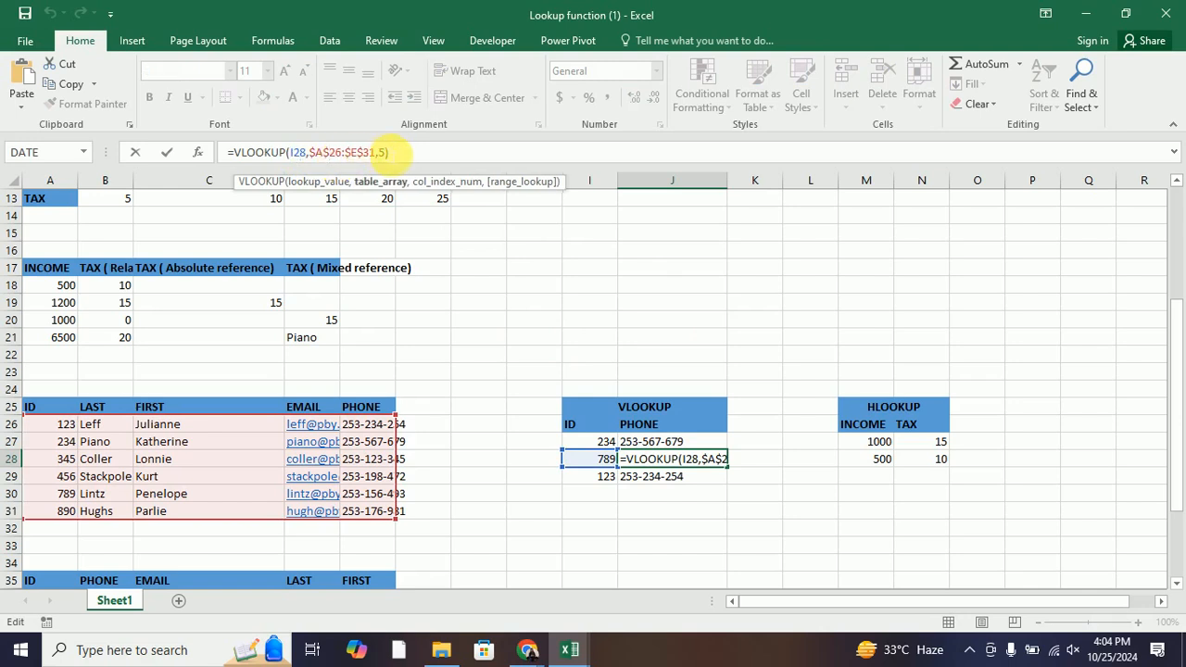
pyautogui.click(383, 153)
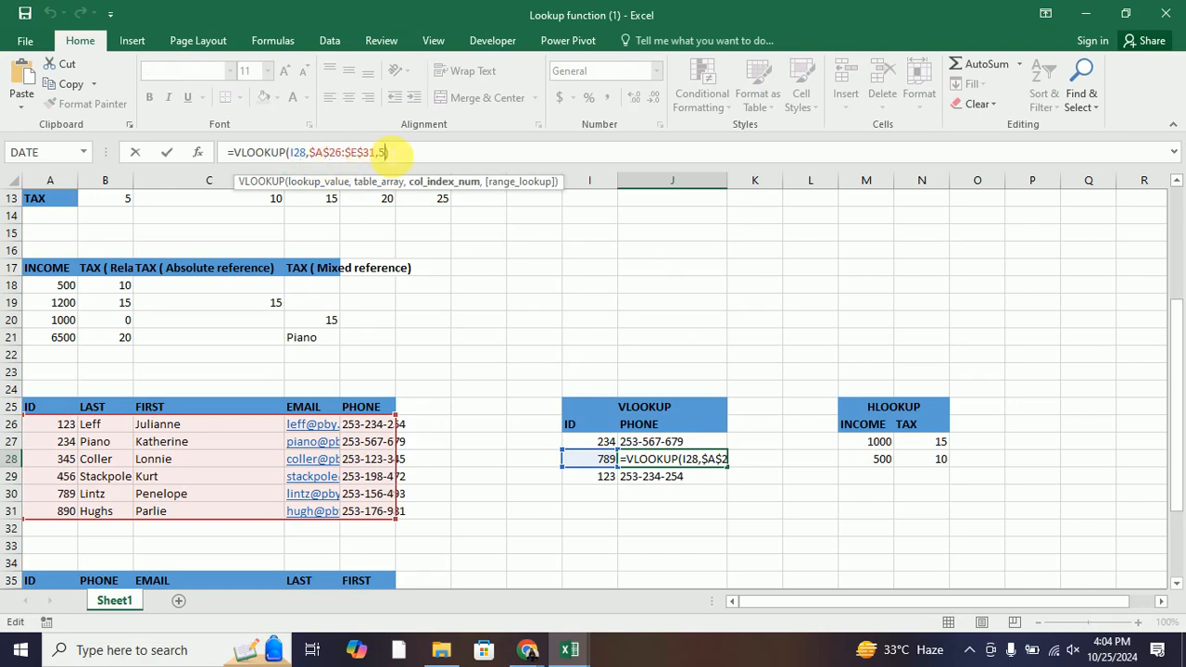
pyautogui.click(664, 361)
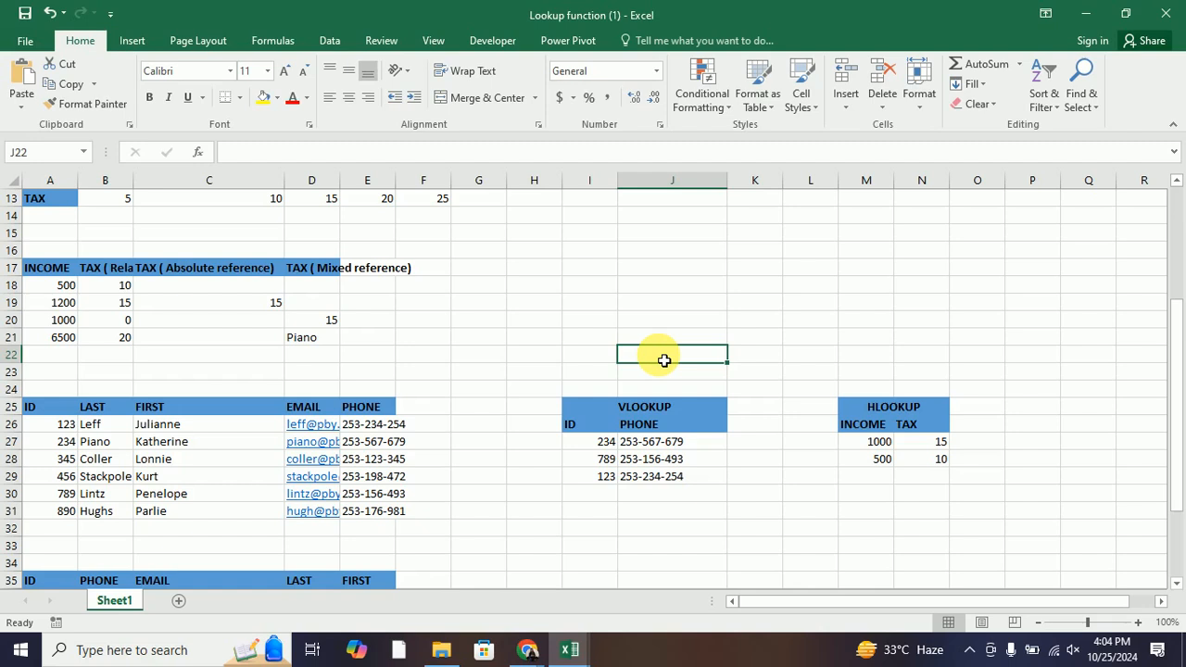
pyautogui.click(658, 456)
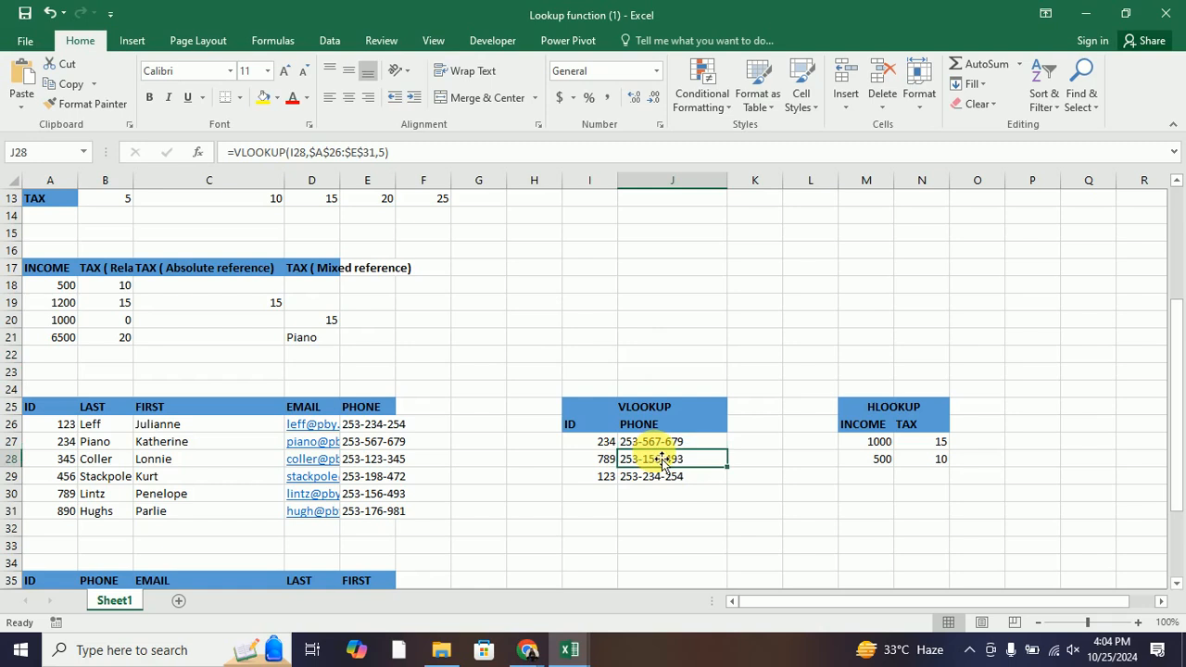
pyautogui.click(290, 151)
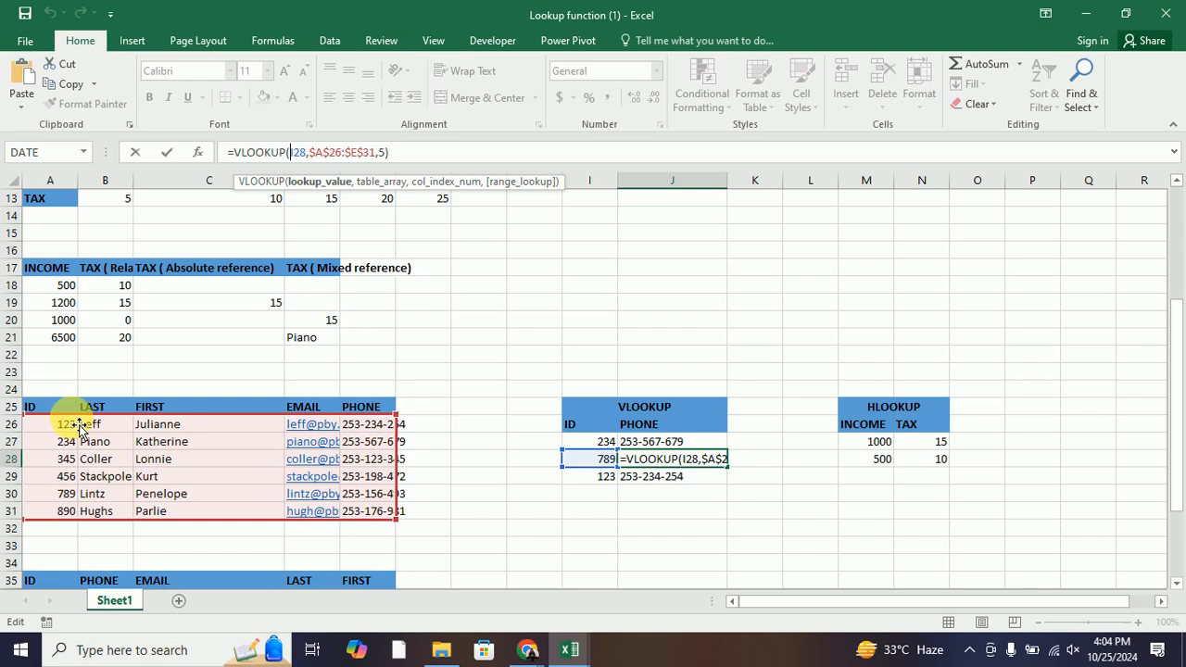
pyautogui.click(37, 500)
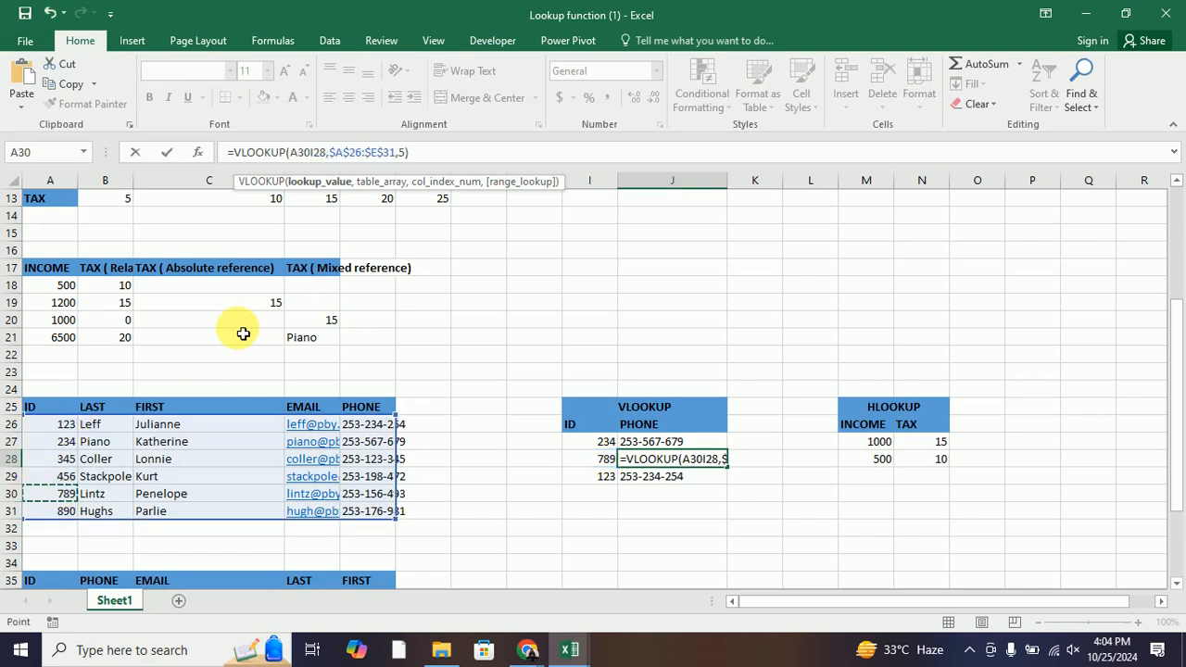
pyautogui.press('BackSpace')
pyautogui.press('BackSpace')
pyautogui.press('BackSpace')
pyautogui.click(429, 154)
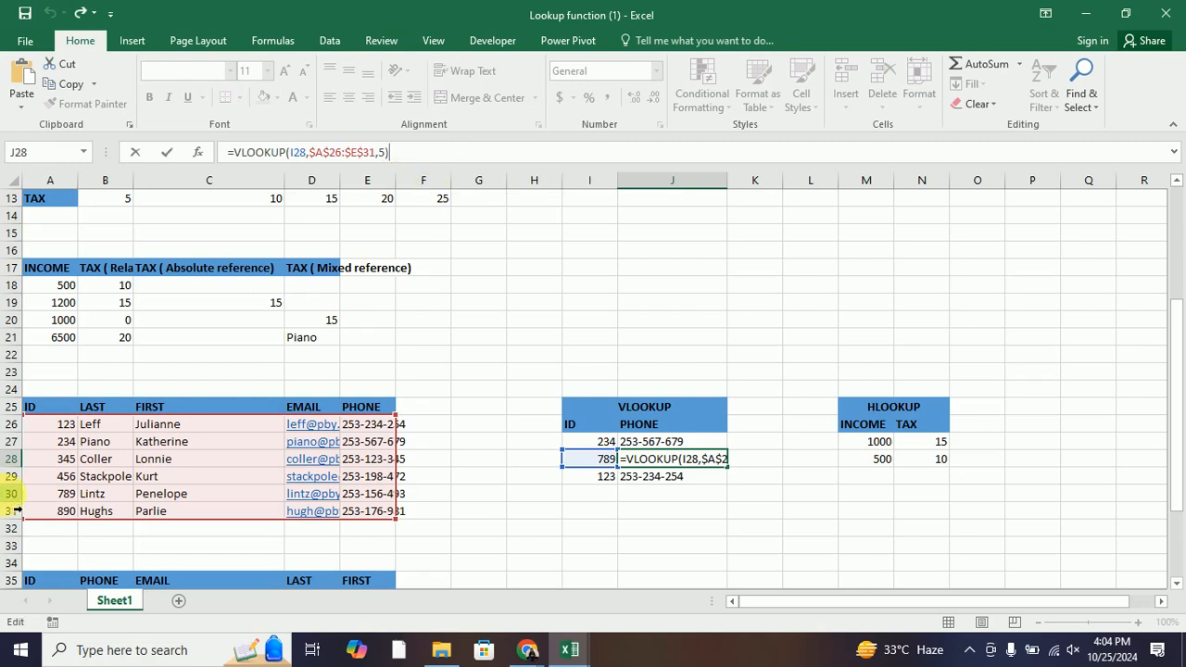
# Check the matching ID in A30 and the VLOOKUP formula in J27, and mark out the VLOOKUP and HLOOKUP result tables
pyautogui.click(44, 499)
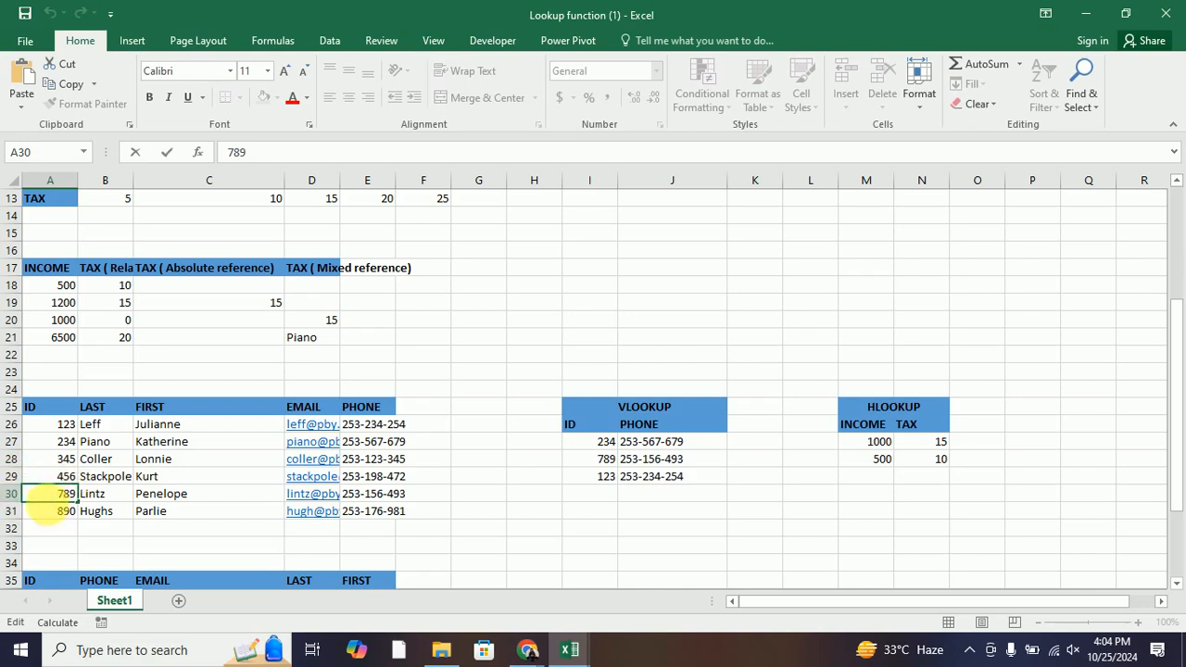
pyautogui.click(649, 442)
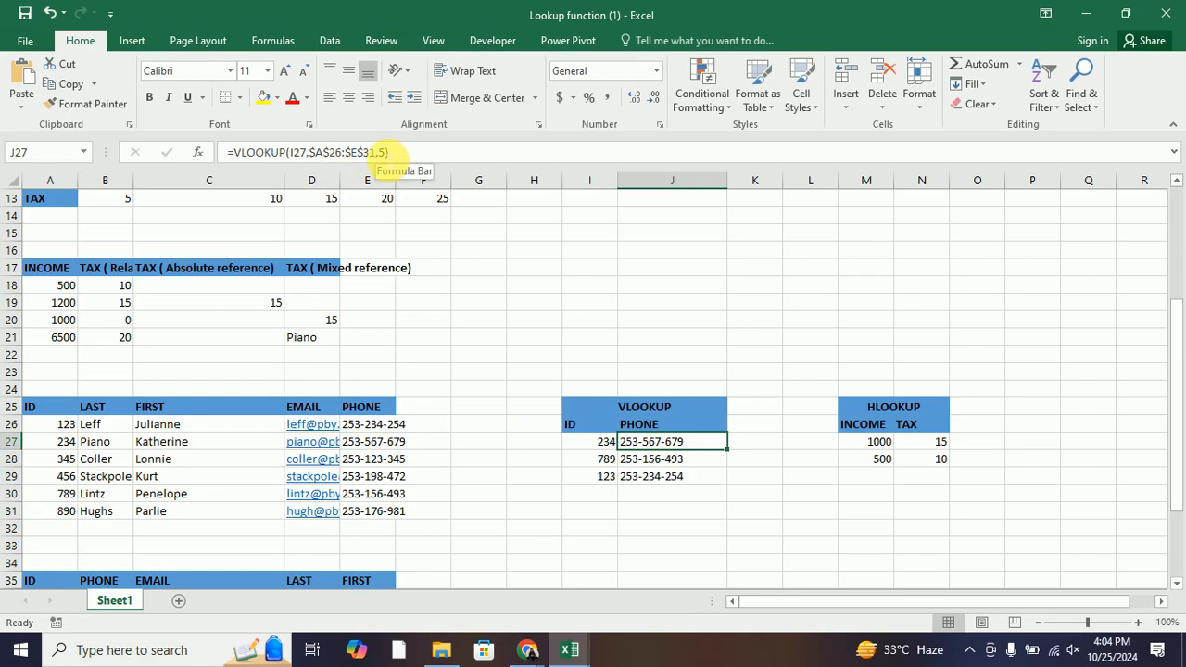
pyautogui.click(410, 152)
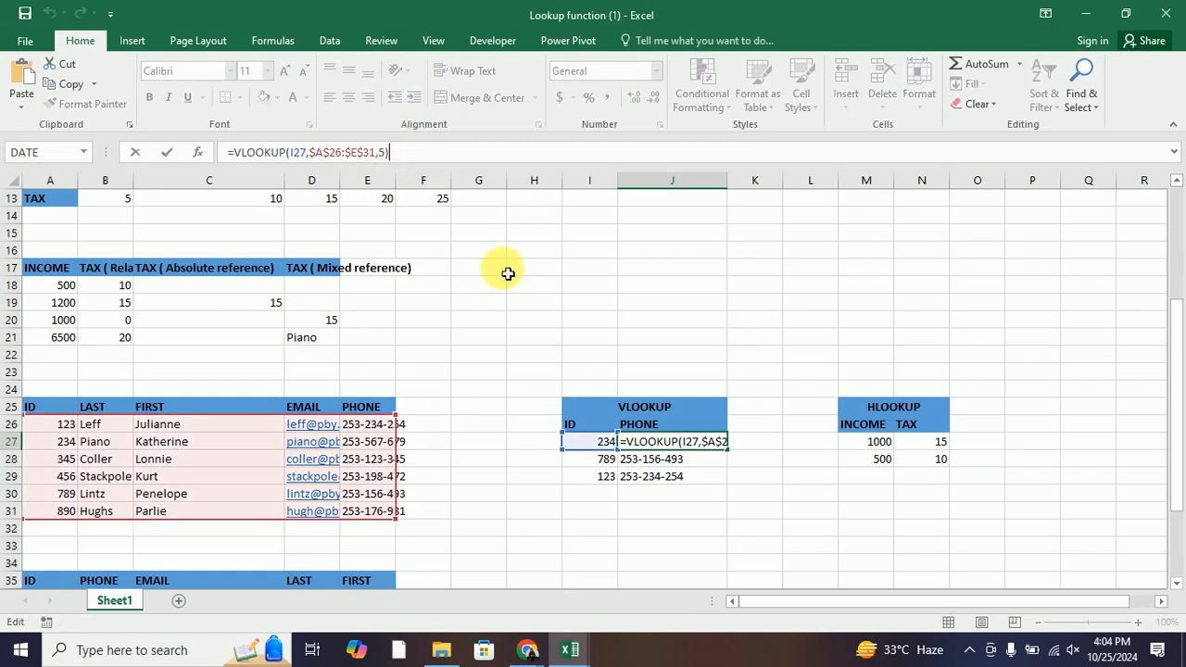
pyautogui.click(490, 430)
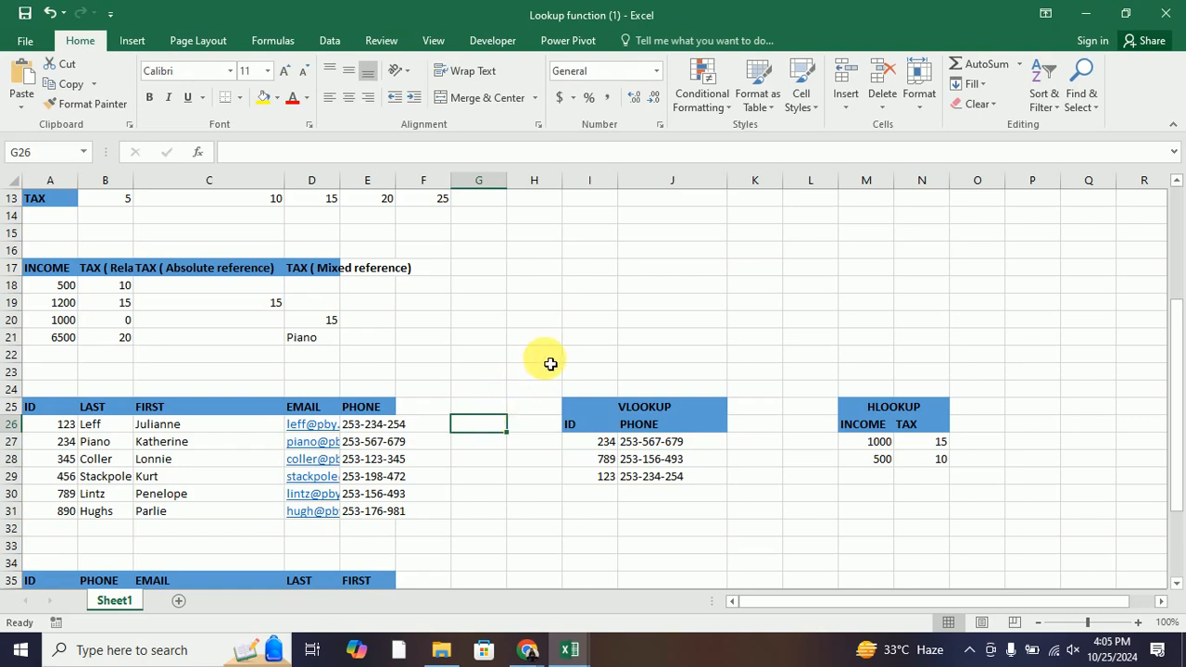
pyautogui.moveTo(537, 355); pyautogui.dragTo(972, 510)
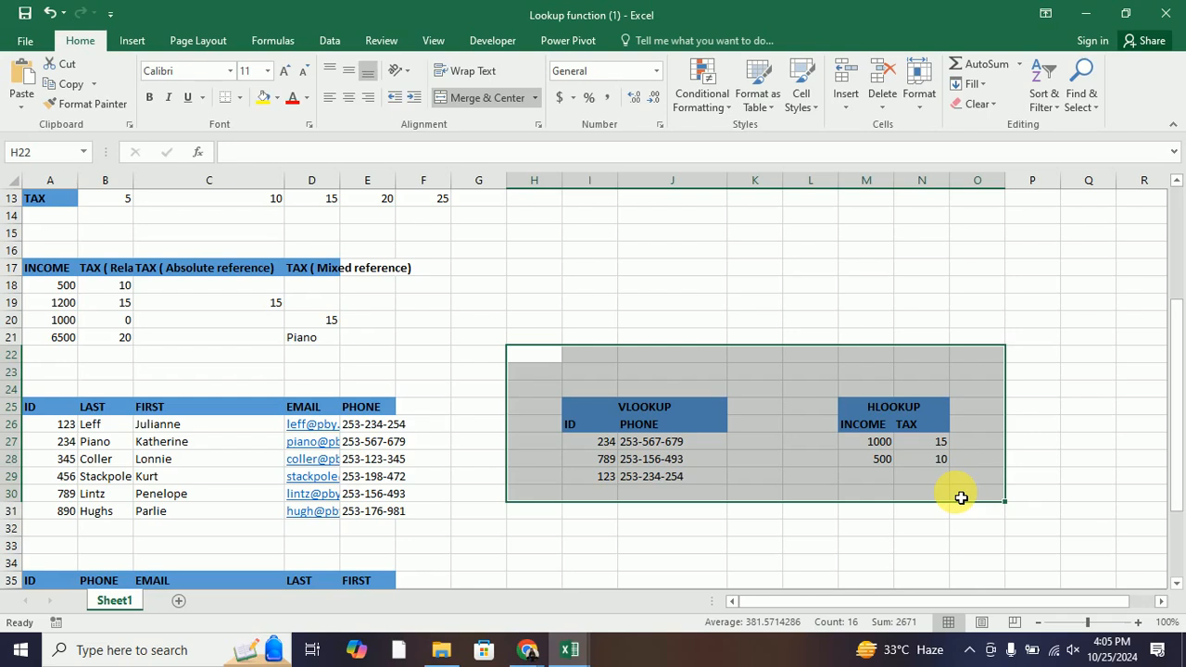
pyautogui.click(613, 321)
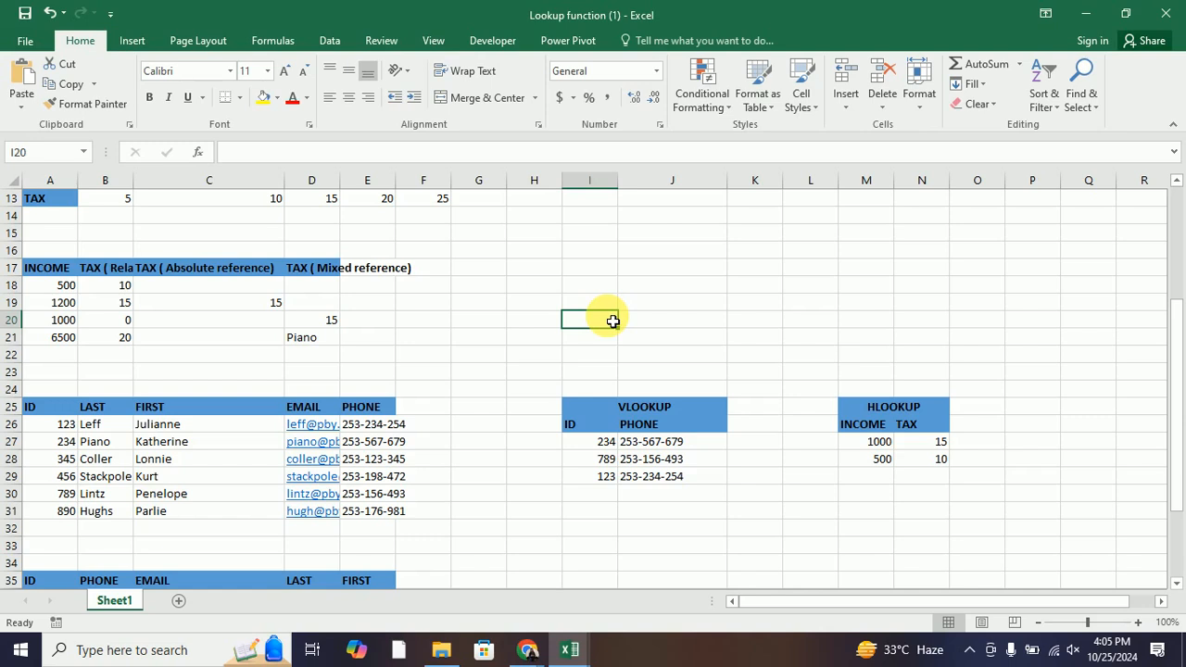
# Switch to the Functions in Excel (4) workbook and review the HLOOKUP, VLOOKUP and LOOKUP syntax notes on the Lookup sheet
pyautogui.click(568, 648)
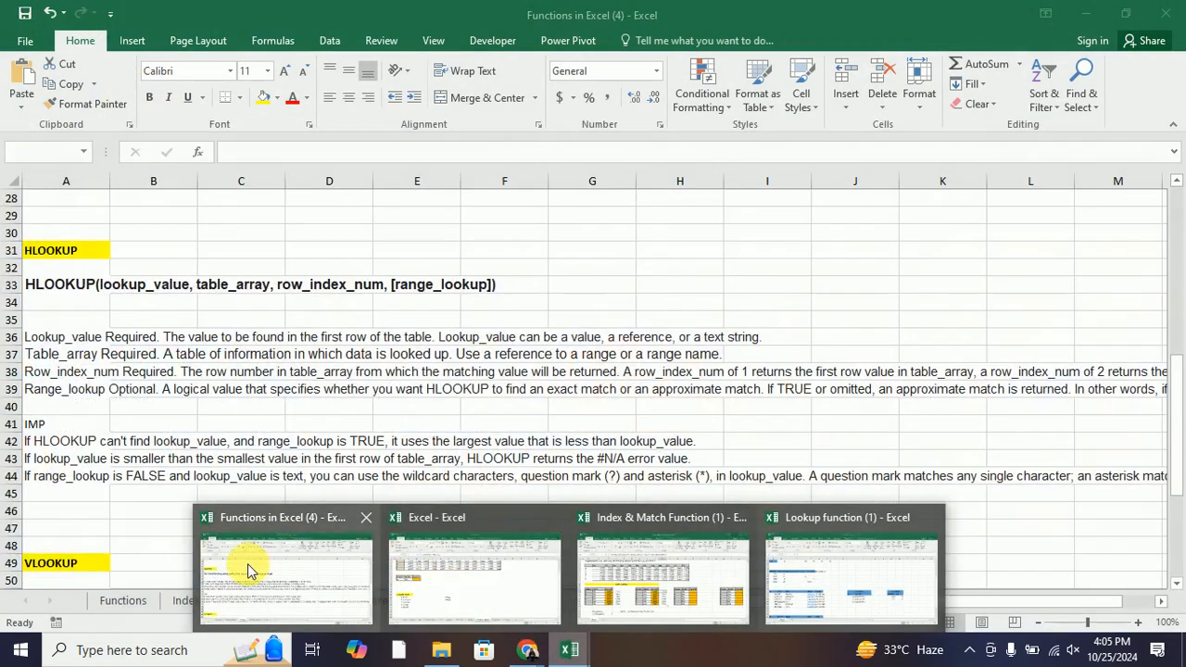
pyautogui.click(247, 565)
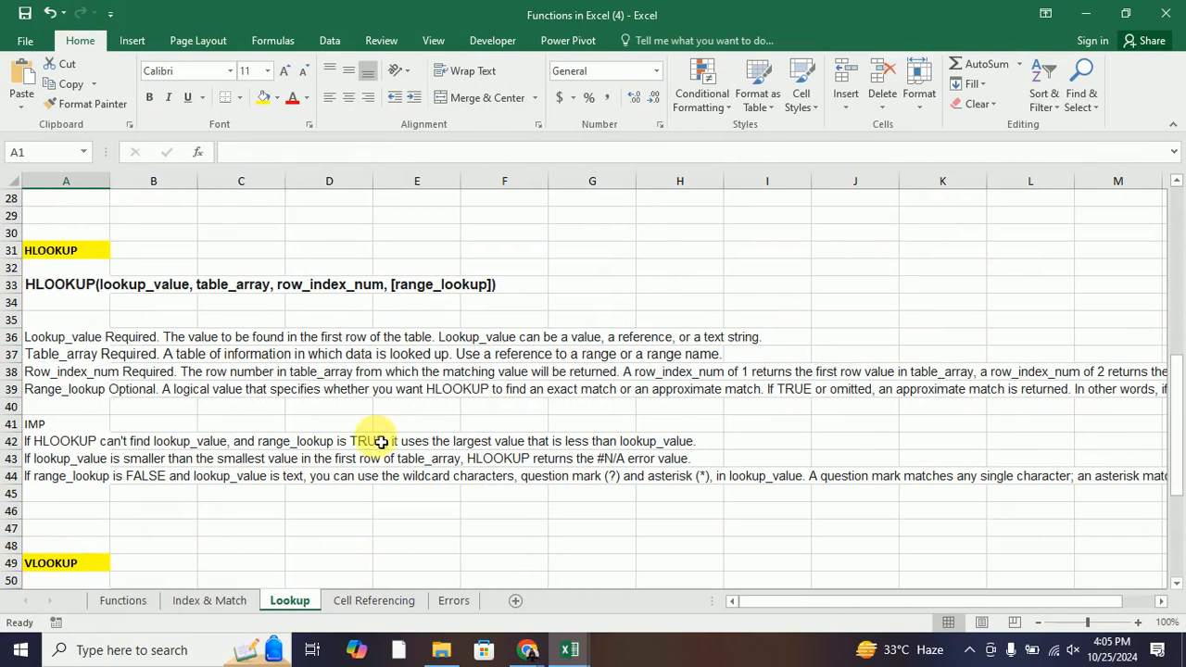
pyautogui.scroll(-5, 496, 452)
pyautogui.scroll(-1, 496, 453)
pyautogui.scroll(-2, 496, 453)
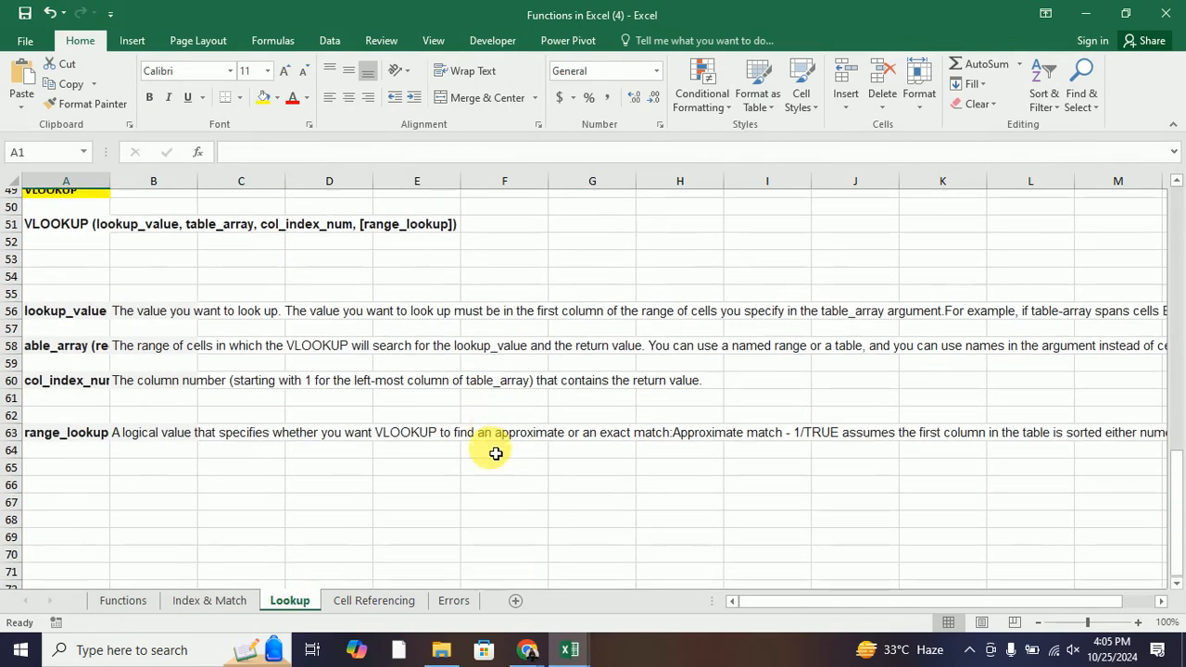
pyautogui.scroll(10, 495, 452)
pyautogui.scroll(6, 496, 452)
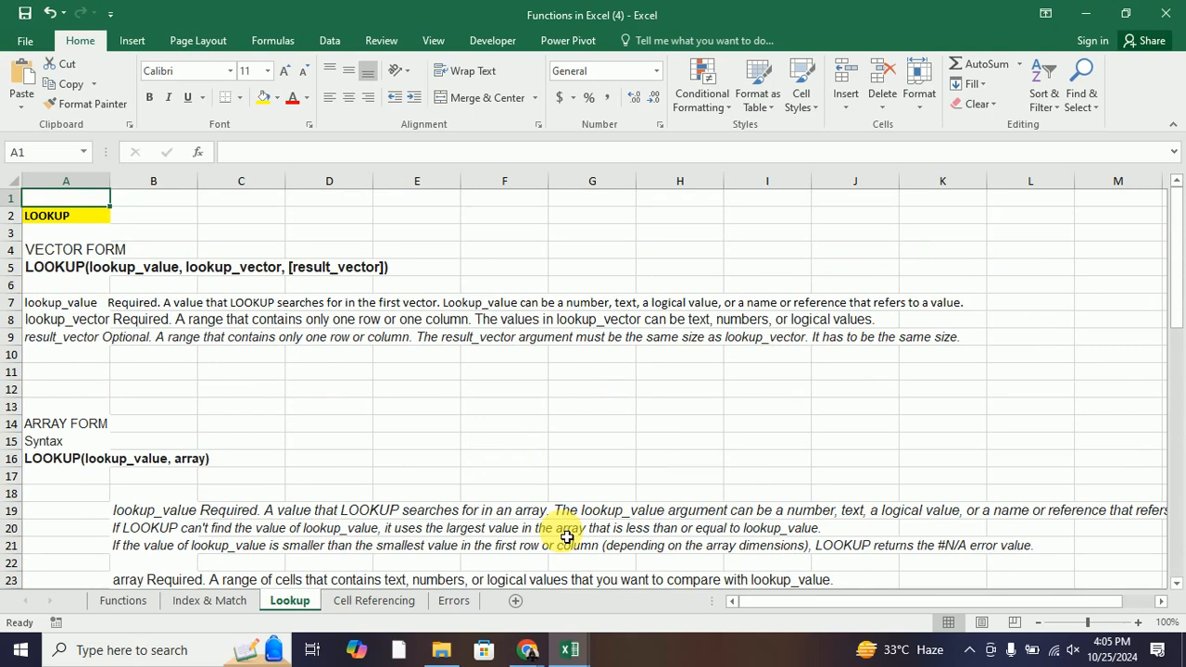
# Switch to the Index & Match Function (1) workbook and examine the INDEX and MATCH formula in E15
pyautogui.moveTo(569, 650)
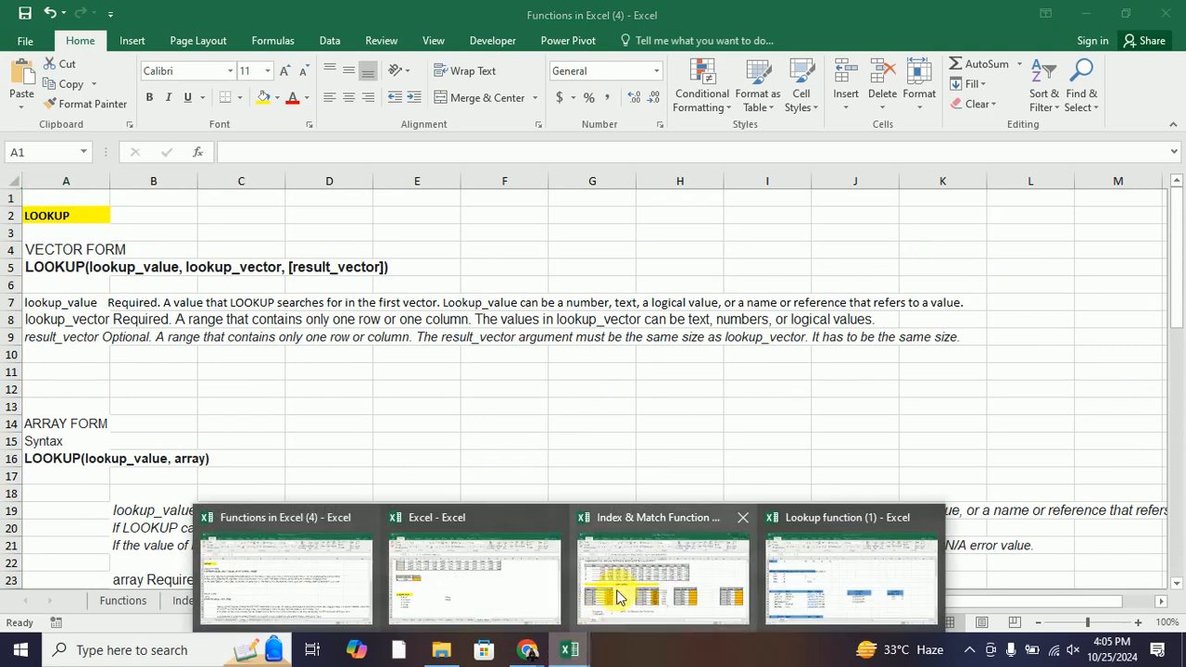
pyautogui.click(656, 585)
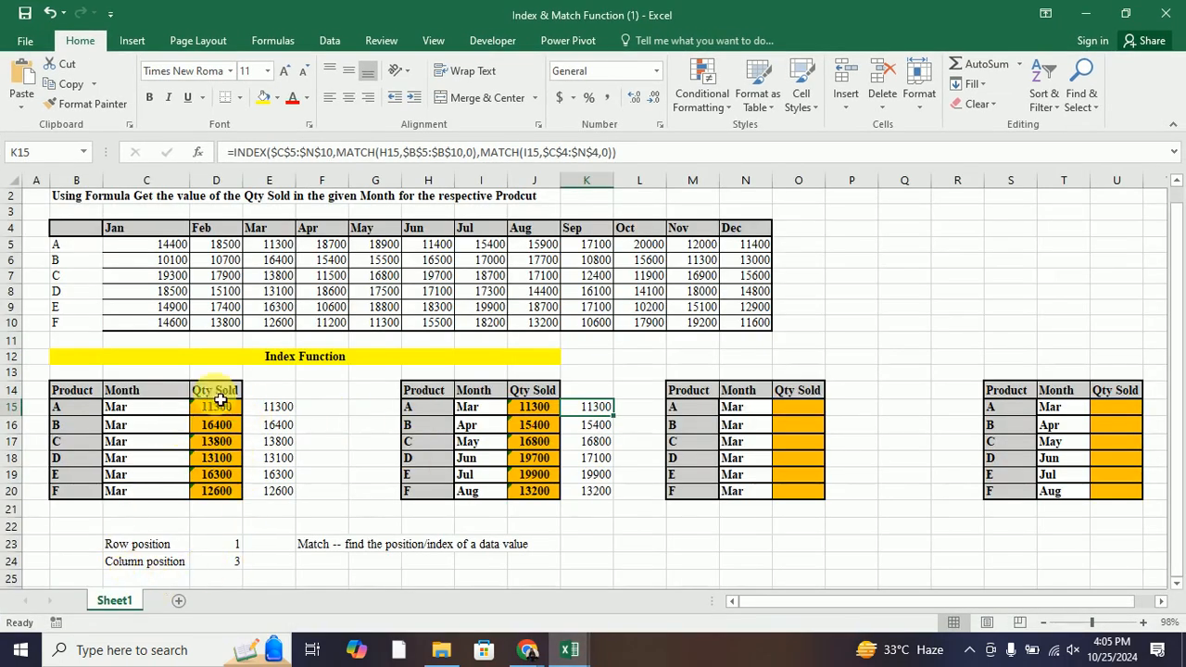
pyautogui.click(281, 411)
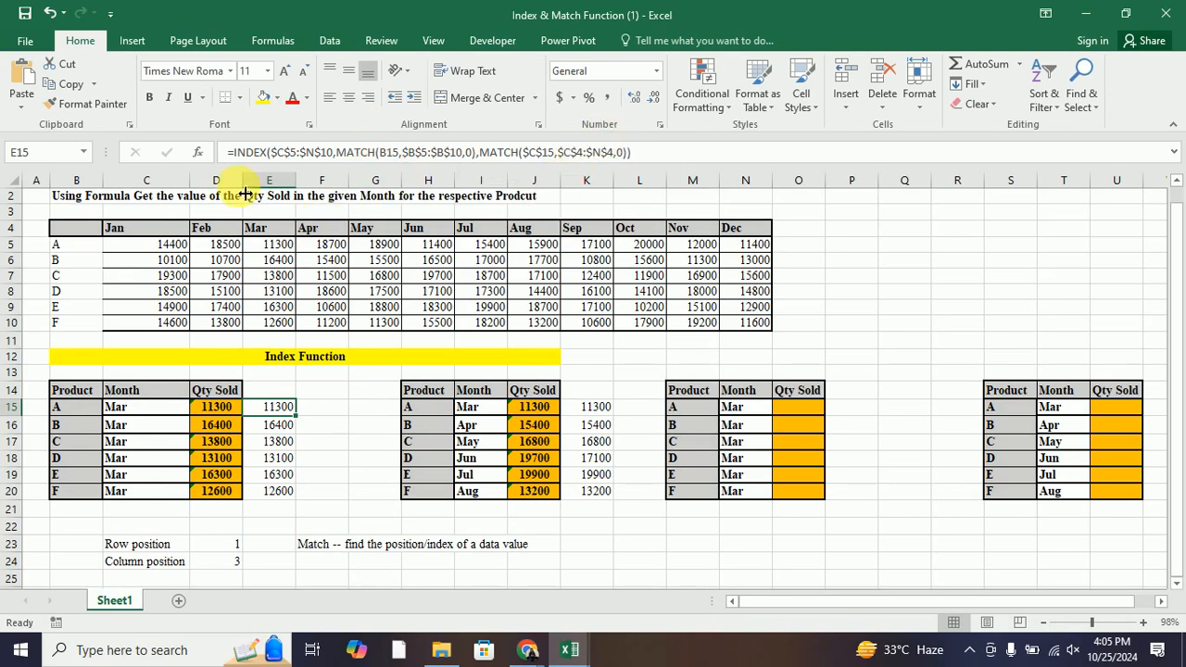
# Return to the Lookup function (1) workbook and view the LOOKUP examples at the start of the sheet
pyautogui.click(569, 649)
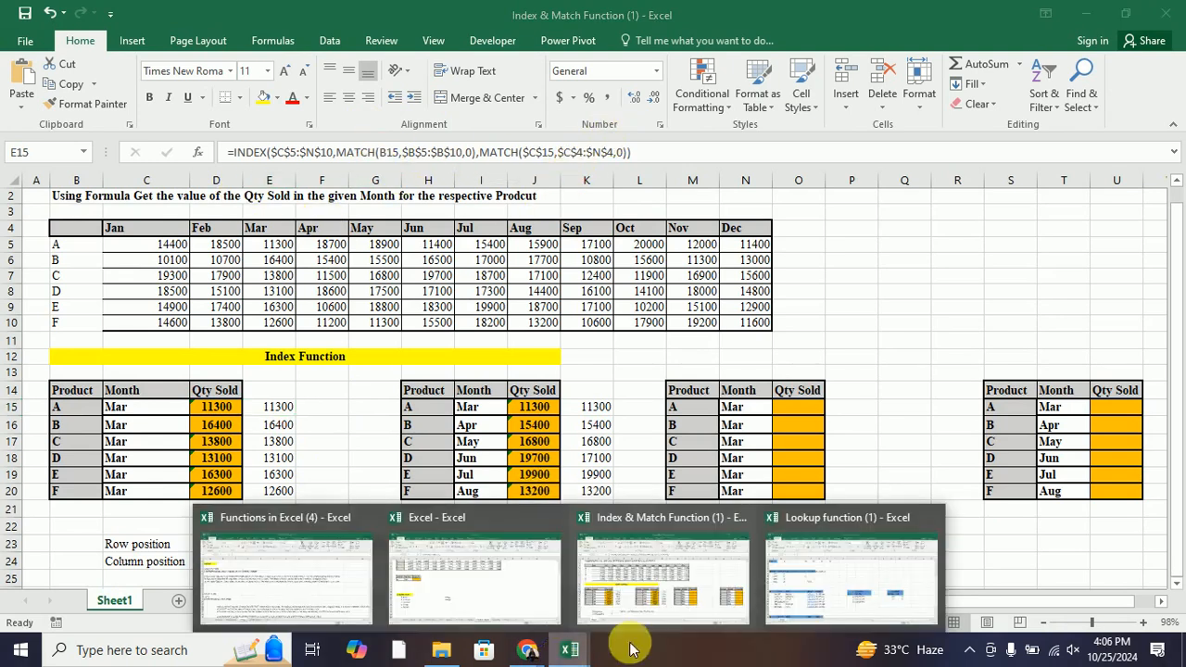
pyautogui.click(854, 599)
pyautogui.scroll(4, 528, 447)
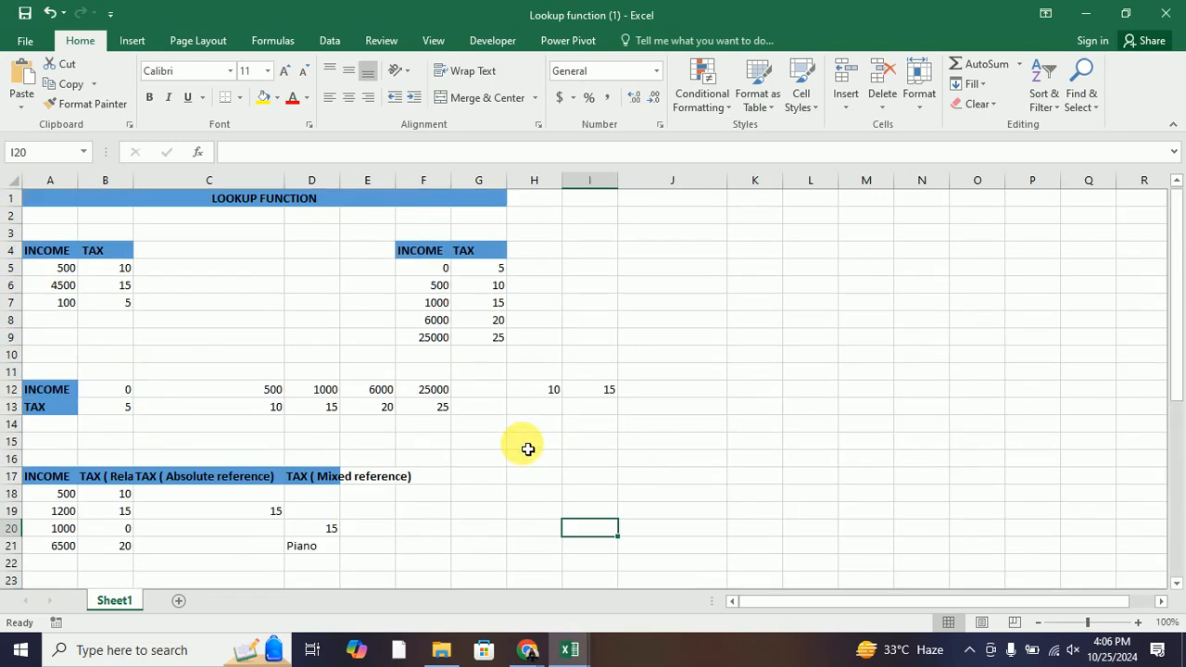